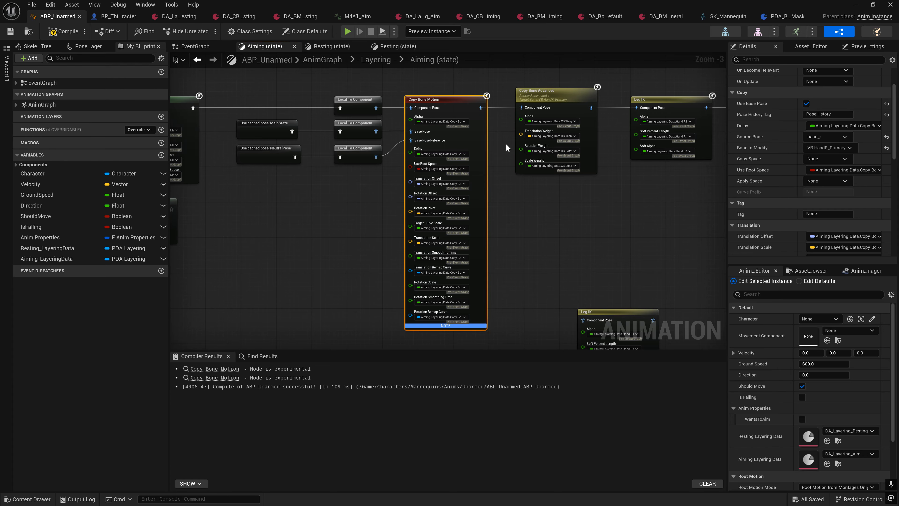
# - Place the ABP_Unarmed window beside the PDA_CopyBoneMotion editor and widen its details area to show the Copy Bone Motion settings
pyautogui.moveTo(492, 157); pyautogui.dragTo(497, 216, button='right')
pyautogui.scroll(-1, 452, 199)
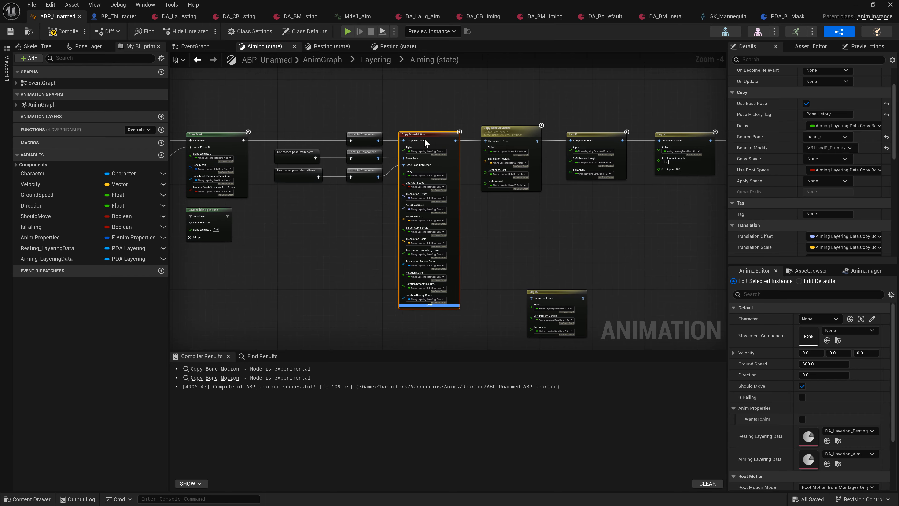
pyautogui.moveTo(356, 4); pyautogui.dragTo(898, 126)
pyautogui.click(29, 498)
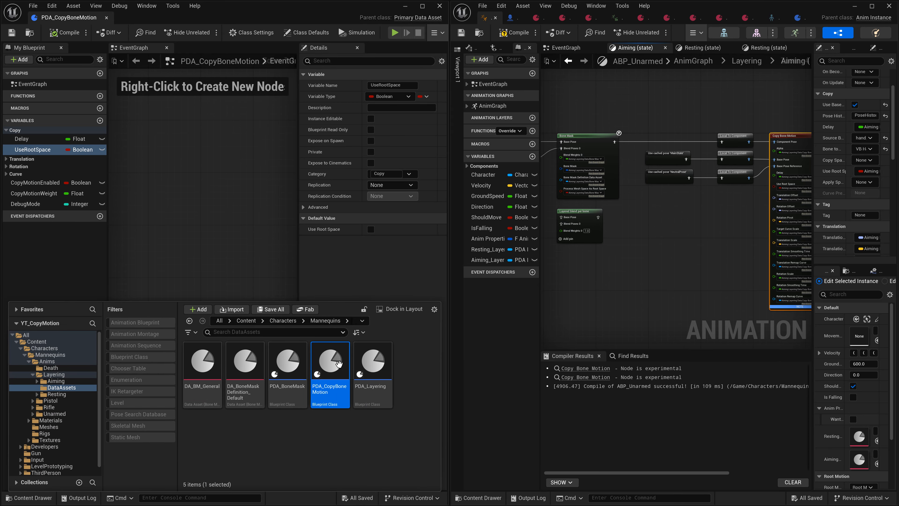
pyautogui.click(218, 232)
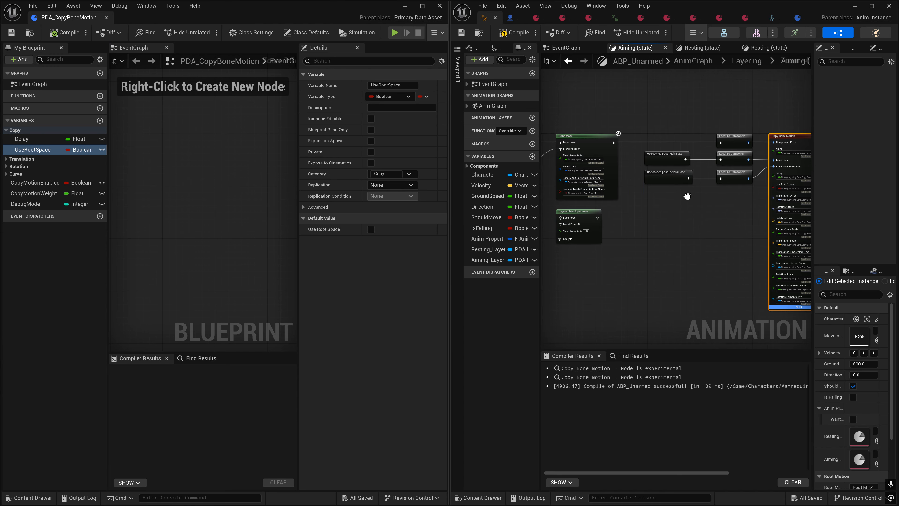
pyautogui.moveTo(687, 195); pyautogui.dragTo(558, 201, button='right')
pyautogui.moveTo(812, 134); pyautogui.dragTo(708, 134)
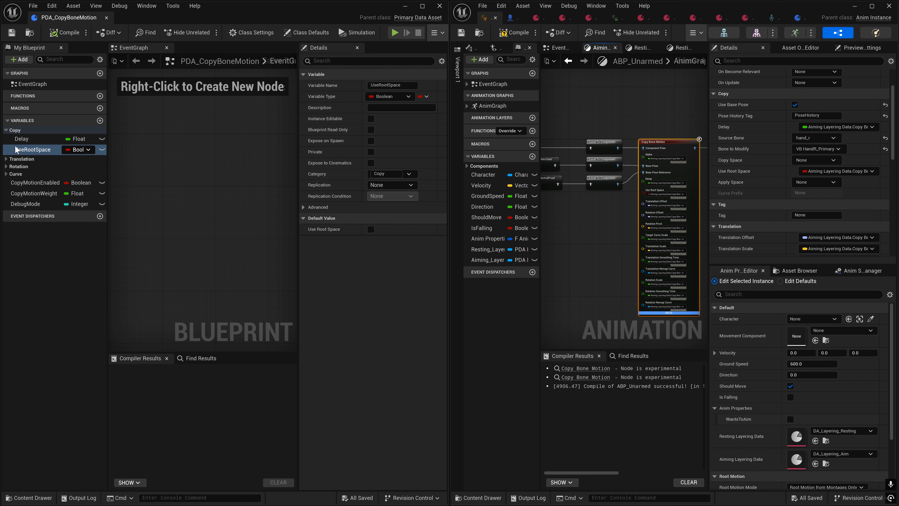
# - Inspect the Delay and UseRootSpace variables of PDA_CopyBoneMotion, and return the ABP_Unarmed editor to full size
pyautogui.click(20, 139)
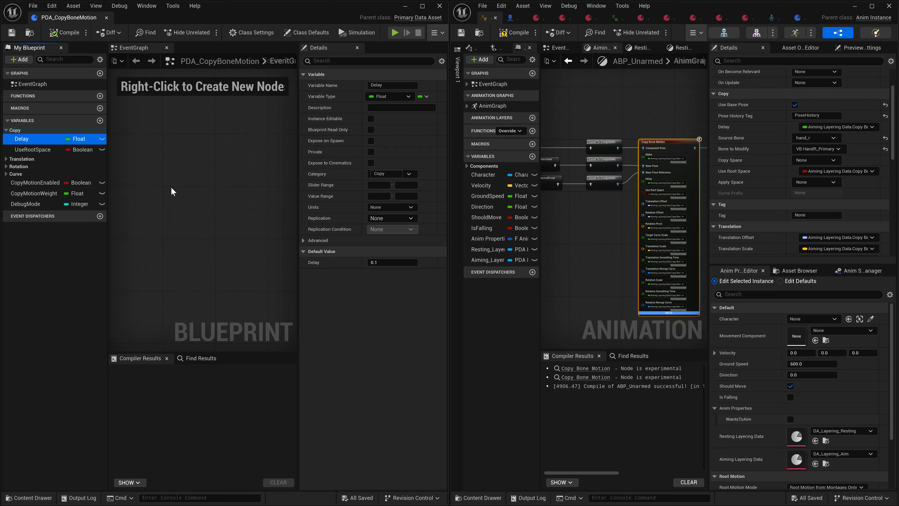
pyautogui.click(43, 150)
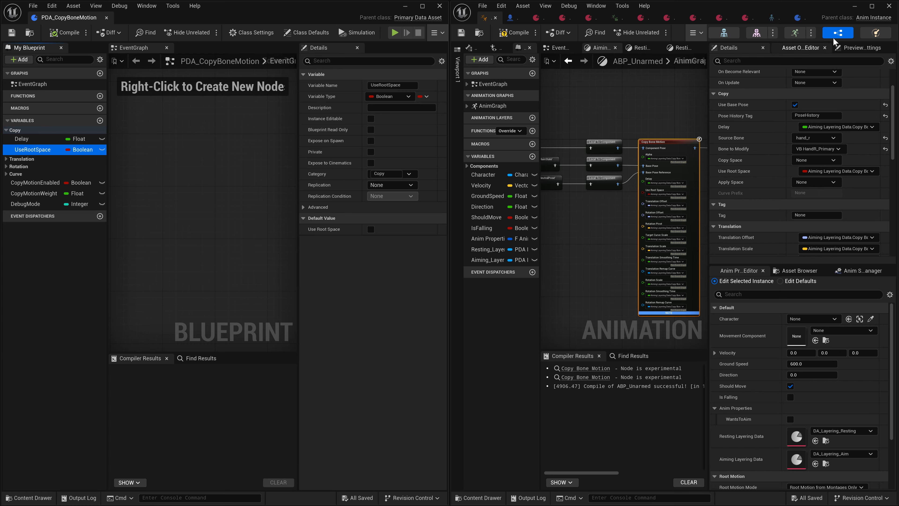
pyautogui.click(872, 6)
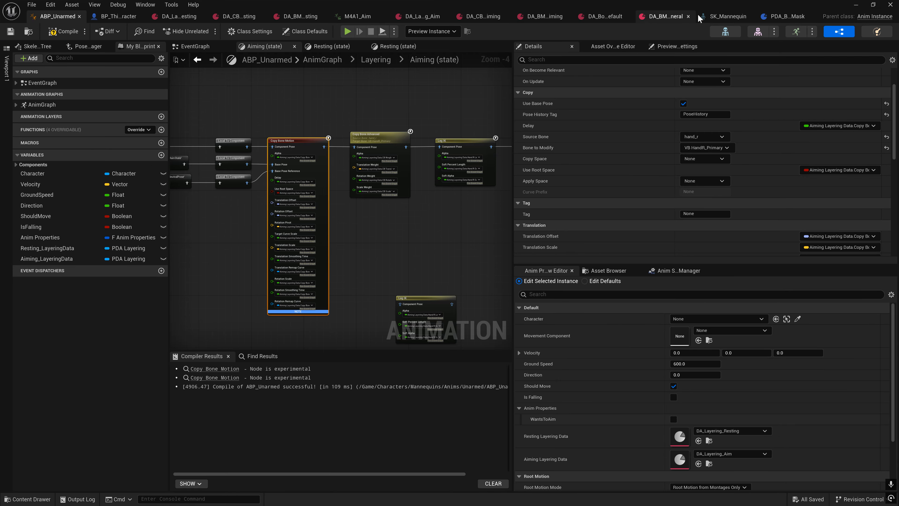
# - Open the SK_Mannequin skeleton, select the root bone and reset its rotation
pyautogui.click(727, 16)
pyautogui.moveTo(163, 160)
pyautogui.mouseDown(button='right')
pyautogui.moveTo(188, 161)
pyautogui.moveTo(163, 160)
pyautogui.mouseUp(button='right')
pyautogui.press('w')
pyautogui.scroll(-2, 163, 160)
pyautogui.press('s')
pyautogui.click(34, 82)
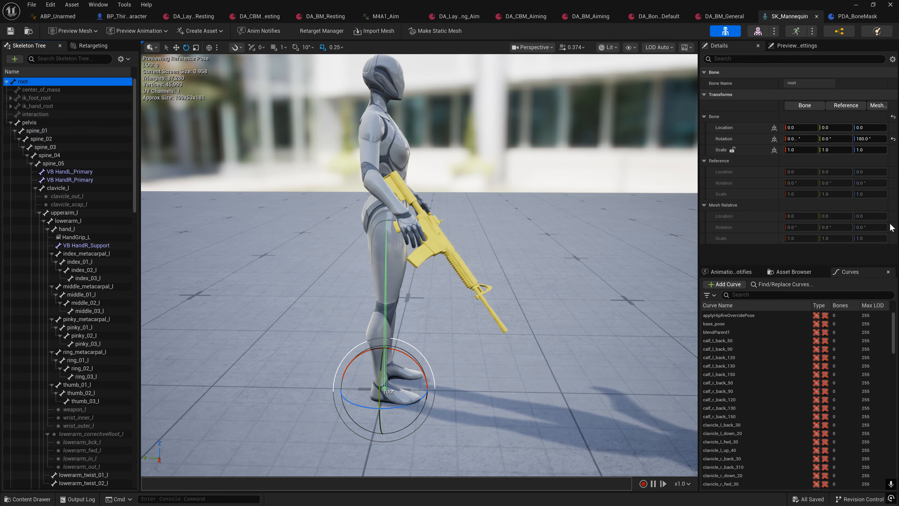
pyautogui.click(893, 139)
# - Set the root bone's Y location to 100 with the move gizmo shown
pyautogui.moveTo(524, 184); pyautogui.dragTo(627, 209, button='right')
pyautogui.press('a')
pyautogui.scroll(1, 524, 185)
pyautogui.press('s')
pyautogui.press('q')
pyautogui.moveTo(427, 264); pyautogui.dragTo(440, 237, button='right')
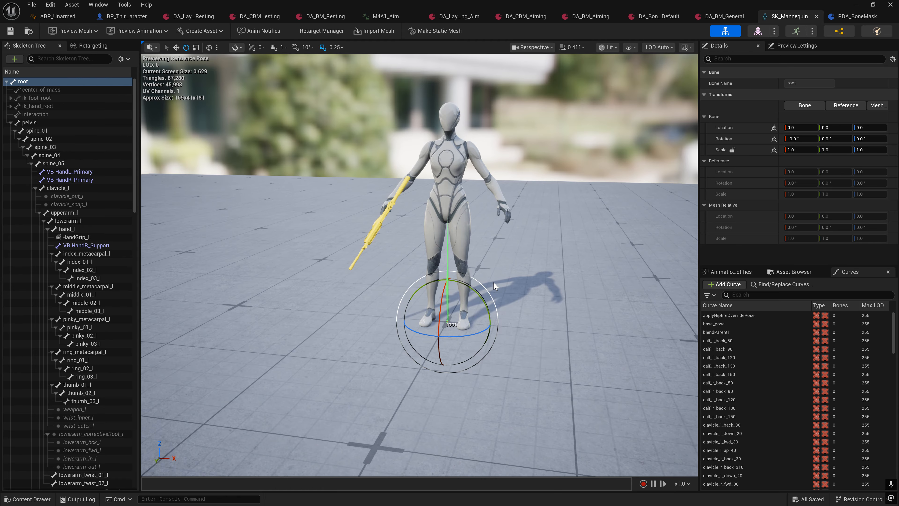
pyautogui.press('w')
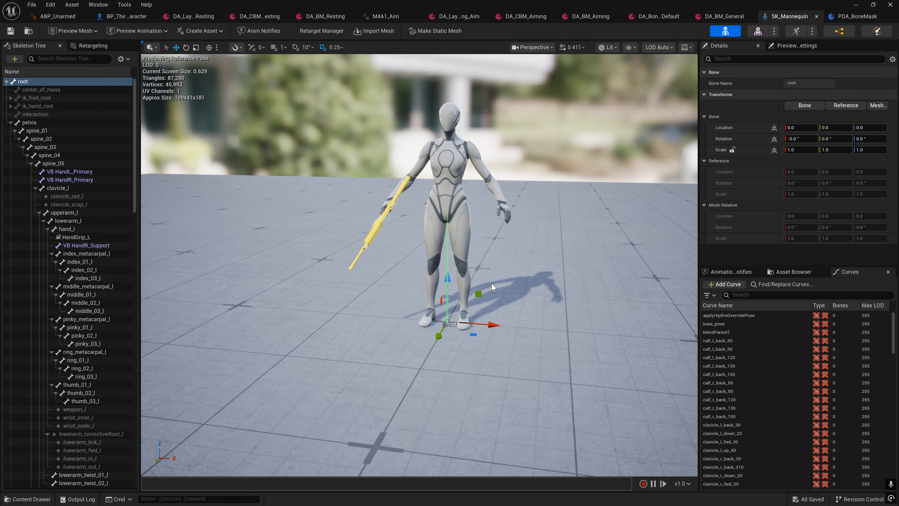
pyautogui.press('space')
pyautogui.press('s')
pyautogui.moveTo(490, 338); pyautogui.dragTo(480, 330, button='right')
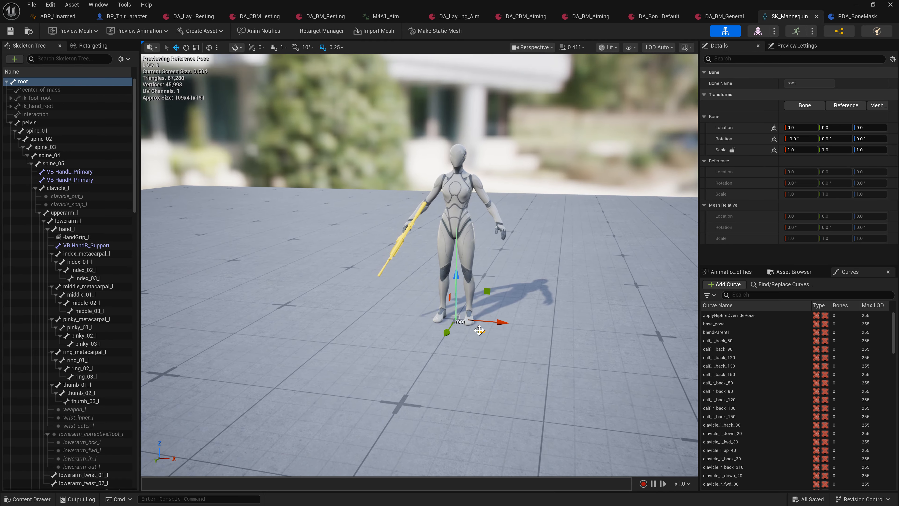
pyautogui.click(835, 128)
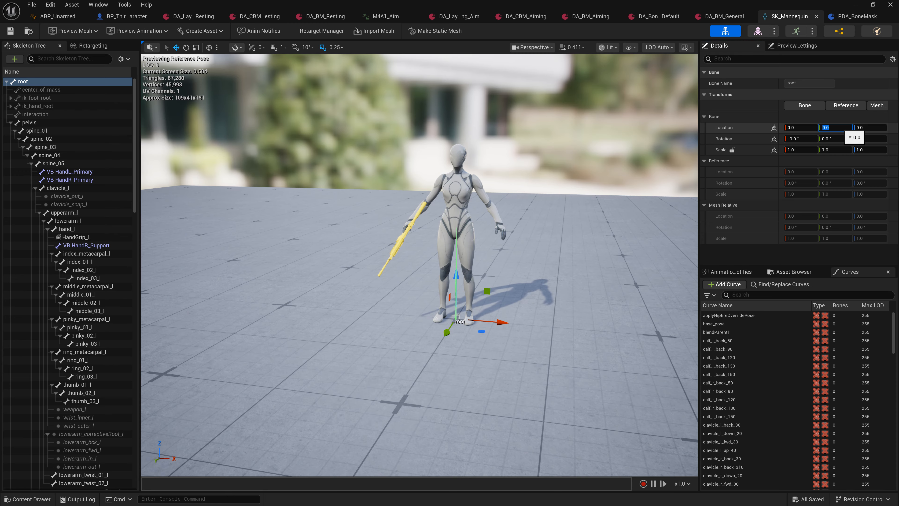
pyautogui.write('100')
pyautogui.press('Return')
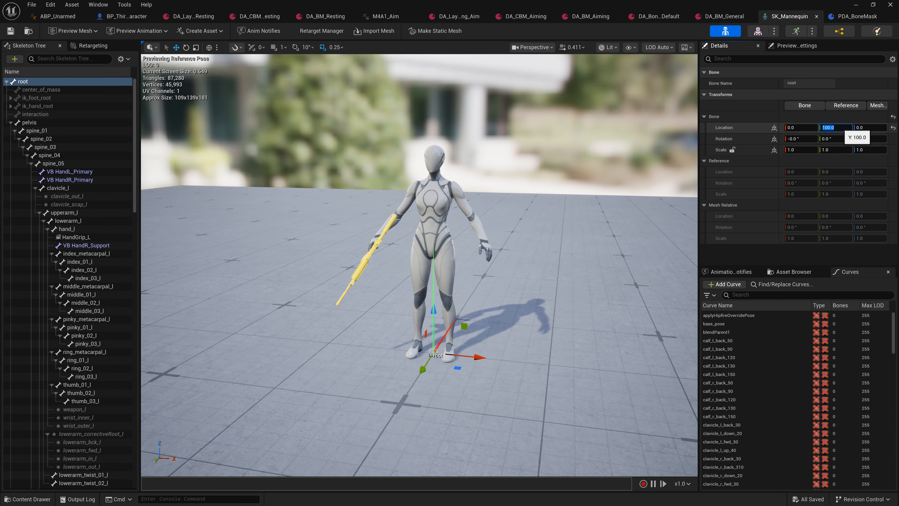
# - Examine the root bone's offset from the world origin and the mannequin's facing direction from several angles
pyautogui.moveTo(509, 277); pyautogui.dragTo(418, 297, button='right')
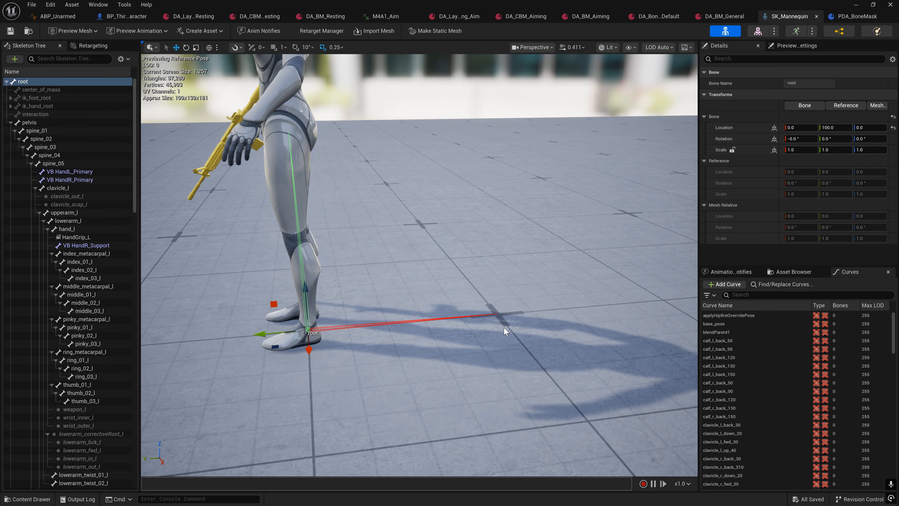
pyautogui.moveTo(504, 332); pyautogui.dragTo(612, 332, button='right')
pyautogui.scroll(4, 504, 332)
pyautogui.press('w')
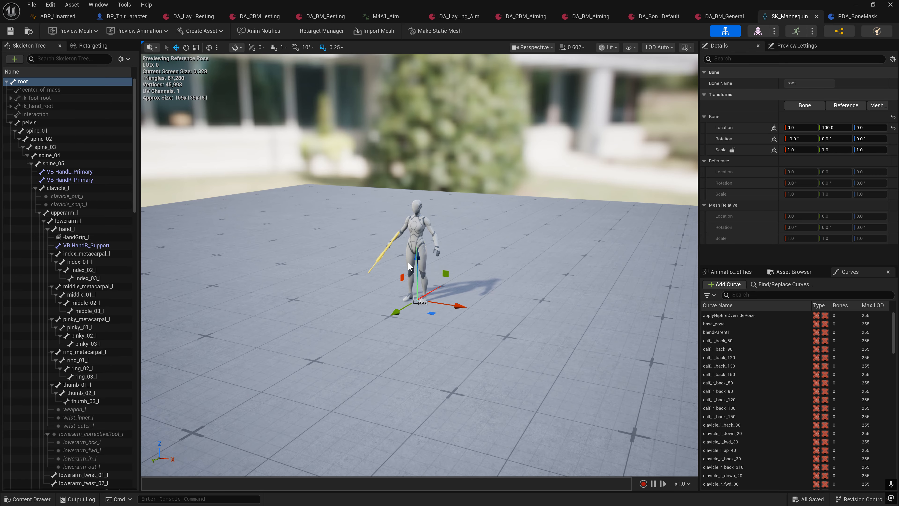
pyautogui.press('d')
pyautogui.press('w')
pyautogui.moveTo(380, 377); pyautogui.dragTo(321, 388, button='right')
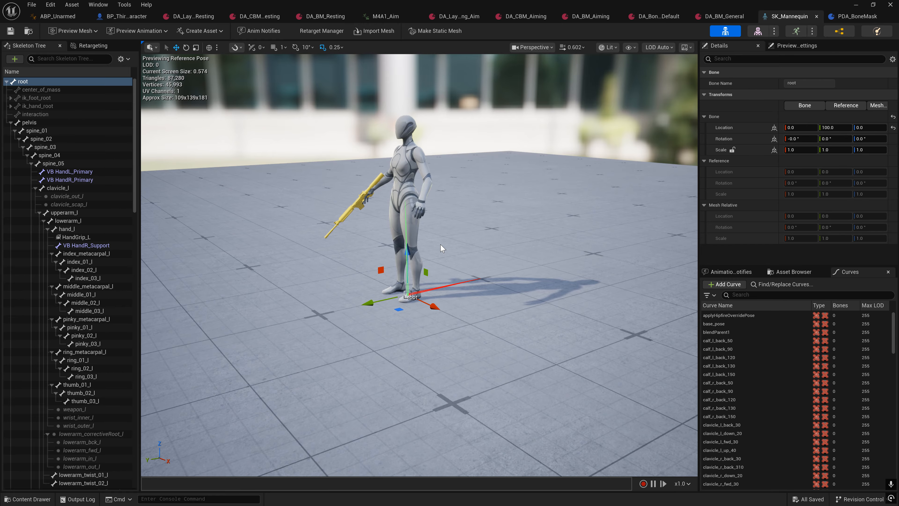
pyautogui.press('s')
pyautogui.moveTo(498, 247); pyautogui.dragTo(486, 247, button='right')
# - Check the transform of the Mesh component in BP_ThirdPersonCharacter and view the character's orientation
pyautogui.click(116, 17)
pyautogui.click(31, 102)
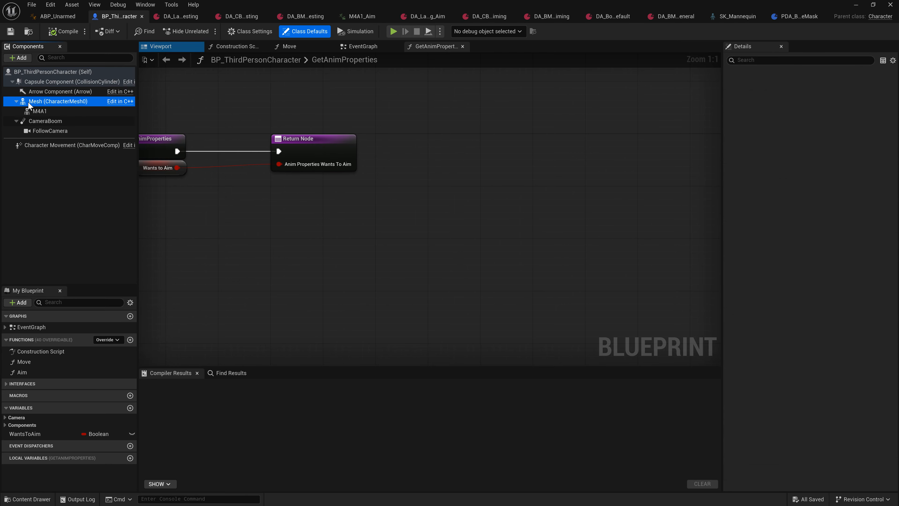
pyautogui.scroll(-3, 851, 255)
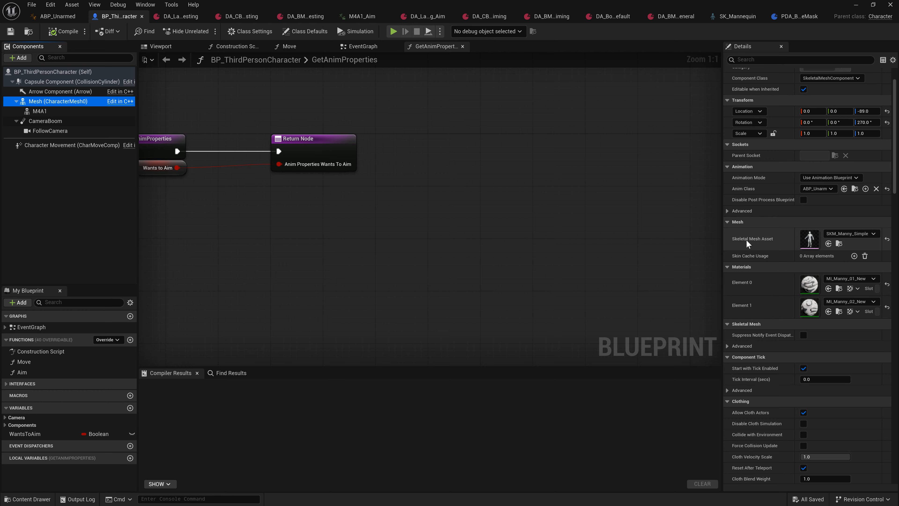
pyautogui.click(161, 46)
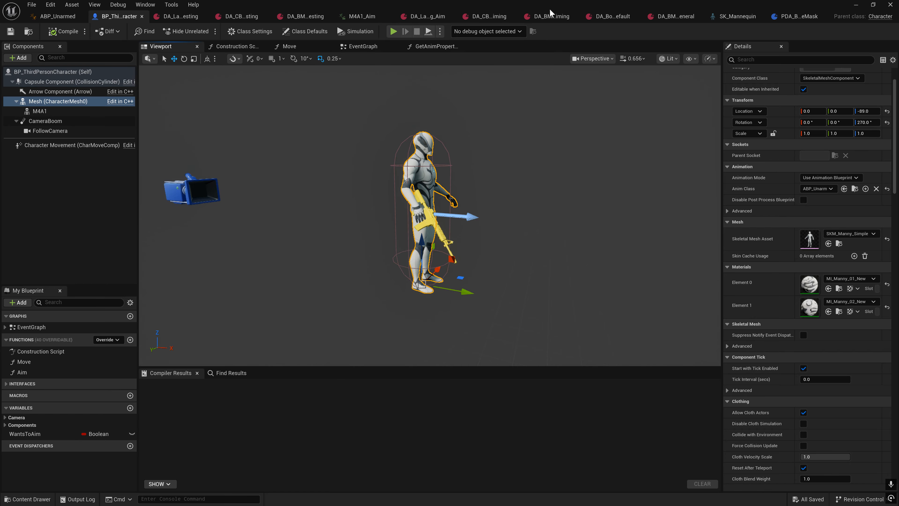
# - Return to SK_Mannequin and examine the displaced root bone and its axes from different angles
pyautogui.click(728, 16)
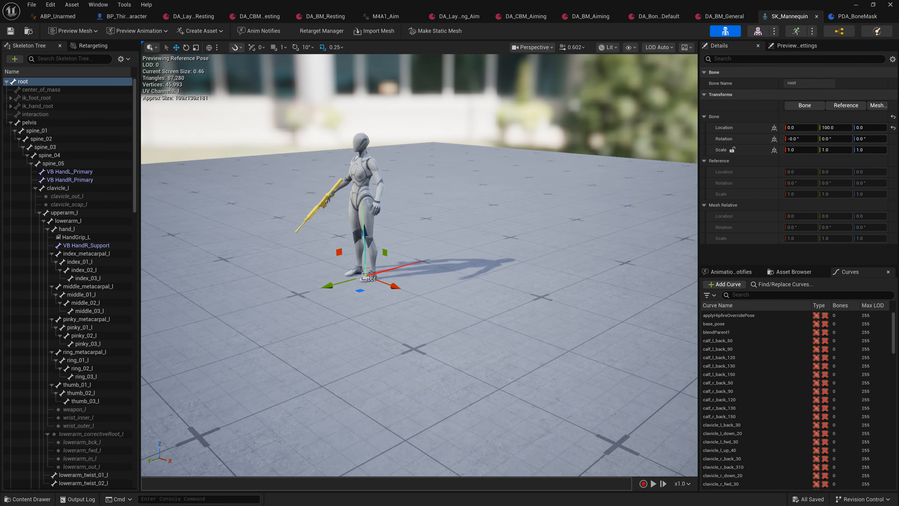
pyautogui.moveTo(420, 265); pyautogui.dragTo(471, 258, button='right')
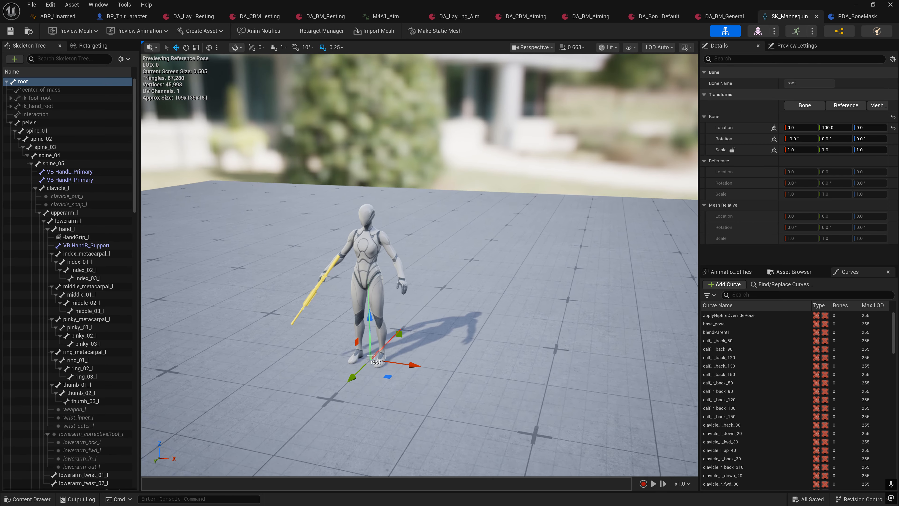
pyautogui.moveTo(517, 190)
pyautogui.mouseDown(button='right')
pyautogui.moveTo(507, 182)
pyautogui.moveTo(517, 191)
pyautogui.mouseUp(button='right')
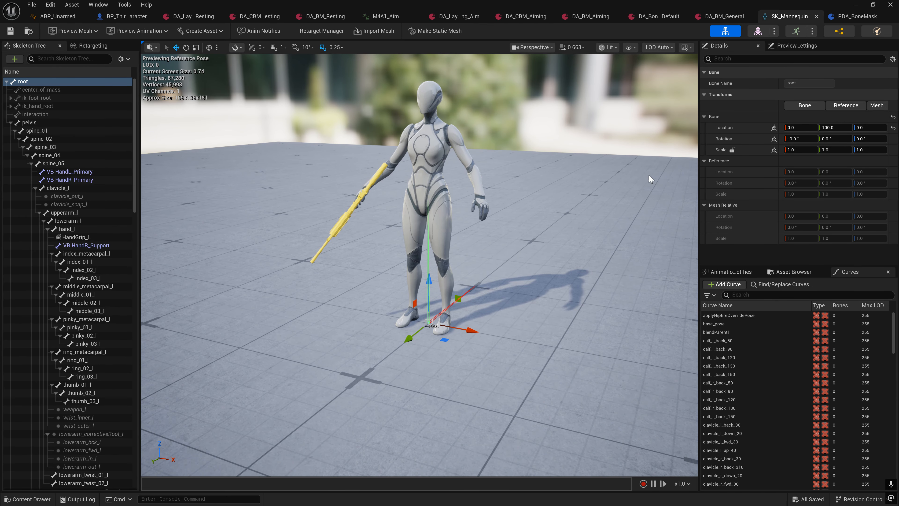
pyautogui.moveTo(559, 199); pyautogui.dragTo(460, 189, button='right')
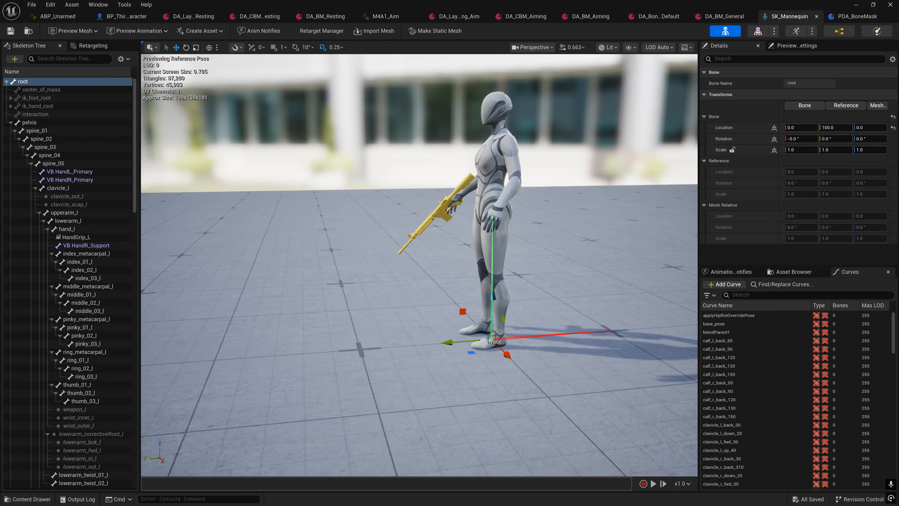
pyautogui.moveTo(508, 228)
pyautogui.mouseDown(button='right')
pyautogui.moveTo(497, 229)
pyautogui.moveTo(508, 227)
pyautogui.mouseUp(button='right')
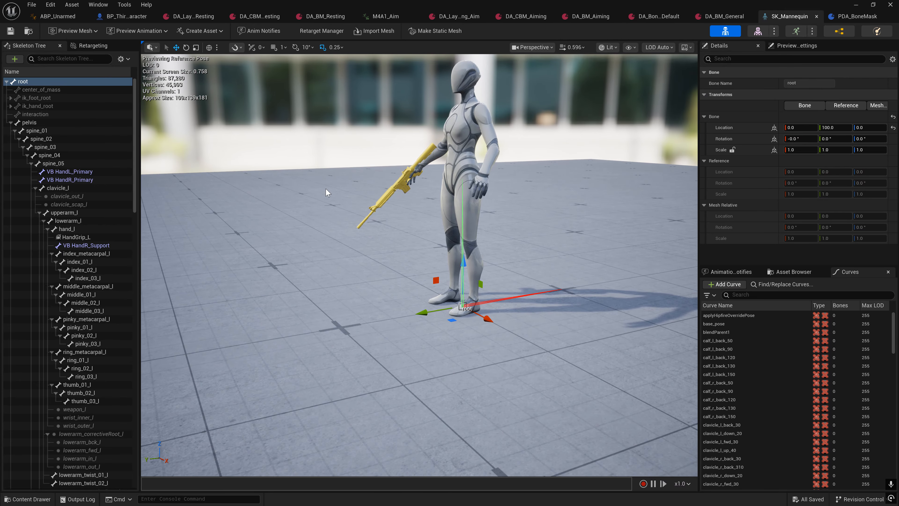
pyautogui.moveTo(394, 200); pyautogui.dragTo(391, 204, button='right')
pyautogui.press('d')
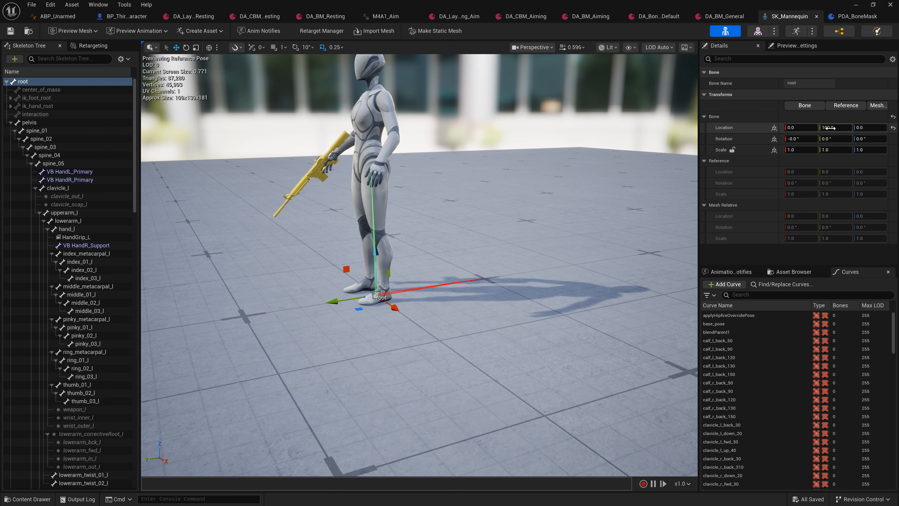
pyautogui.moveTo(476, 190); pyautogui.dragTo(505, 186, button='right')
pyautogui.press('a')
pyautogui.scroll(-1, 475, 190)
pyautogui.press('e')
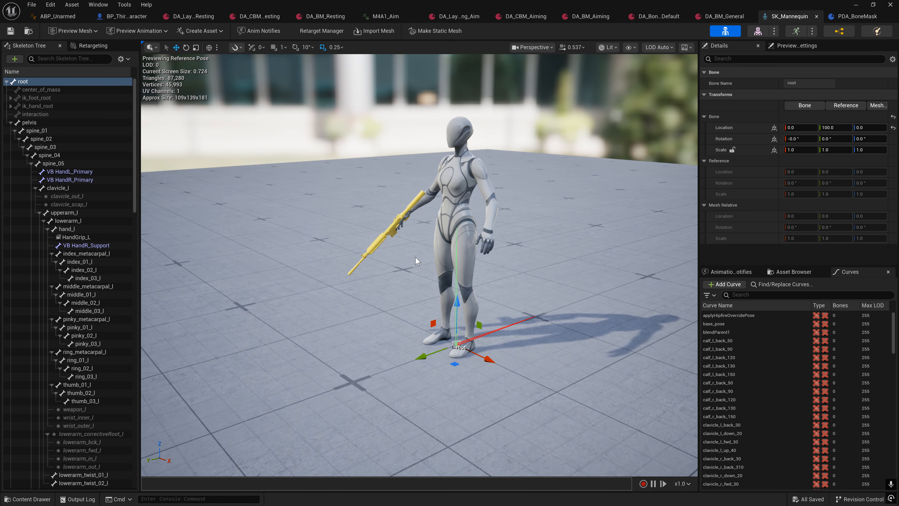
# - Compare the local location values of the pelvis and root bones
pyautogui.click(34, 124)
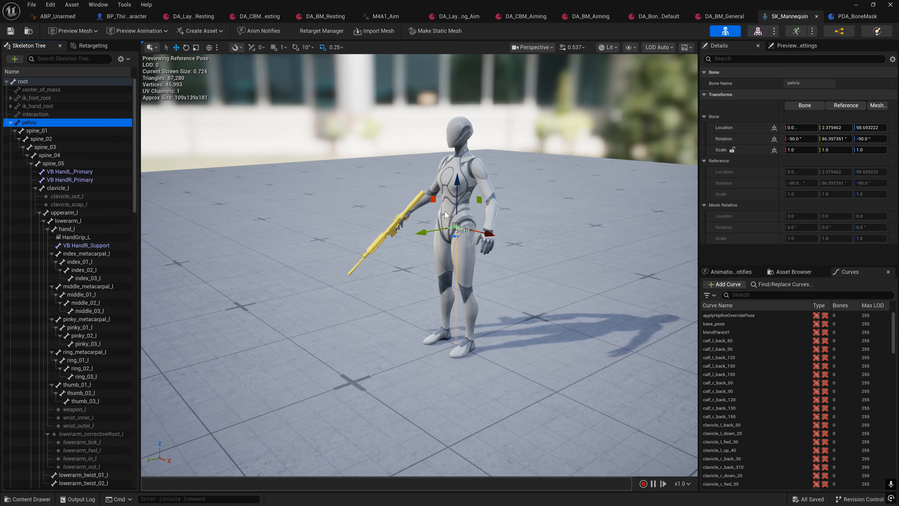
pyautogui.click(23, 81)
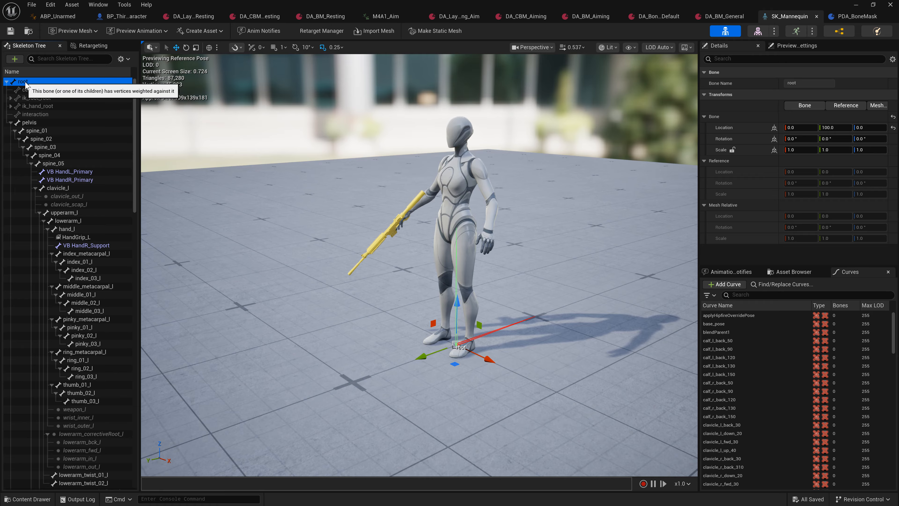
pyautogui.click(30, 122)
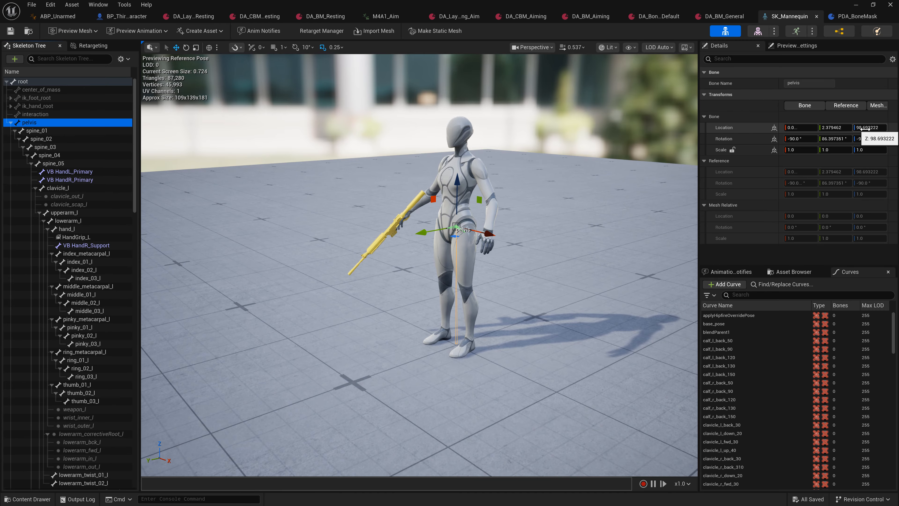
# - Switch the pelvis bone's location to world space and compare it with the root bone's location
pyautogui.moveTo(582, 249); pyautogui.dragTo(564, 253, button='right')
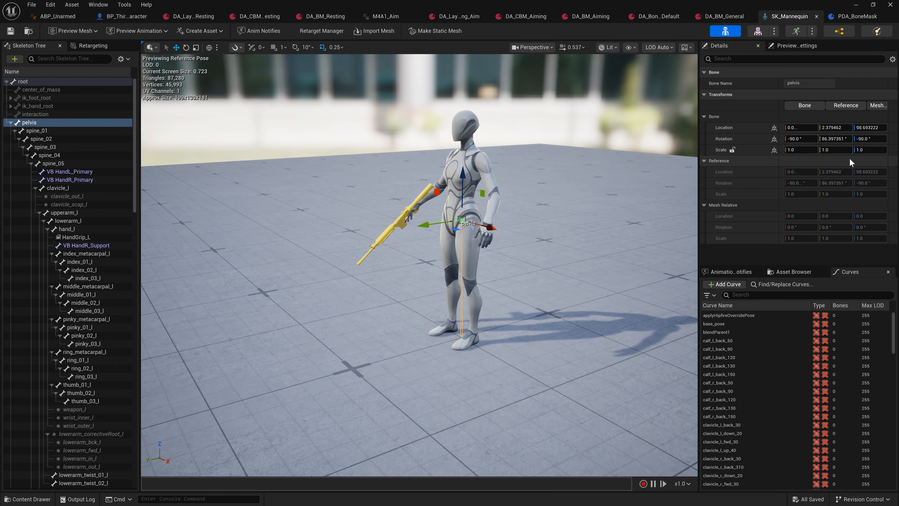
pyautogui.moveTo(498, 199); pyautogui.dragTo(474, 199, button='right')
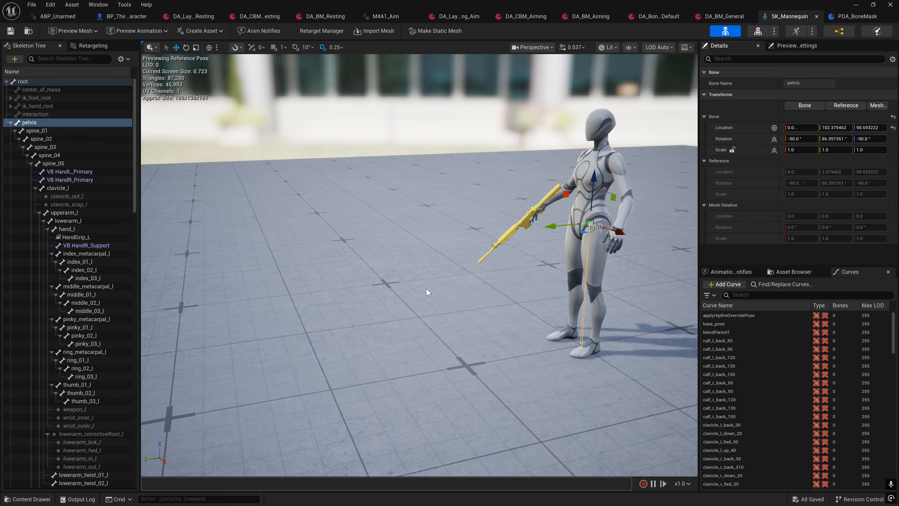
pyautogui.press('d')
pyautogui.moveTo(425, 293); pyautogui.dragTo(414, 291, button='right')
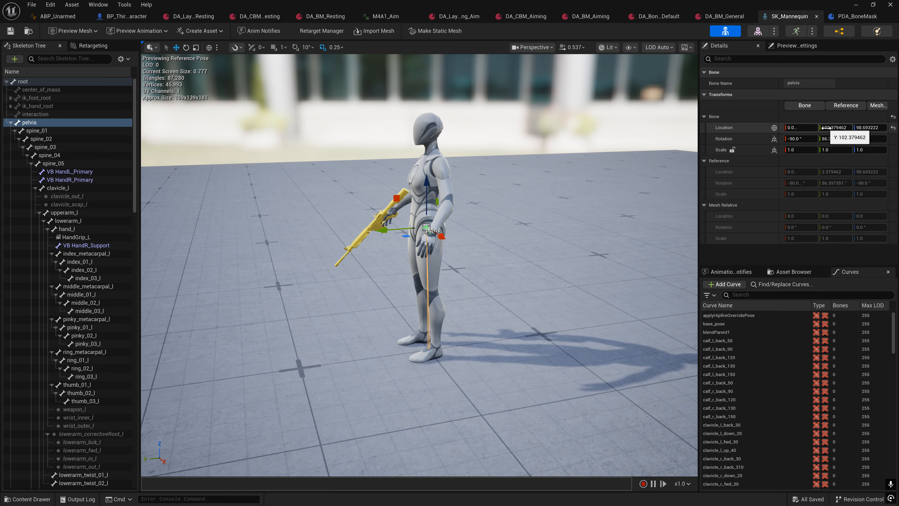
pyautogui.click(22, 82)
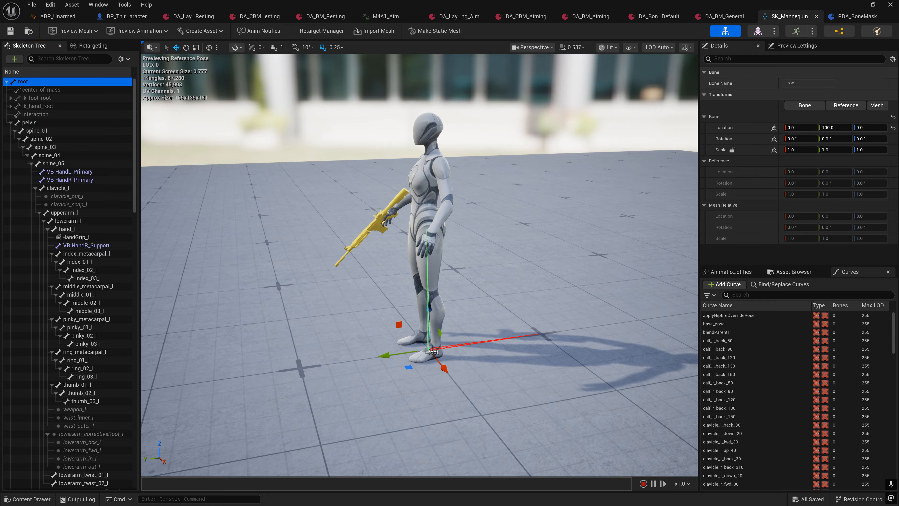
pyautogui.click(26, 123)
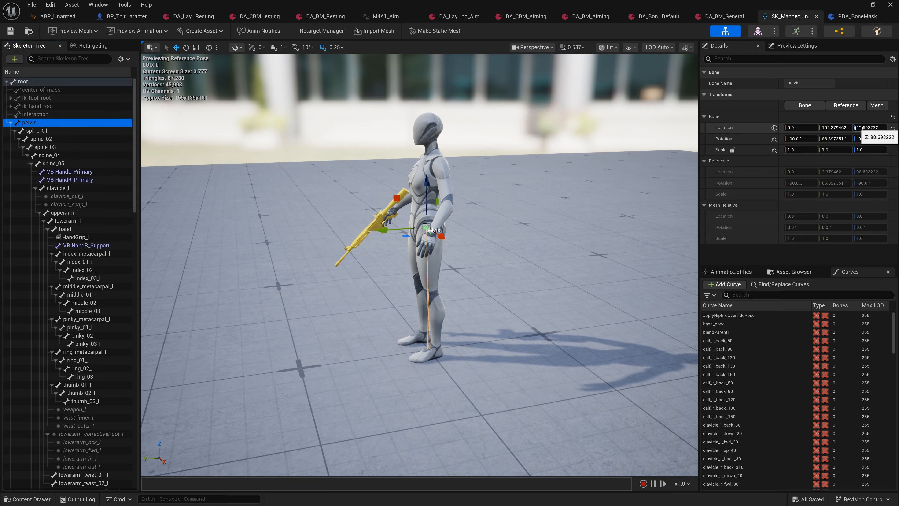
# - Set the root bone's Z location to 100
pyautogui.click(22, 81)
pyautogui.click(869, 127)
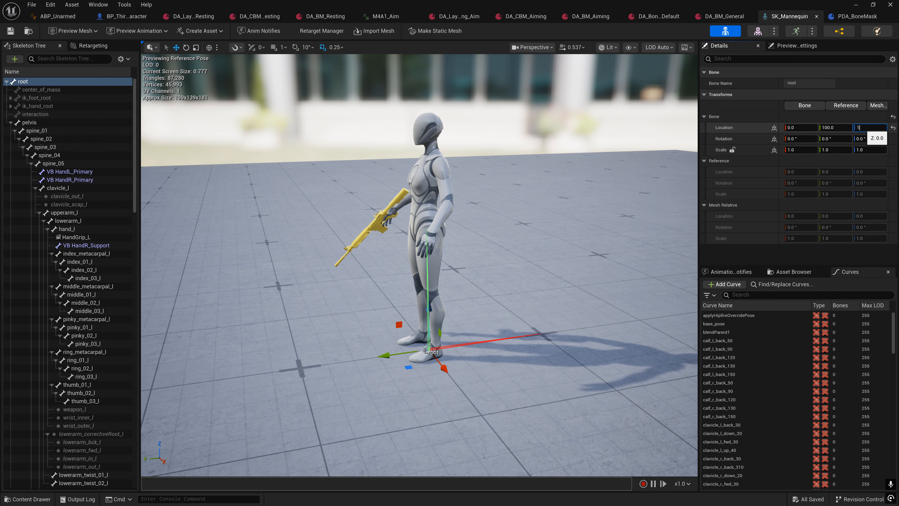
pyautogui.press('Return')
pyautogui.moveTo(270, 148)
pyautogui.mouseDown(button='right')
pyautogui.moveTo(262, 146)
pyautogui.moveTo(278, 142)
pyautogui.moveTo(271, 149)
pyautogui.mouseUp(button='right')
# - Check the pelvis bone's location in world space, switch it to local space, and view the raised mannequin from different angles
pyautogui.click(36, 122)
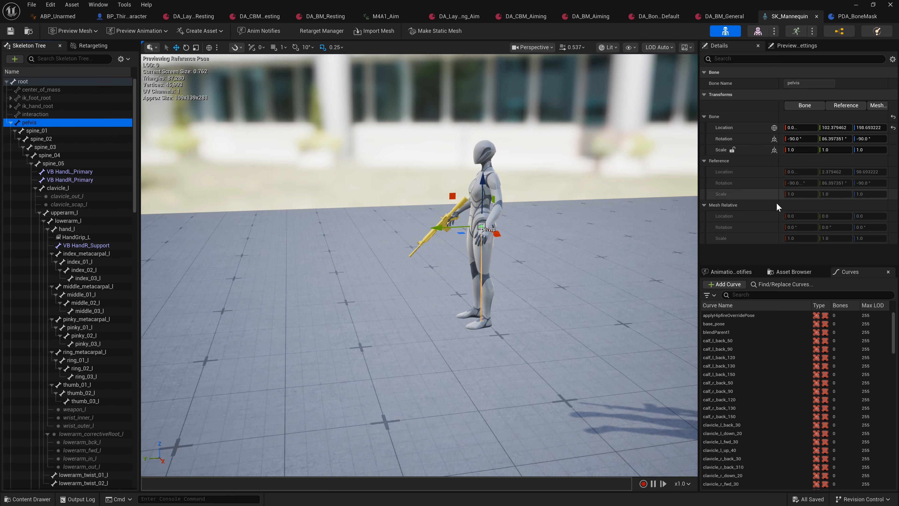
pyautogui.moveTo(638, 245); pyautogui.dragTo(641, 249, button='right')
pyautogui.press('w')
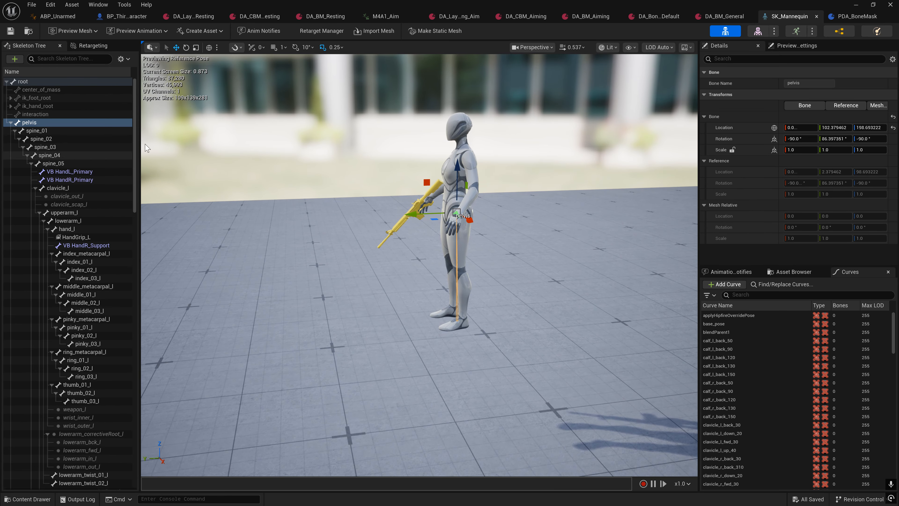
pyautogui.click(775, 129)
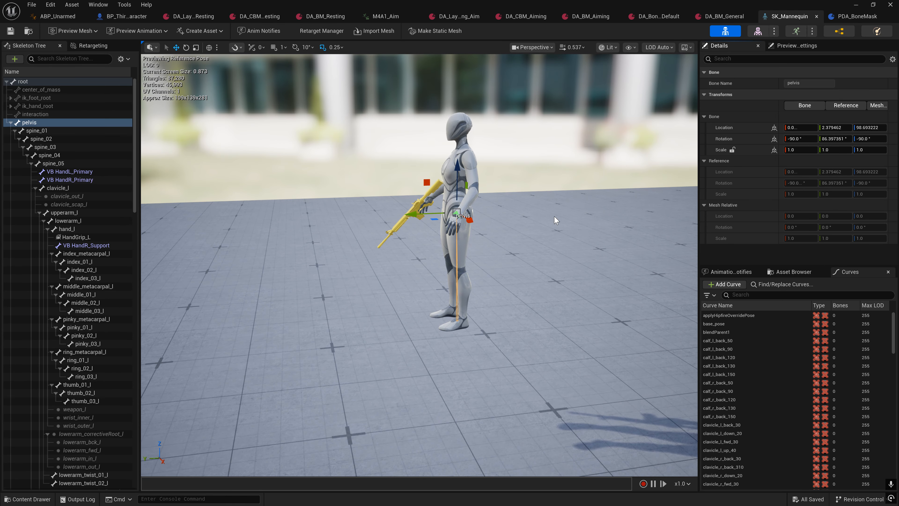
pyautogui.press('a')
pyautogui.moveTo(556, 221); pyautogui.dragTo(573, 203, button='right')
pyautogui.press('s')
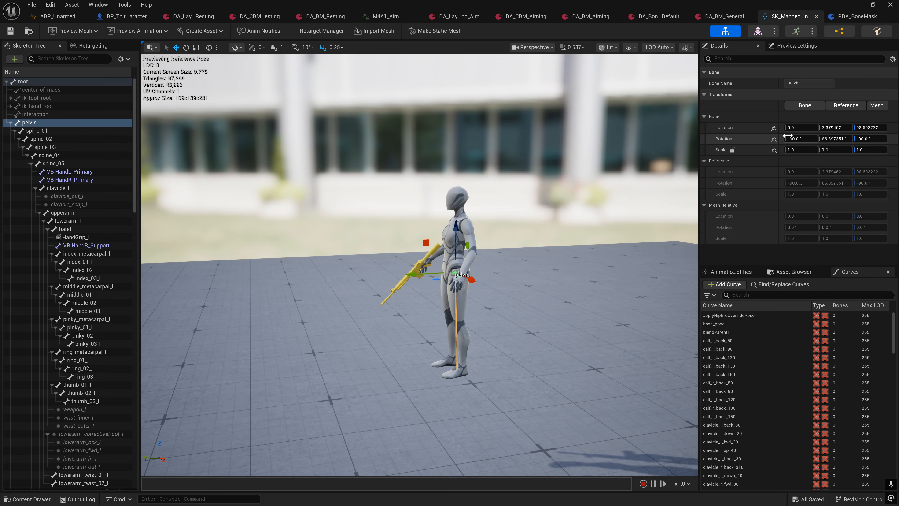
pyautogui.press('s')
pyautogui.moveTo(580, 216); pyautogui.dragTo(559, 229, button='right')
pyautogui.press('w')
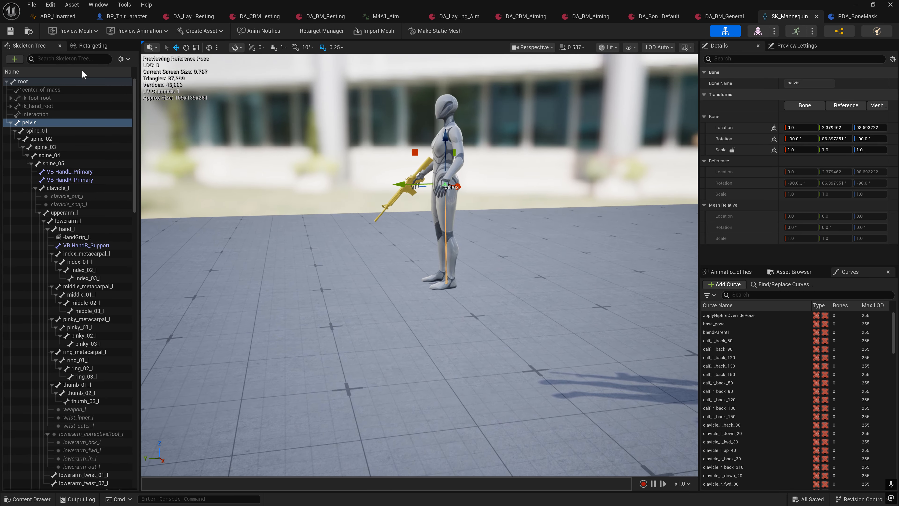
# - Rotate the root bone about 45 degrees around X and switch the pelvis bone's rotation to world space
pyautogui.click(17, 82)
pyautogui.press('e')
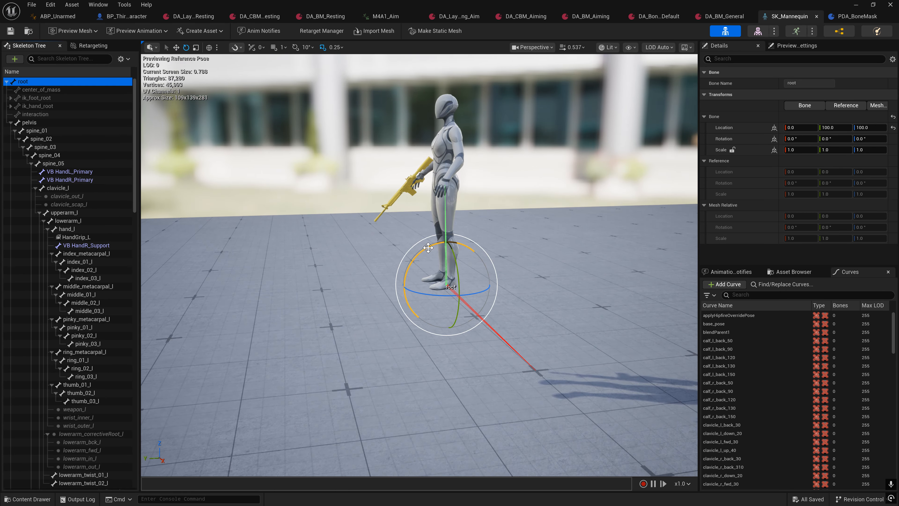
pyautogui.moveTo(429, 248); pyautogui.dragTo(427, 287)
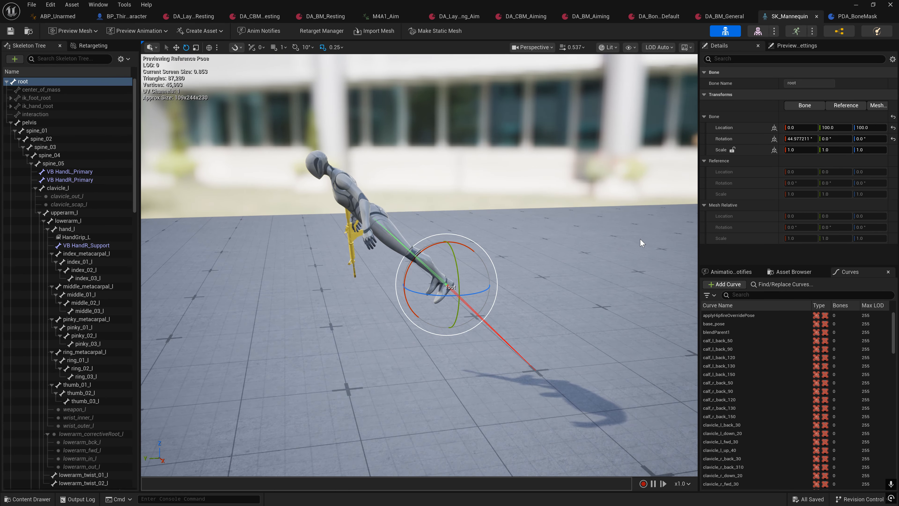
pyautogui.click(31, 123)
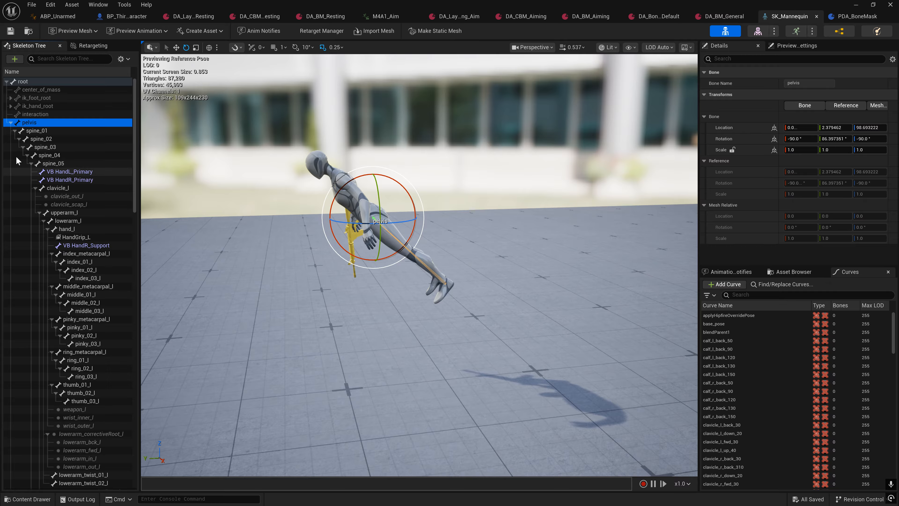
pyautogui.click(776, 141)
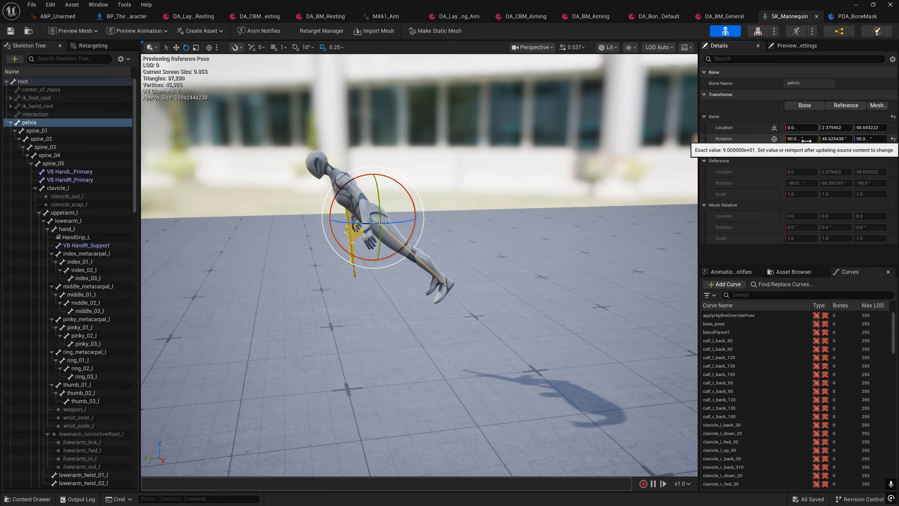
# - Rotate the root bone to about -30 degrees around X and check the pelvis bone's world-space rotation
pyautogui.click(74, 81)
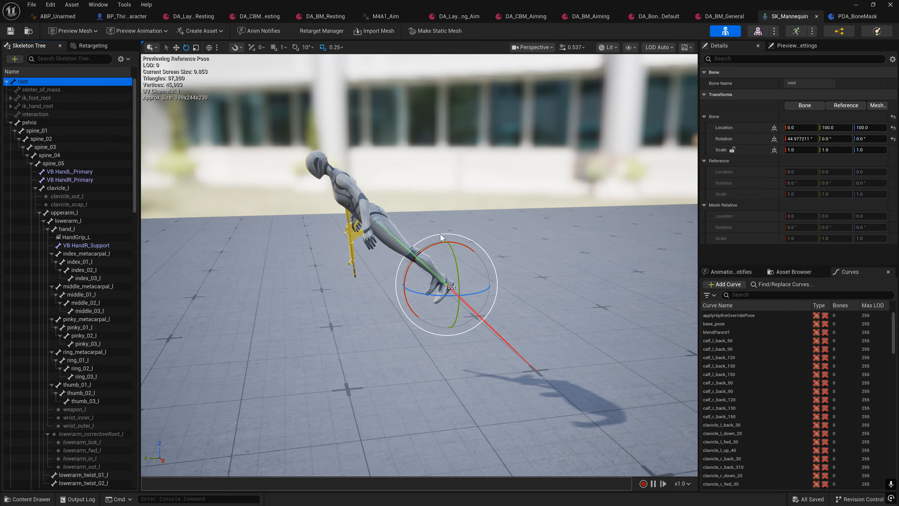
pyautogui.moveTo(435, 246); pyautogui.dragTo(470, 254)
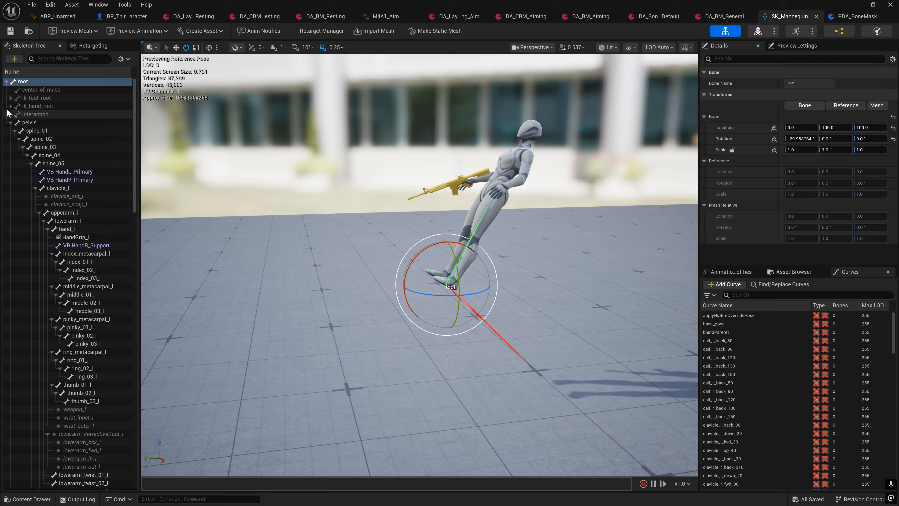
pyautogui.click(41, 123)
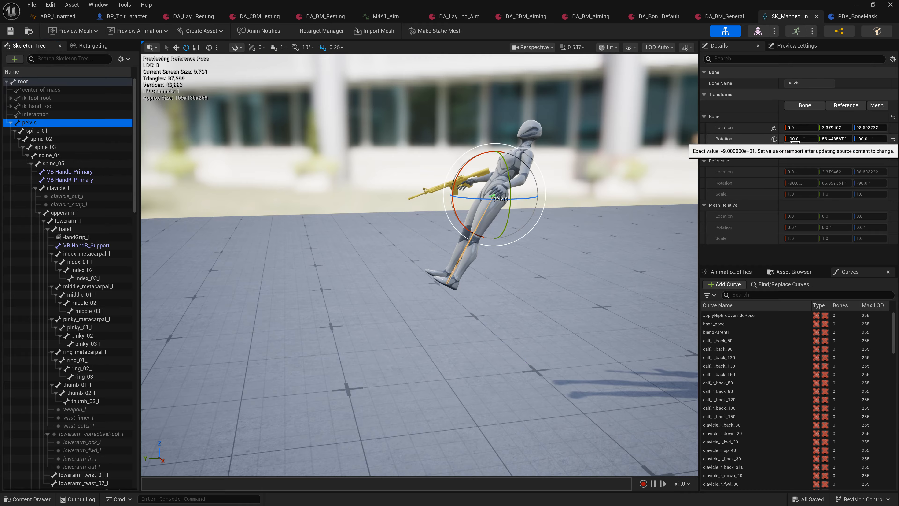
pyautogui.moveTo(475, 211); pyautogui.dragTo(495, 220, button='right')
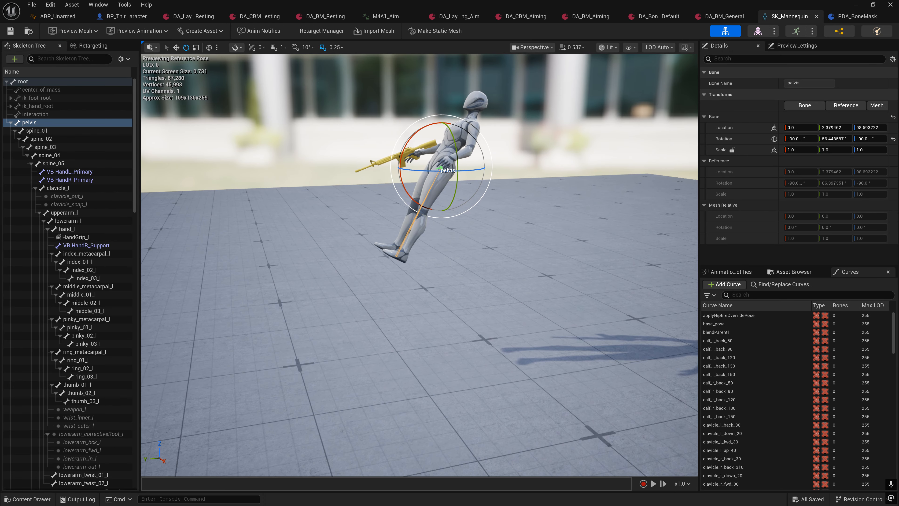
pyautogui.press('s')
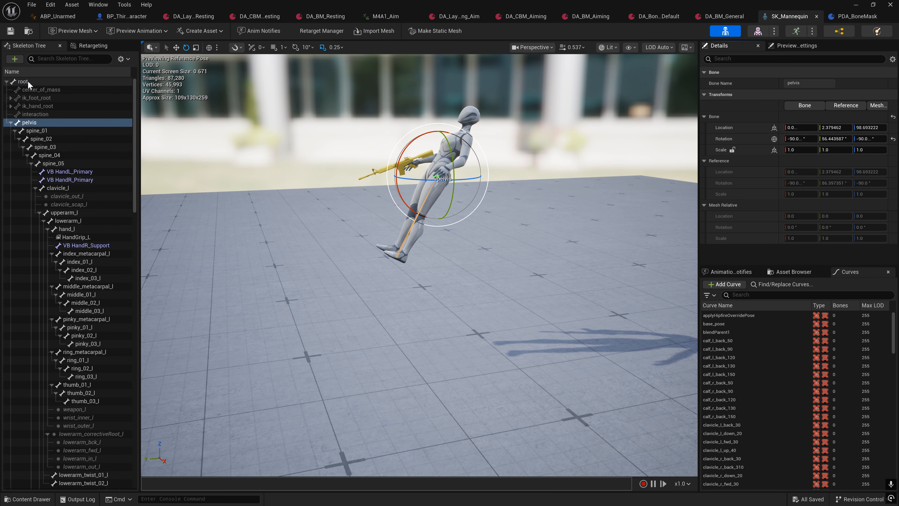
# - Reset the root bone's location and rotation to their defaults
pyautogui.click(24, 82)
pyautogui.click(893, 117)
# - Turn the root bone 180 degrees around Z, and reset its rotation
pyautogui.press('d')
pyautogui.moveTo(533, 245)
pyautogui.mouseDown(button='right')
pyautogui.moveTo(517, 235)
pyautogui.moveTo(530, 241)
pyautogui.mouseUp(button='right')
pyautogui.scroll(-2, 534, 245)
pyautogui.press('w')
pyautogui.press('a')
pyautogui.press('e')
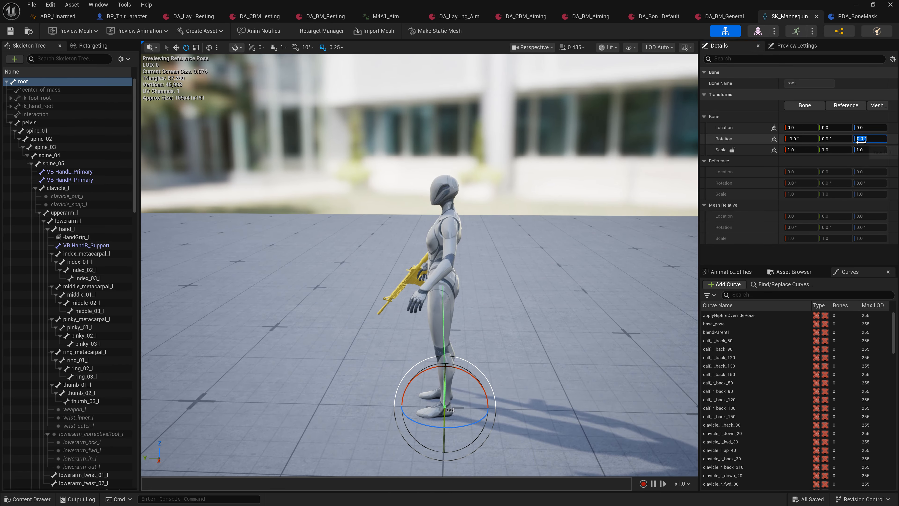
pyautogui.write('0')
pyautogui.press('Return')
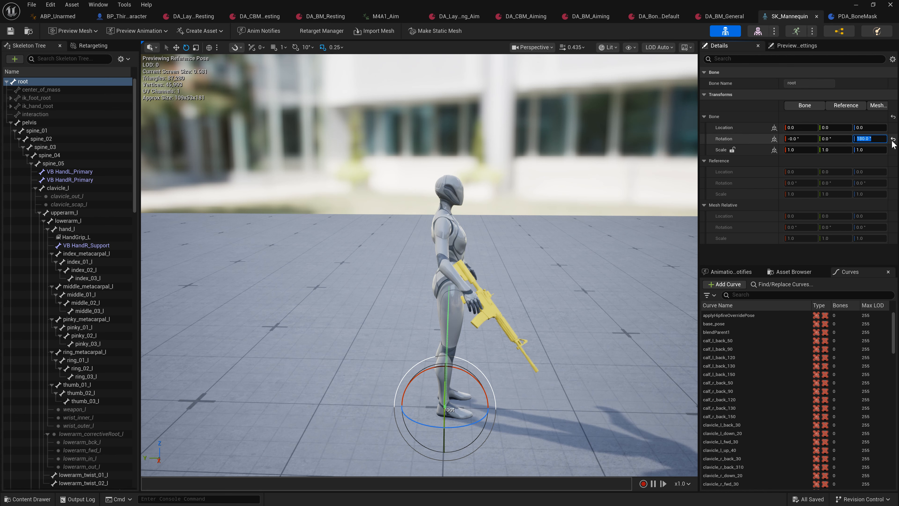
# - Check the pelvis bone's world-space rotation and show the spine_04 bone's rotation in world space
pyautogui.click(30, 123)
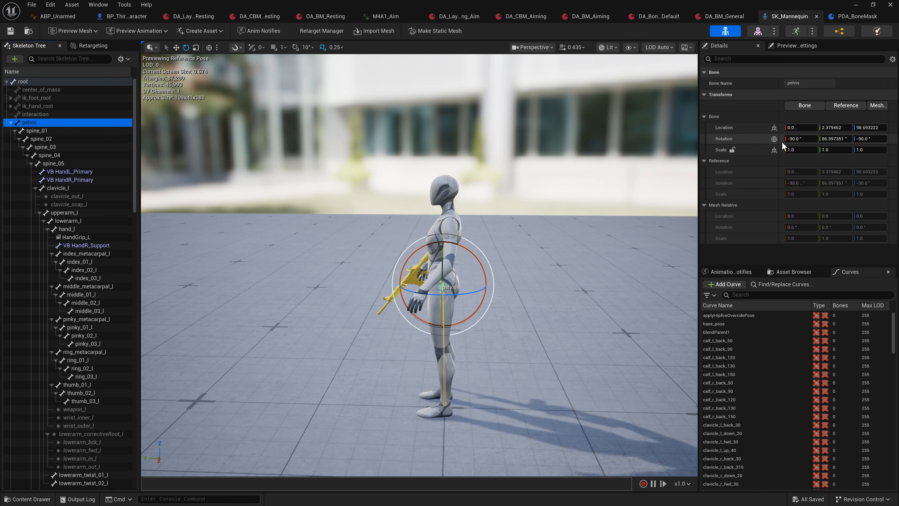
pyautogui.click(46, 156)
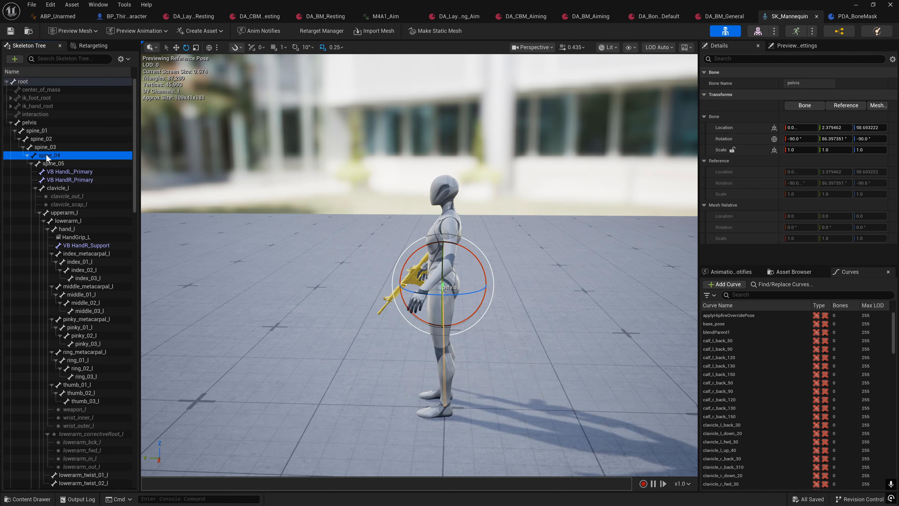
pyautogui.click(745, 141)
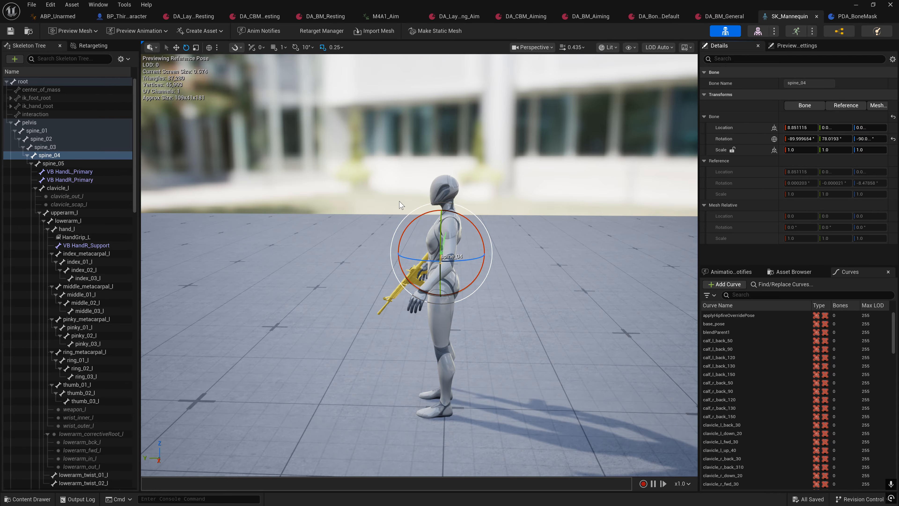
# - Set the root bone's Z rotation to 180 degrees
pyautogui.click(23, 81)
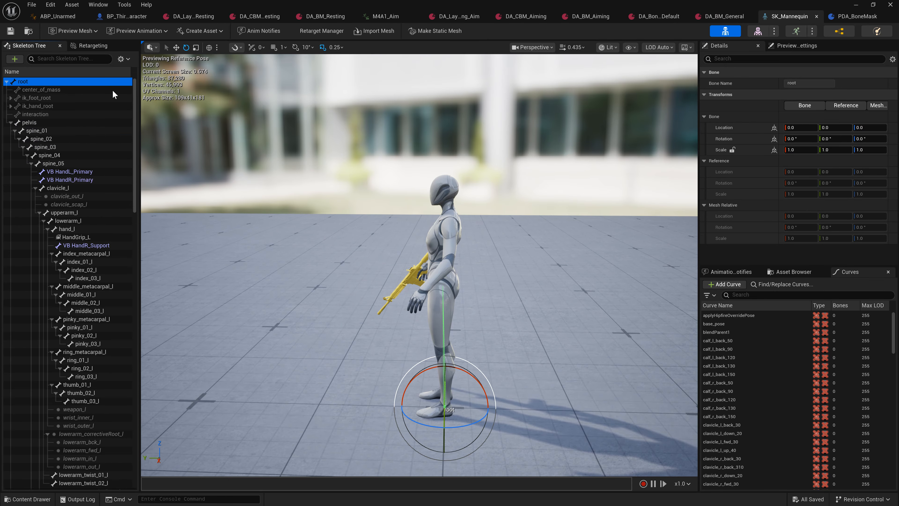
pyautogui.click(868, 138)
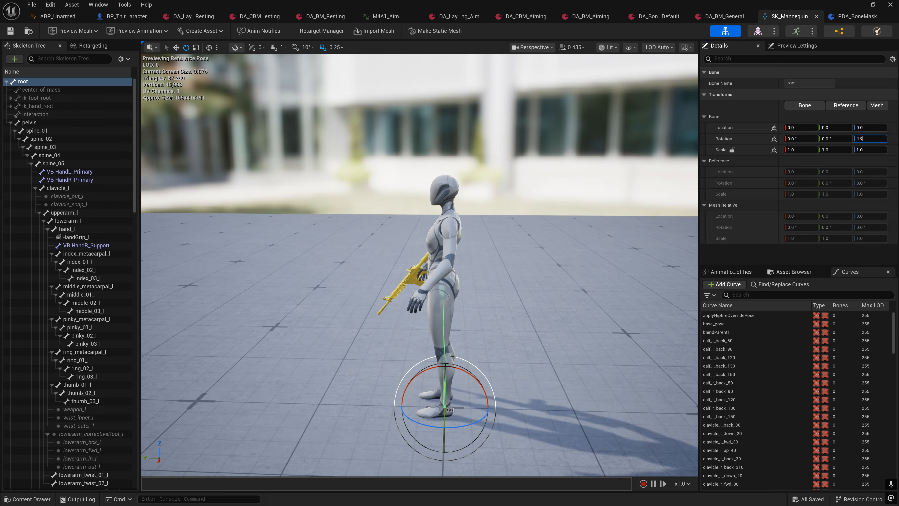
pyautogui.write('180')
pyautogui.press('Return')
# - Check the spine_03 bone's local rotation and the spine_04 bone's world-space rotation on the turned mannequin
pyautogui.moveTo(581, 250); pyautogui.dragTo(592, 252, button='right')
pyautogui.press('w')
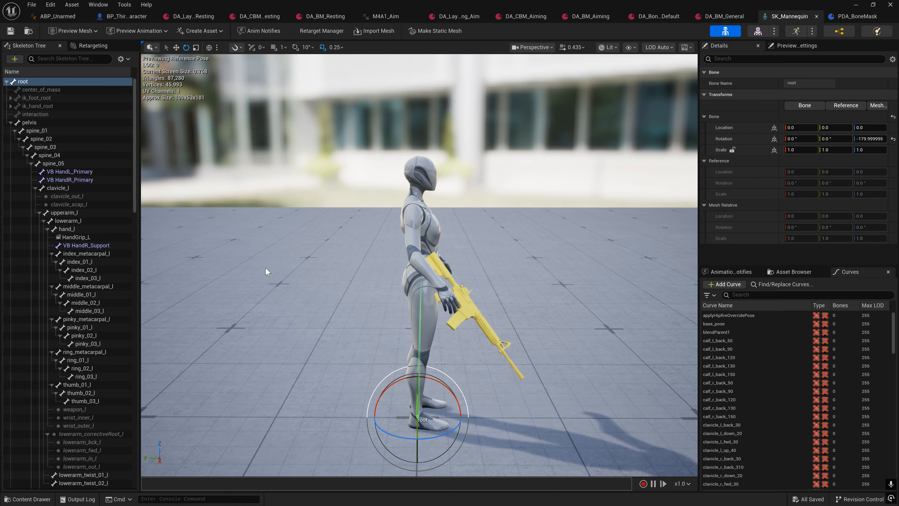
pyautogui.click(52, 150)
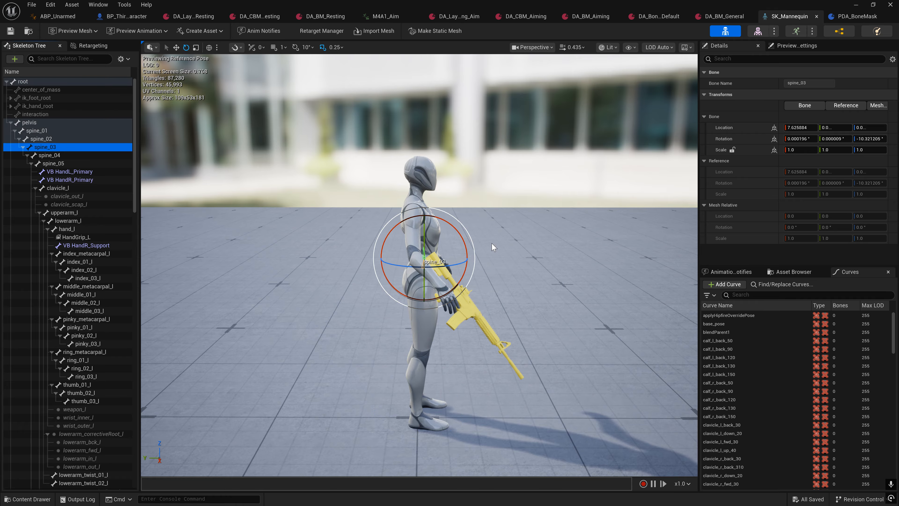
pyautogui.click(53, 156)
pyautogui.keyDown('shift'); pyautogui.click(741, 139); pyautogui.keyUp('shift')
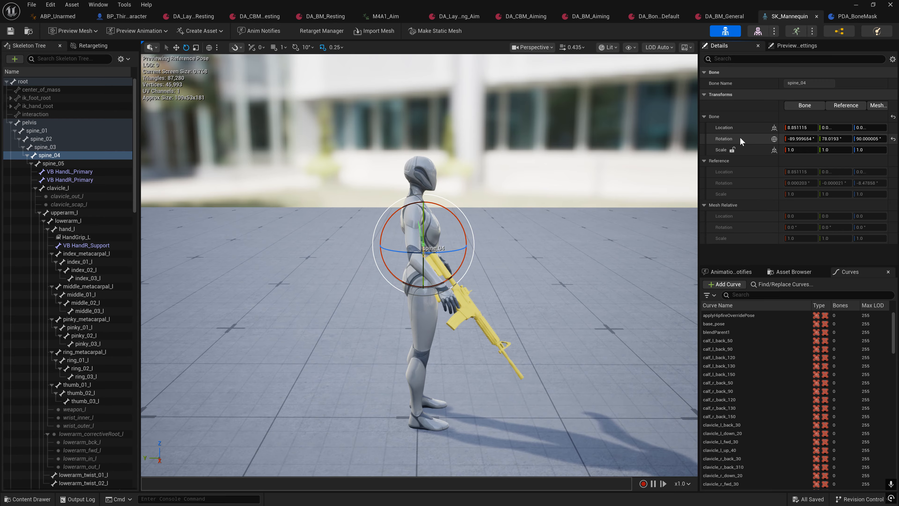
# - Toggle the root bone's 180-degree turn off and back on, comparing the mannequin's orientation and spine_04's world-space rotation
pyautogui.press('a')
pyautogui.moveTo(480, 276); pyautogui.dragTo(598, 279, button='right')
pyautogui.press('w')
pyautogui.moveTo(461, 199); pyautogui.dragTo(340, 192, button='right')
pyautogui.press('s')
pyautogui.press('d')
pyautogui.press('s')
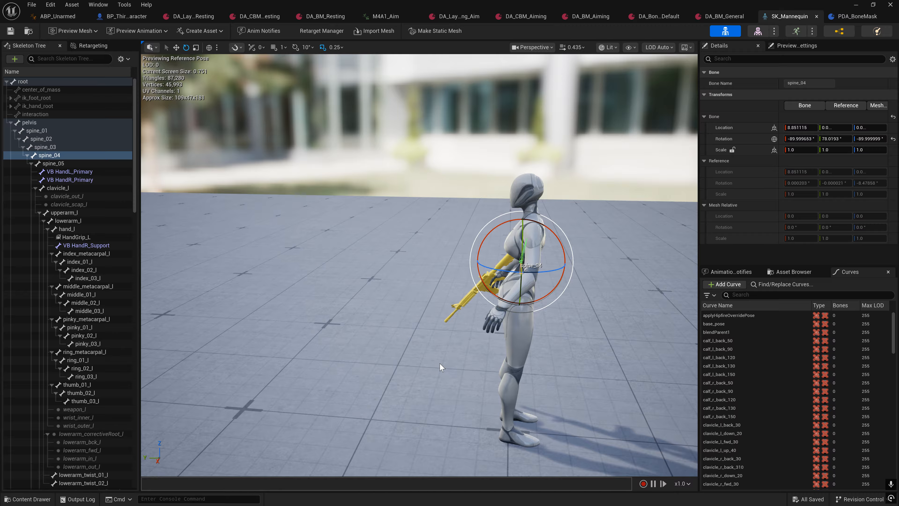
pyautogui.moveTo(524, 431); pyautogui.dragTo(588, 342, button='right')
pyautogui.click(893, 139)
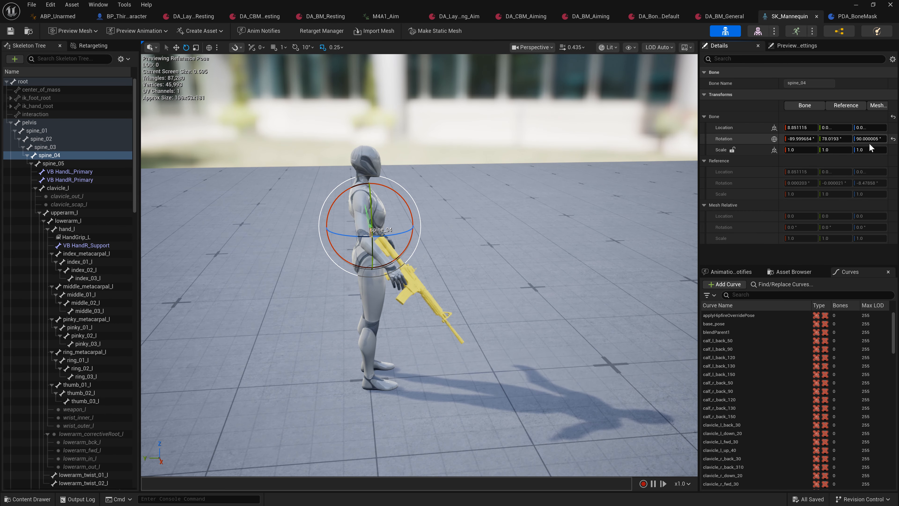
# - Reset the root bone's rotation to its default
pyautogui.click(24, 82)
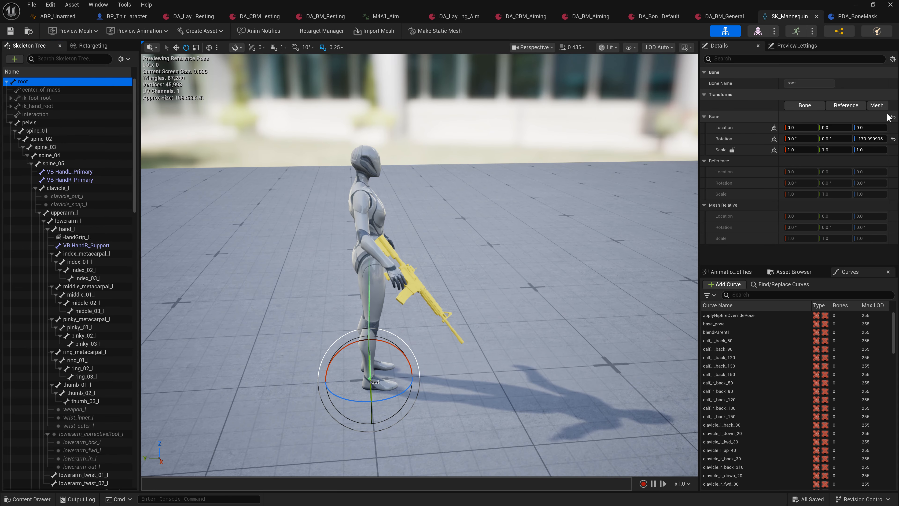
pyautogui.click(894, 138)
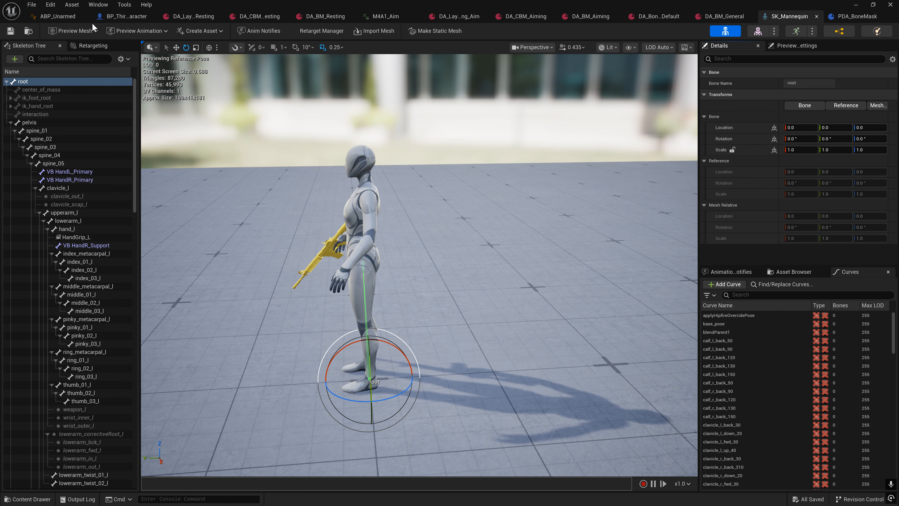
# - Return to the Aiming state in ABP_Unarmed and place its window beside the PDA_CopyBoneMotion blueprint
pyautogui.click(36, 21)
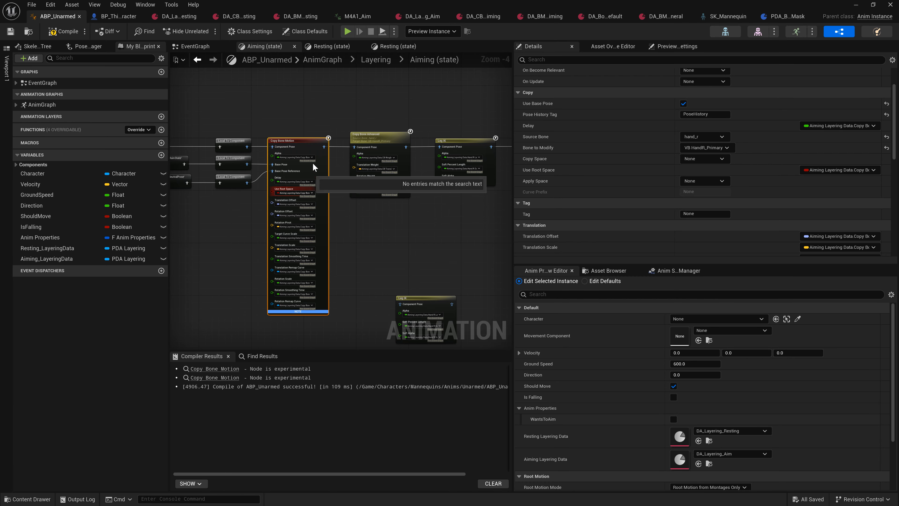
pyautogui.moveTo(354, 216); pyautogui.dragTo(401, 211, button='right')
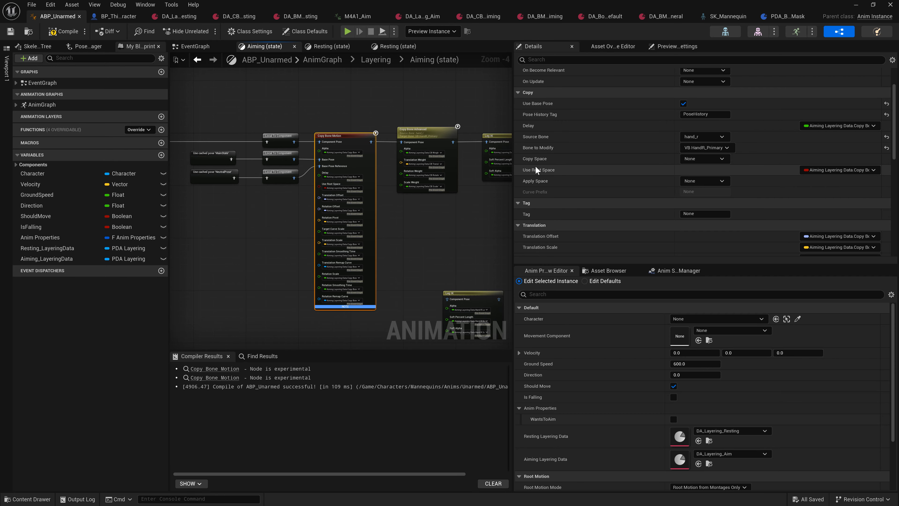
pyautogui.moveTo(367, 5); pyautogui.dragTo(898, 77)
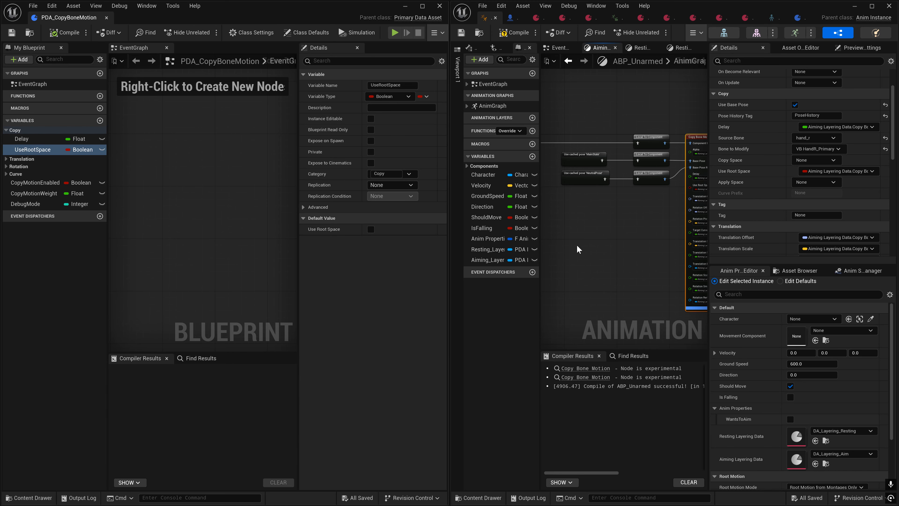
# - Examine the Copy Bone Motion node's Use Root Space and Apply Space settings alongside the UseRootSpace variable
pyautogui.moveTo(580, 249); pyautogui.dragTo(532, 236, button='right')
pyautogui.moveTo(597, 247); pyautogui.dragTo(581, 255, button='right')
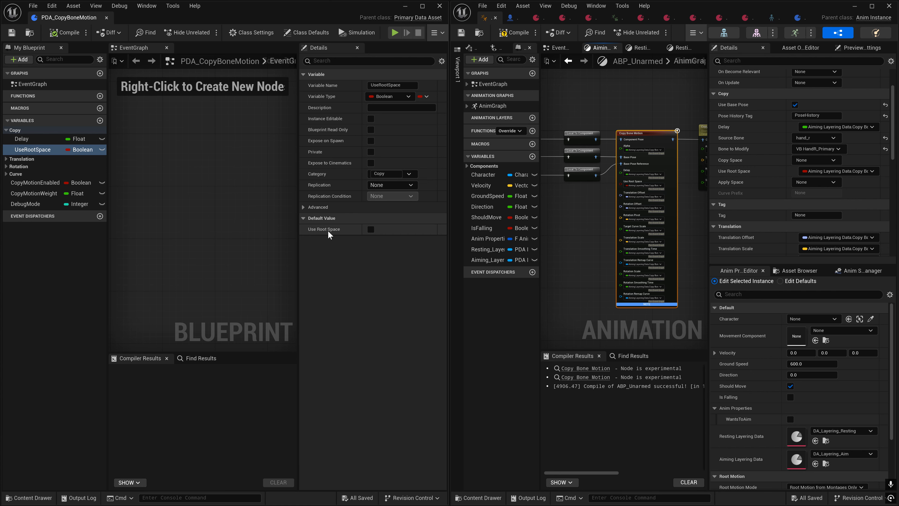
pyautogui.moveTo(558, 231)
pyautogui.mouseDown(button='right')
pyautogui.moveTo(674, 237)
pyautogui.moveTo(574, 224)
pyautogui.mouseUp(button='right')
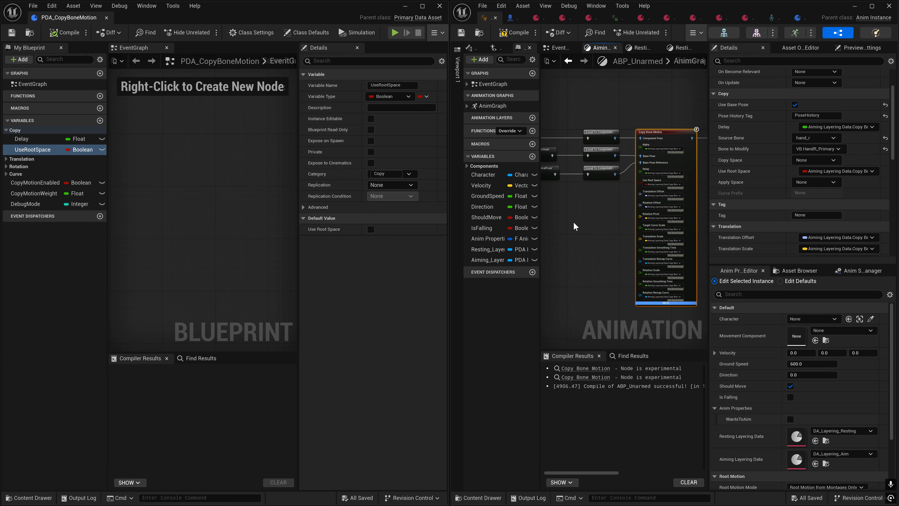
pyautogui.moveTo(563, 220); pyautogui.dragTo(609, 214, button='right')
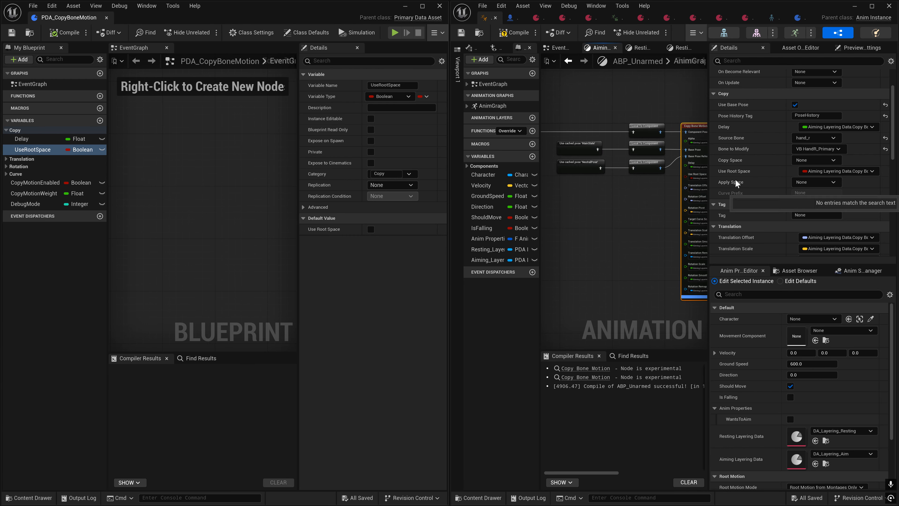
# - Inspect the bone mask node's settings in the Aiming graph, including Process Mesh Space as Root Space
pyautogui.moveTo(616, 197); pyautogui.dragTo(712, 226, button='right')
pyautogui.click(605, 177)
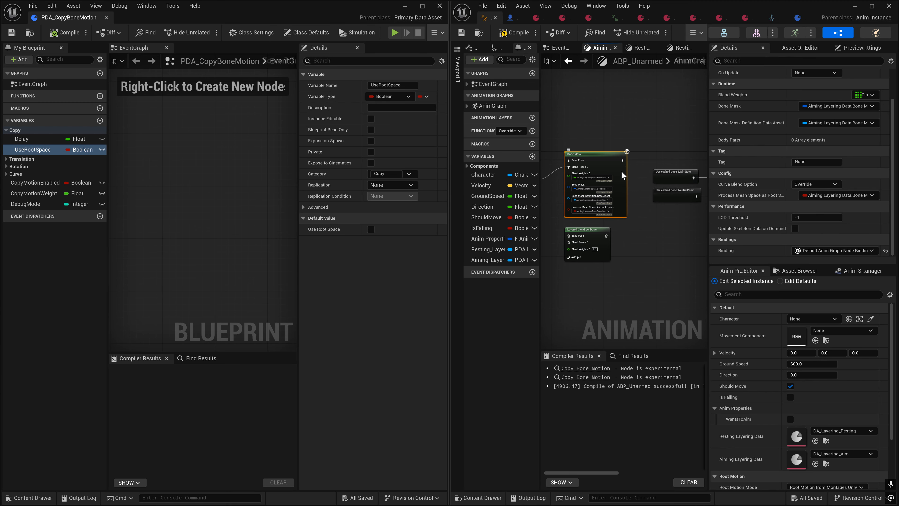
pyautogui.moveTo(756, 196)
# - Return to the Copy Bone Motion node and review its settings from Use Root Space and Apply Space through Translation and Rotation
pyautogui.moveTo(639, 273); pyautogui.dragTo(546, 261, button='right')
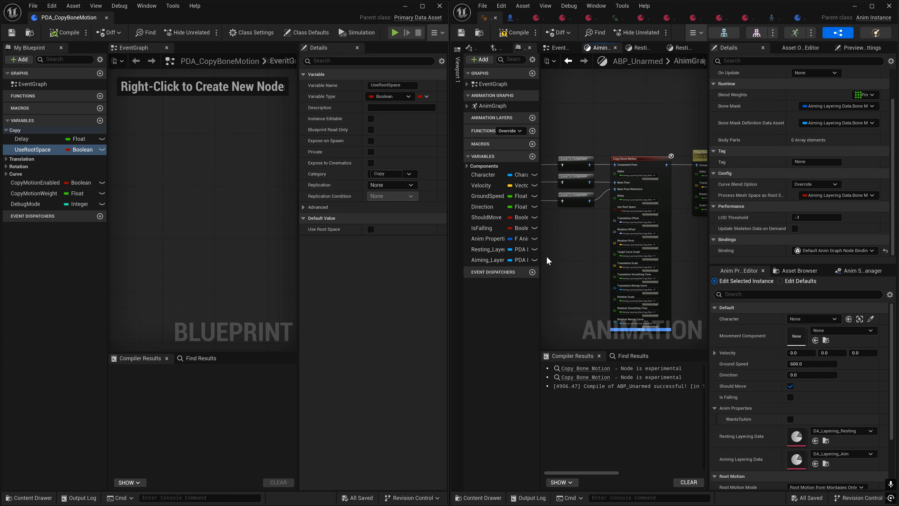
pyautogui.click(644, 160)
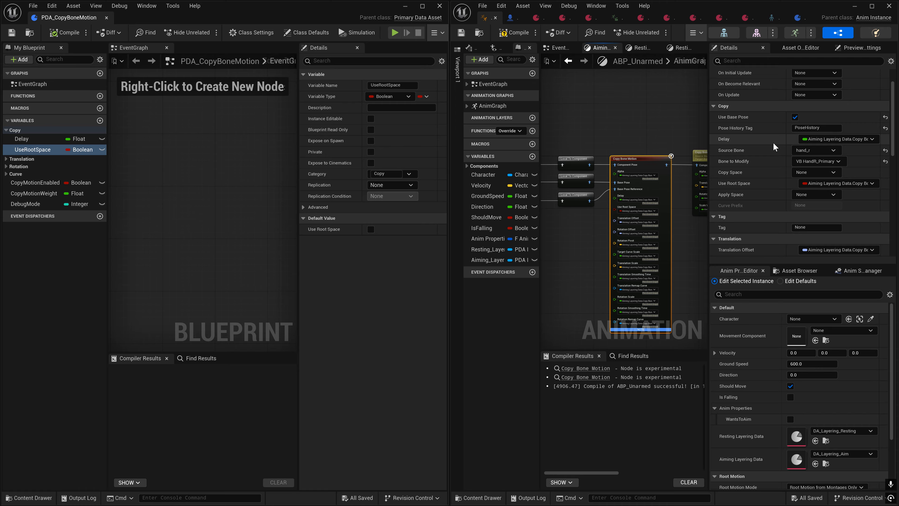
pyautogui.scroll(3, 693, 162)
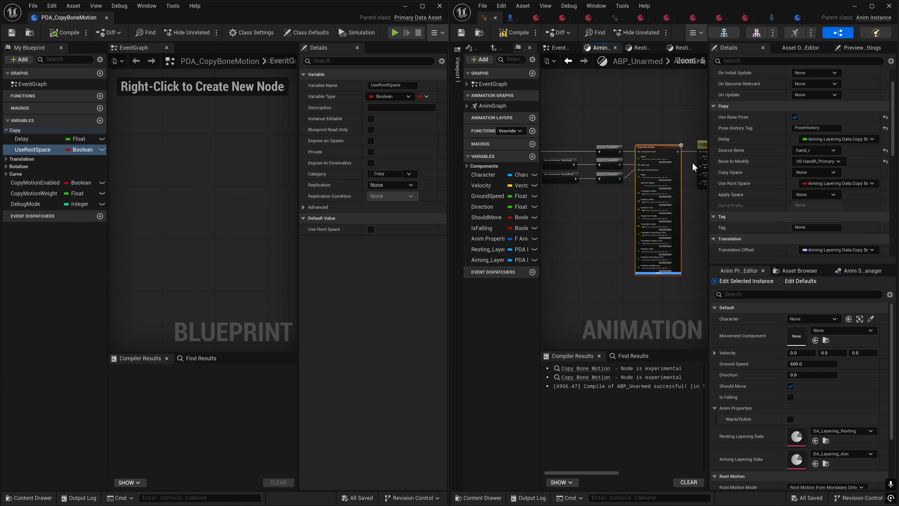
pyautogui.moveTo(675, 184); pyautogui.dragTo(695, 127, button='right')
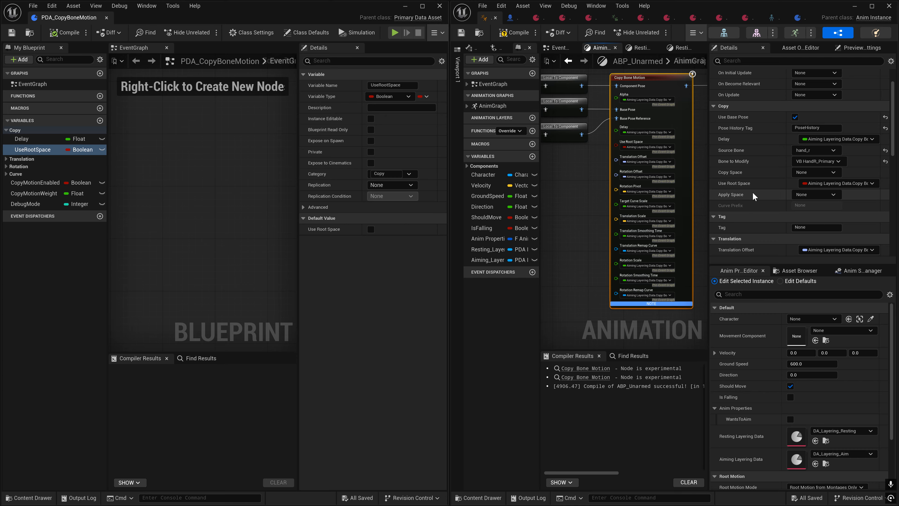
pyautogui.scroll(-2, 752, 192)
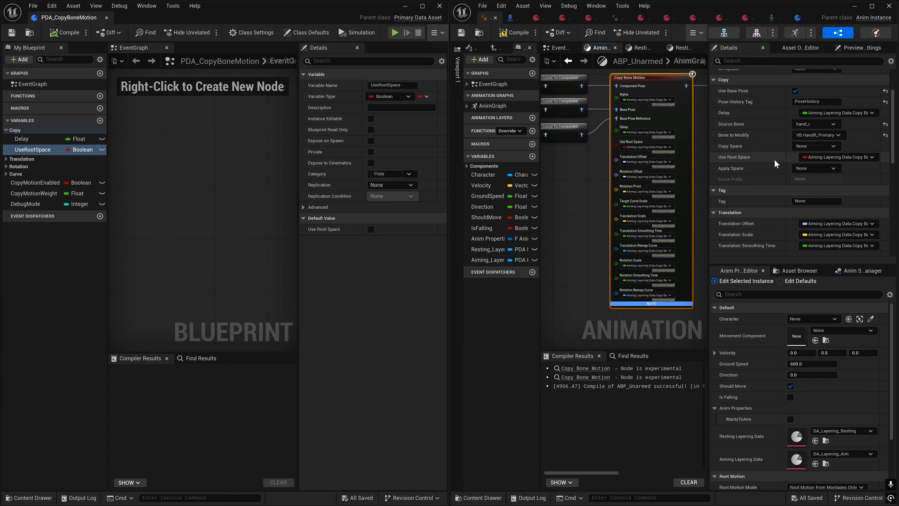
pyautogui.scroll(-2, 775, 164)
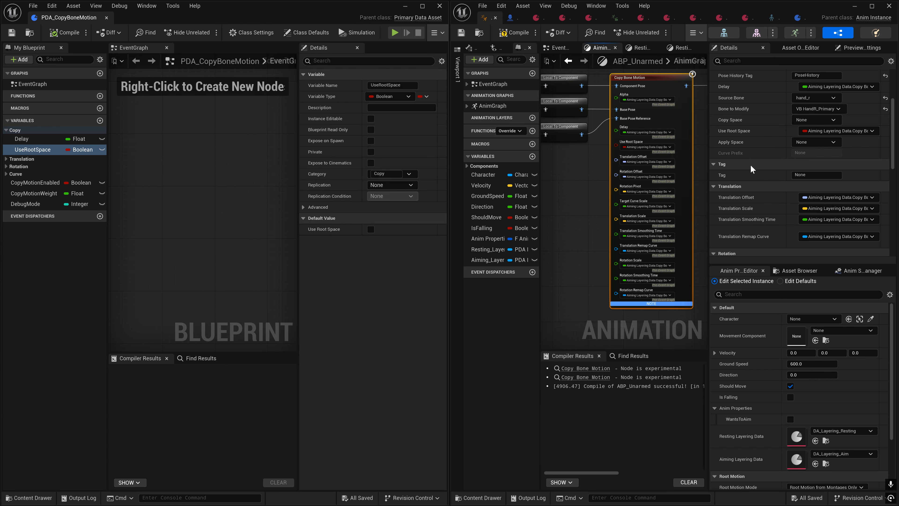
pyautogui.scroll(-3, 773, 152)
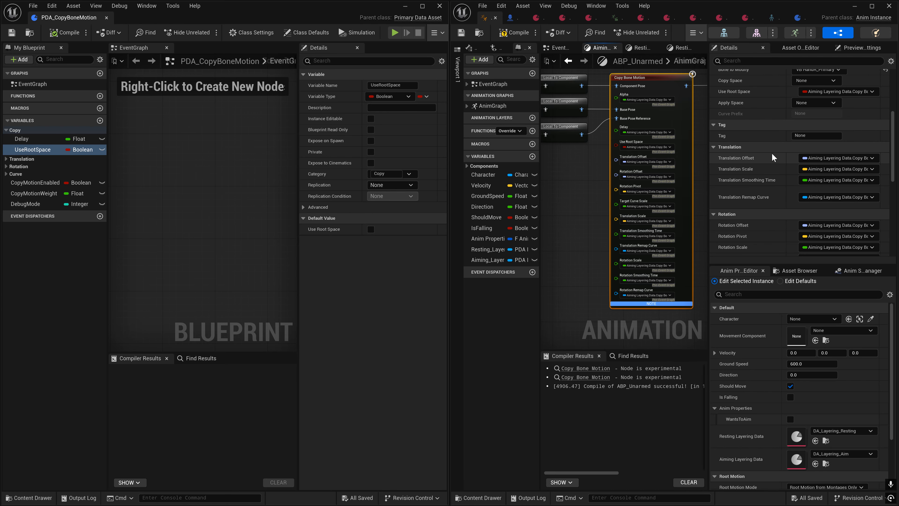
pyautogui.scroll(-2, 771, 153)
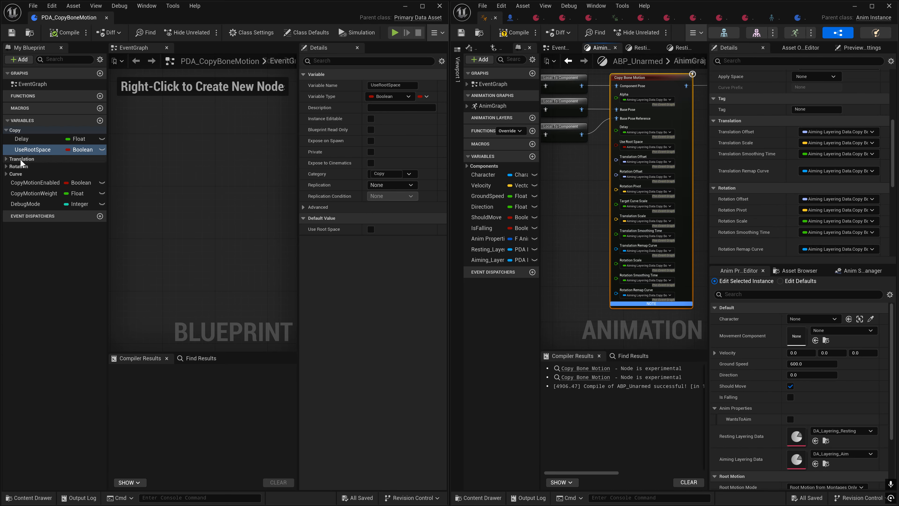
# - Expand PDA_CopyBoneMotion's Translation variables and inspect TranslationScale, TranslationSmoothingTime and TranslationRemapCurve, widening the variable list to show full names
pyautogui.click(6, 159)
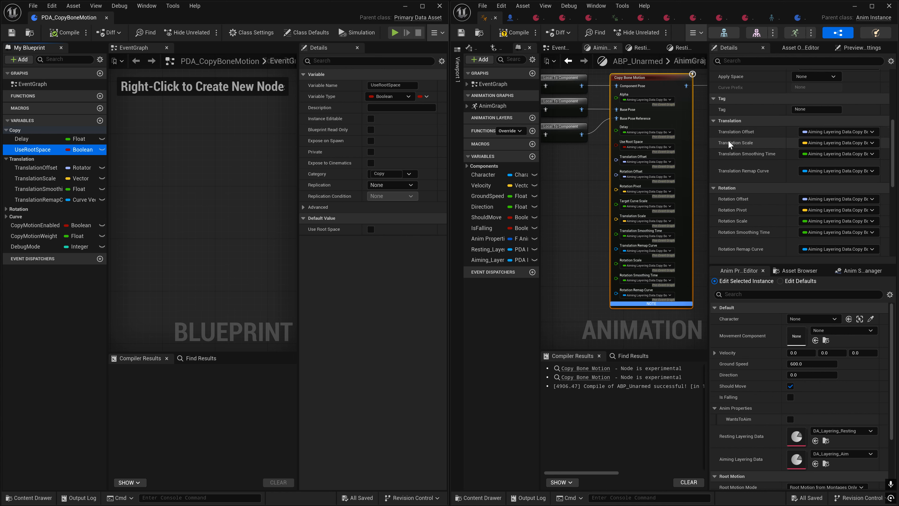
pyautogui.click(44, 178)
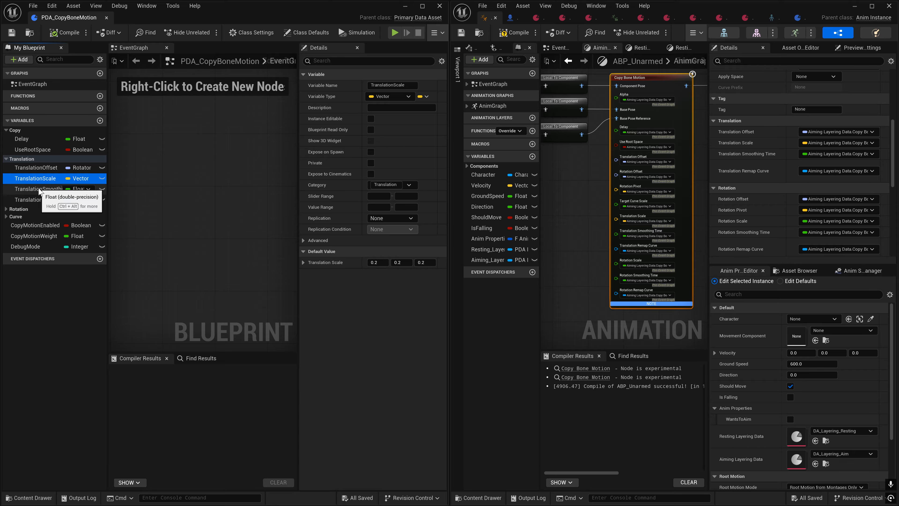
pyautogui.click(45, 188)
pyautogui.moveTo(107, 191); pyautogui.dragTo(159, 190)
pyautogui.click(46, 201)
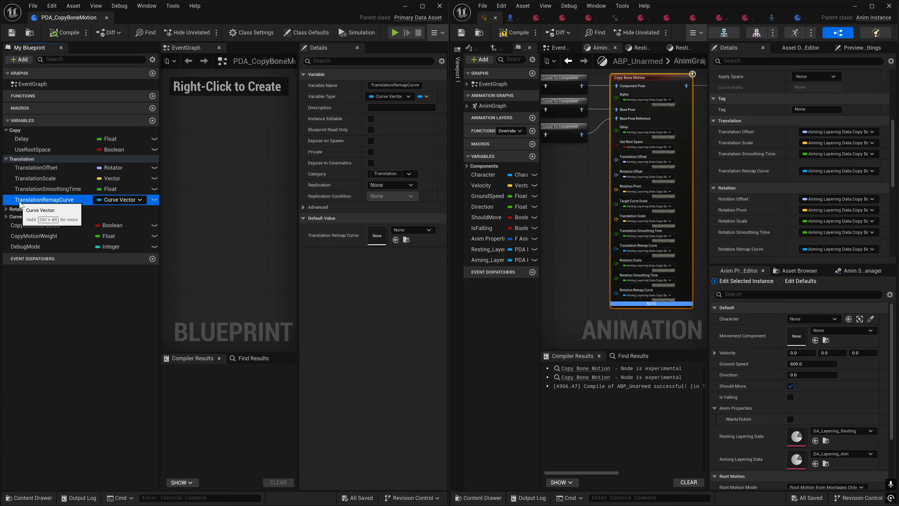
# - Search the variable types for "Curve Vector" to show TranslationRemapCurve's object type, leaving the type unchanged
pyautogui.click(109, 199)
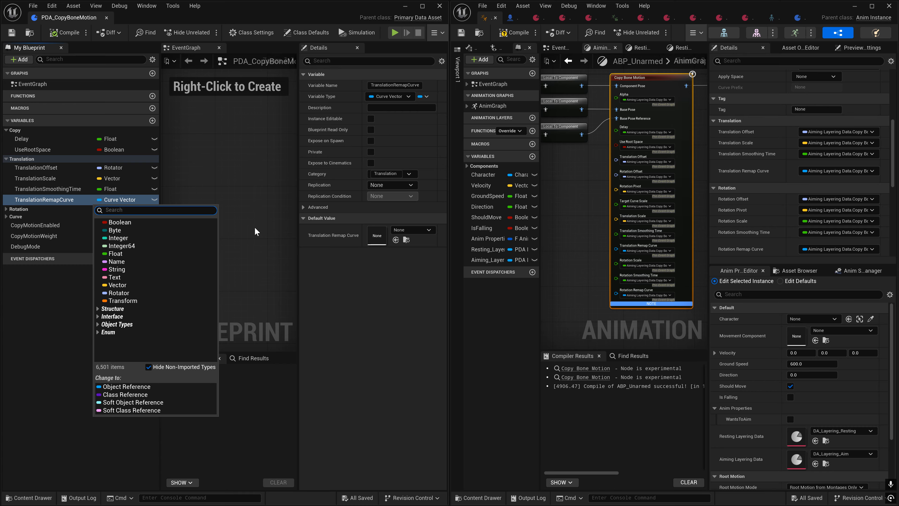
pyautogui.write('Curve')
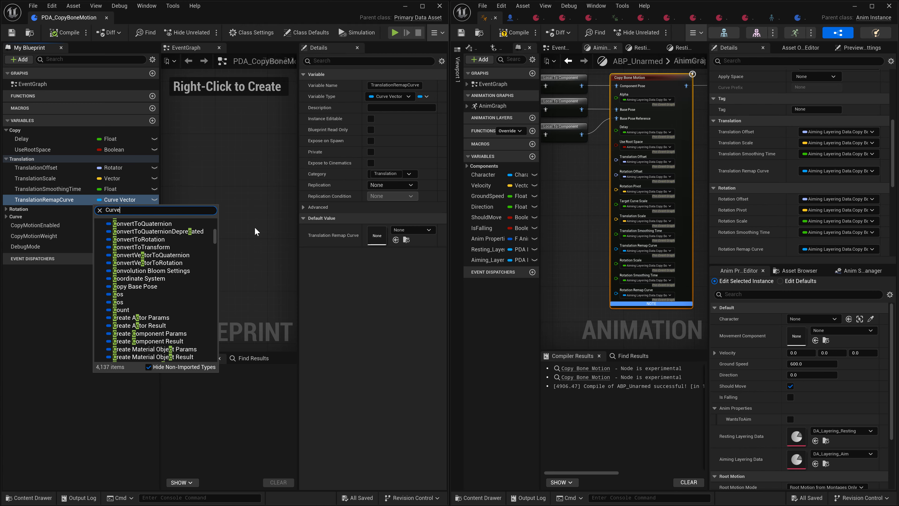
pyautogui.write(' Vector')
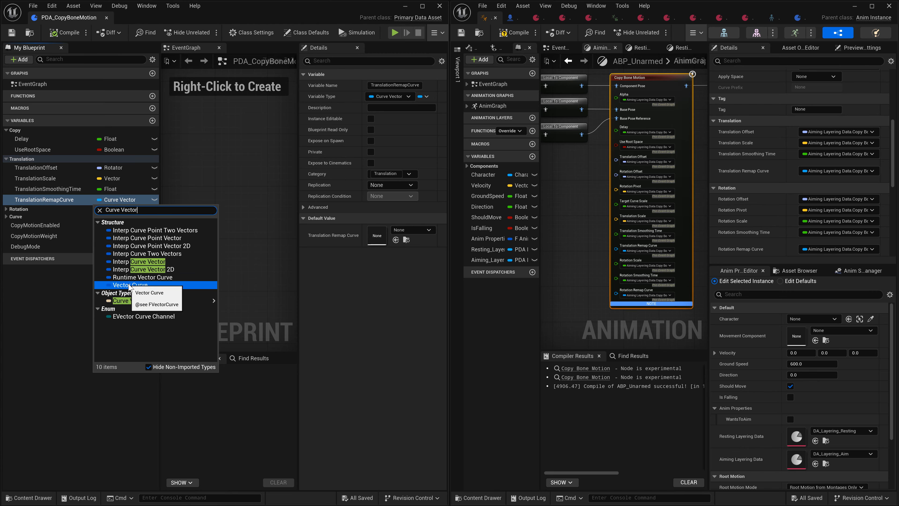
pyautogui.moveTo(130, 301)
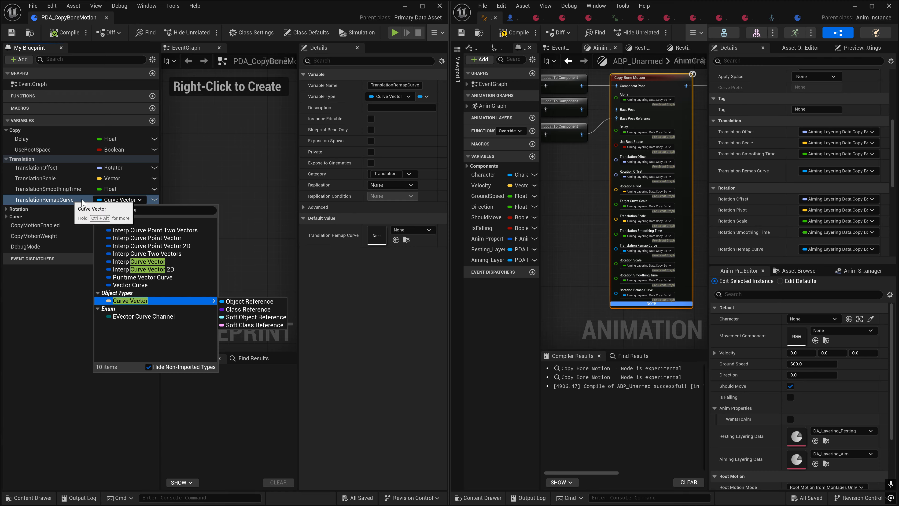
pyautogui.click(239, 173)
pyautogui.click(42, 200)
# - Expand the Rotation variables and look up "Curve Float" among the types for RotationRemapCurve, leaving its type unchanged
pyautogui.click(10, 209)
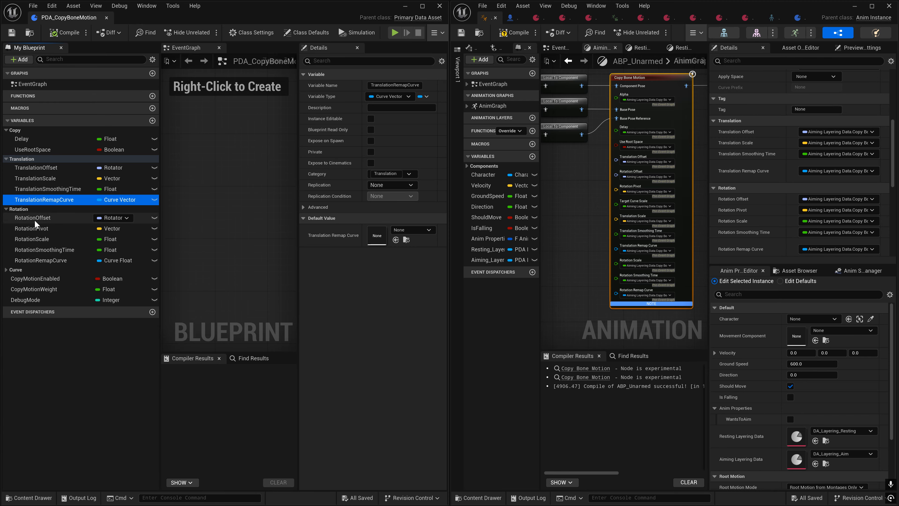
pyautogui.click(41, 260)
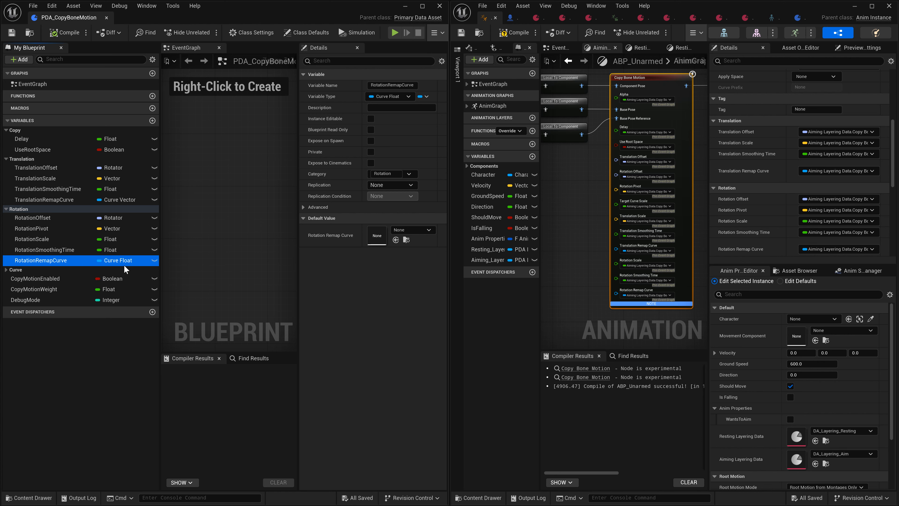
pyautogui.click(118, 260)
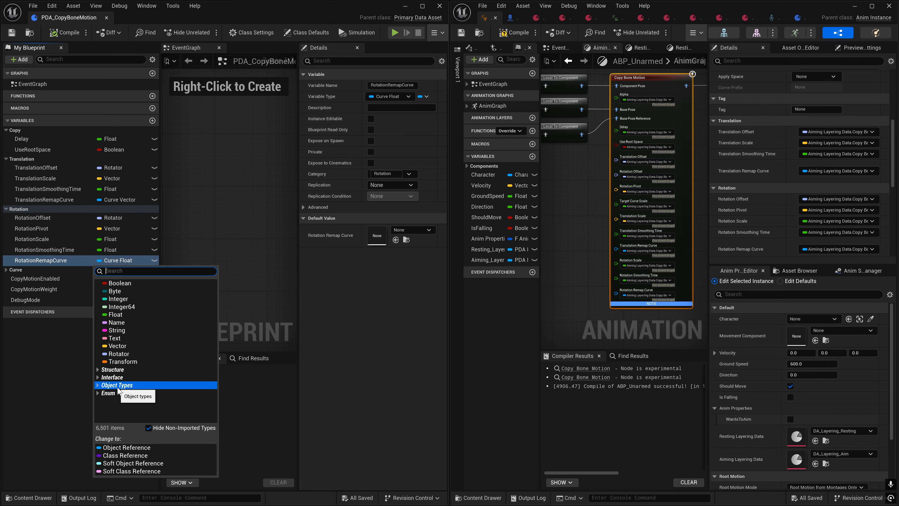
pyautogui.write('Cru')
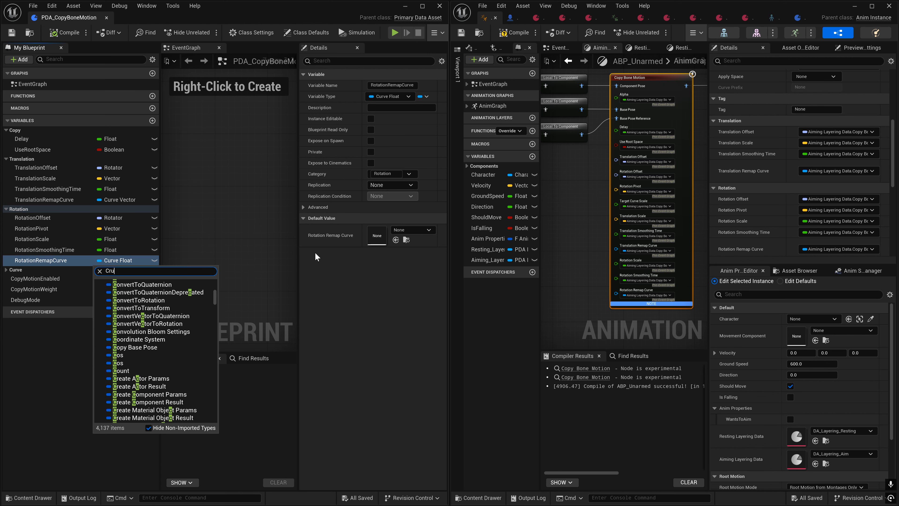
pyautogui.write('rve Floa')
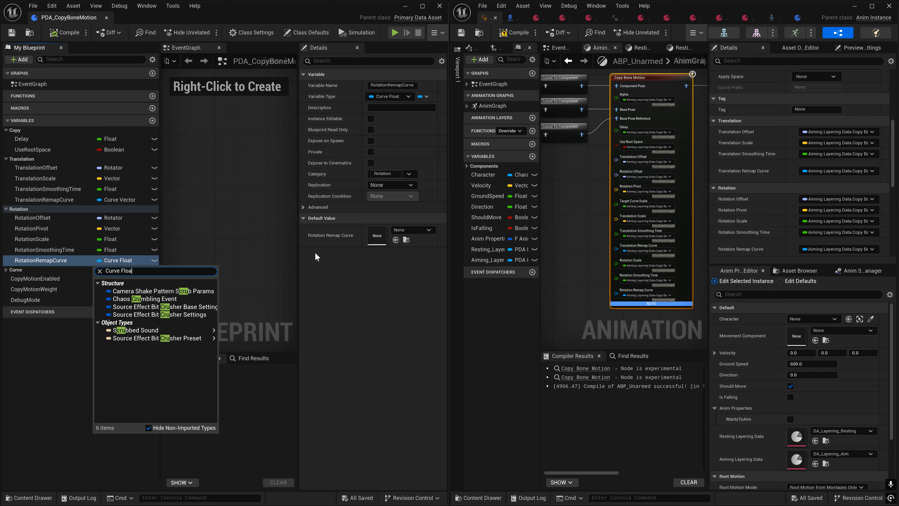
pyautogui.write('t')
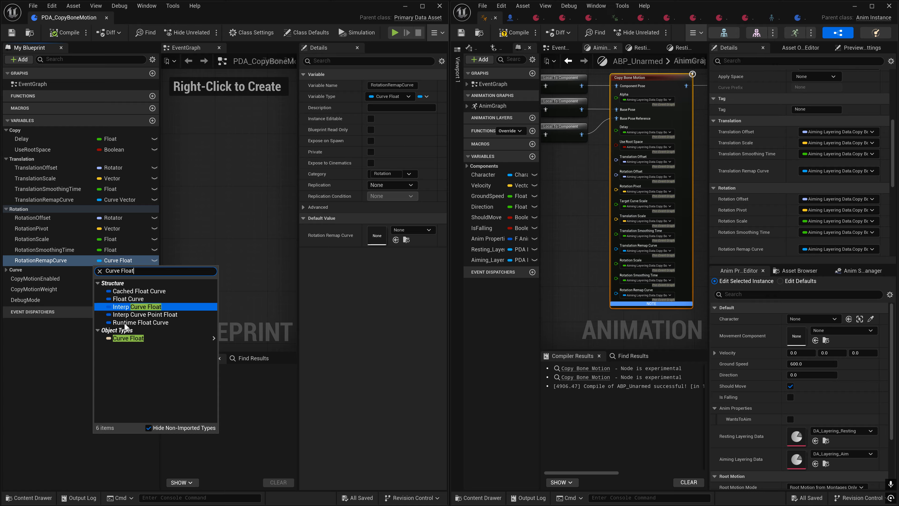
pyautogui.moveTo(123, 340)
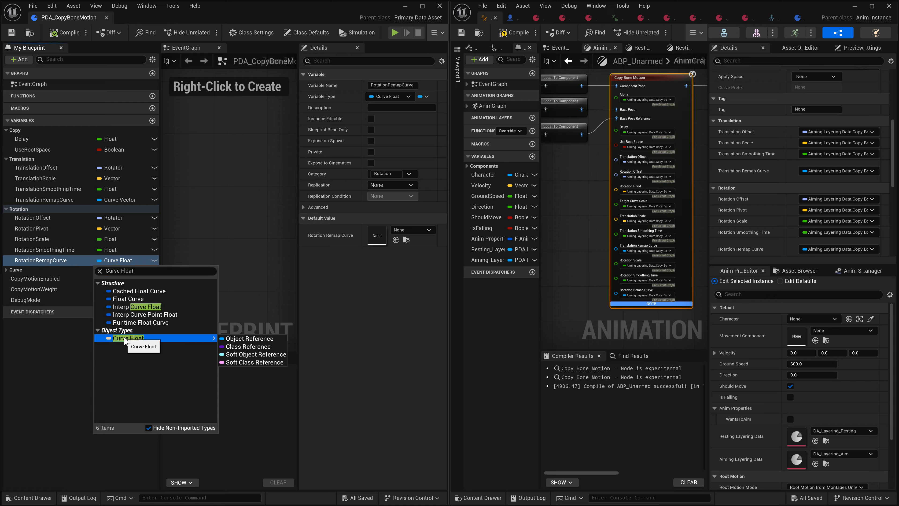
pyautogui.click(205, 223)
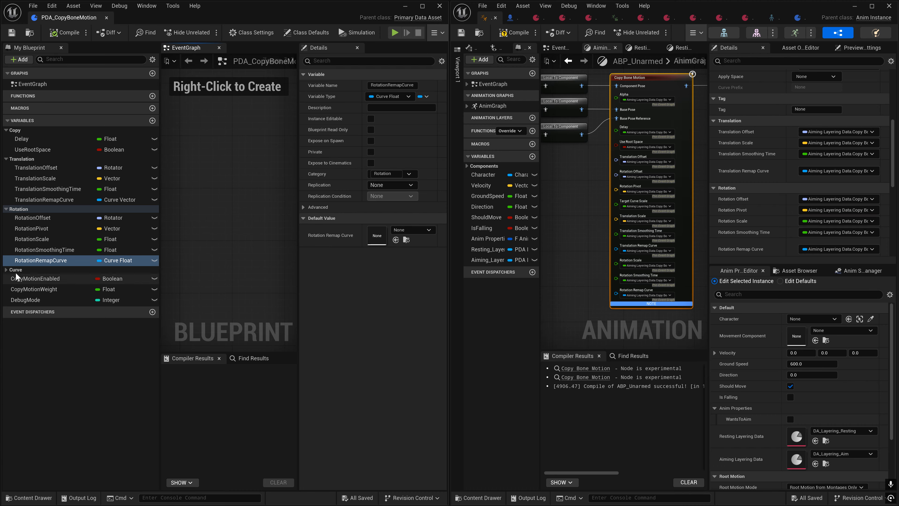
# - Expand the Curve category and inspect TargetCurveScale alongside the Copy Bone Motion node's Target Curve settings
pyautogui.click(22, 269)
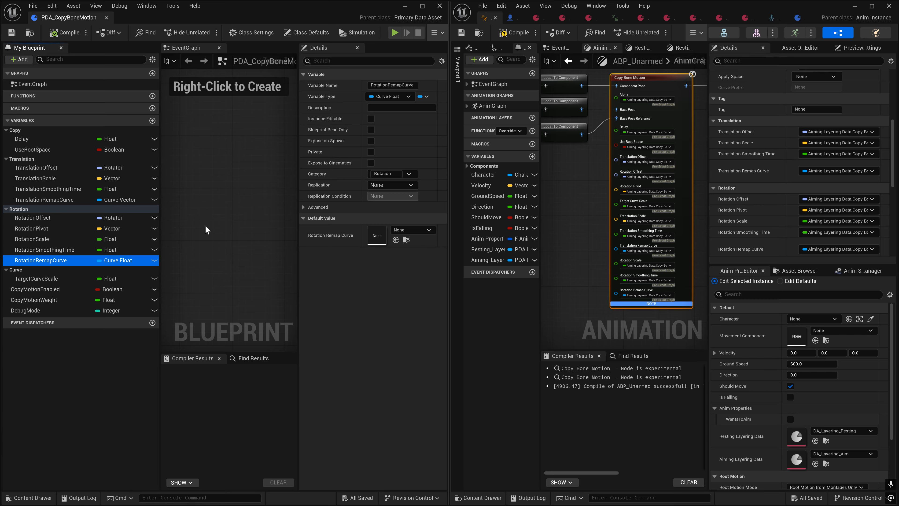
pyautogui.click(45, 280)
pyautogui.scroll(-5, 814, 177)
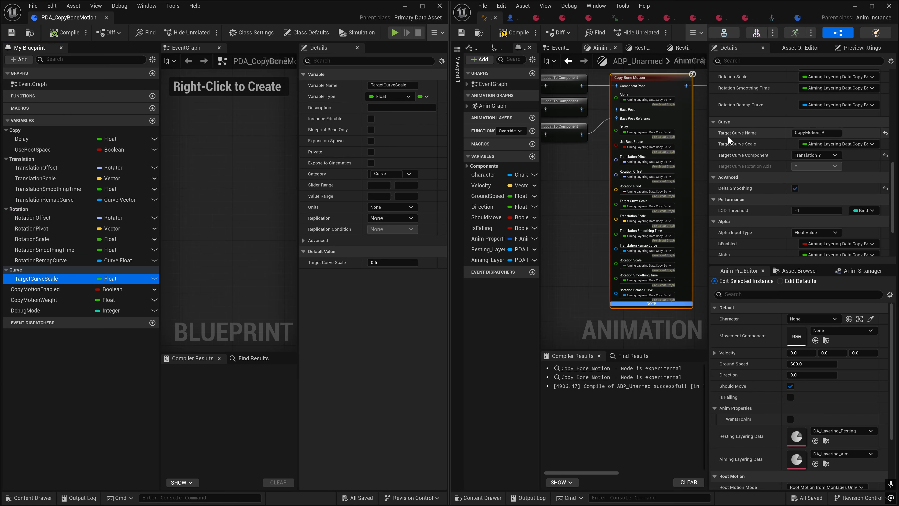
# - Inspect the Leg IK node's limb settings, including its Twist Offset Curve Name
pyautogui.moveTo(698, 167); pyautogui.dragTo(508, 196, button='right')
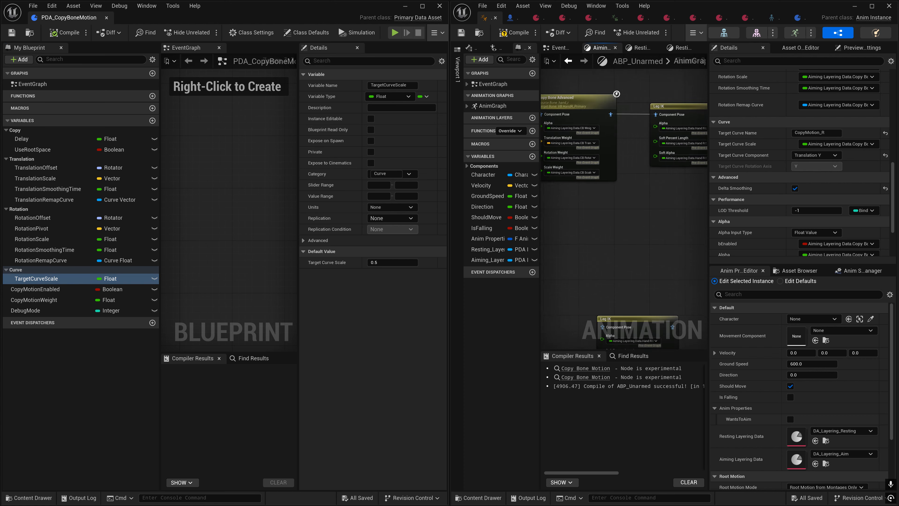
pyautogui.moveTo(687, 194); pyautogui.dragTo(576, 198, button='right')
pyautogui.click(584, 116)
pyautogui.moveTo(586, 111); pyautogui.dragTo(629, 152, button='right')
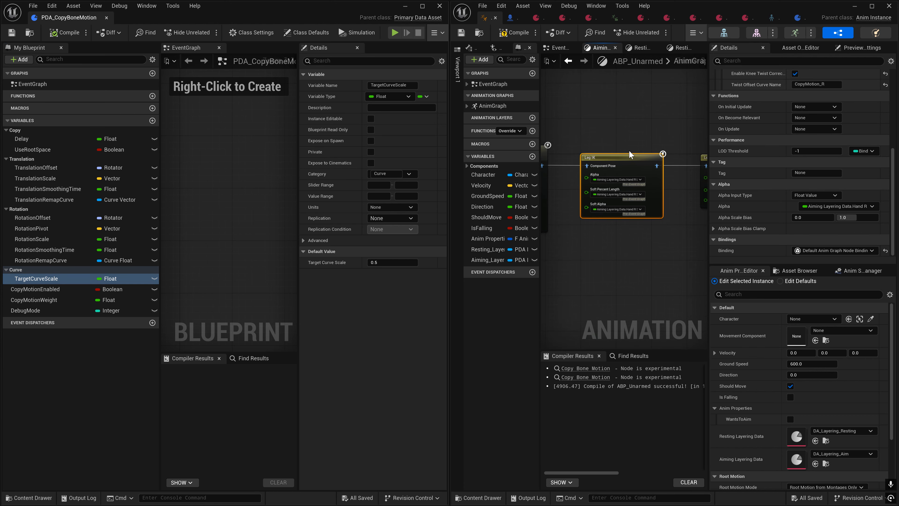
pyautogui.scroll(5, 777, 172)
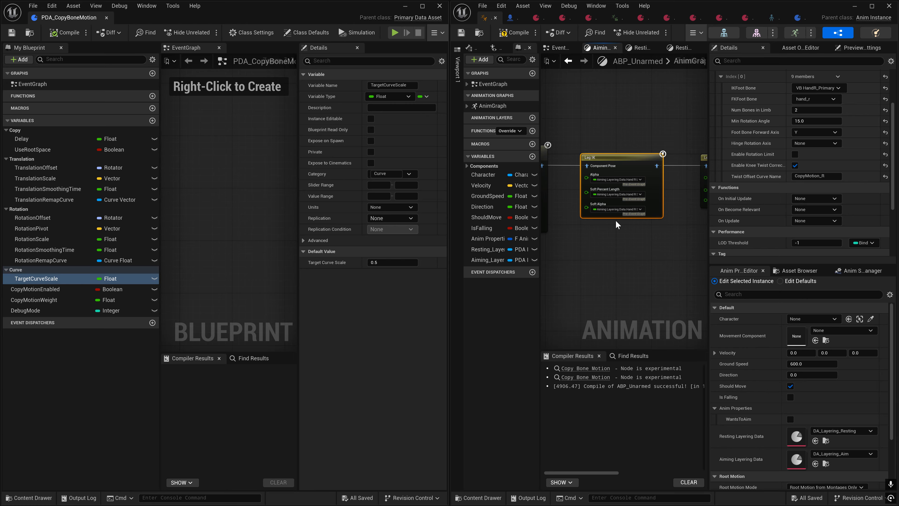
pyautogui.moveTo(620, 237); pyautogui.dragTo(642, 226, button='right')
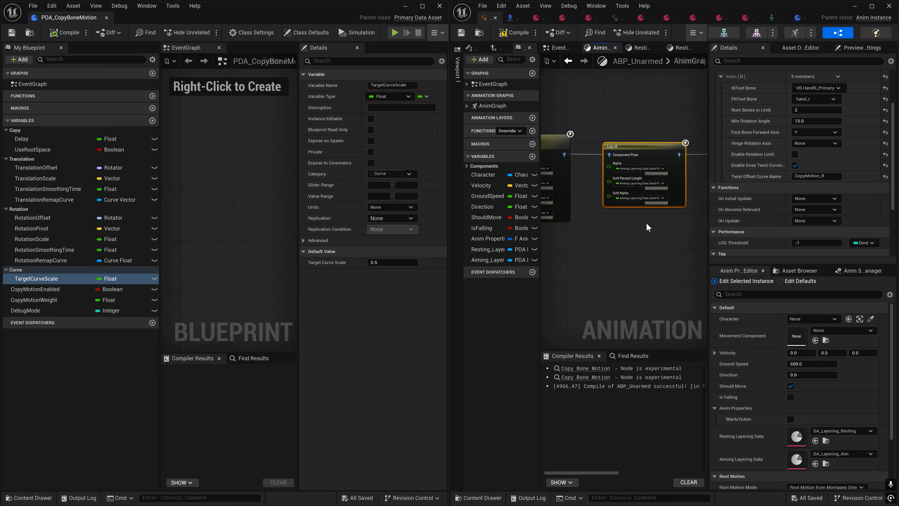
# - Return to the Copy Bone Motion node and examine its Curve, Delta Smoothing and Alpha settings, including the bEnabled and Alpha bindings
pyautogui.moveTo(647, 222); pyautogui.dragTo(707, 180, button='right')
pyautogui.click(642, 135)
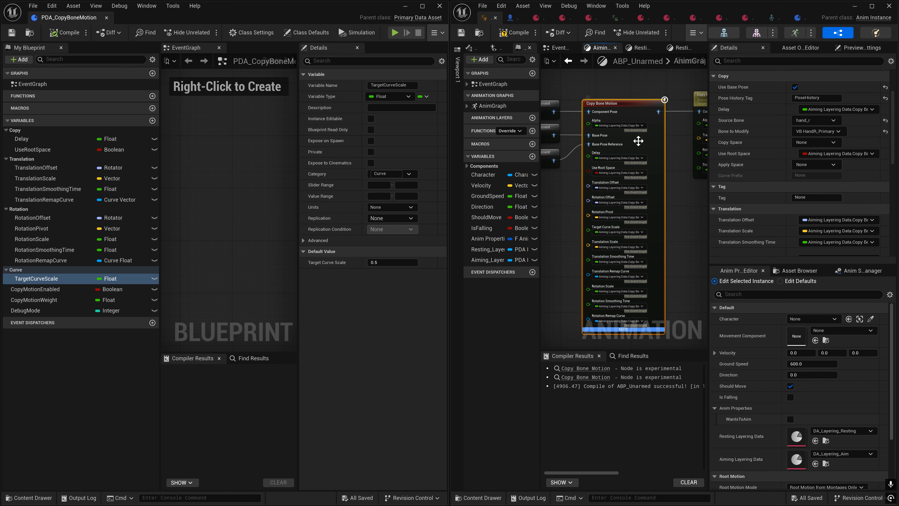
pyautogui.scroll(-5, 784, 179)
pyautogui.scroll(-3, 766, 177)
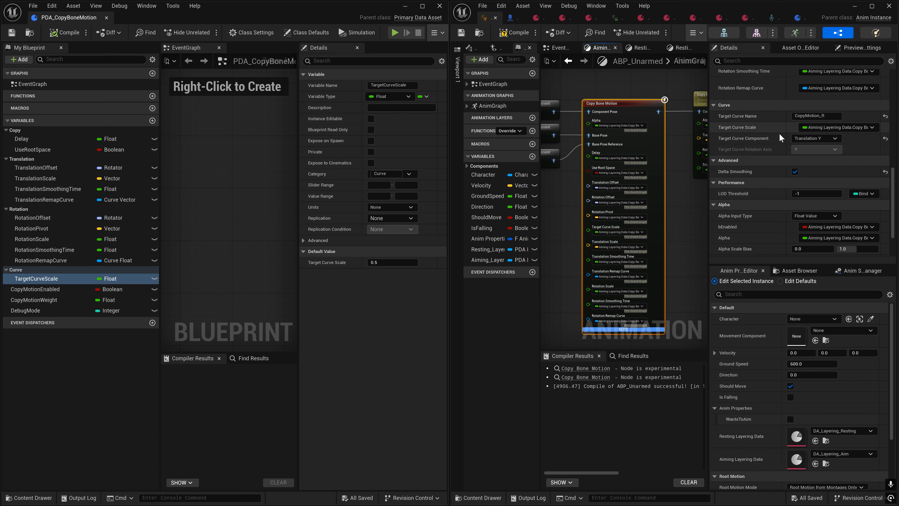
pyautogui.scroll(-4, 774, 150)
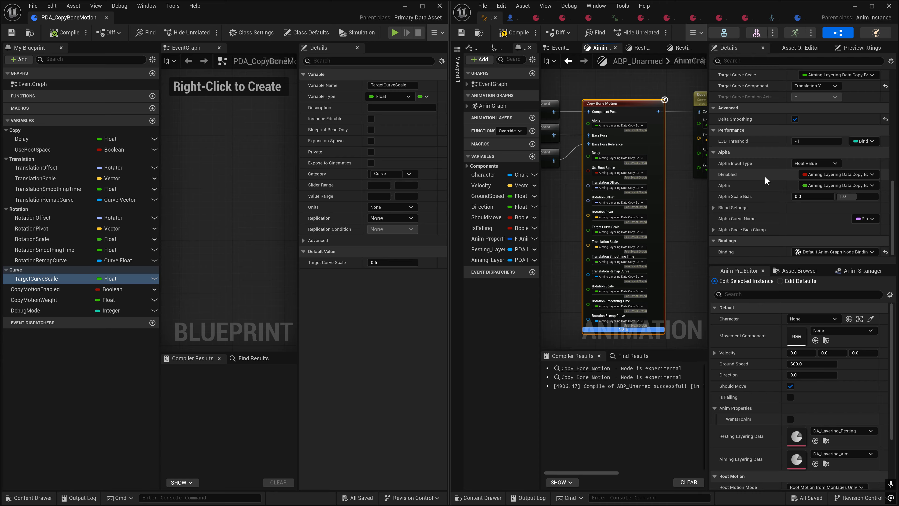
# - Collapse the Curve, Rotation, Translation and Copy variable categories in PDA_CopyBoneMotion
pyautogui.click(6, 269)
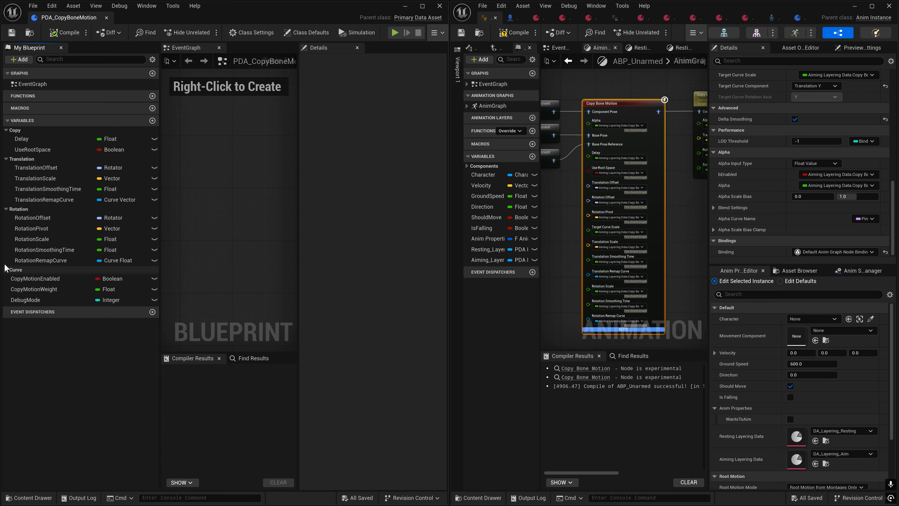
pyautogui.click(6, 209)
pyautogui.click(6, 159)
pyautogui.click(6, 130)
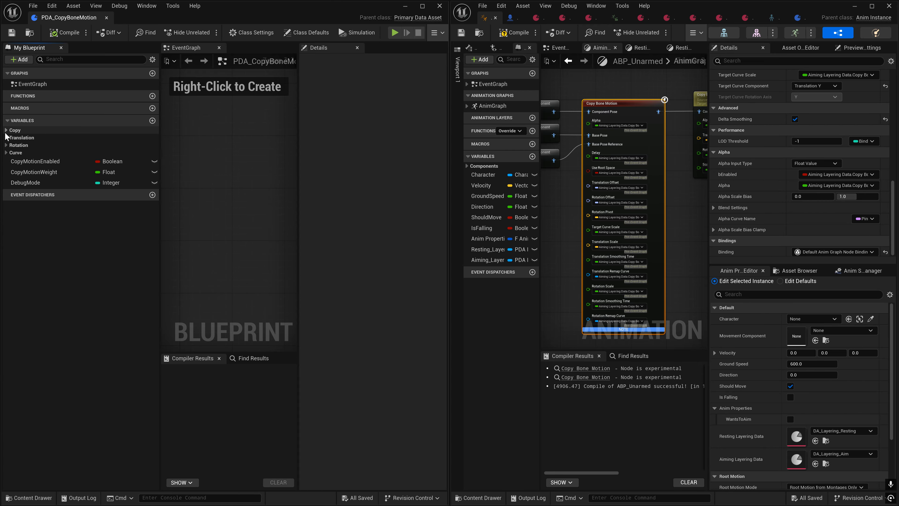
# - Inspect the CopyMotionEnabled and DebugMode variables' details in PDA_CopyBoneMotion
pyautogui.click(24, 160)
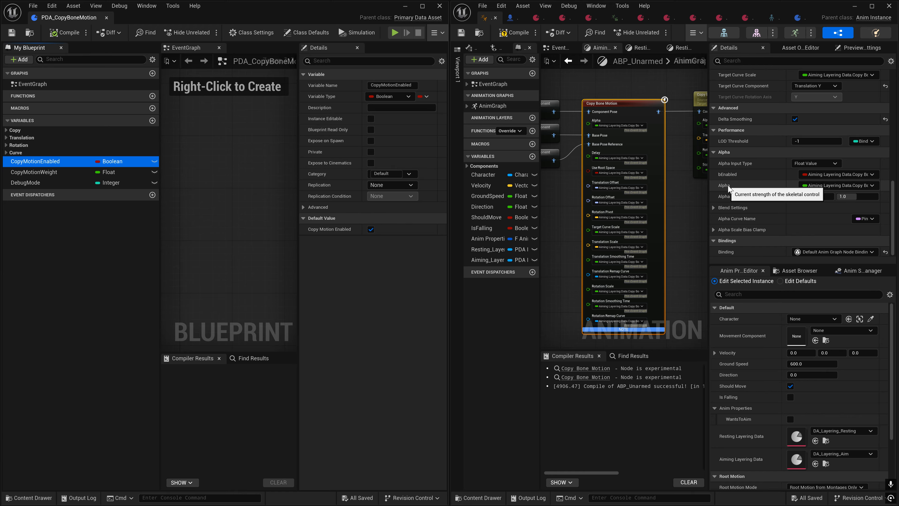
pyautogui.click(66, 183)
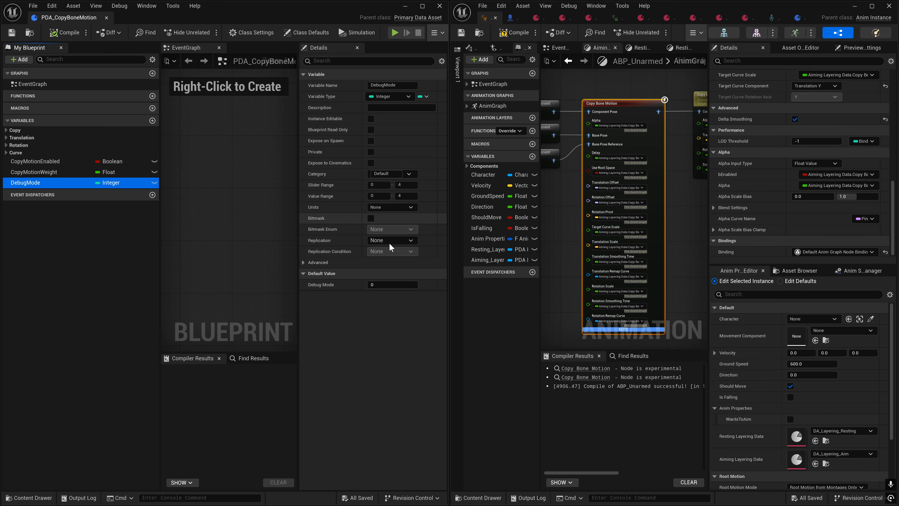
# - Look up the a.AnimNode.CopyBoneMotion.Debug console variable among the a.AnimNode commands and read the description of its debug modes
pyautogui.click(208, 497)
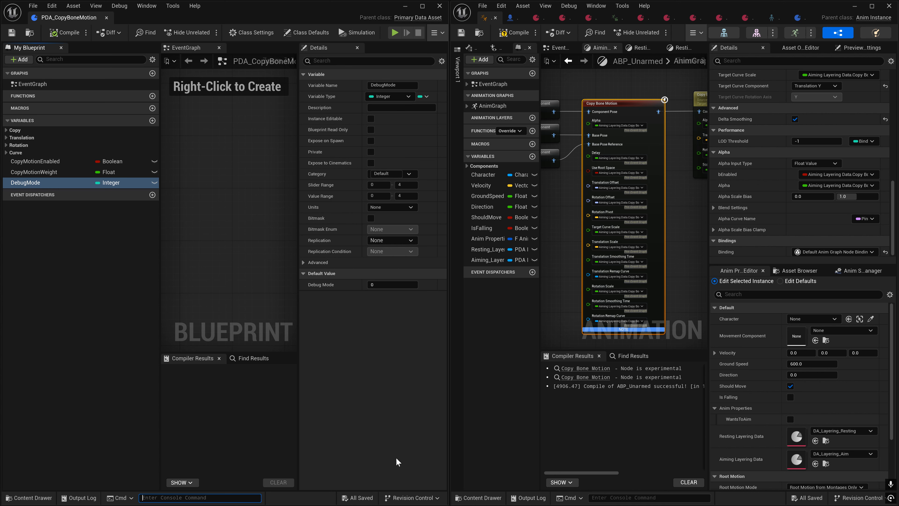
pyautogui.write('a.An')
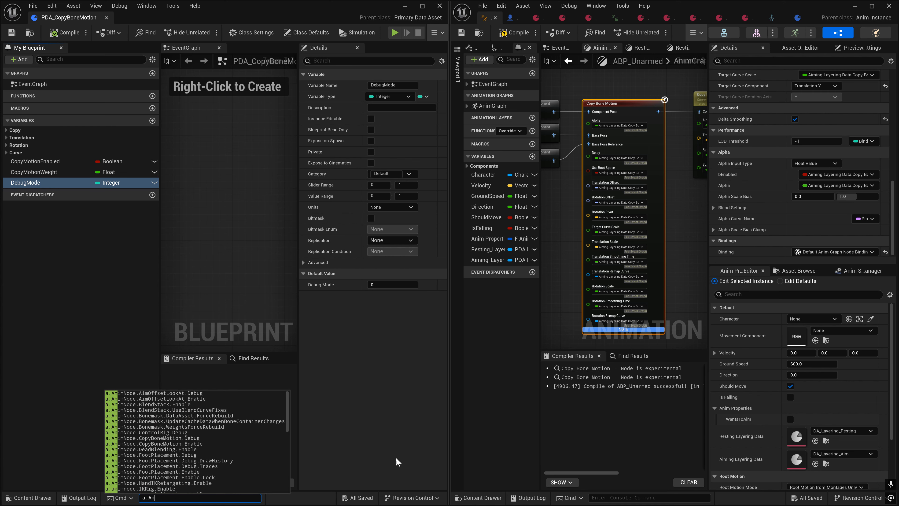
pyautogui.write('imNode')
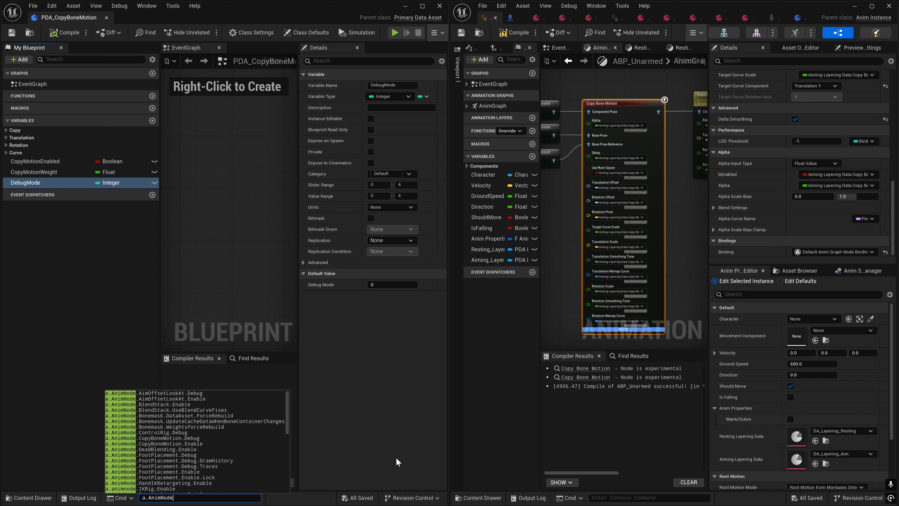
pyautogui.scroll(-10, 180, 418)
pyautogui.scroll(-5, 178, 454)
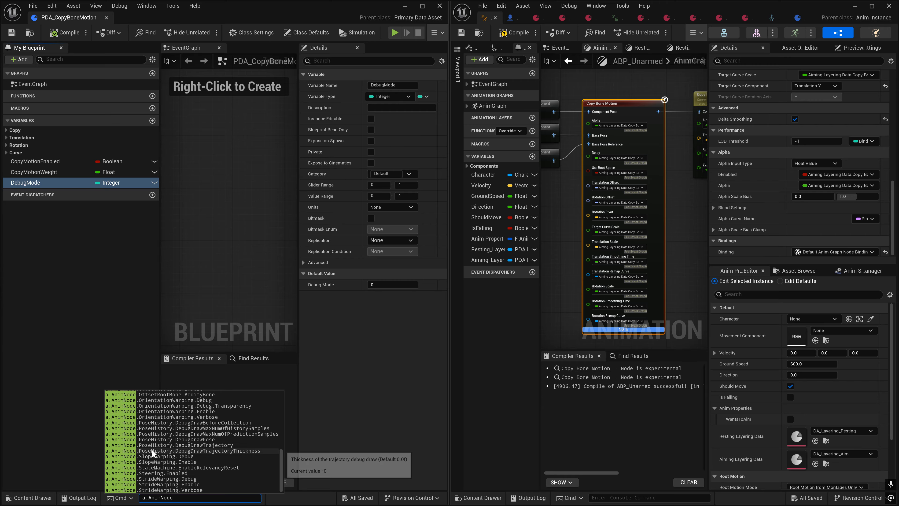
pyautogui.scroll(15, 154, 447)
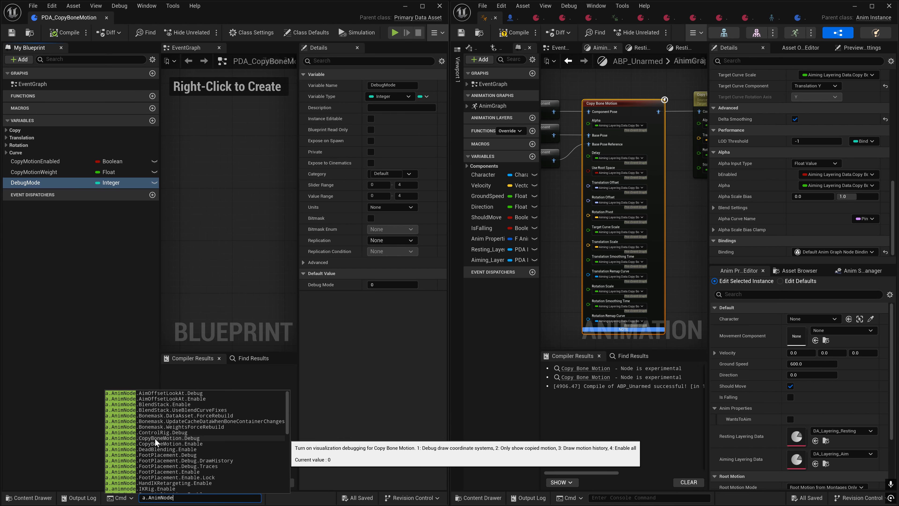
pyautogui.write('.Cop')
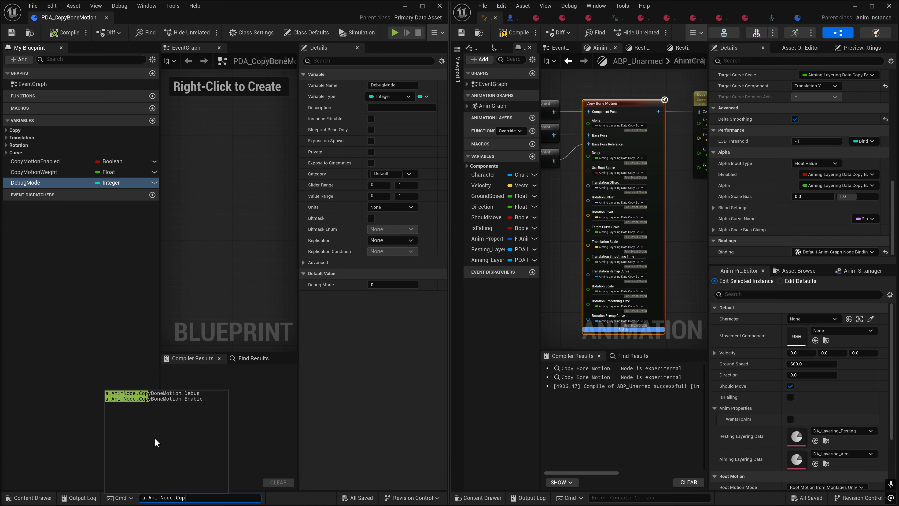
pyautogui.write('yBoneMotio')
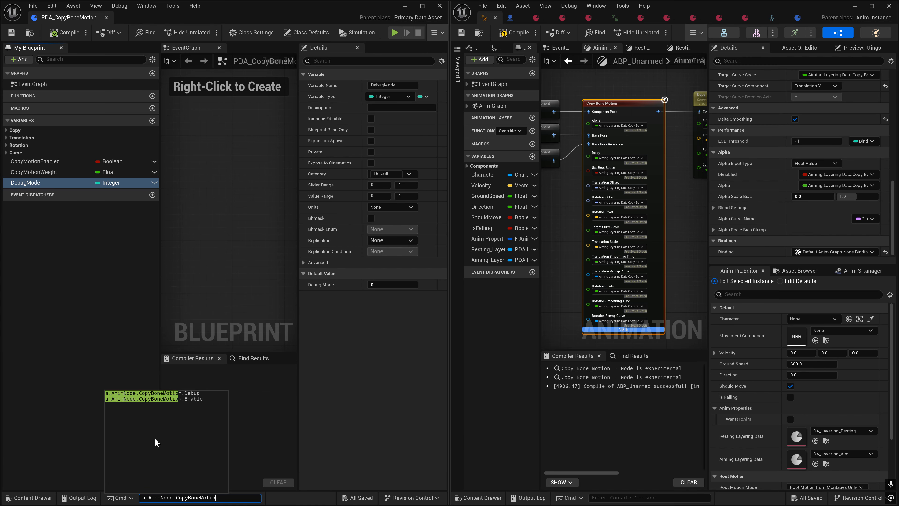
pyautogui.write('n.debug')
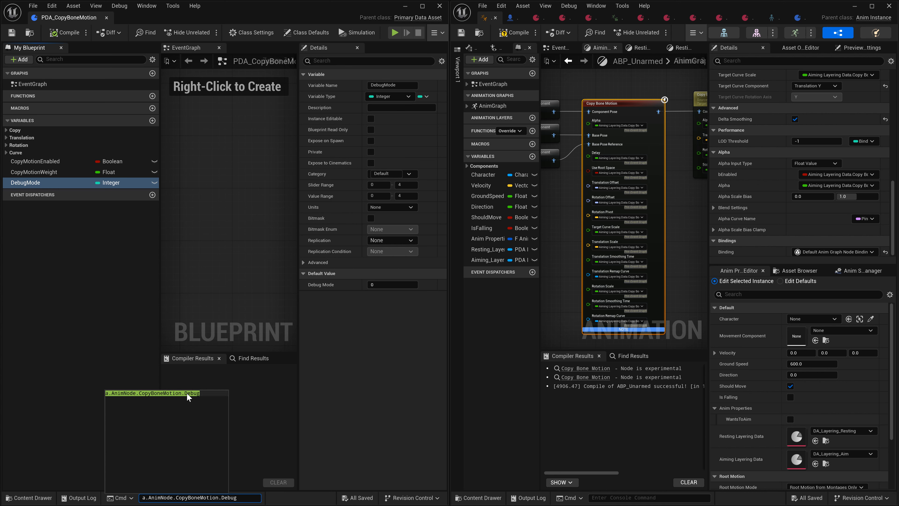
pyautogui.moveTo(187, 392)
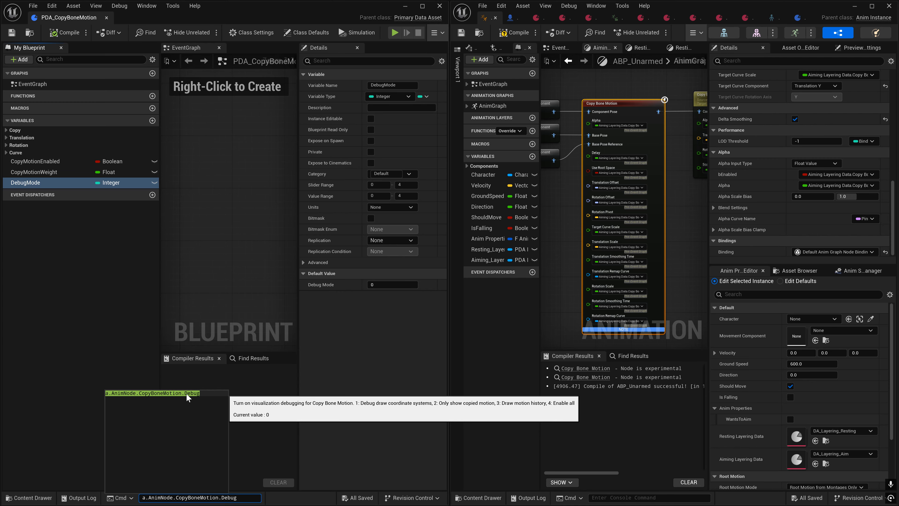
# - Pin the preview viewport open in ABP_Unarmed, compile the blueprint from it and widen it to show the character
pyautogui.click(456, 76)
pyautogui.click(696, 34)
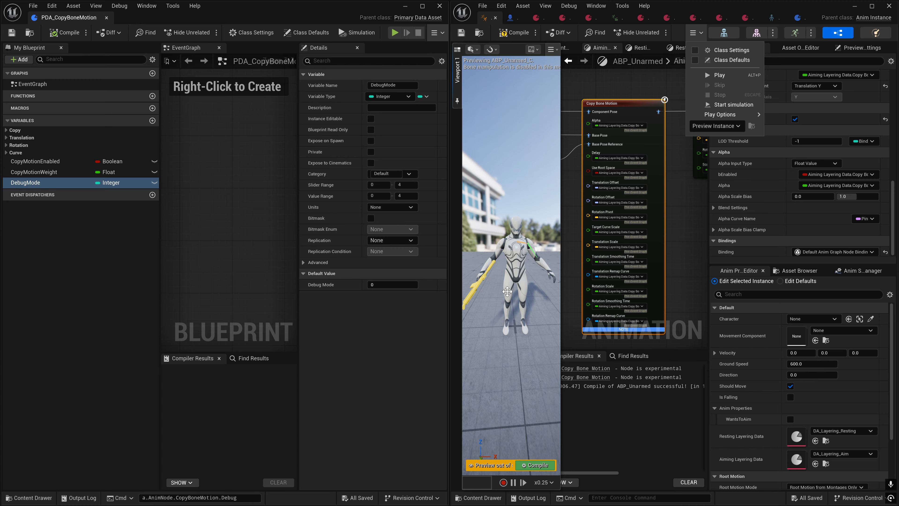
pyautogui.moveTo(508, 291); pyautogui.dragTo(516, 288, button='right')
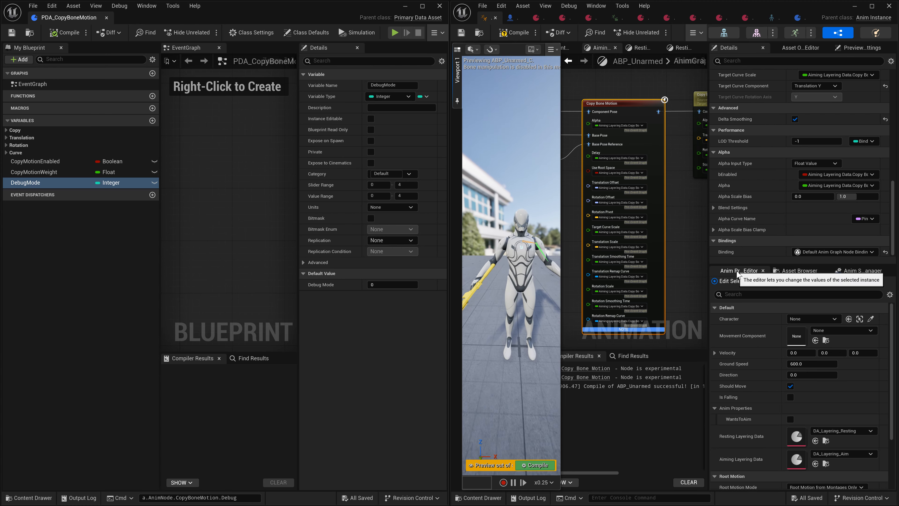
pyautogui.click(596, 6)
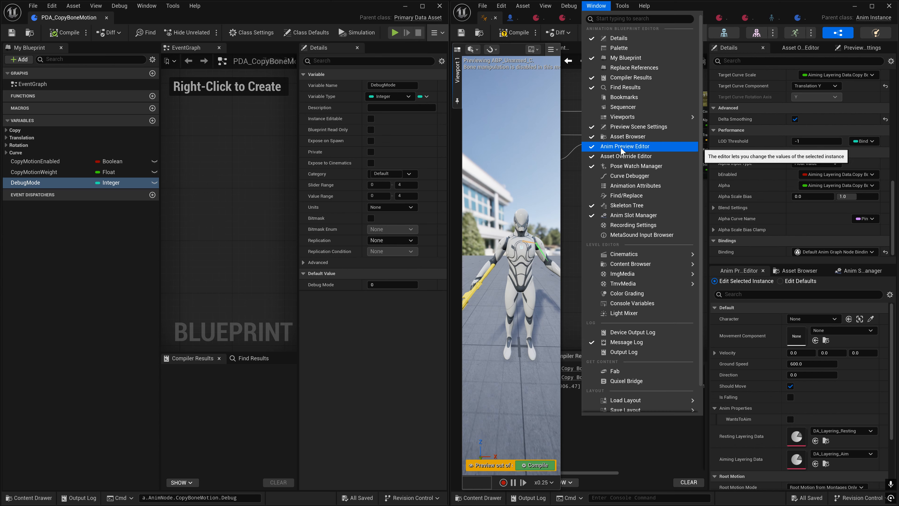
pyautogui.click(738, 271)
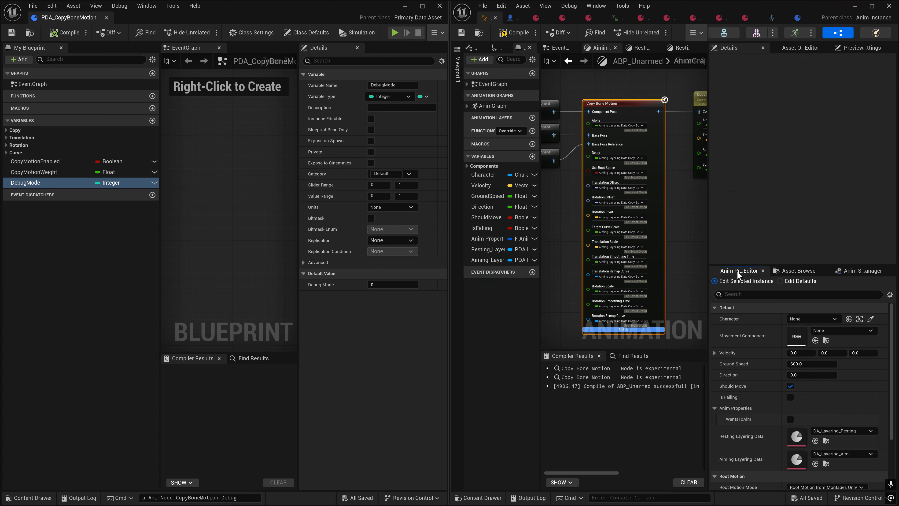
pyautogui.click(456, 86)
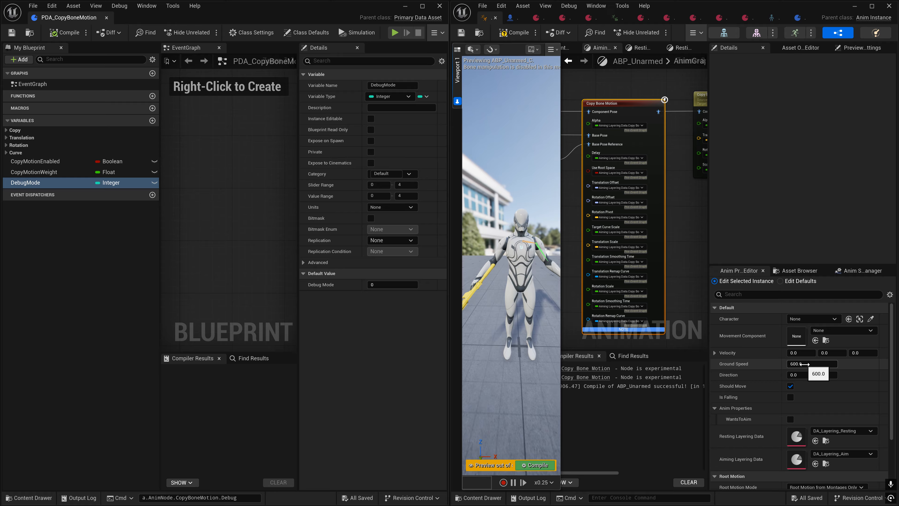
pyautogui.click(535, 465)
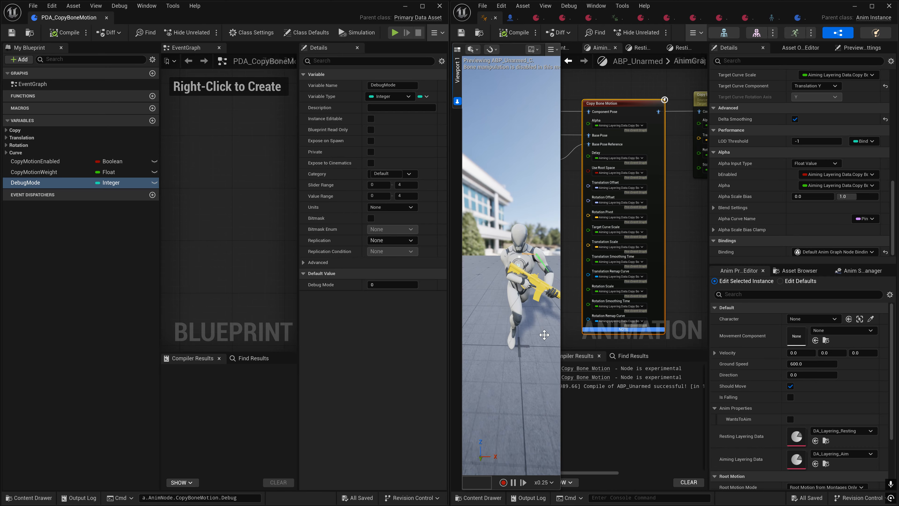
pyautogui.moveTo(559, 304); pyautogui.dragTo(649, 304)
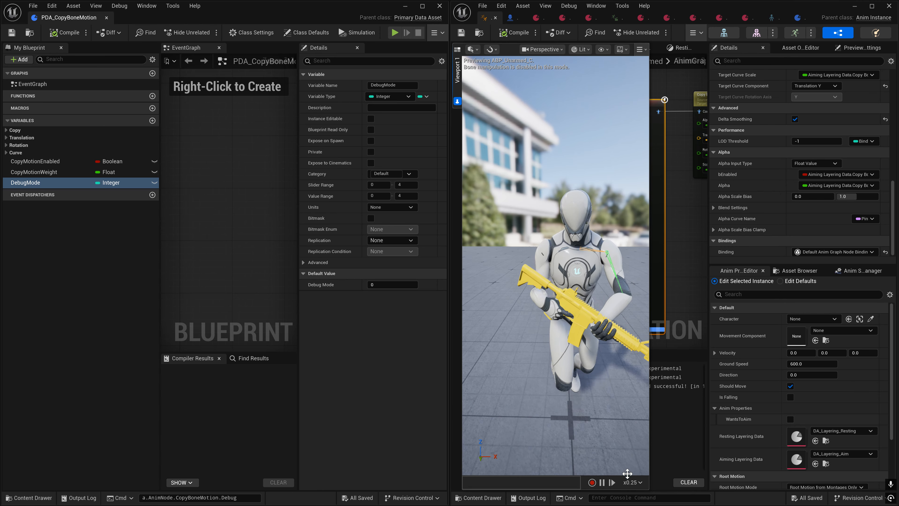
# - Try the preview at playback speeds x1.0 and x2.0 and settle on x0.5
pyautogui.click(632, 483)
pyautogui.click(638, 425)
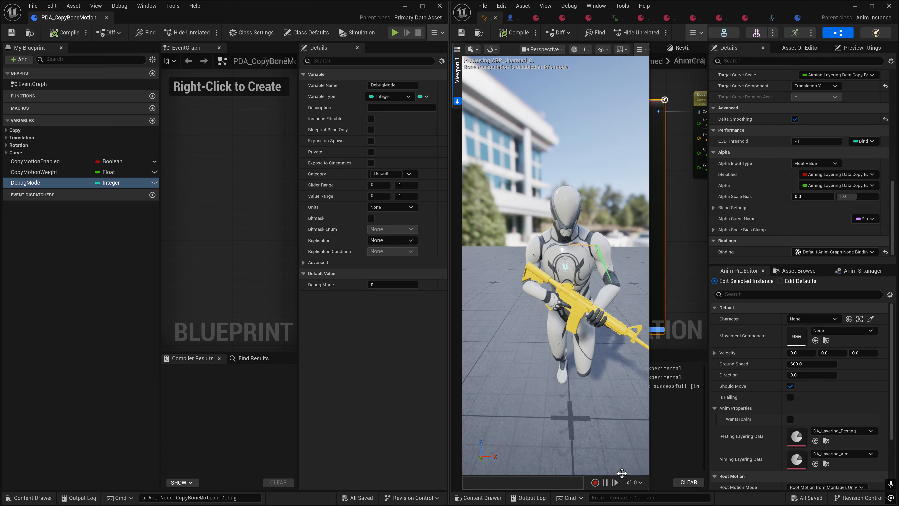
pyautogui.click(634, 482)
pyautogui.click(637, 440)
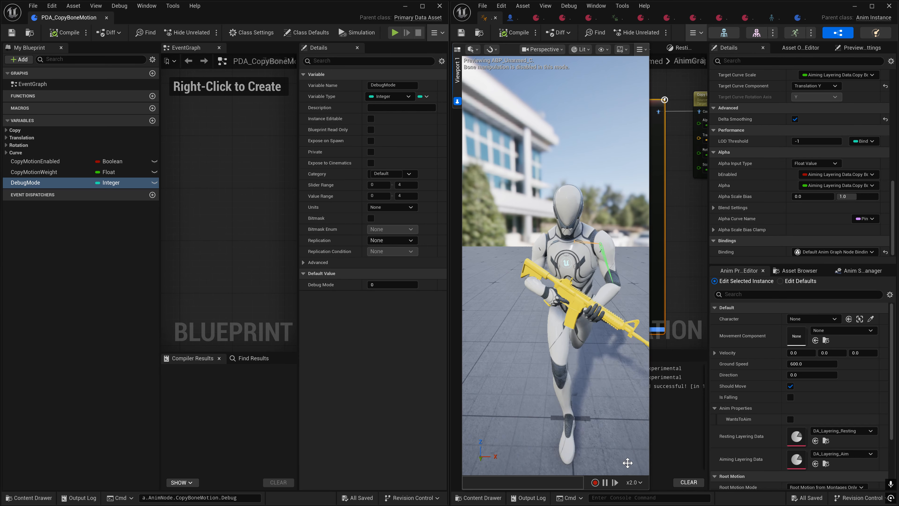
pyautogui.click(634, 483)
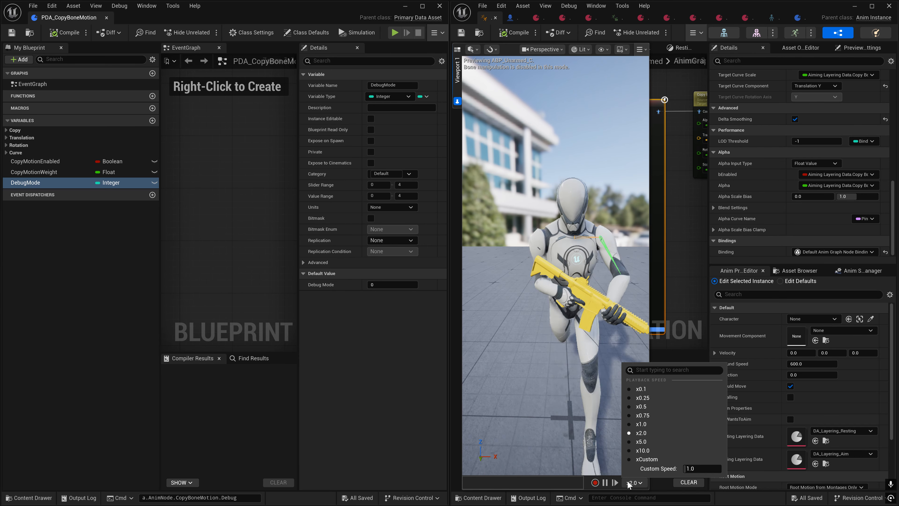
pyautogui.click(636, 408)
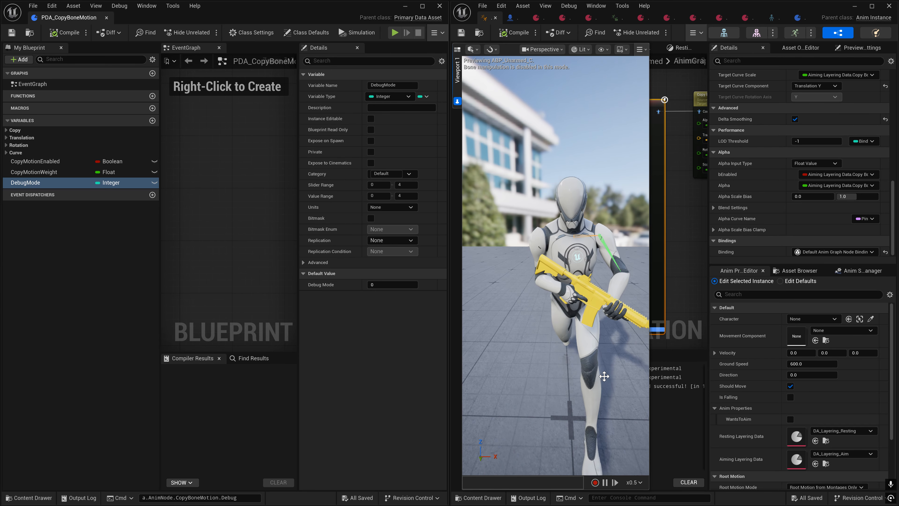
# - Preview the character with Should Move disabled, toggling Is Falling on and off again, and apply and compile the values
pyautogui.click(790, 387)
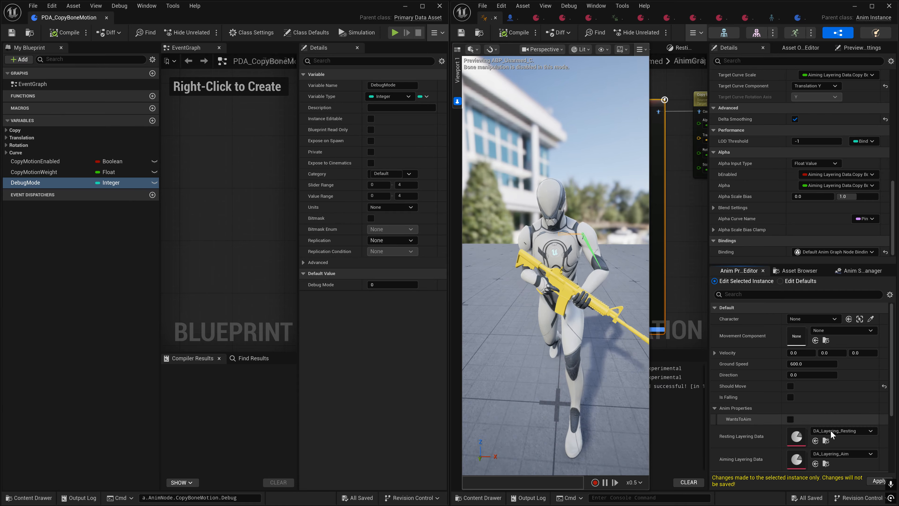
pyautogui.click(790, 398)
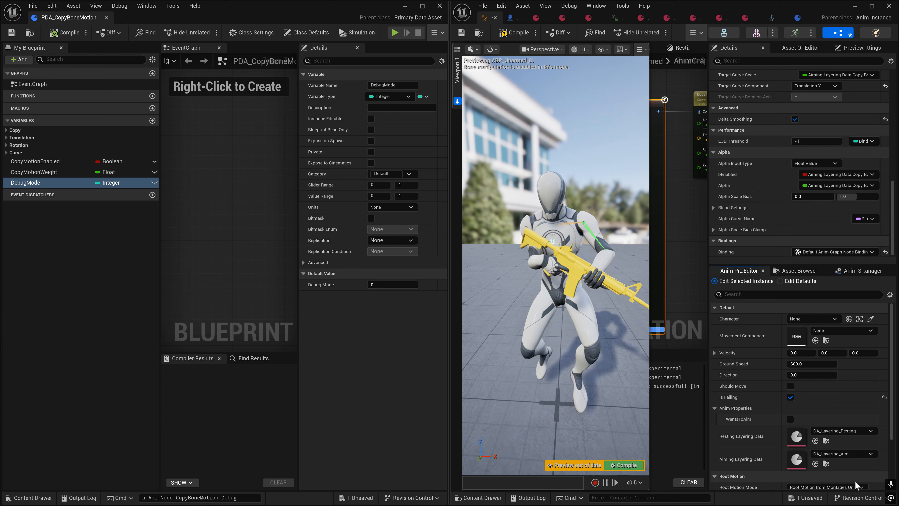
pyautogui.click(790, 398)
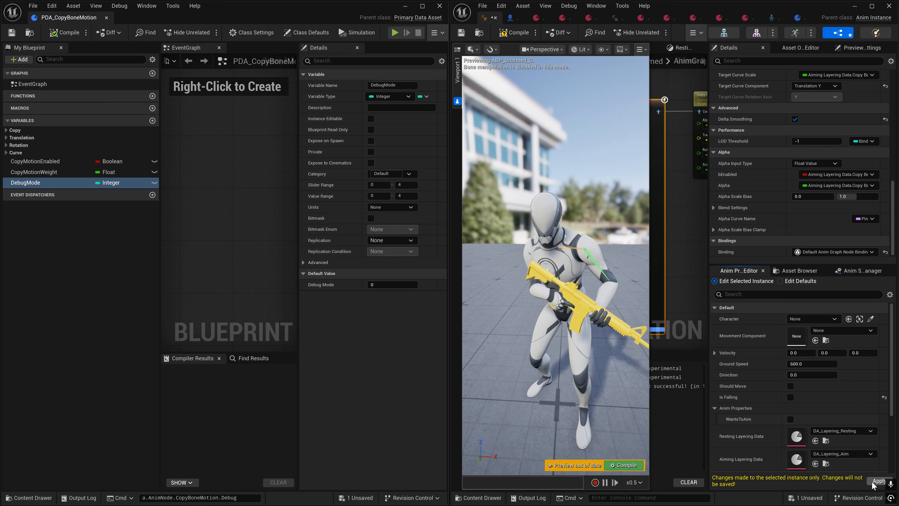
pyautogui.click(624, 465)
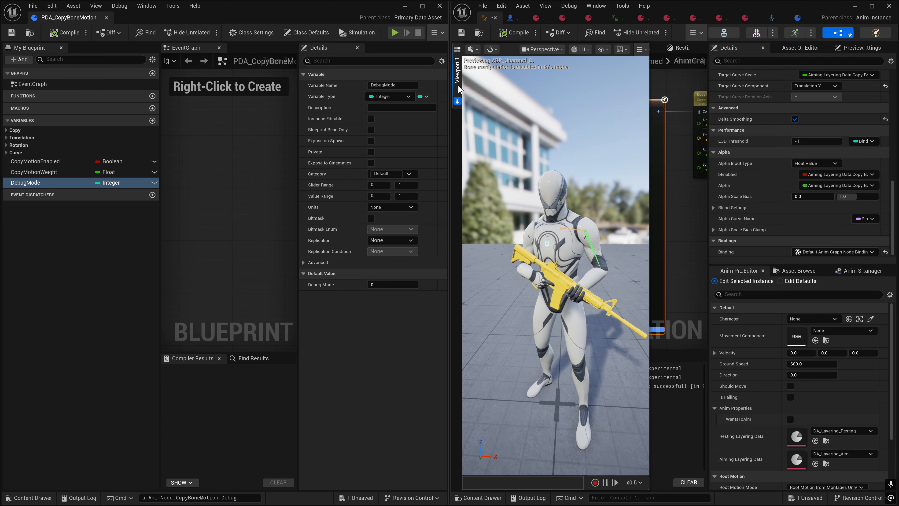
# - Collapse the preview viewport and maximise the ABP_Unarmed editor, narrowing the Details panel to give the Aiming state graph more room
pyautogui.click(457, 102)
pyautogui.moveTo(573, 220); pyautogui.dragTo(580, 192, button='right')
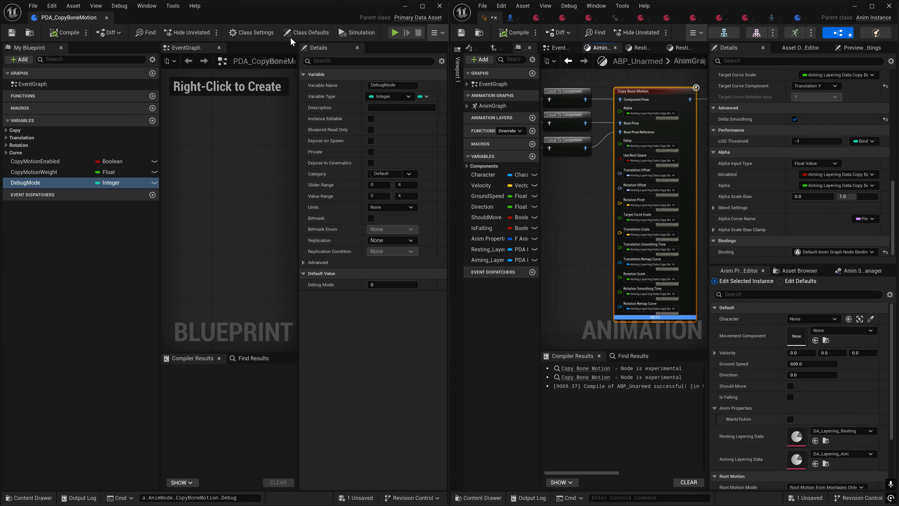
pyautogui.click(872, 6)
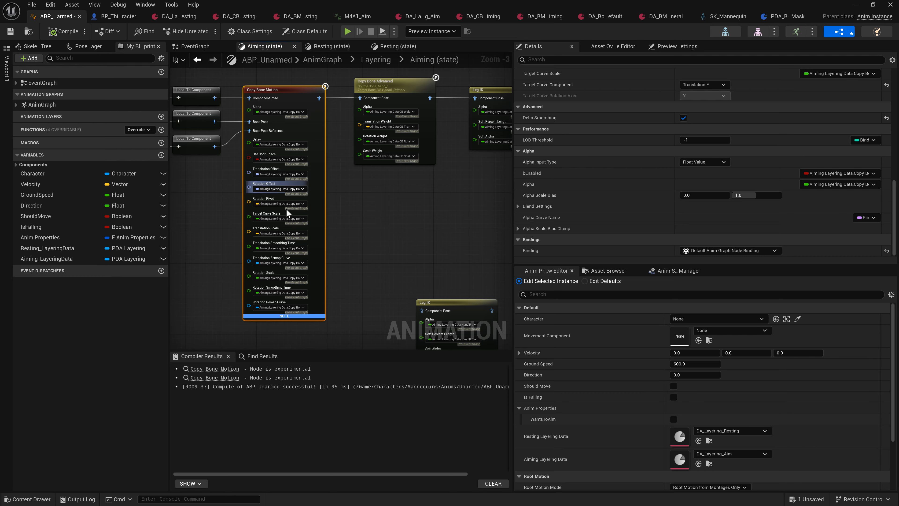
pyautogui.moveTo(400, 210); pyautogui.dragTo(461, 232, button='right')
pyautogui.click(455, 179)
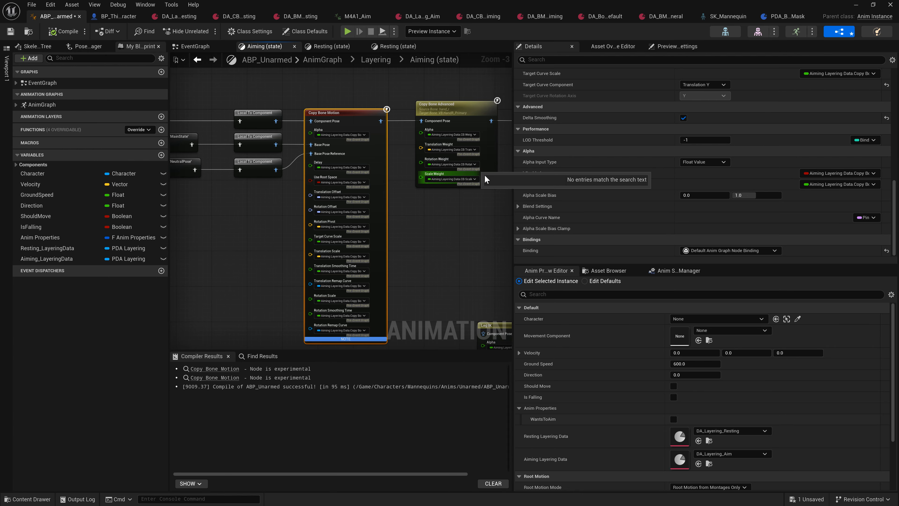
pyautogui.click(511, 191)
pyautogui.moveTo(513, 188); pyautogui.dragTo(677, 183)
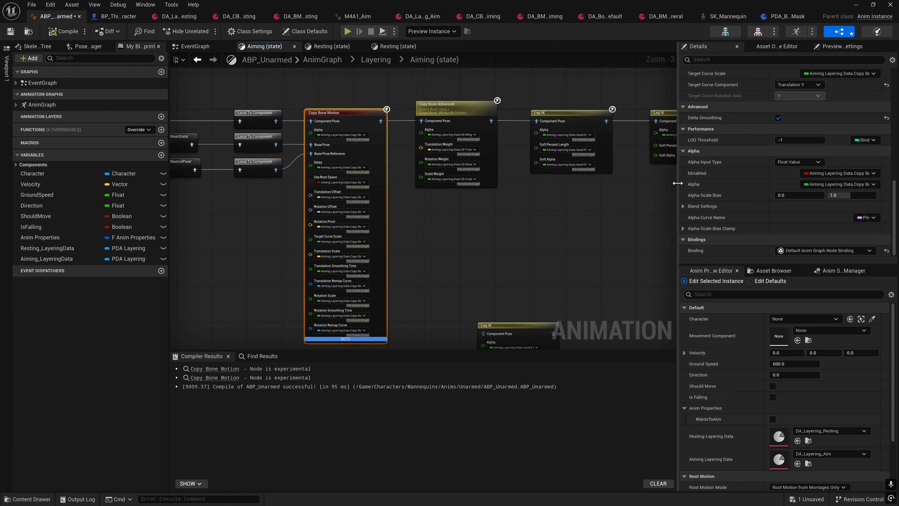
# - Open ABP_Unarmed's EventGraph and select the layering data, Copy Bone Motion and Debug Mode getter nodes for resting and aiming
pyautogui.moveTo(498, 237); pyautogui.dragTo(541, 206, button='right')
pyautogui.click(196, 46)
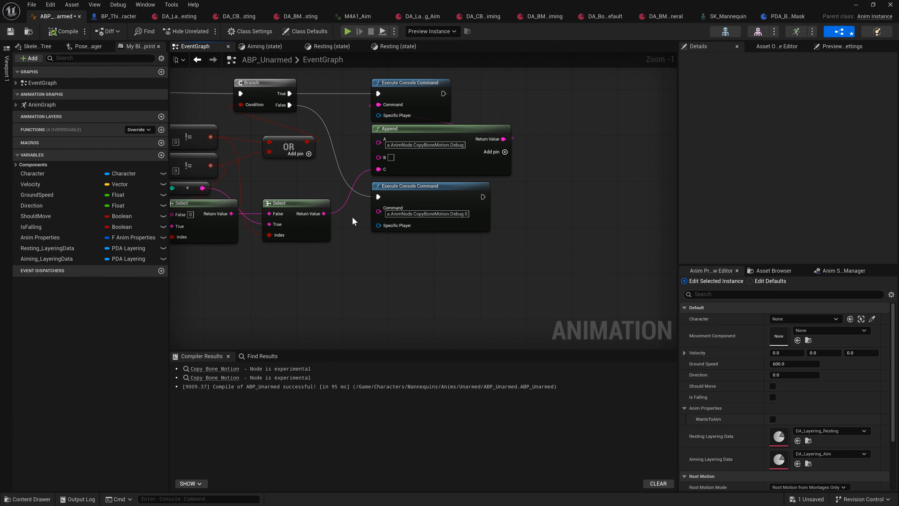
pyautogui.moveTo(354, 219)
pyautogui.mouseDown(button='right')
pyautogui.moveTo(525, 231)
pyautogui.moveTo(500, 237)
pyautogui.mouseUp(button='right')
pyautogui.moveTo(212, 202); pyautogui.dragTo(311, 209, button='right')
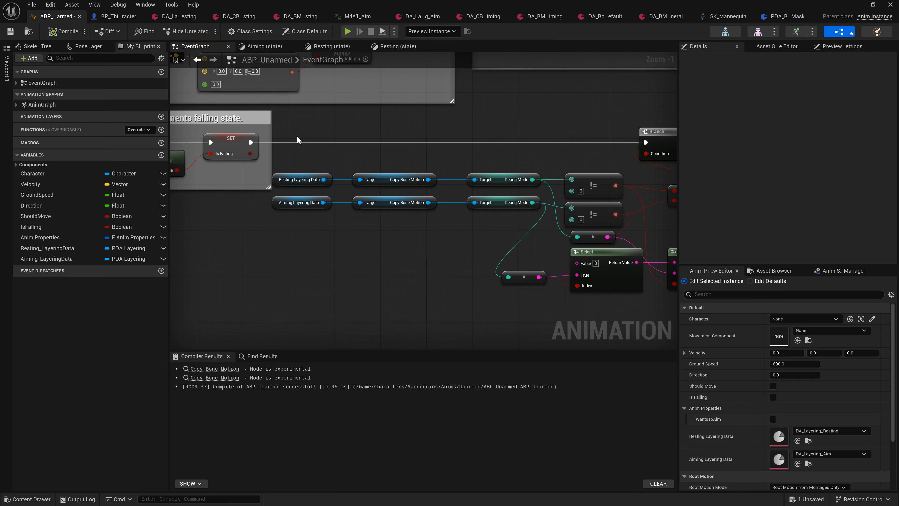
pyautogui.moveTo(297, 136); pyautogui.dragTo(486, 235)
pyautogui.moveTo(486, 236); pyautogui.dragTo(316, 227, button='right')
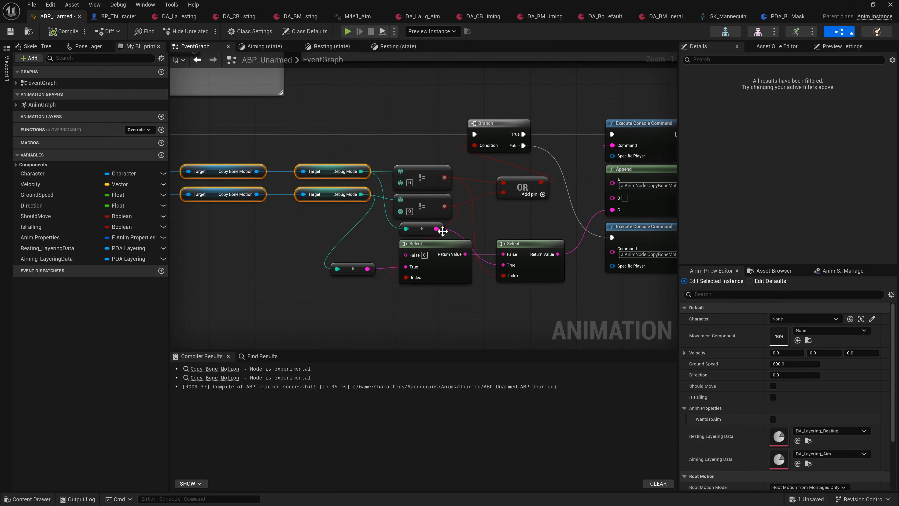
# - Examine the Branch, Append and Execute Console Command nodes and select the comparison, OR, conversion and Select nodes feeding them
pyautogui.moveTo(484, 301); pyautogui.dragTo(434, 294, button='right')
pyautogui.moveTo(527, 290); pyautogui.dragTo(435, 294, button='right')
pyautogui.click(518, 183)
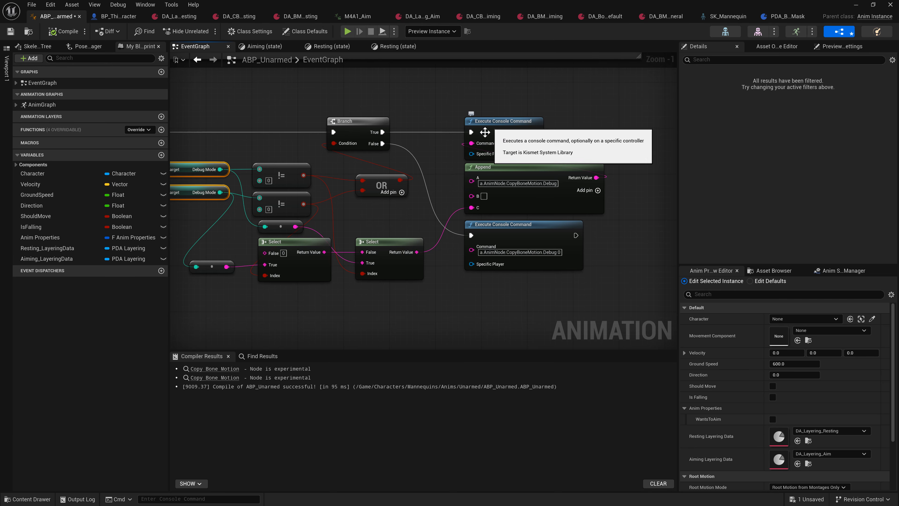
pyautogui.moveTo(387, 212); pyautogui.dragTo(500, 171, button='right')
pyautogui.keyDown('shift'); pyautogui.moveTo(529, 261); pyautogui.dragTo(288, 191); pyautogui.keyUp('shift')
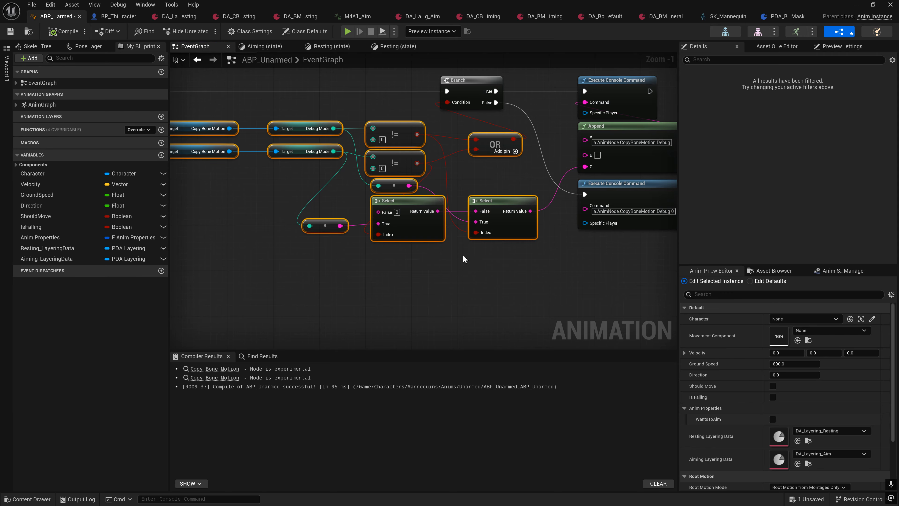
# - Clear the node selection in ABP_Unarmed's EventGraph and save the blueprint
pyautogui.moveTo(463, 255); pyautogui.dragTo(405, 303, button='right')
pyautogui.moveTo(309, 330); pyautogui.dragTo(449, 291, button='right')
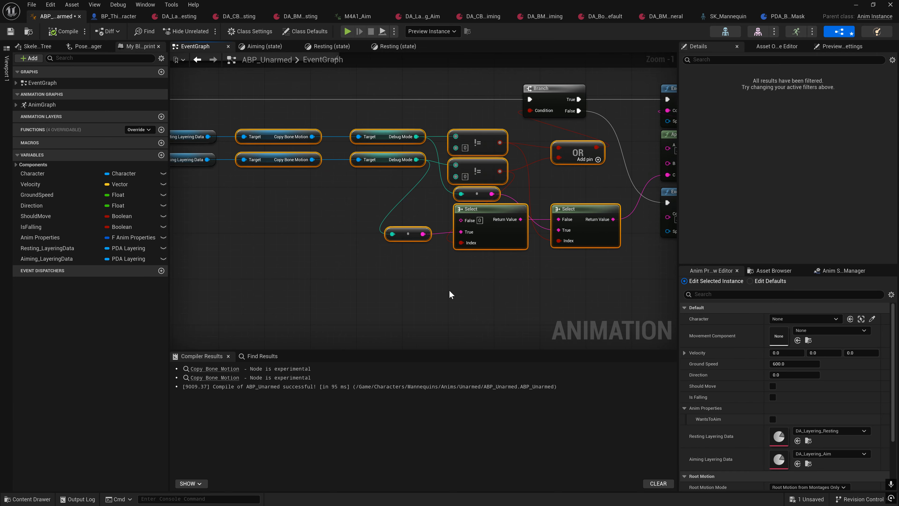
pyautogui.click(449, 289)
pyautogui.moveTo(393, 210); pyautogui.dragTo(312, 203, button='right')
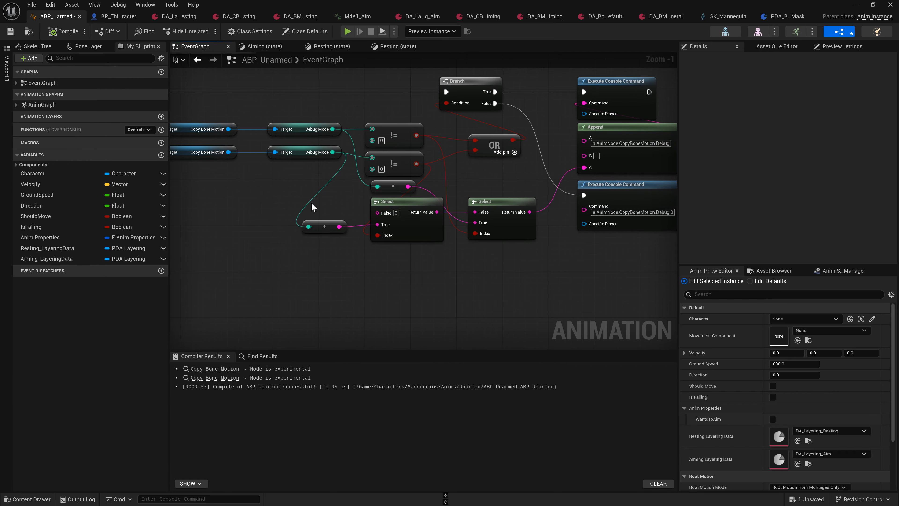
pyautogui.click(11, 35)
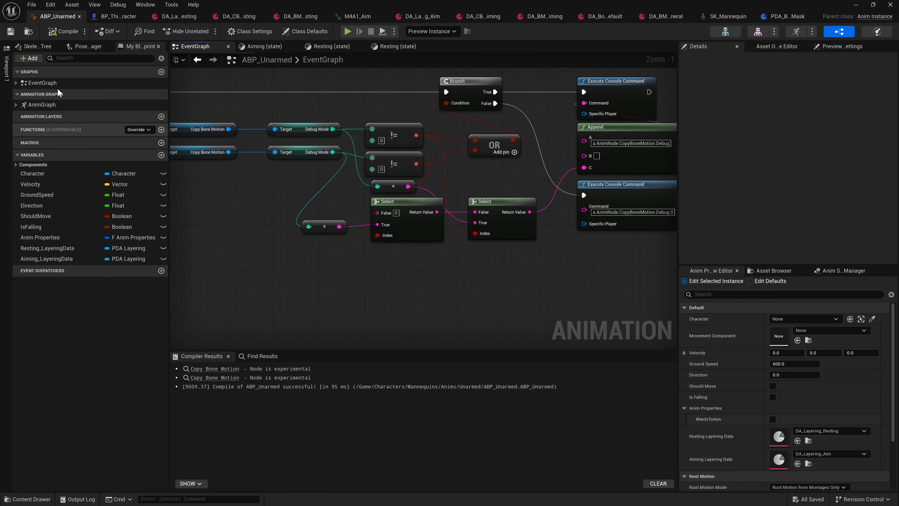
# - Locate the Layering DataAssets folder by way of DA_BM_General and open PDA_Layering from it
pyautogui.click(29, 31)
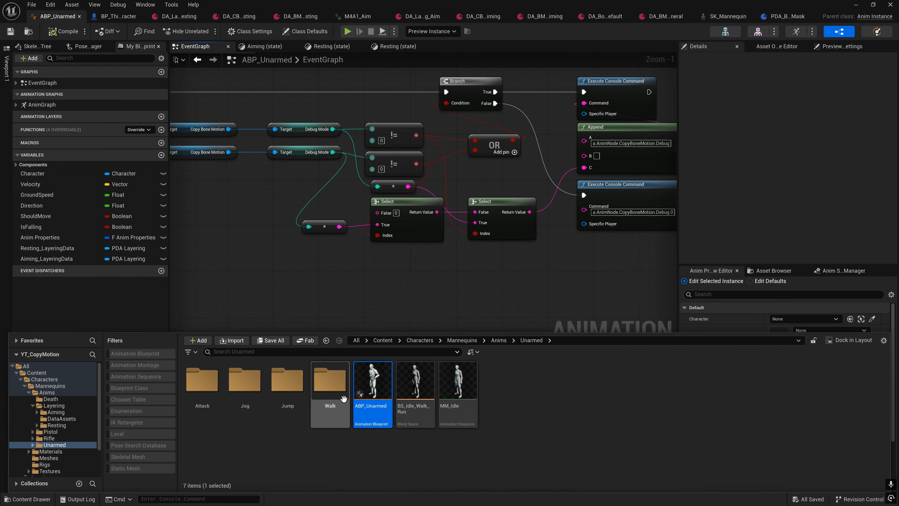
pyautogui.click(660, 16)
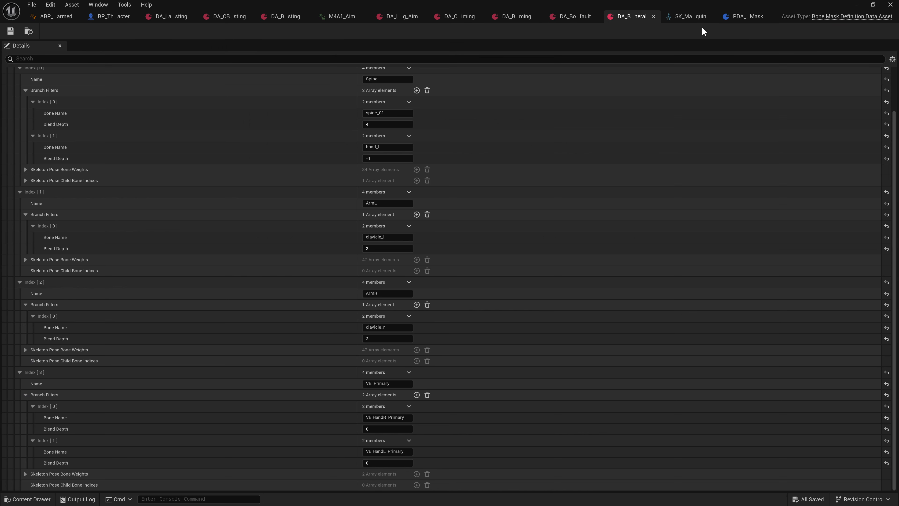
pyautogui.click(29, 32)
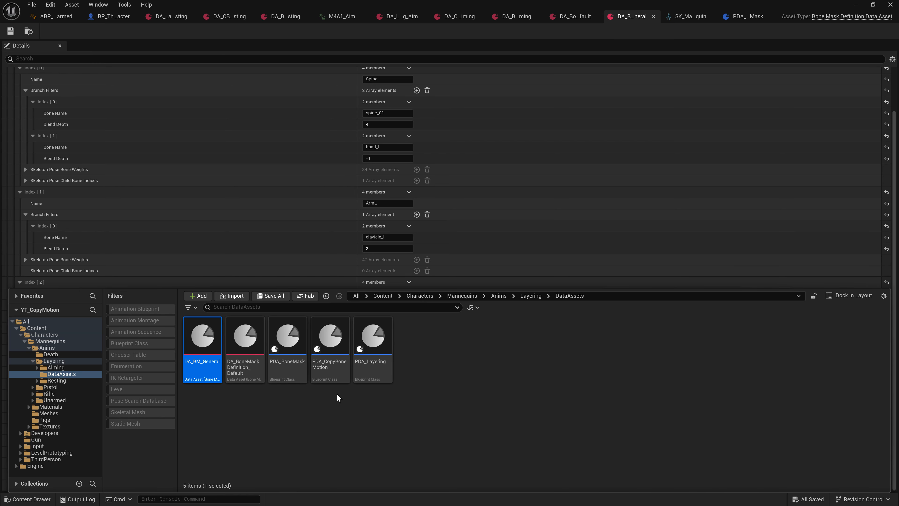
pyautogui.doubleClick(375, 337)
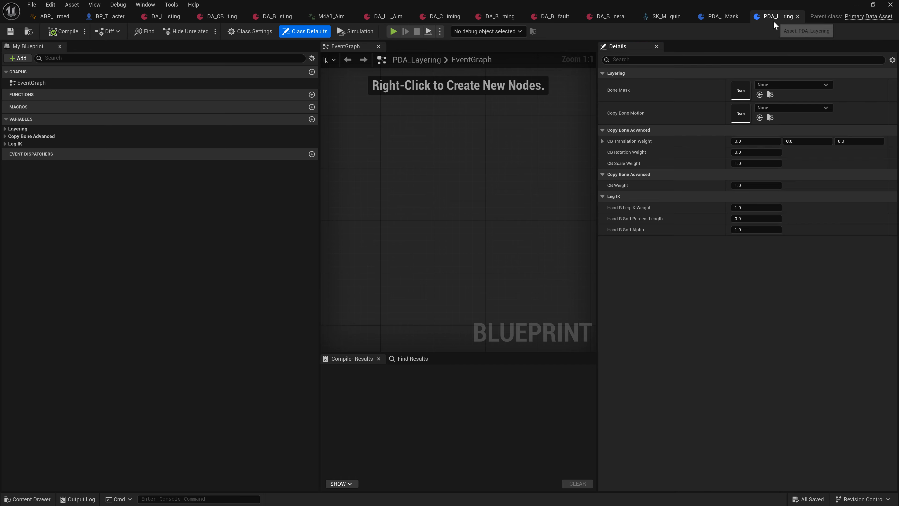
# - Expand PDA_Layering's Layering, Copy Bone Advanced and Leg IK variable categories and narrow the variable list
pyautogui.click(17, 129)
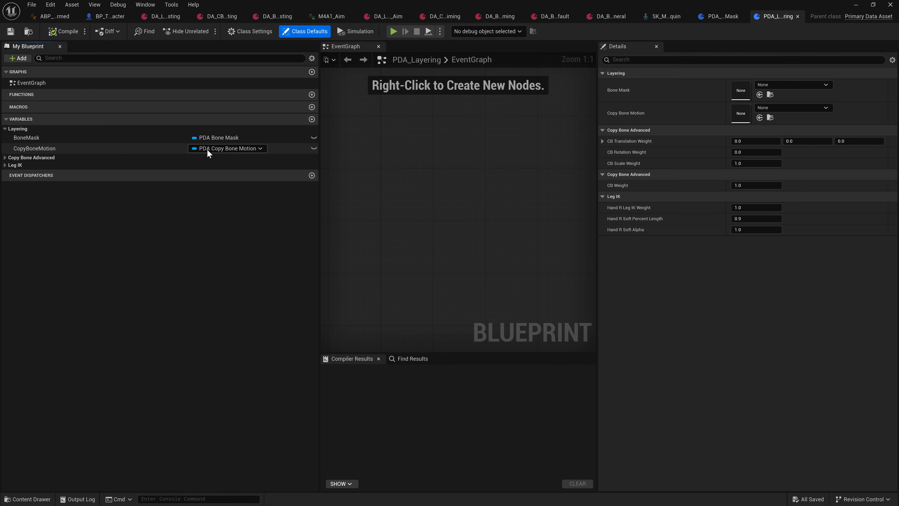
pyautogui.click(13, 158)
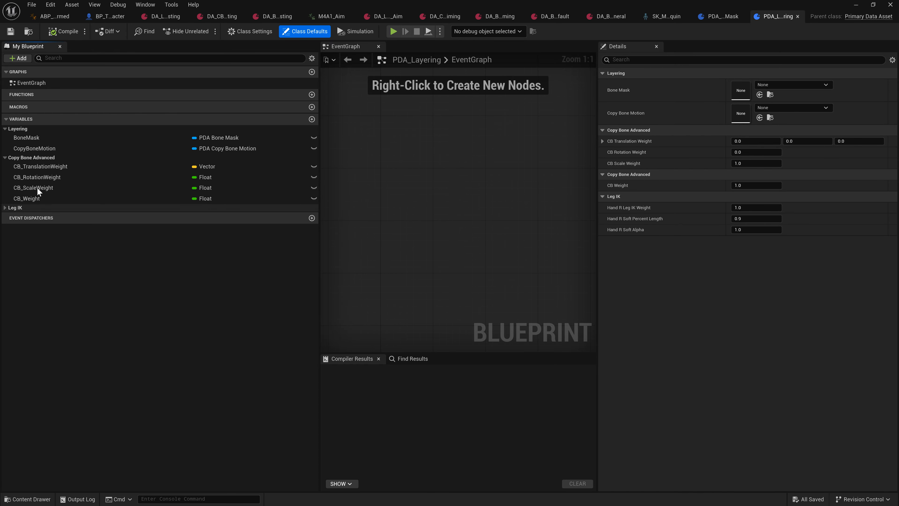
pyautogui.click(9, 209)
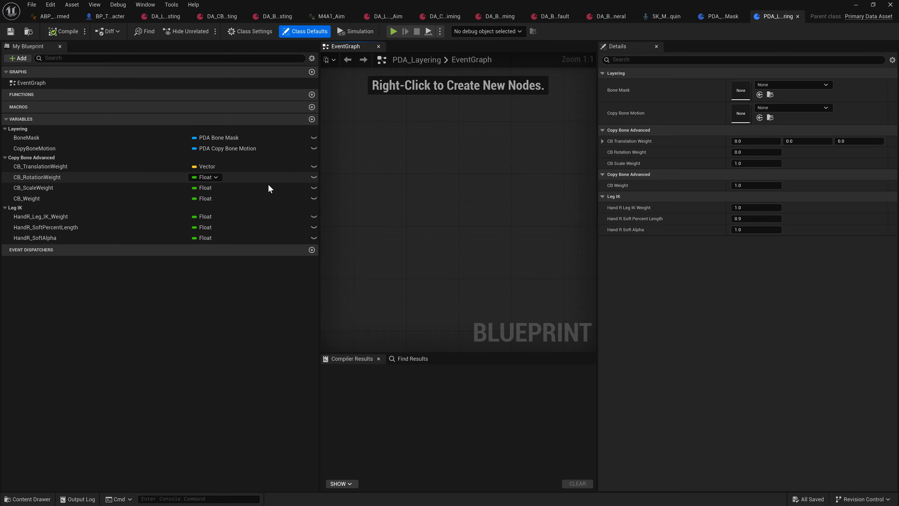
pyautogui.moveTo(320, 82); pyautogui.dragTo(101, 89)
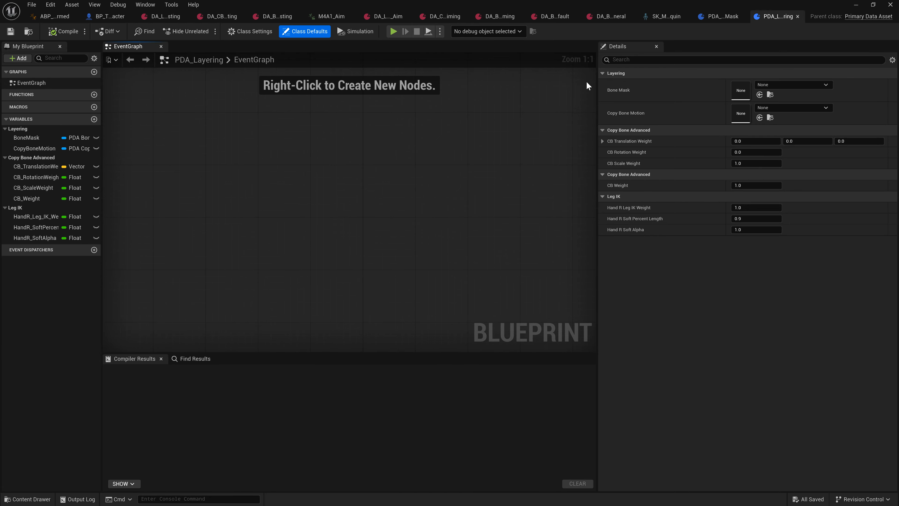
# - Return to ABP_Unarmed's EventGraph and select the two Execute Console Command nodes and the Append node
pyautogui.click(61, 19)
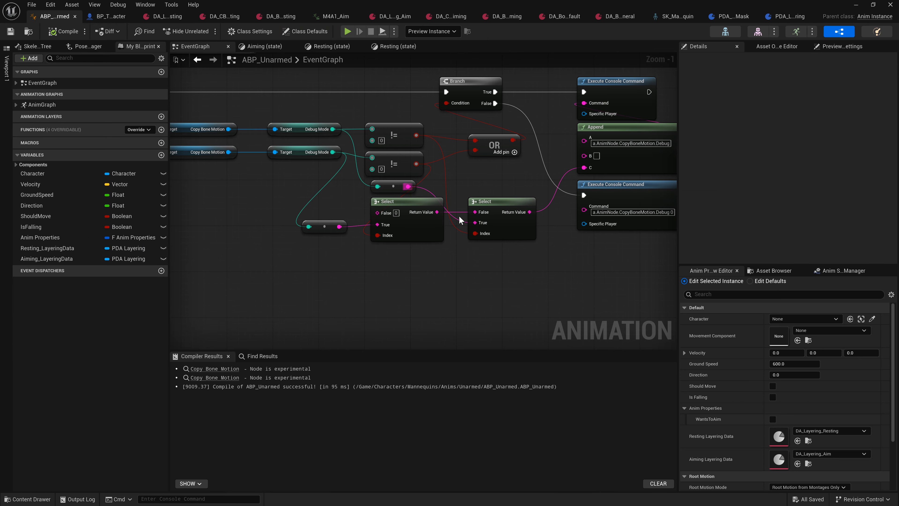
pyautogui.moveTo(454, 195); pyautogui.dragTo(348, 249, button='right')
pyautogui.moveTo(479, 214); pyautogui.dragTo(370, 219, button='right')
pyautogui.moveTo(338, 128); pyautogui.dragTo(514, 275)
pyautogui.moveTo(390, 281); pyautogui.dragTo(499, 265, button='right')
pyautogui.moveTo(448, 208); pyautogui.dragTo(572, 214, button='right')
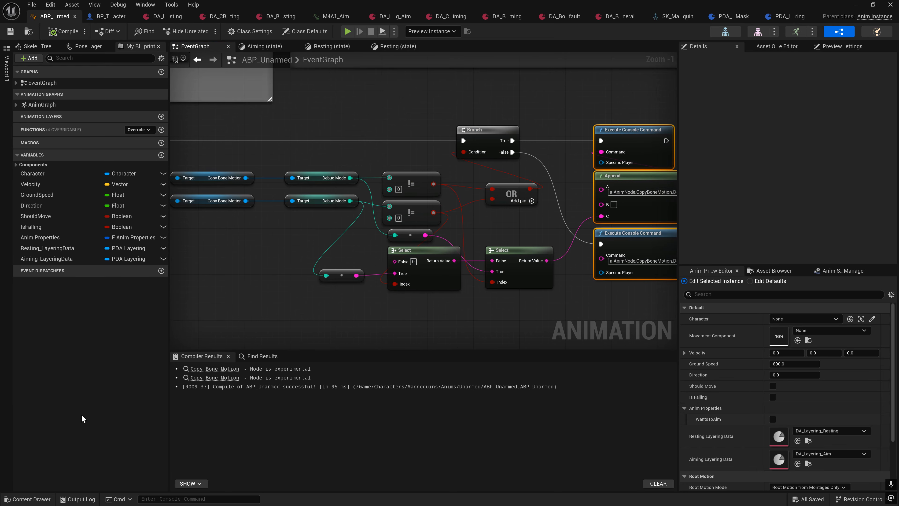
# - Show ABP_Unarmed's preview viewport in half the screen and dock DA_CBM_Resting from the Resting folder beside PDA_CopyBoneMotion in the other window
pyautogui.click(6, 69)
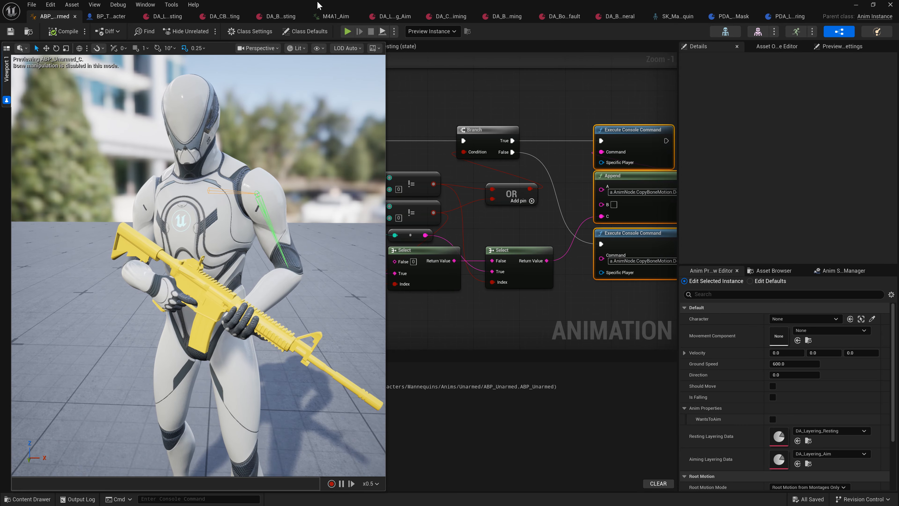
pyautogui.moveTo(317, 5); pyautogui.dragTo(898, 106)
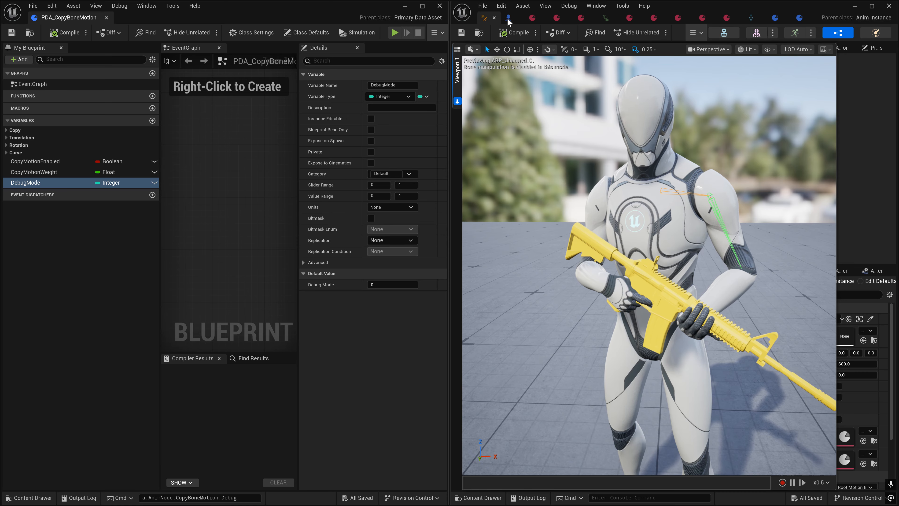
pyautogui.click(29, 33)
pyautogui.click(54, 394)
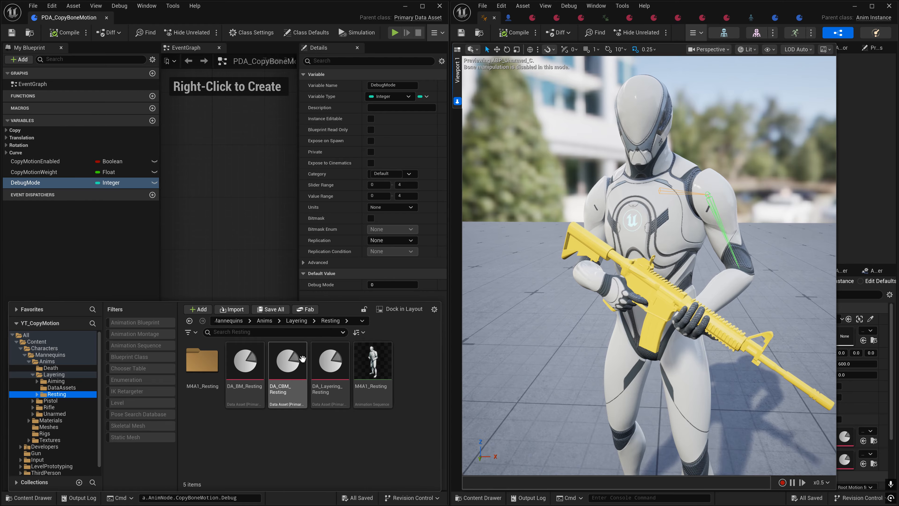
pyautogui.doubleClick(288, 361)
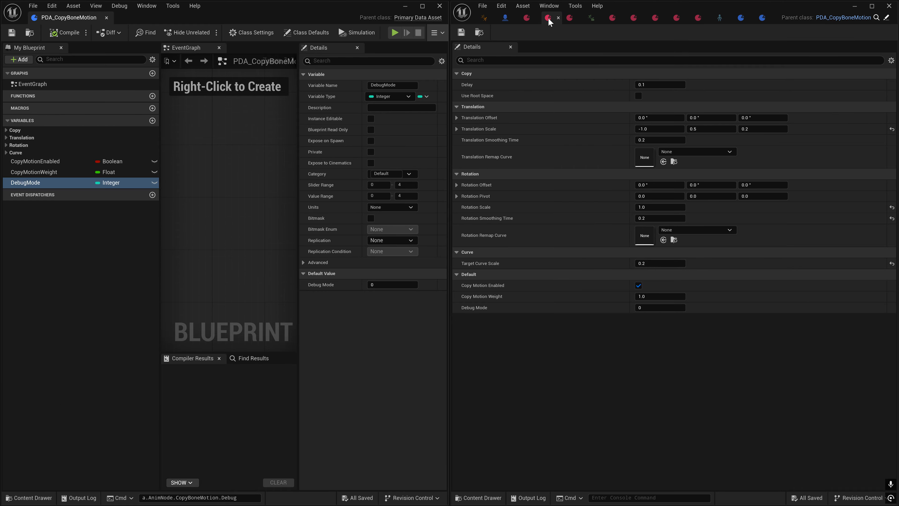
pyautogui.moveTo(548, 20); pyautogui.dragTo(142, 21)
pyautogui.click(487, 19)
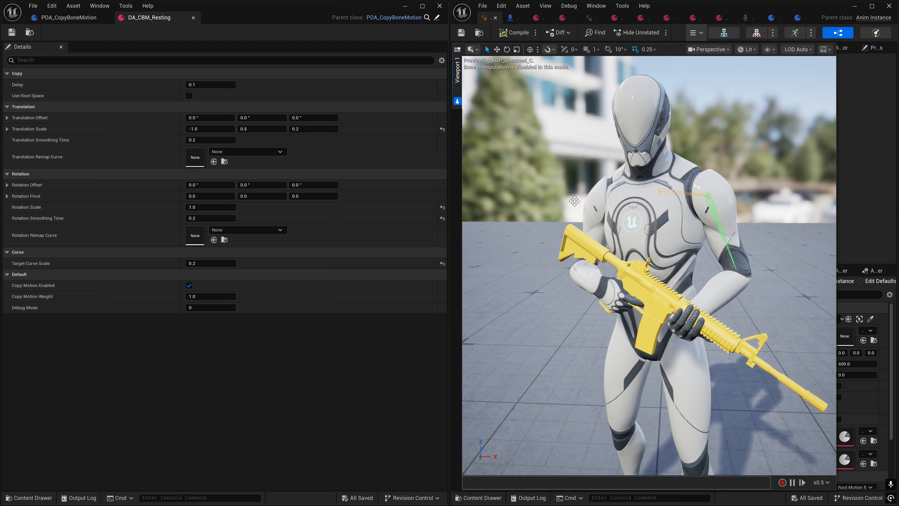
# - Set DA_CBM_Resting's Debug Mode to 2 and reduce it to 1
pyautogui.click(202, 308)
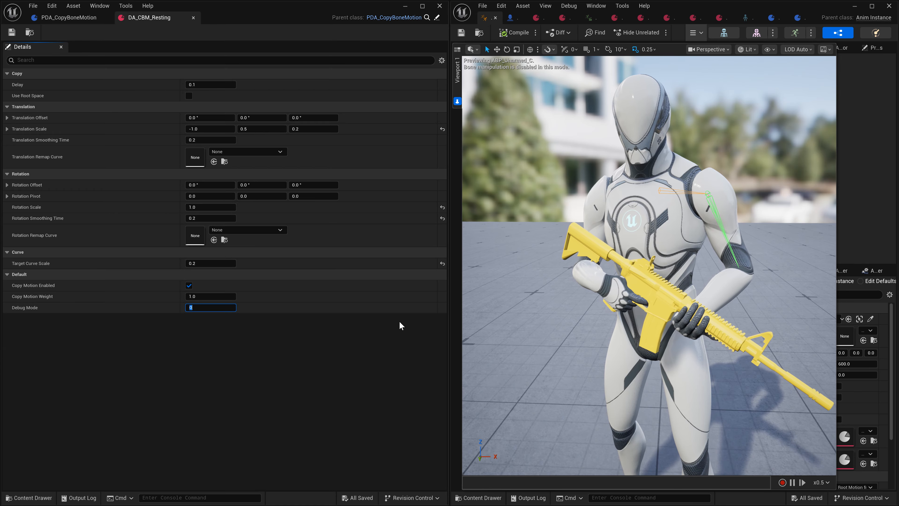
pyautogui.write('2')
pyautogui.press('Return')
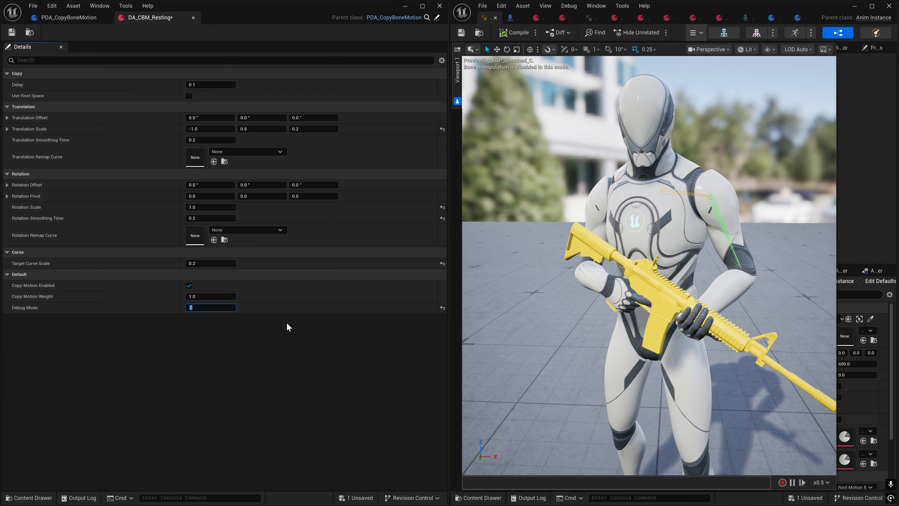
pyautogui.click(341, 329)
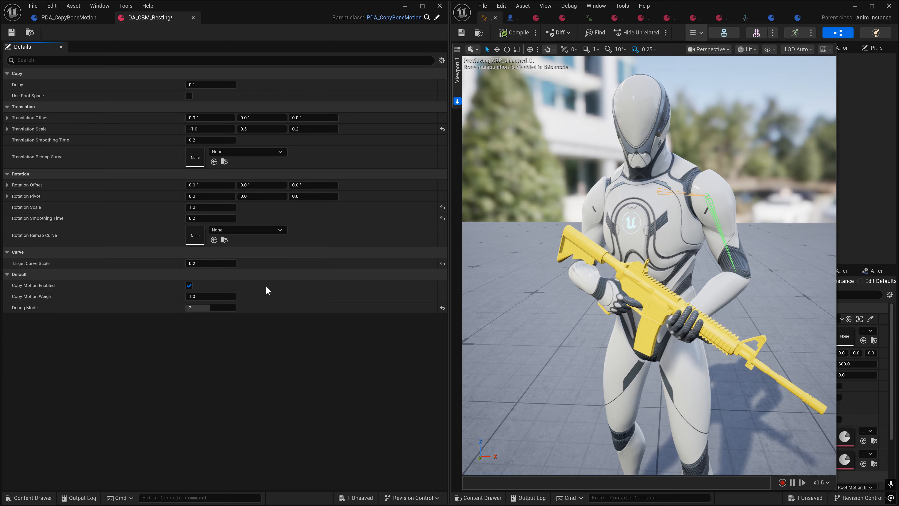
pyautogui.moveTo(223, 308); pyautogui.dragTo(212, 307)
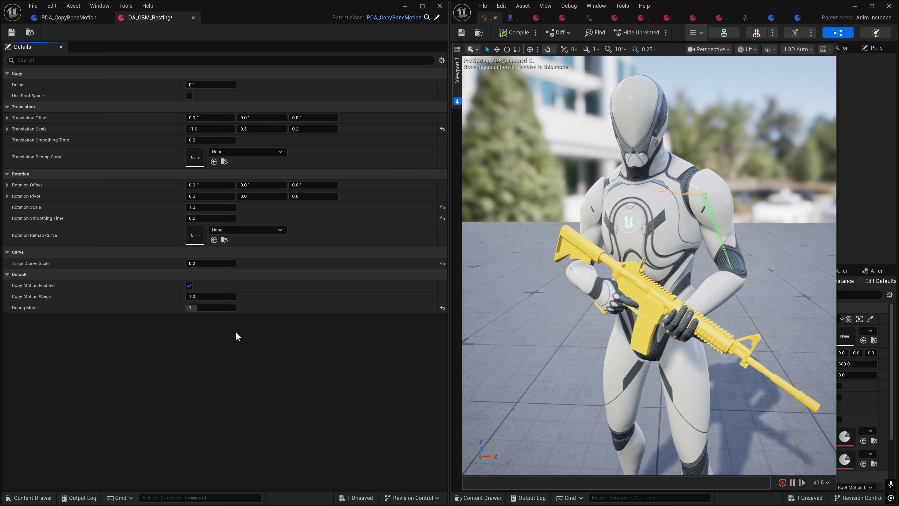
# - Check ABP_Unarmed's available debug objects, keeping Preview Instance selected
pyautogui.click(696, 32)
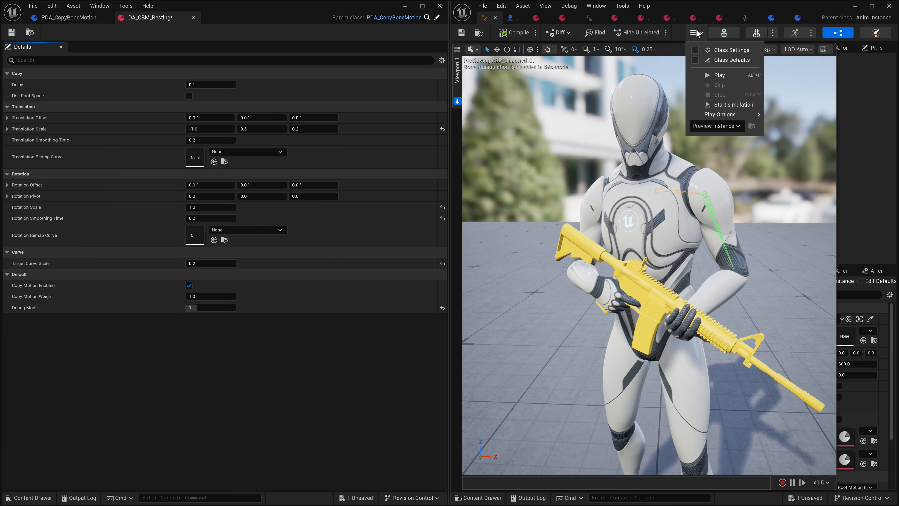
pyautogui.click(713, 126)
pyautogui.click(716, 145)
pyautogui.click(709, 125)
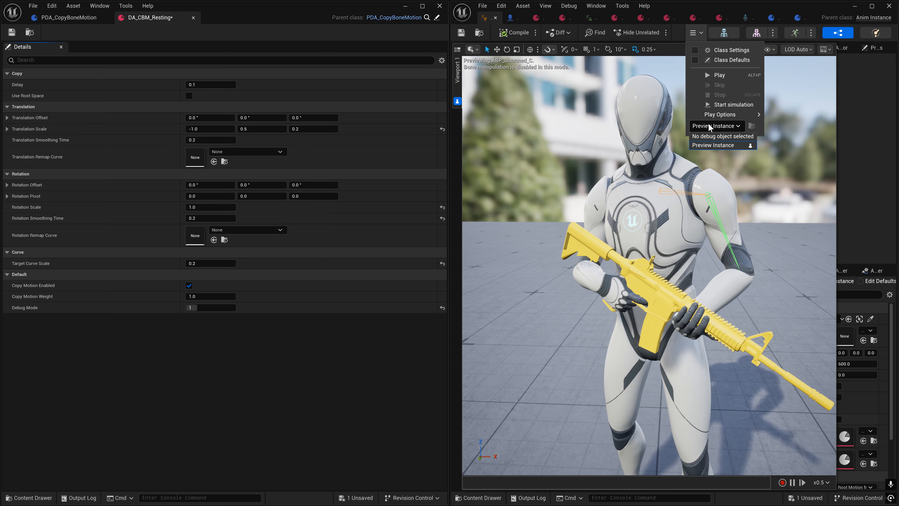
pyautogui.click(708, 125)
pyautogui.click(696, 33)
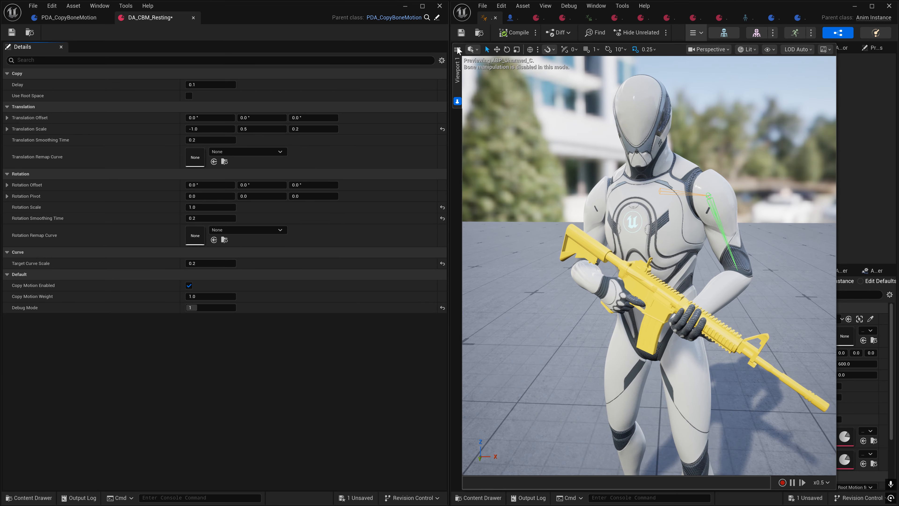
# - Collapse the preview viewport and trace the EventGraph's debug logic, selecting the comparison, OR, Select, Branch, Append and Execute Console Command nodes
pyautogui.click(457, 96)
pyautogui.moveTo(670, 158); pyautogui.dragTo(694, 178, button='right')
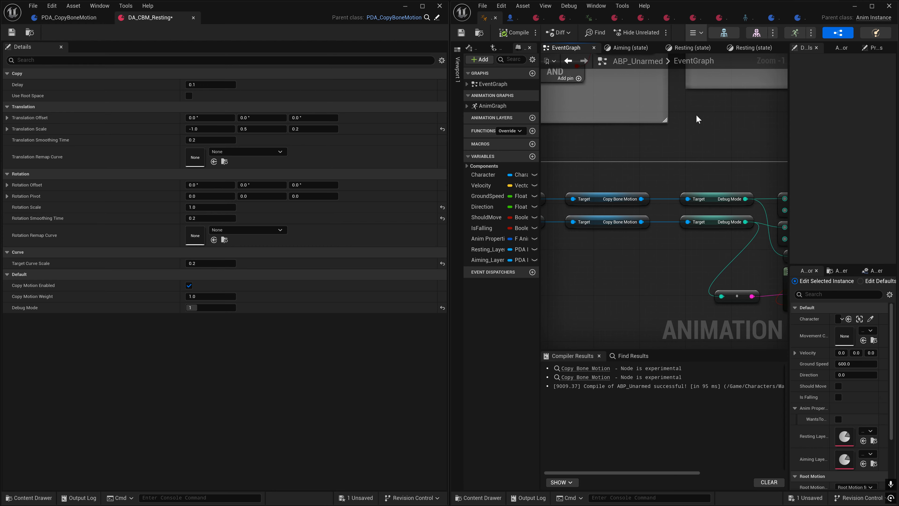
pyautogui.moveTo(700, 221); pyautogui.dragTo(542, 223, button='right')
pyautogui.moveTo(662, 142); pyautogui.dragTo(544, 141, button='right')
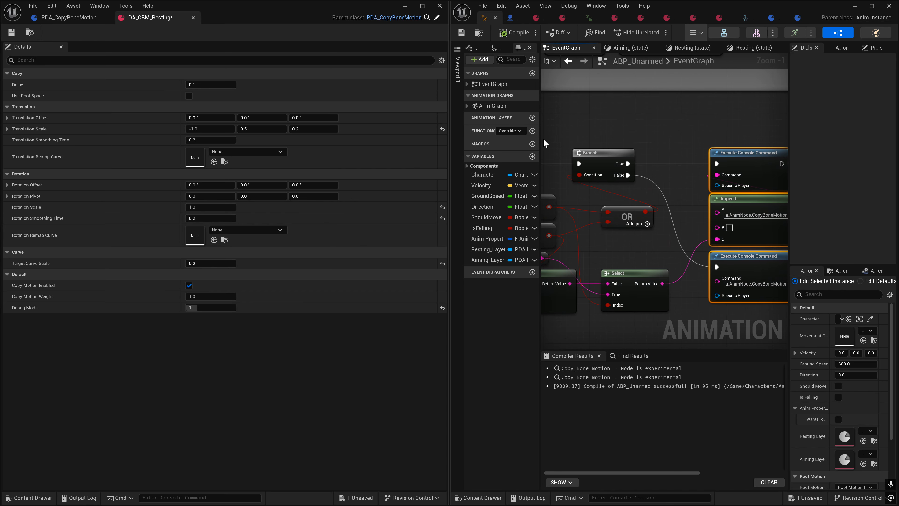
pyautogui.moveTo(555, 127); pyautogui.dragTo(782, 300)
pyautogui.scroll(-3, 782, 269)
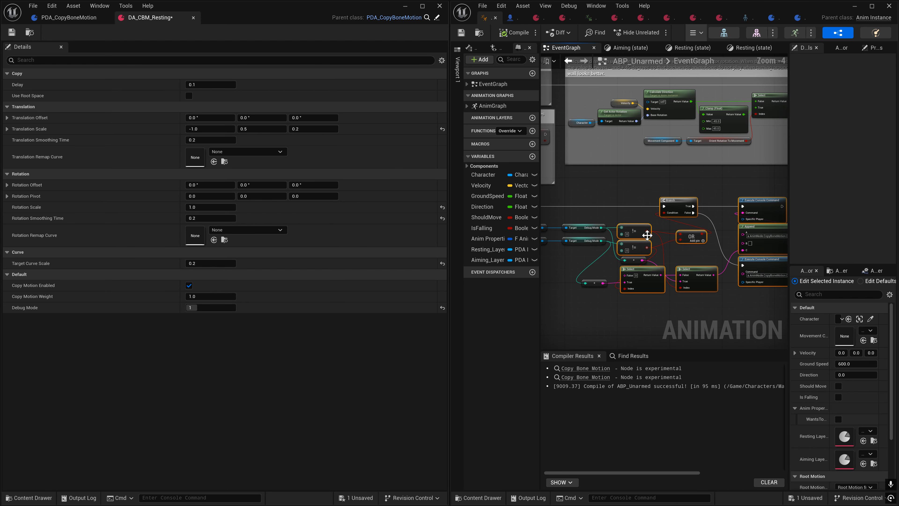
pyautogui.moveTo(639, 242); pyautogui.dragTo(669, 247, button='right')
pyautogui.moveTo(637, 219); pyautogui.dragTo(667, 226, button='right')
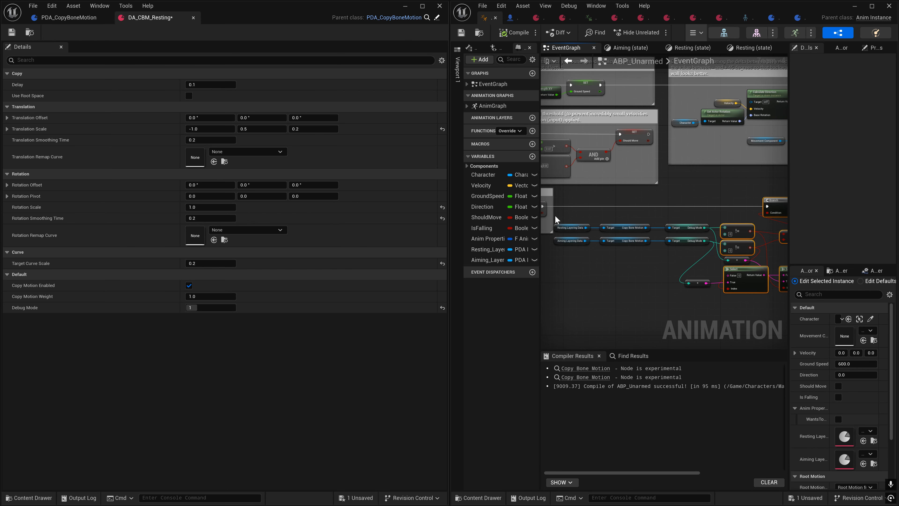
pyautogui.moveTo(763, 261); pyautogui.dragTo(591, 272, button='right')
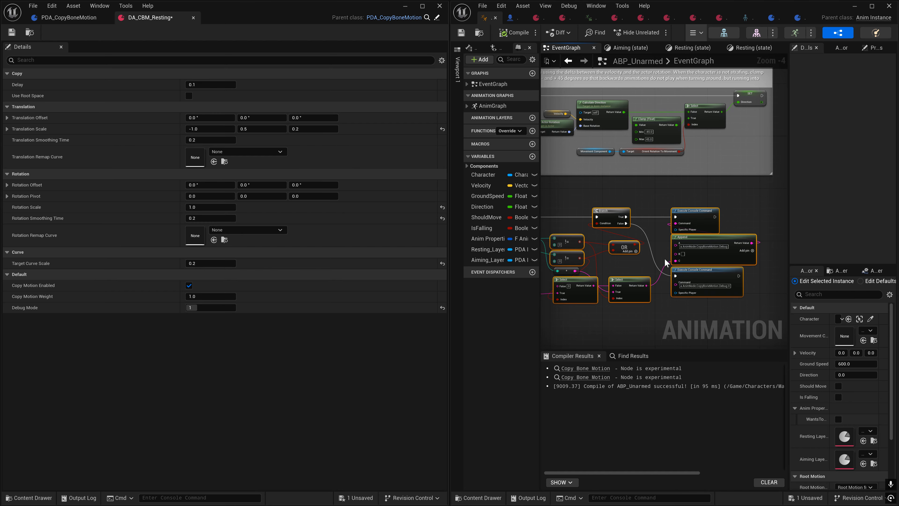
pyautogui.moveTo(615, 310); pyautogui.dragTo(651, 283, button='right')
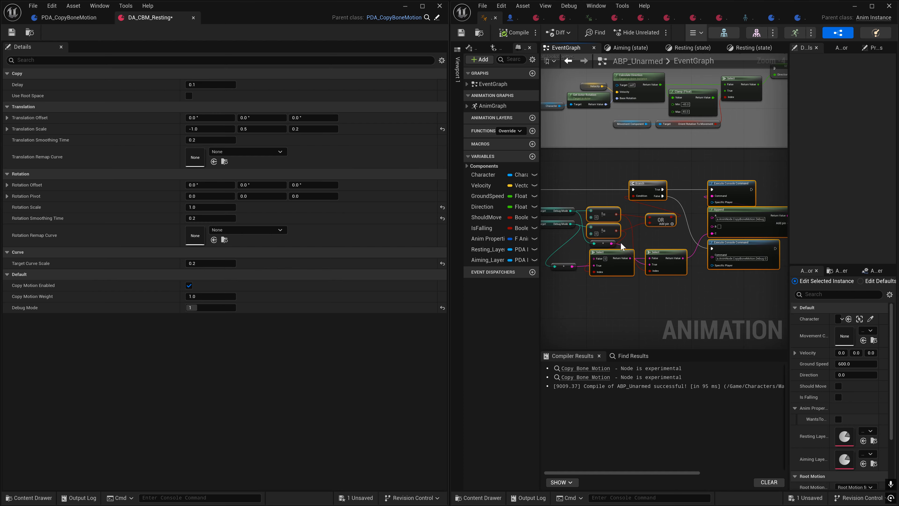
# - Minimise the DA_CBM_Resting window to reveal Lvl_ThirdPerson, and briefly play and stop the level
pyautogui.click(406, 7)
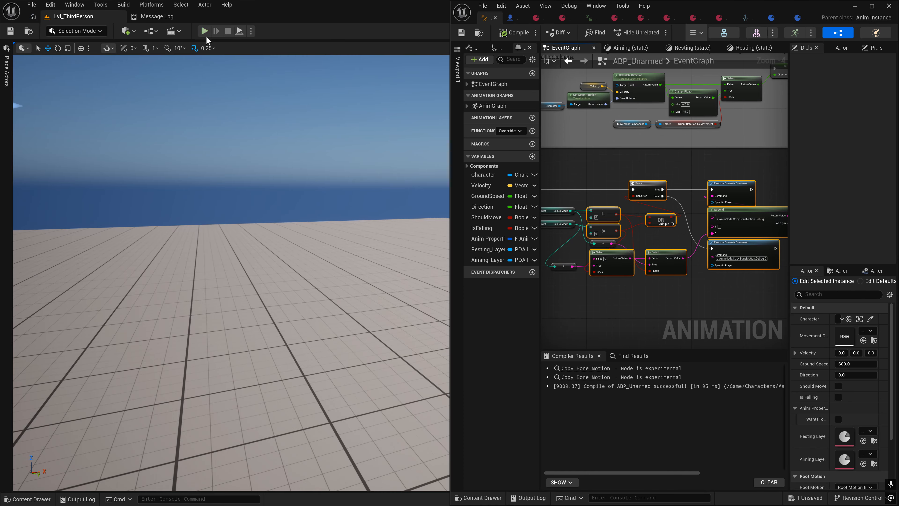
pyautogui.click(205, 31)
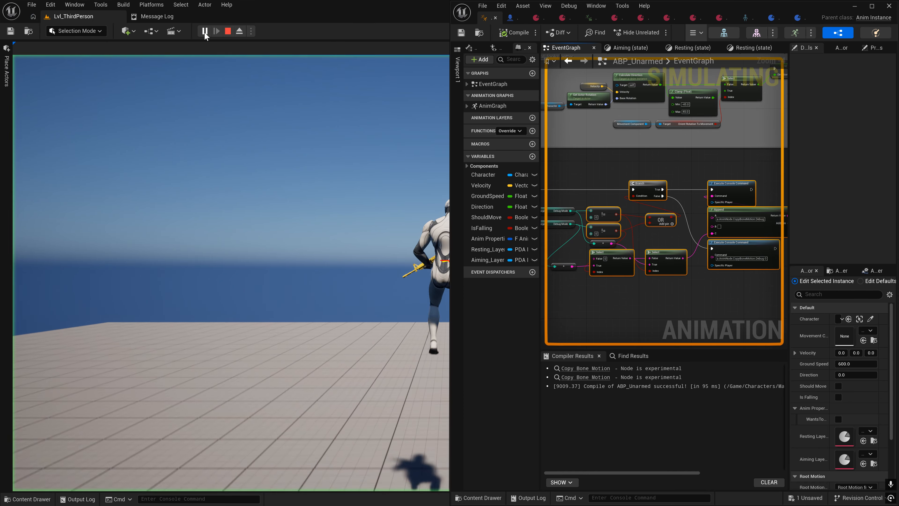
pyautogui.click(229, 30)
# - Restore the minimised editor window containing DA_CBM_Resting beside ABP_Unarmed
pyautogui.press('super')
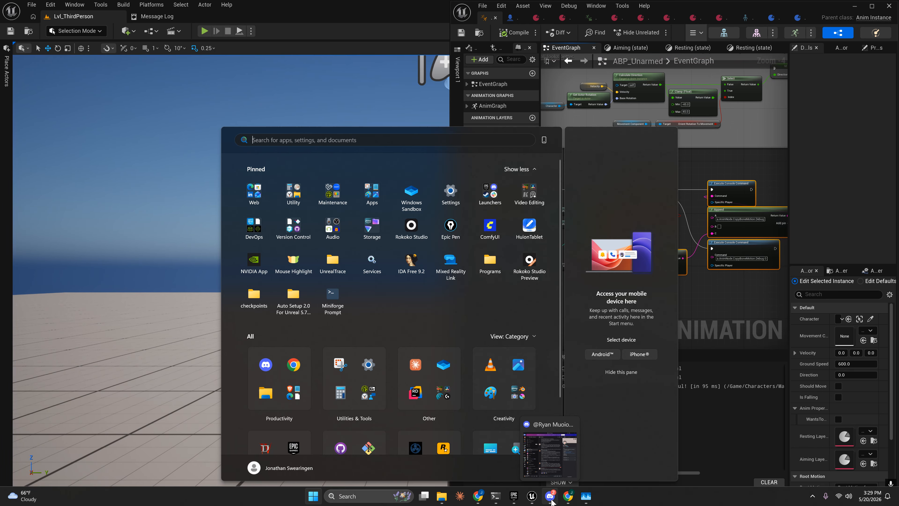
pyautogui.moveTo(534, 500)
pyautogui.click(646, 456)
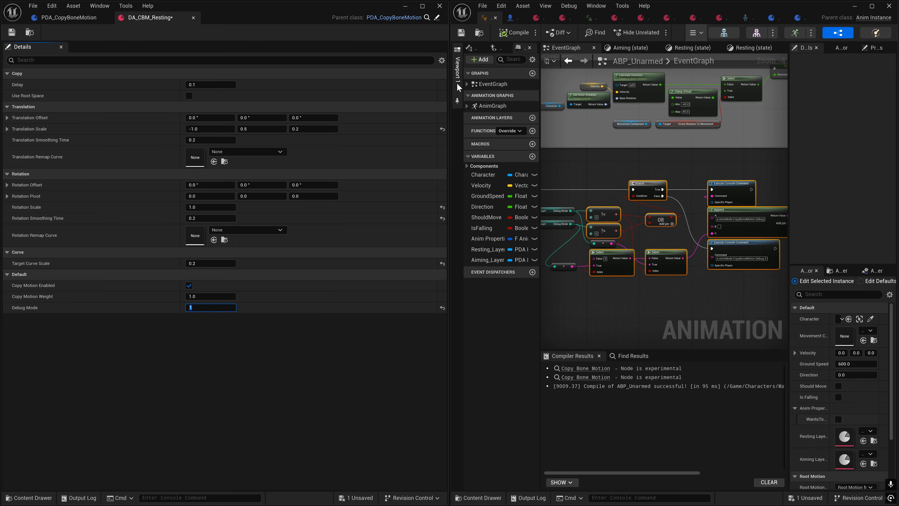
# - Set Debug Mode to 2 in DA_CBM_Resting with the ABP_Unarmed preview shown, and set the preview playback speed to x1.0
pyautogui.click(457, 102)
pyautogui.click(231, 308)
pyautogui.write('2')
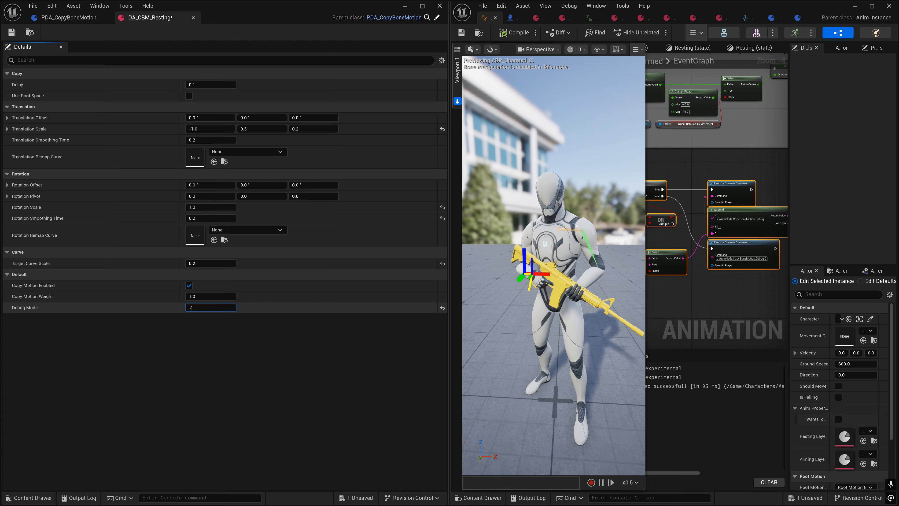
pyautogui.press('Return')
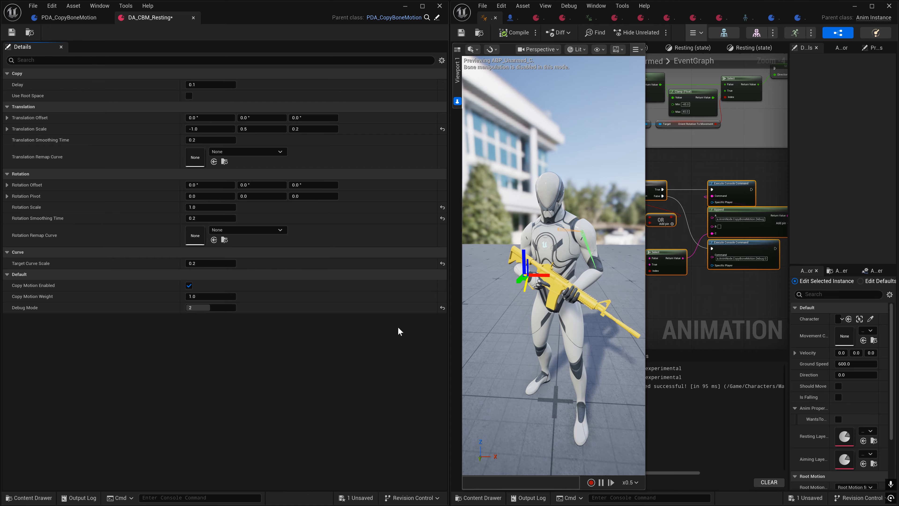
pyautogui.click(630, 483)
pyautogui.click(638, 425)
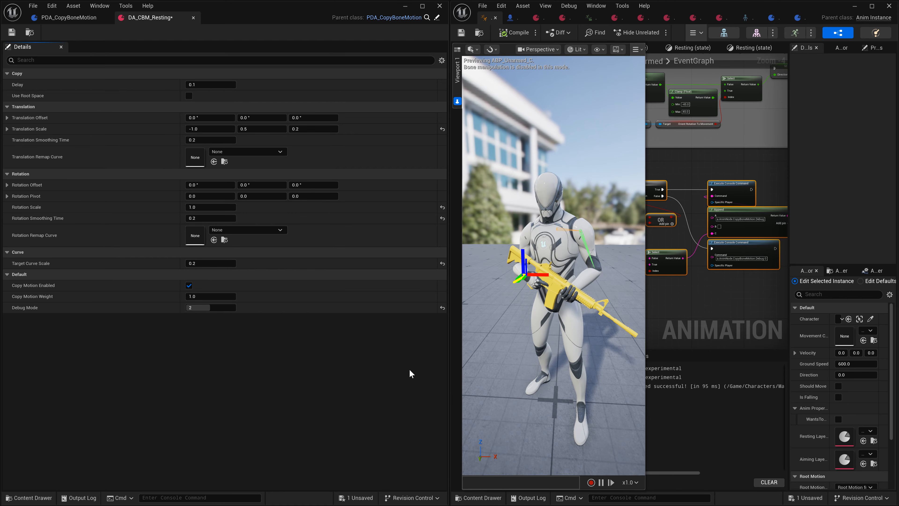
# - Try to set DA_CBM_Resting's Debug Mode to 4
pyautogui.click(209, 308)
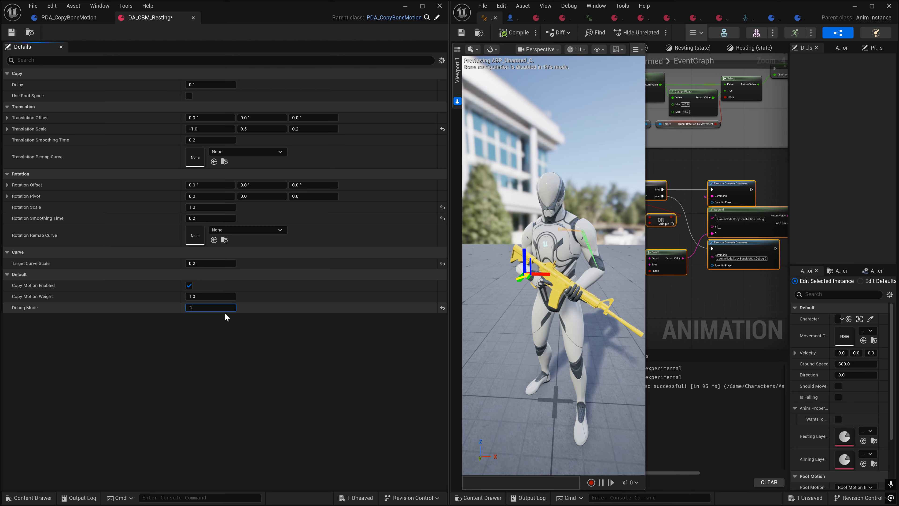
pyautogui.write('4')
pyautogui.press('Return')
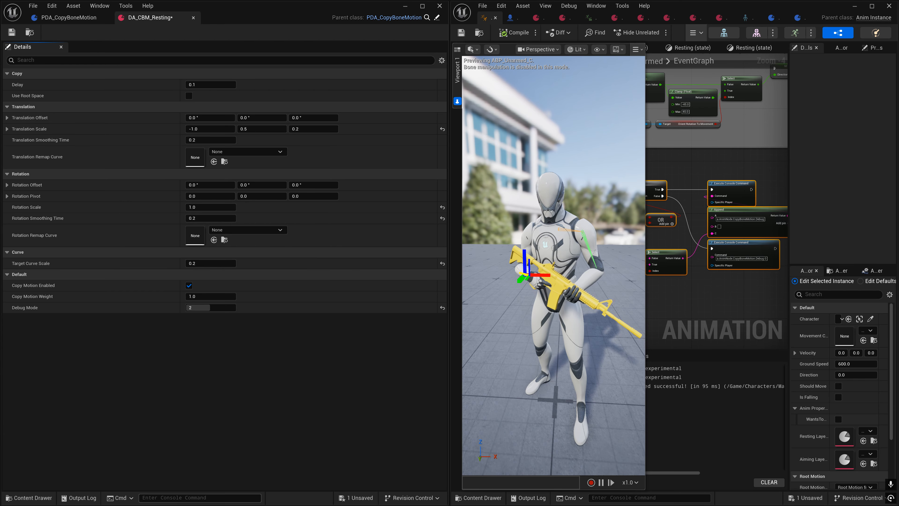
# - Rerun the earlier console commands a.AnimNode.CopyBoneMotion.Debug 4 and a.AnimNode.CopyBoneMotion.Debug 2 from the command history
pyautogui.press('Up')
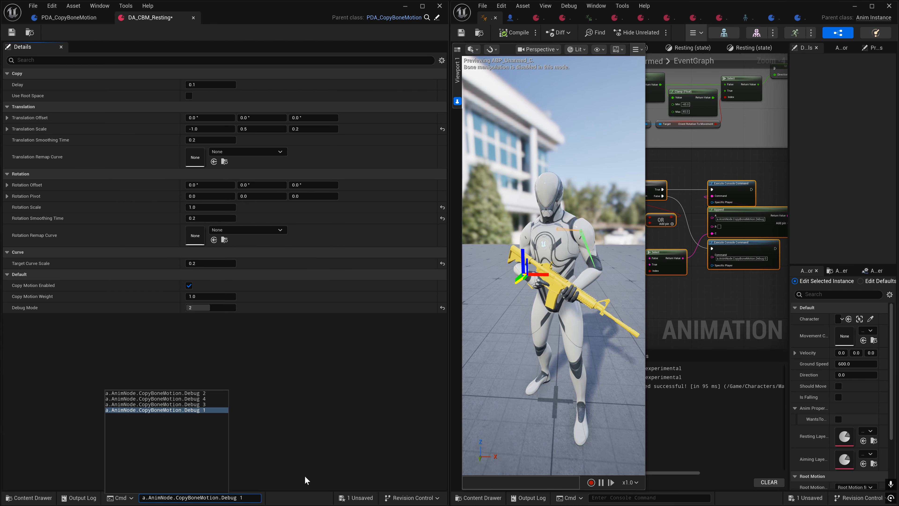
pyautogui.press('Up')
pyautogui.press('Up')
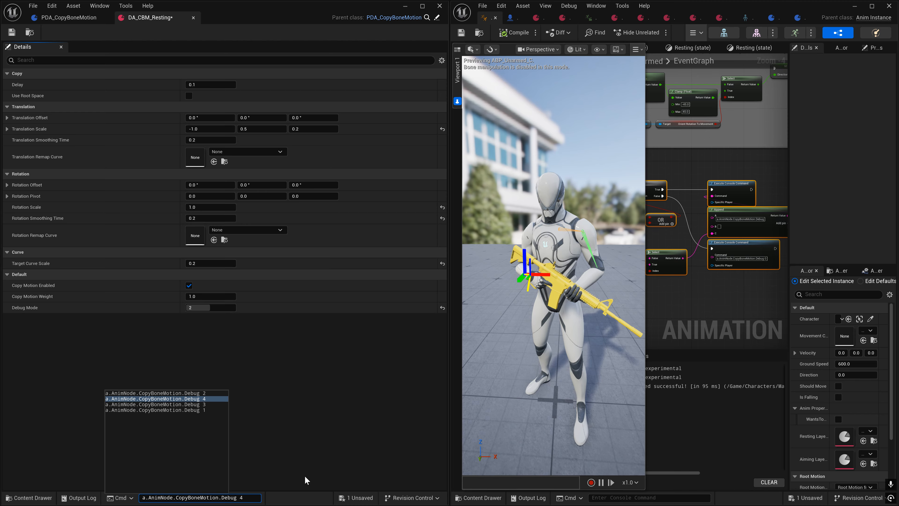
pyautogui.press('Return')
pyautogui.press('Up')
pyautogui.press('Up')
pyautogui.press('Up')
pyautogui.press('Up')
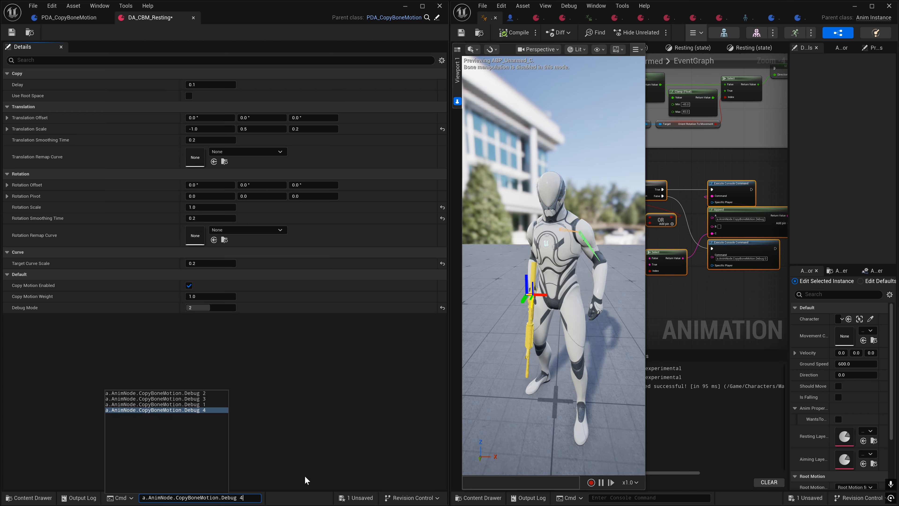
pyautogui.press('Return')
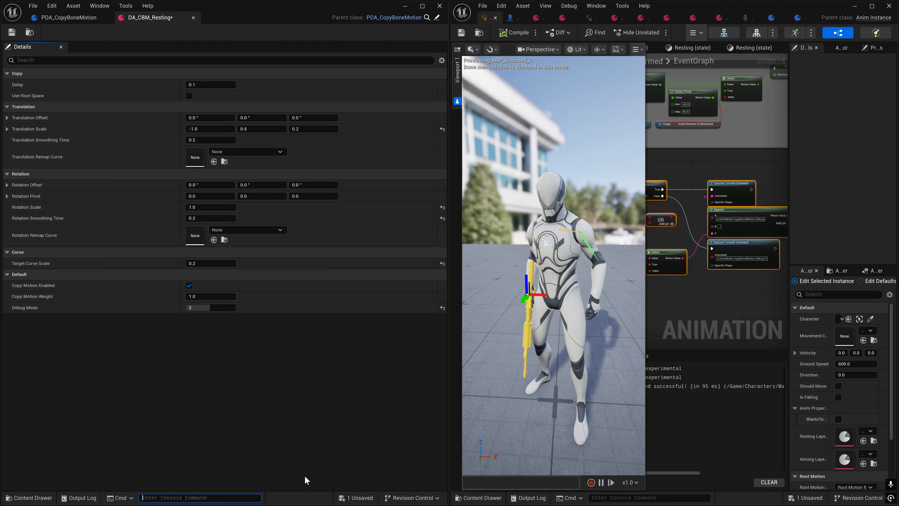
# - Rerun a.AnimNode.CopyBoneMotion.Debug 1 and a.AnimNode.CopyBoneMotion.Debug 3 from the console history and inspect the preview character
pyautogui.press('Up')
pyautogui.press('Up')
pyautogui.press('Up')
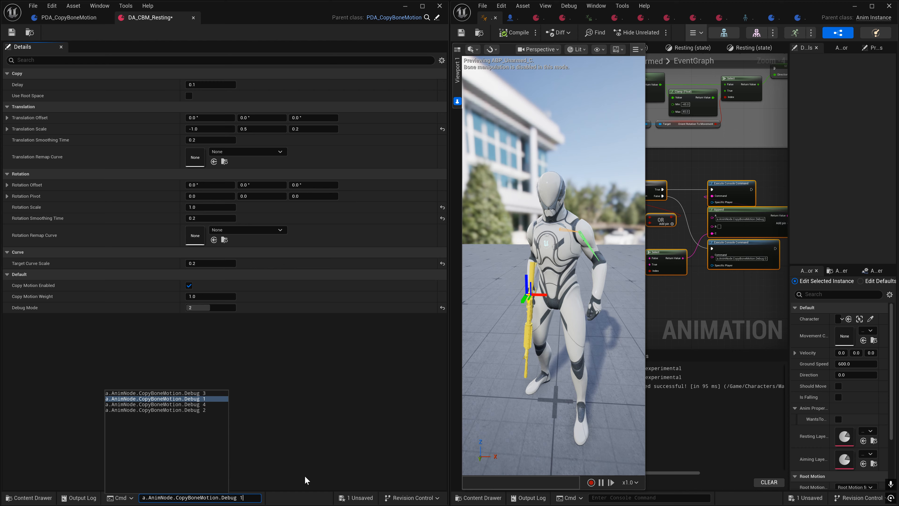
pyautogui.press('Return')
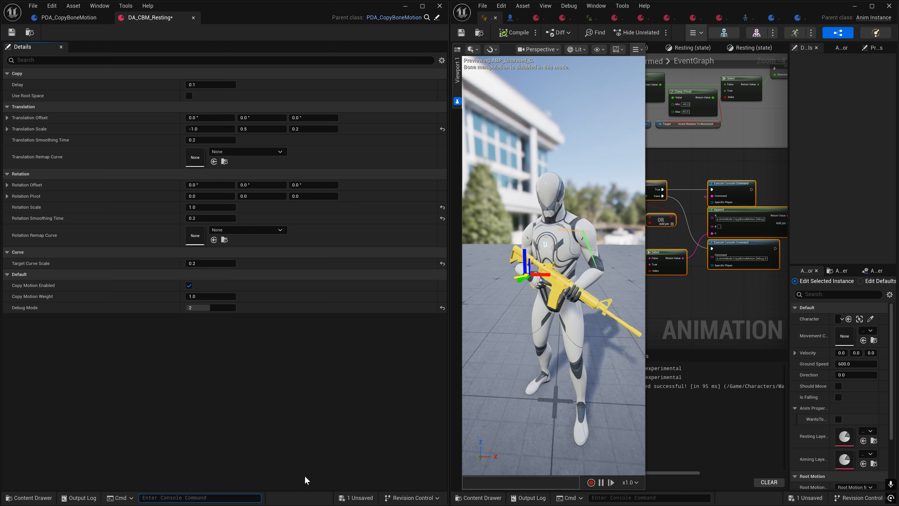
pyautogui.press('Up')
pyautogui.press('Up')
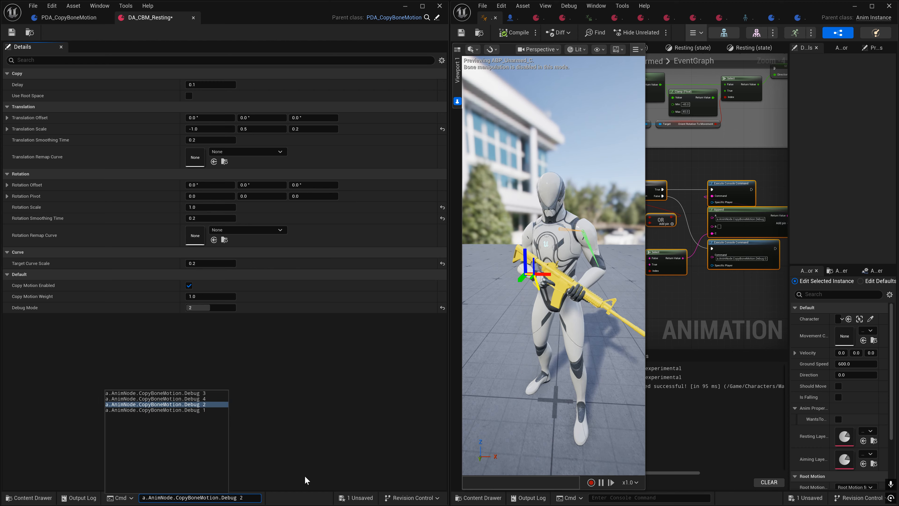
pyautogui.press('Up')
pyautogui.press('Up')
pyautogui.press('Return')
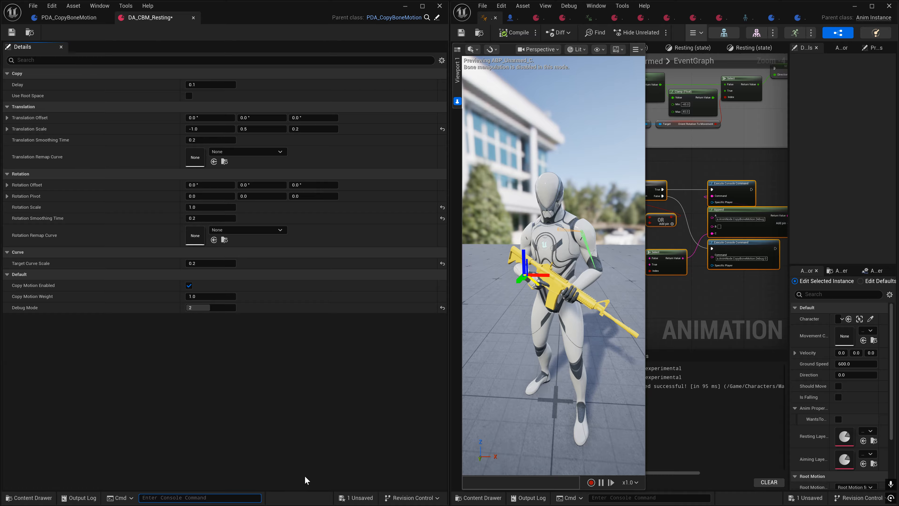
pyautogui.moveTo(520, 408); pyautogui.dragTo(581, 411, button='right')
pyautogui.moveTo(566, 282)
pyautogui.mouseDown(button='right')
pyautogui.moveTo(552, 287)
pyautogui.moveTo(567, 283)
pyautogui.mouseUp(button='right')
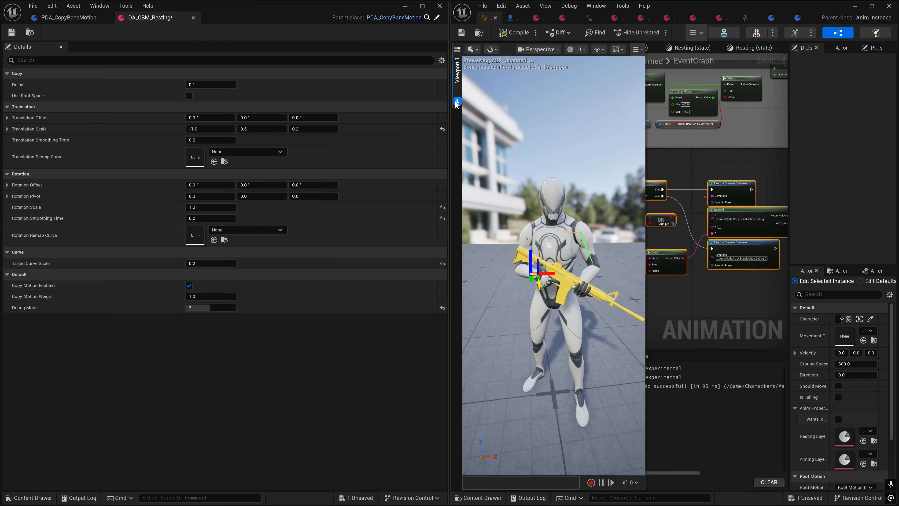
# - Collapse the preview viewport, maximise the ABP_Unarmed window and open its Aiming (state) graph
pyautogui.click(457, 92)
pyautogui.moveTo(606, 167); pyautogui.dragTo(656, 150, button='right')
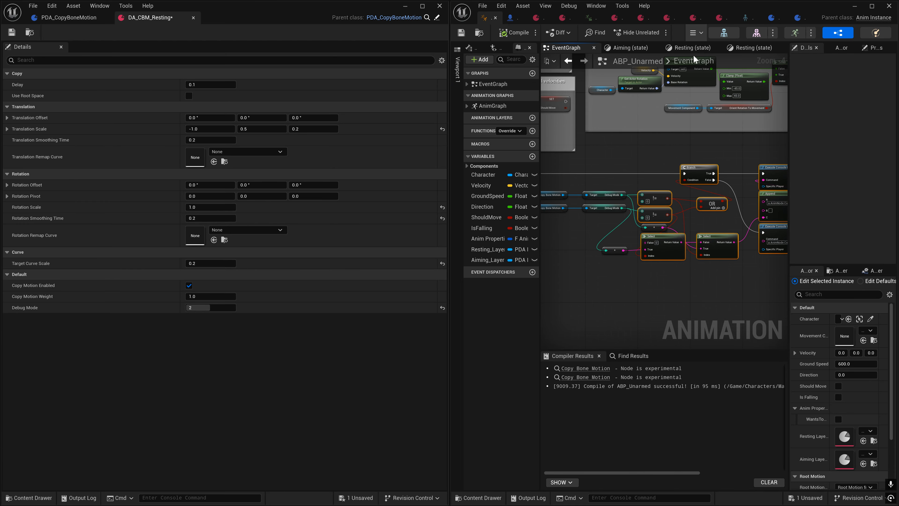
pyautogui.click(873, 7)
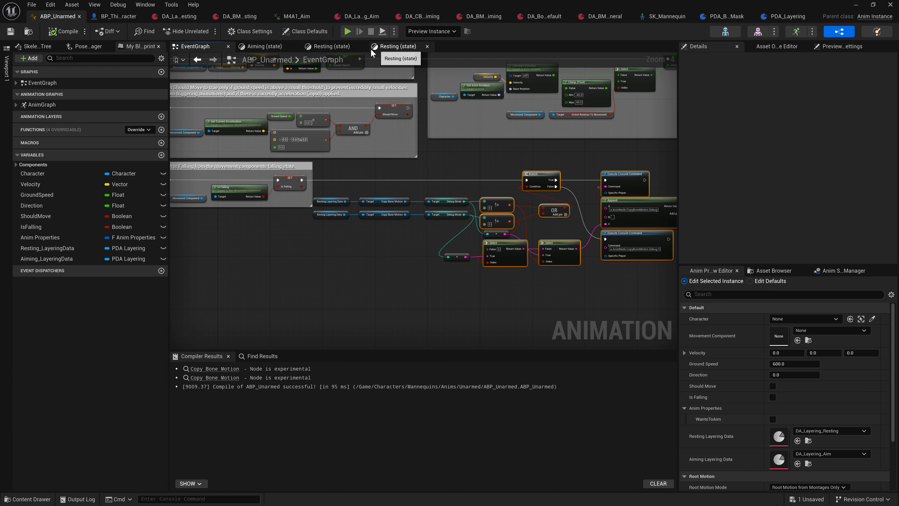
pyautogui.click(263, 44)
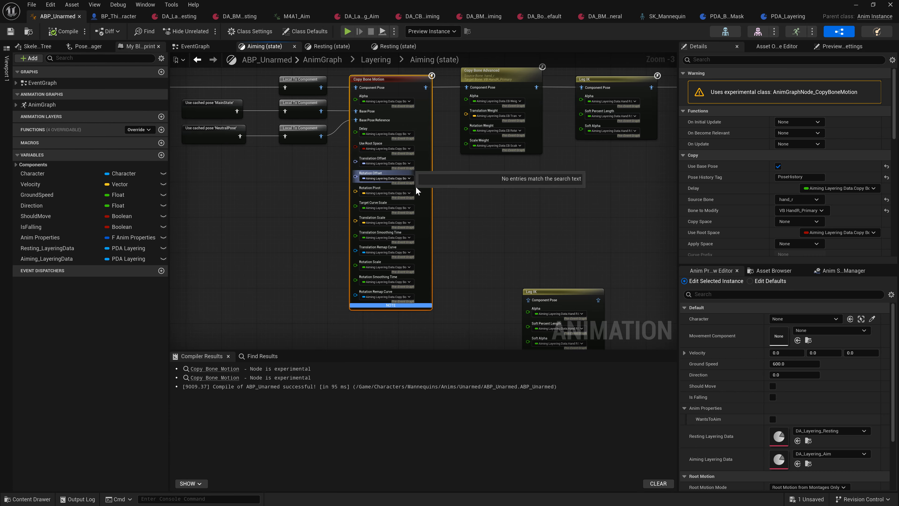
# - Examine the Copy Bone Motion node in the Aiming state, its neighbouring nodes and its Copy settings such as Source Bone and Bone to Modify
pyautogui.moveTo(512, 197); pyautogui.dragTo(587, 230, button='right')
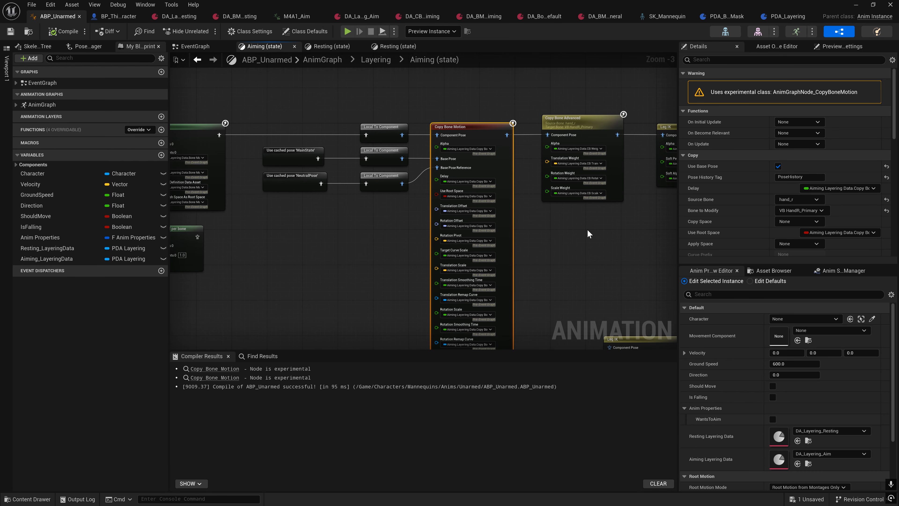
pyautogui.moveTo(510, 209); pyautogui.dragTo(538, 191, button='right')
pyautogui.scroll(-2, 685, 216)
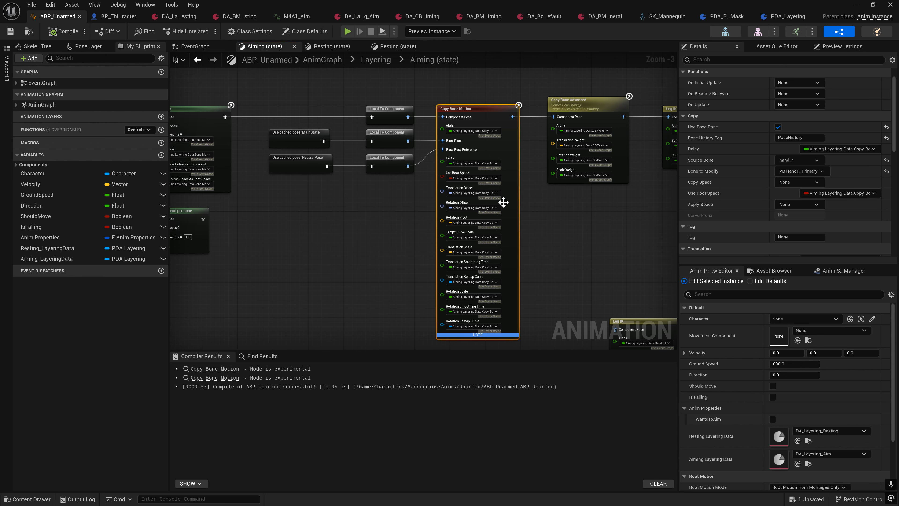
pyautogui.moveTo(532, 216); pyautogui.dragTo(537, 239, button='right')
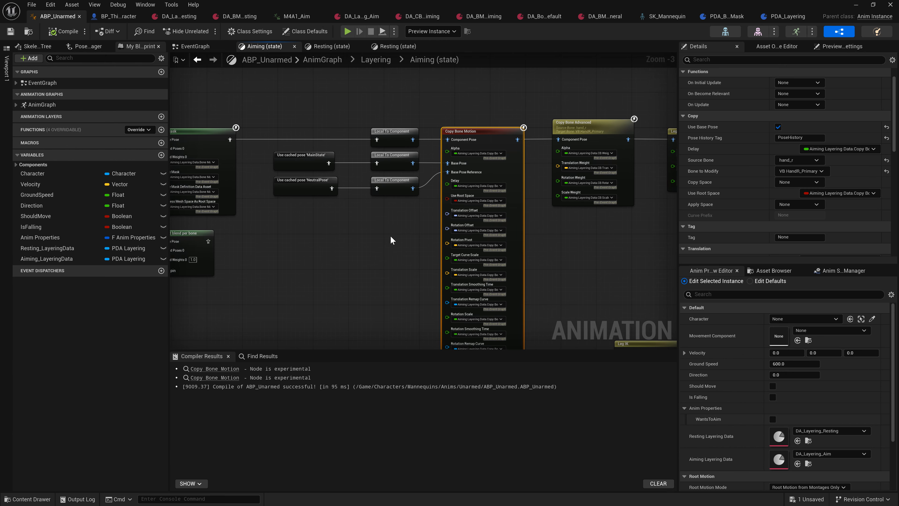
pyautogui.moveTo(391, 235); pyautogui.dragTo(430, 224, button='right')
pyautogui.moveTo(517, 120); pyautogui.dragTo(477, 121, button='right')
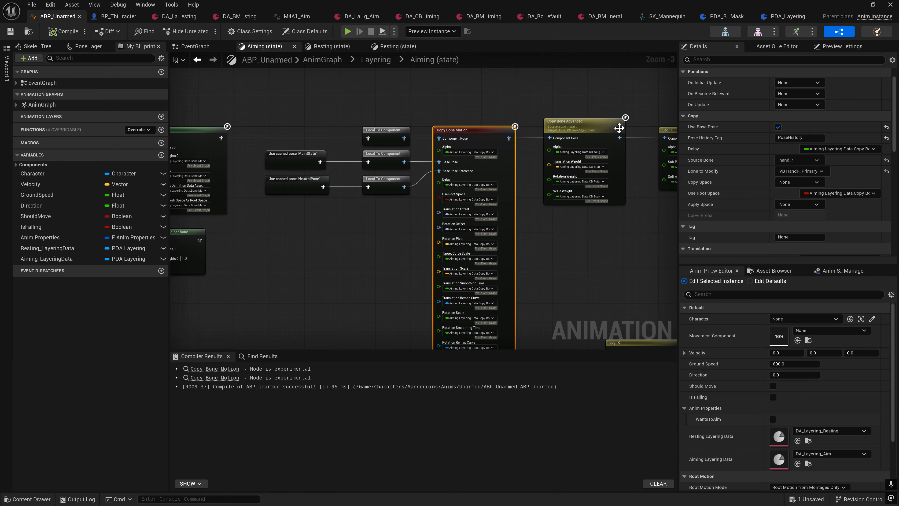
pyautogui.moveTo(540, 231); pyautogui.dragTo(566, 222, button='right')
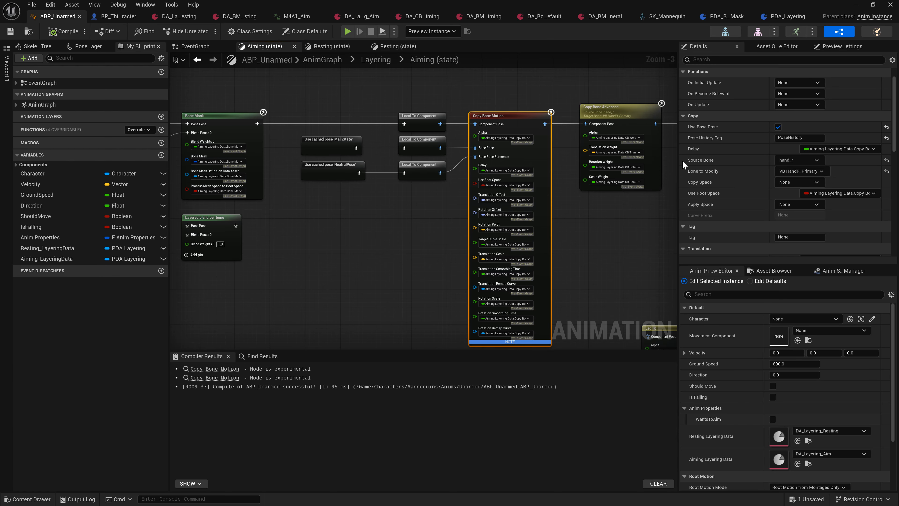
pyautogui.moveTo(572, 156); pyautogui.dragTo(567, 191, button='right')
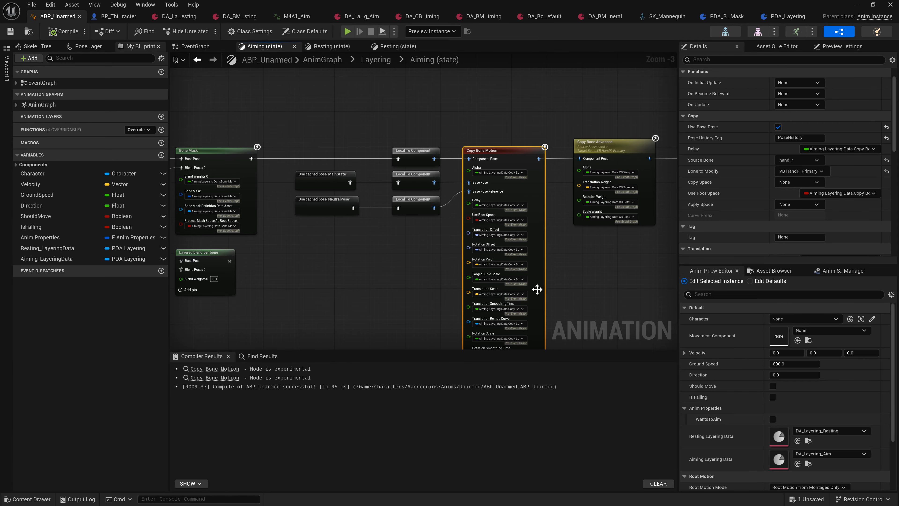
pyautogui.moveTo(537, 289); pyautogui.dragTo(568, 270, button='right')
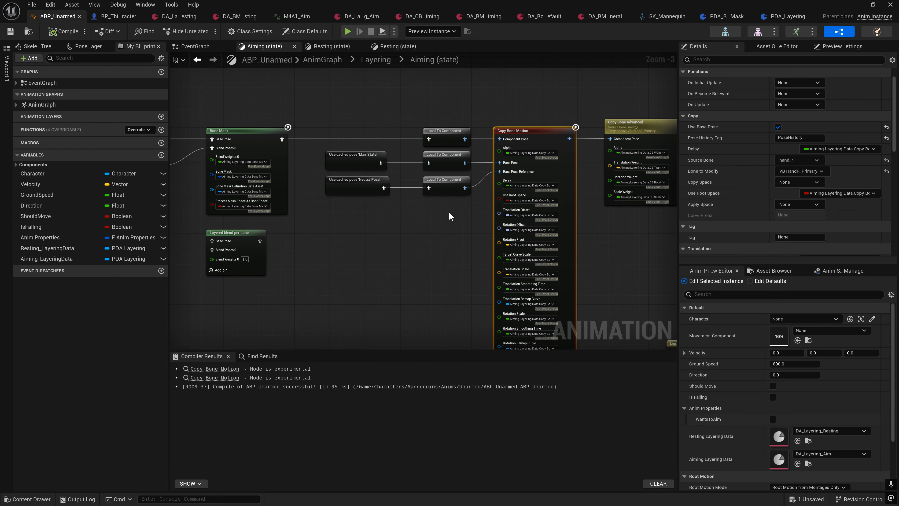
# - Inspect the MainState and NeutralPose cached pose inputs, then select the Copy Bone Motion node and review its Curve Prefix setting
pyautogui.moveTo(449, 211); pyautogui.dragTo(328, 156)
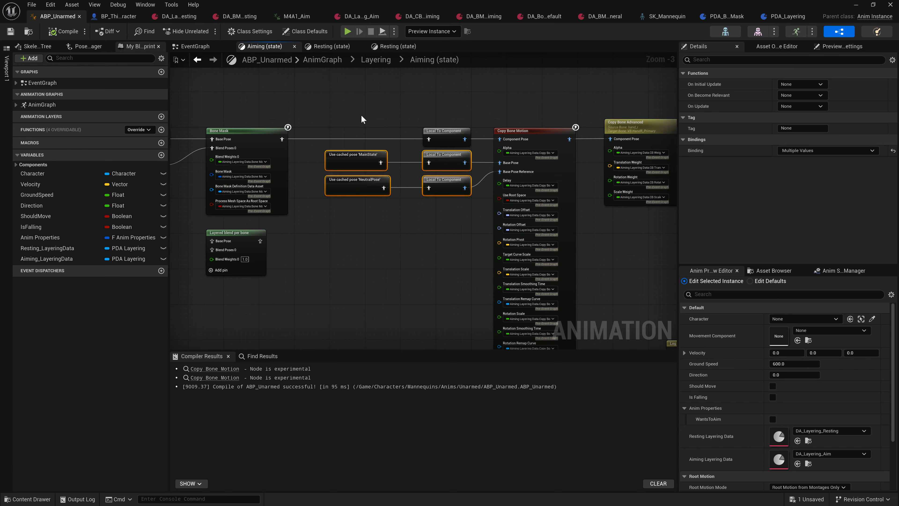
pyautogui.moveTo(355, 139); pyautogui.dragTo(350, 207, button='right')
pyautogui.click(456, 277)
pyautogui.moveTo(459, 280); pyautogui.dragTo(352, 206)
pyautogui.moveTo(412, 276); pyautogui.dragTo(351, 263, button='right')
pyautogui.click(418, 244)
pyautogui.click(449, 152)
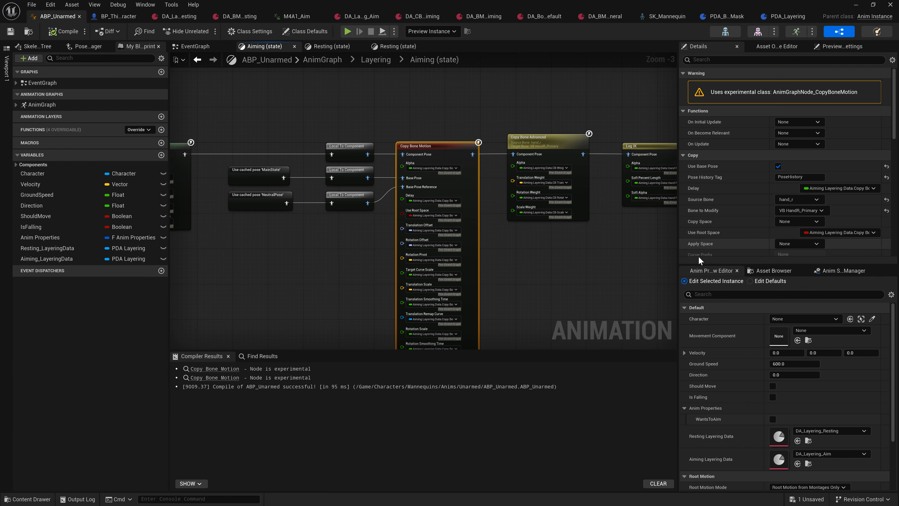
pyautogui.scroll(-3, 698, 256)
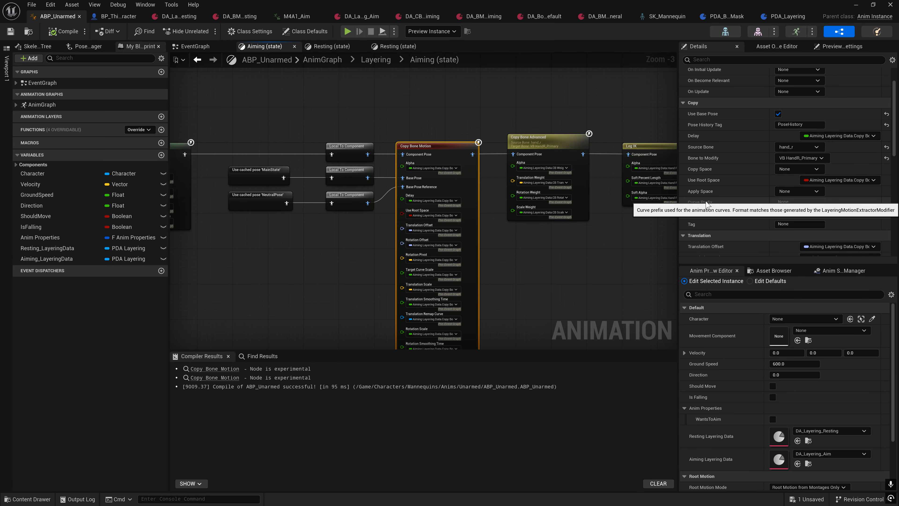
# - Add a MotionExtractorModifier to the M4A1_Aim animation and apply all modifiers with its default settings
pyautogui.click(297, 16)
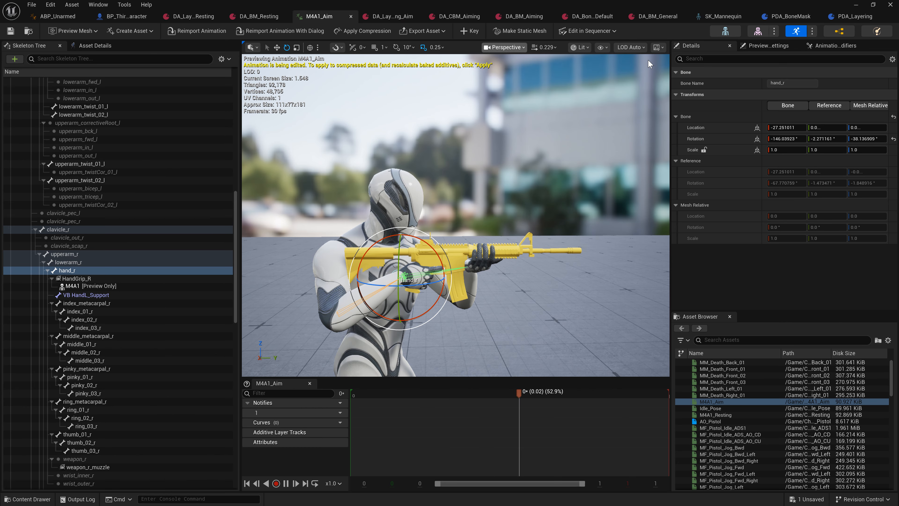
pyautogui.click(836, 45)
pyautogui.click(702, 58)
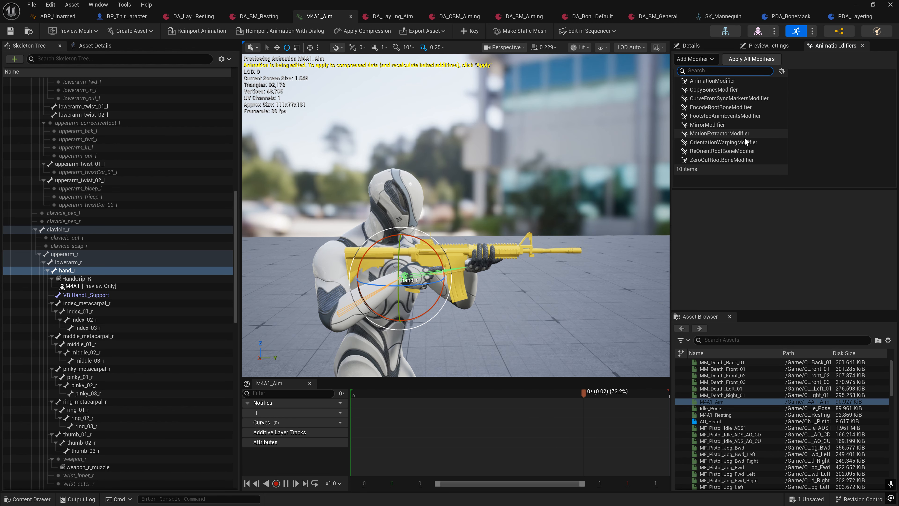
pyautogui.click(733, 134)
pyautogui.click(707, 74)
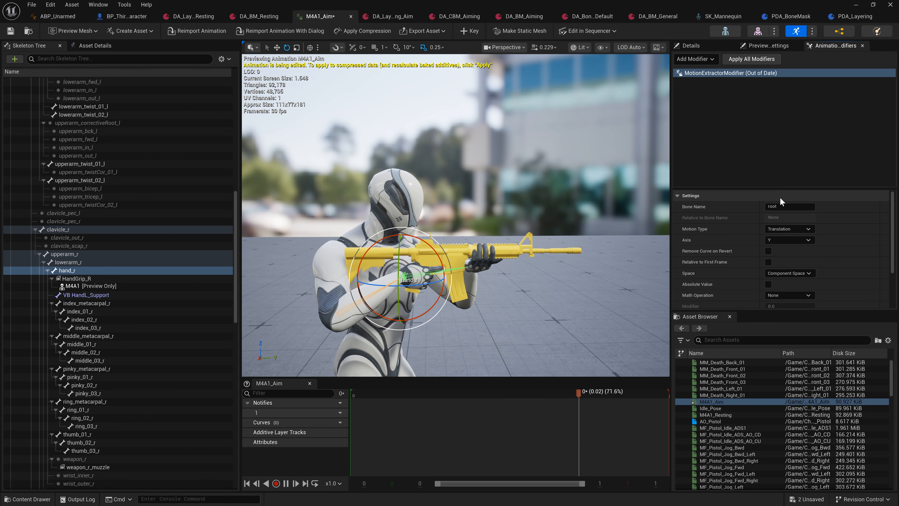
pyautogui.click(751, 59)
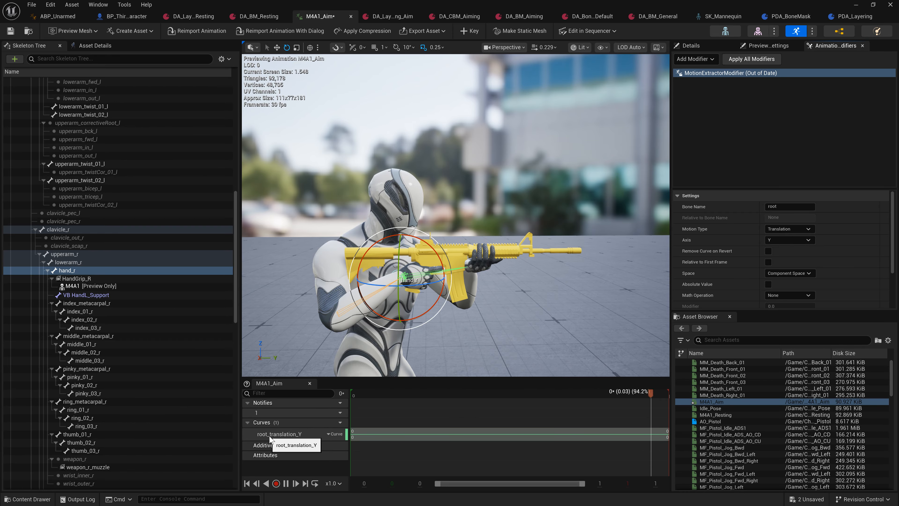
# - Set the MotionExtractorModifier's Axis to XYZ and reapply all modifiers
pyautogui.click(788, 241)
pyautogui.click(779, 298)
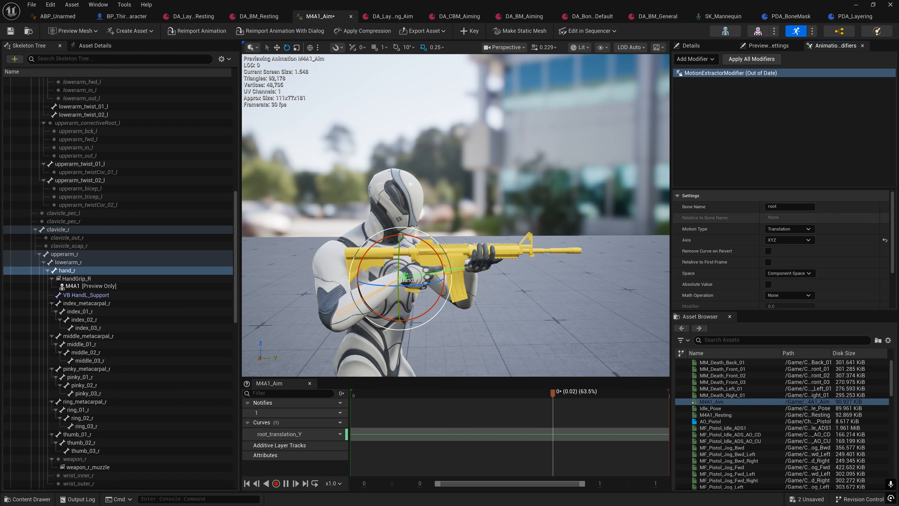
pyautogui.click(741, 61)
pyautogui.click(539, 282)
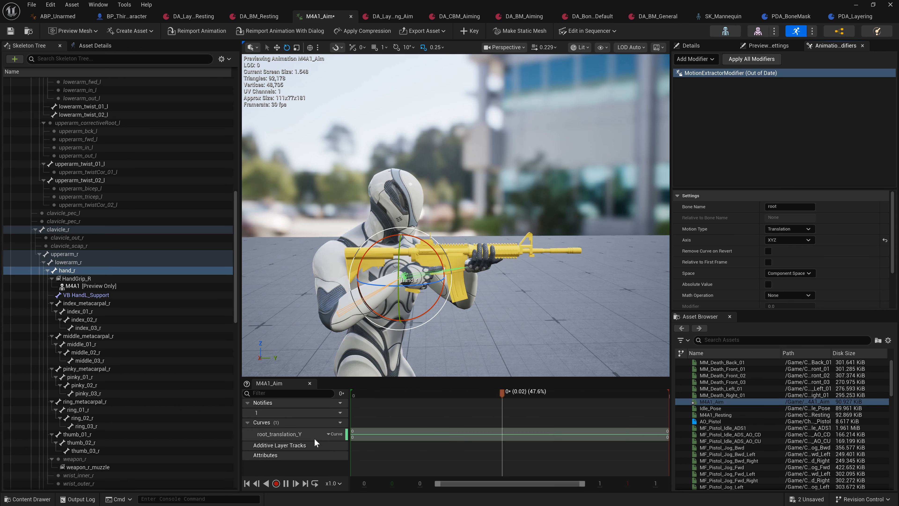
# - Return the MotionExtractorModifier's Axis to Y and reapply all modifiers
pyautogui.click(784, 242)
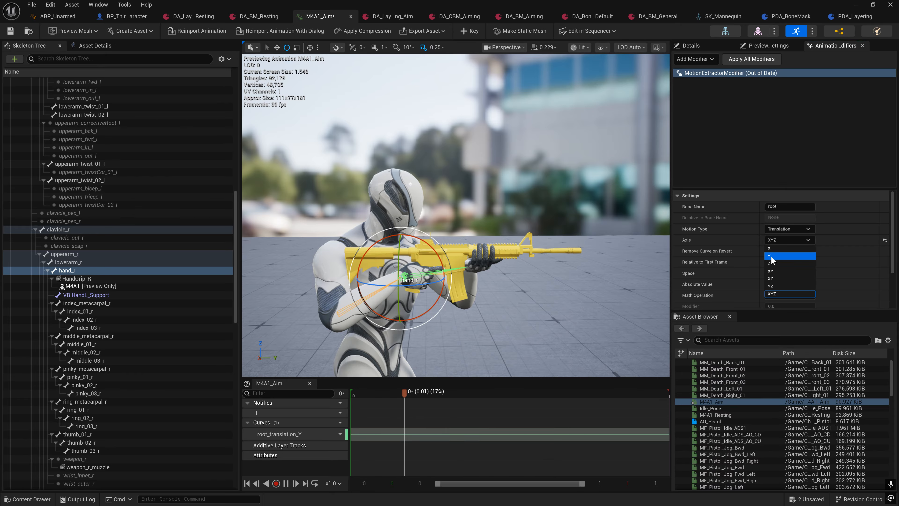
pyautogui.click(779, 257)
pyautogui.click(741, 61)
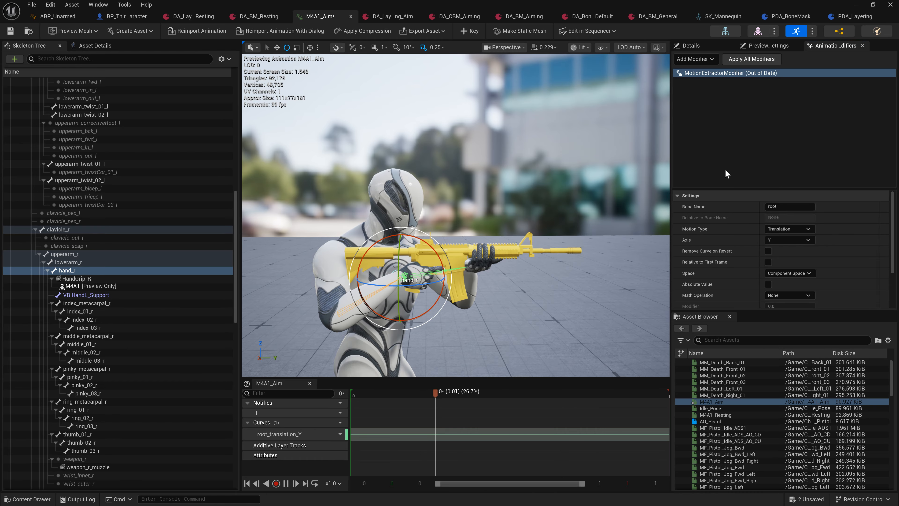
# - Generate root translation curves on M4A1_Aim by applying the MotionExtractorModifier with Axis set to X, and again with Z
pyautogui.click(781, 241)
pyautogui.click(779, 249)
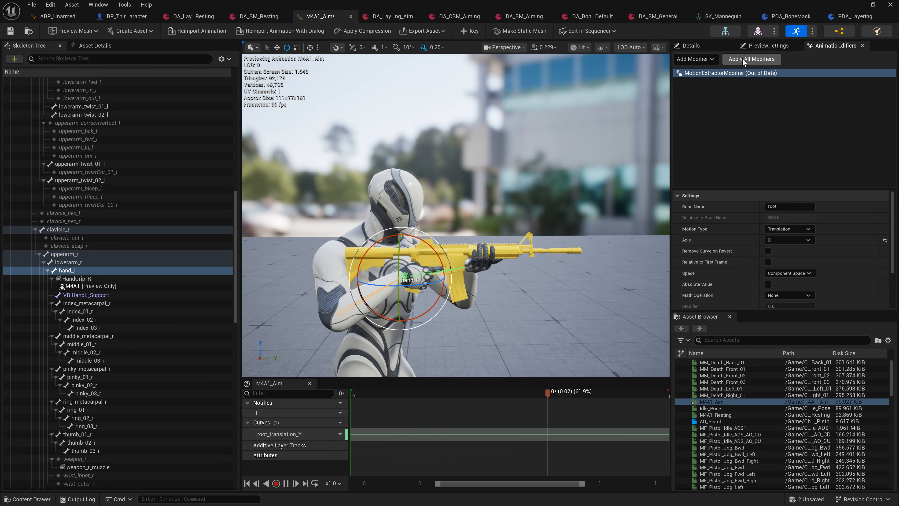
pyautogui.click(752, 59)
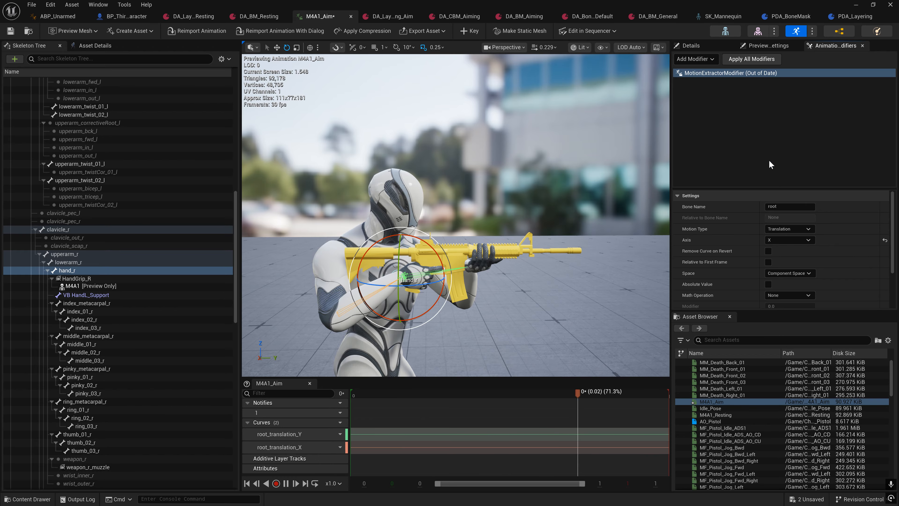
pyautogui.click(789, 241)
pyautogui.click(779, 272)
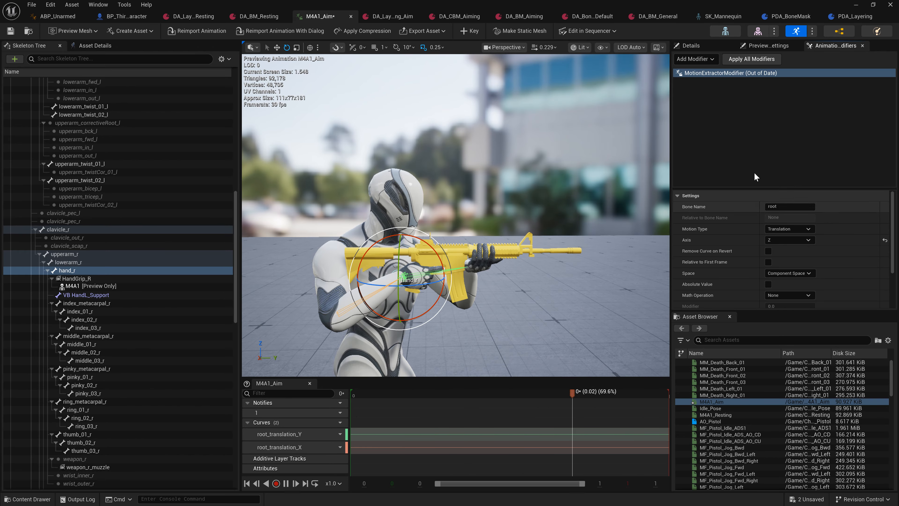
pyautogui.click(747, 60)
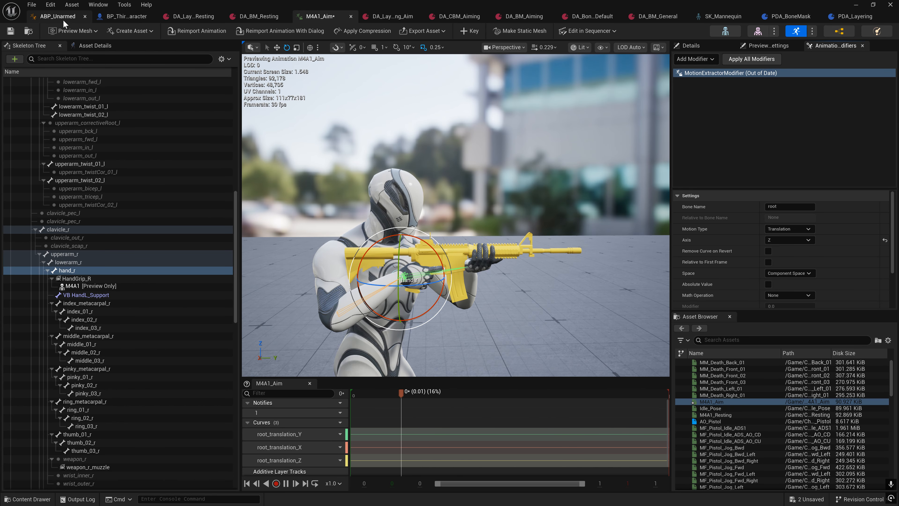
# - Remove the MotionExtractorModifier from M4A1_Aim, reverting it before removal, and return to ABP_Unarmed
pyautogui.click(739, 73)
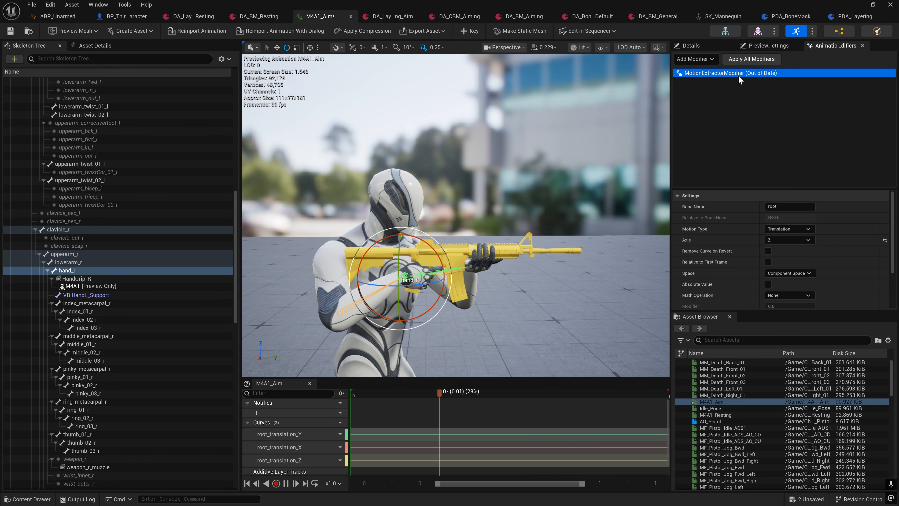
pyautogui.rightClick(739, 76)
pyautogui.click(767, 104)
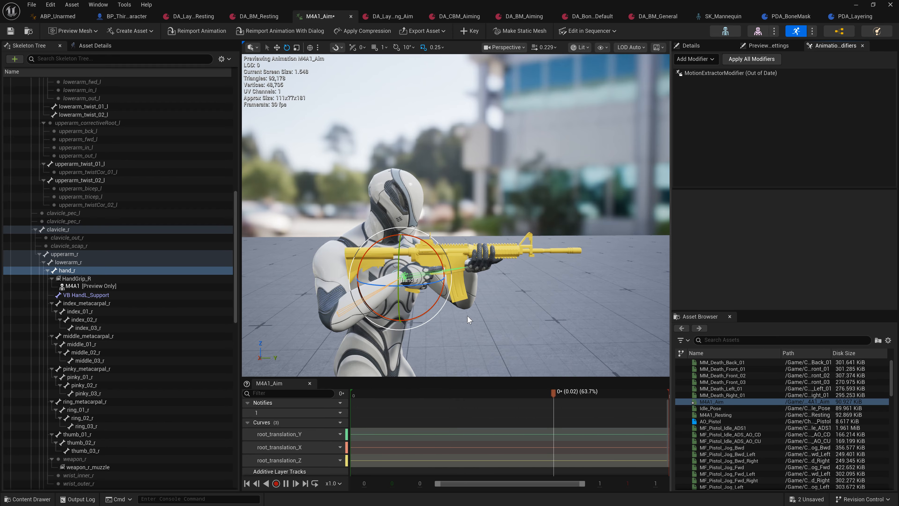
pyautogui.click(702, 74)
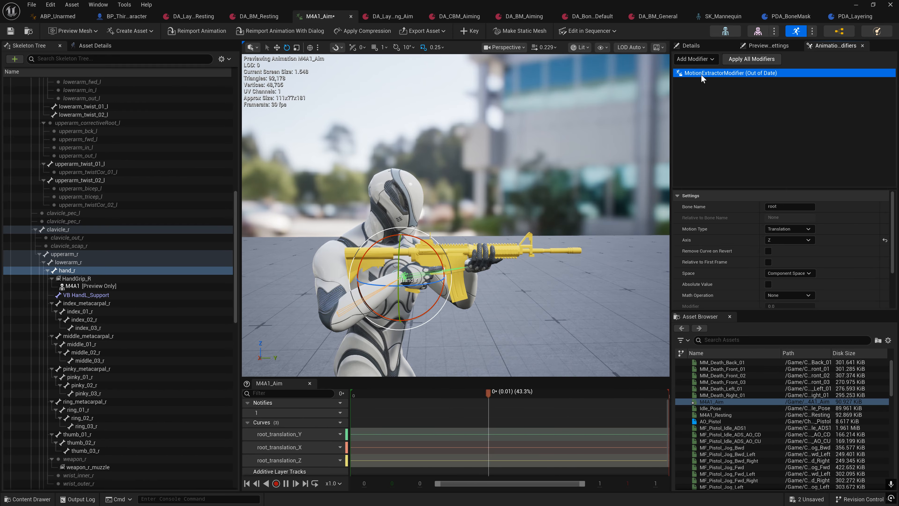
pyautogui.rightClick(702, 76)
pyautogui.click(729, 110)
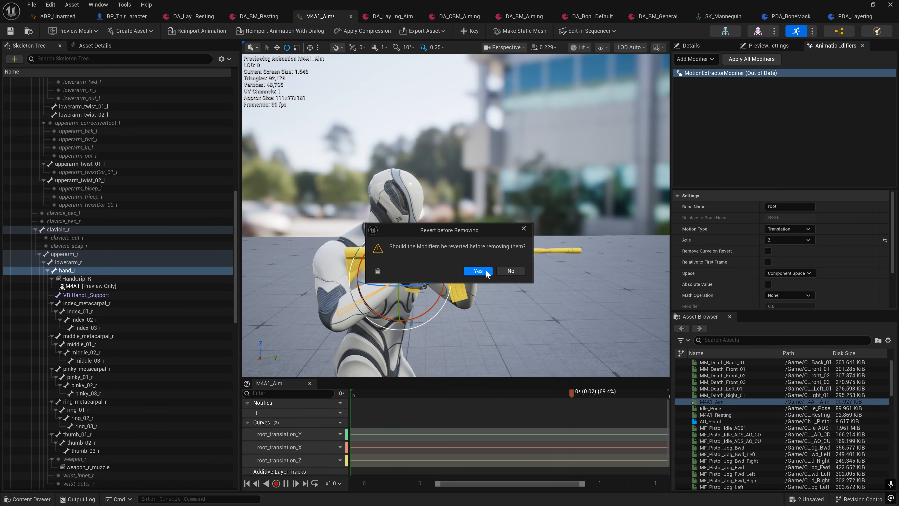
pyautogui.click(487, 273)
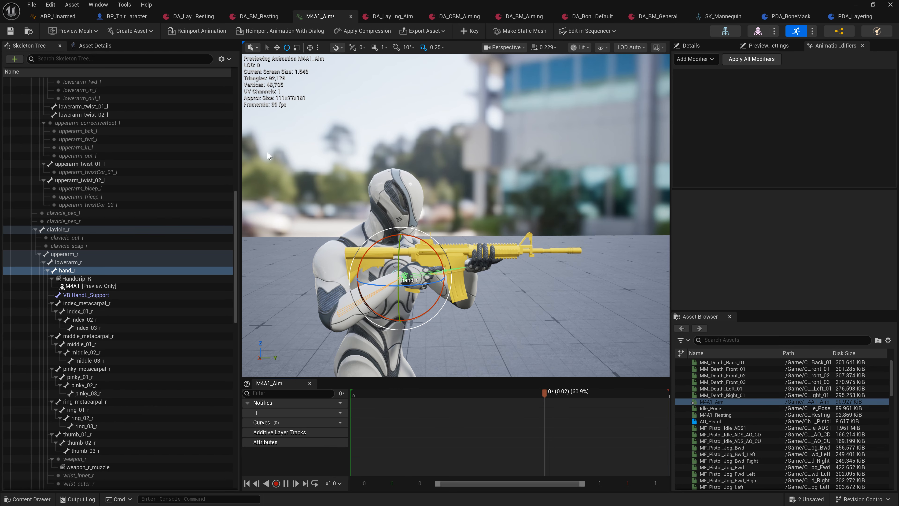
pyautogui.click(58, 16)
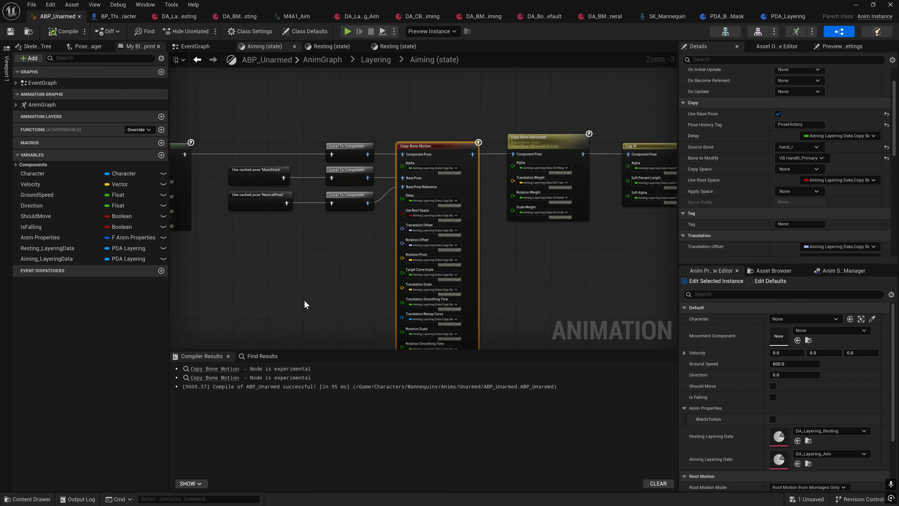
# - Disable Use Base Pose on the Aiming state's Copy Bone Motion node and set its Curve Prefix to root
pyautogui.moveTo(304, 300); pyautogui.dragTo(340, 272, button='right')
pyautogui.moveTo(377, 234); pyautogui.dragTo(403, 228, button='right')
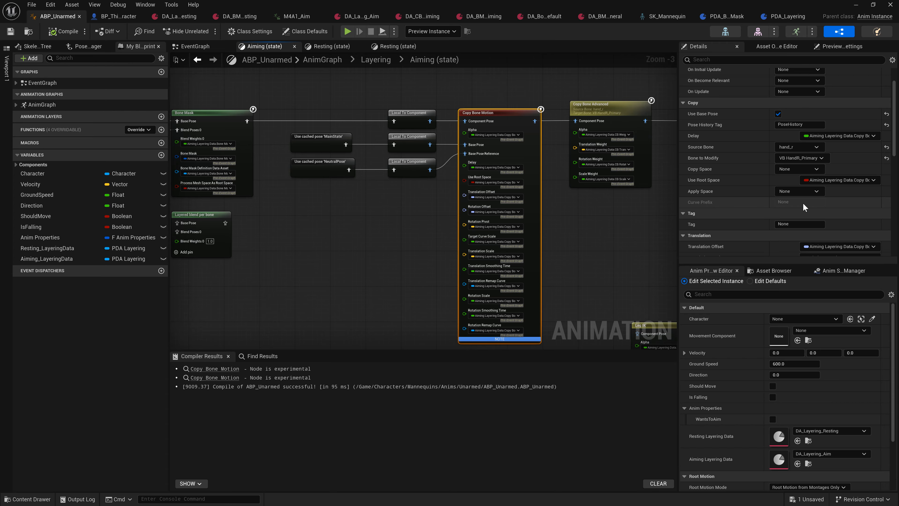
pyautogui.click(778, 113)
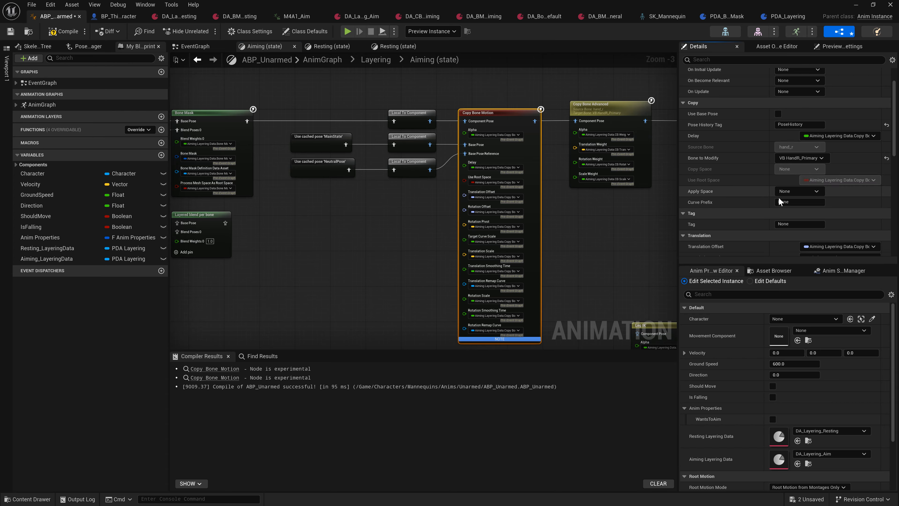
pyautogui.click(786, 202)
pyautogui.write('root')
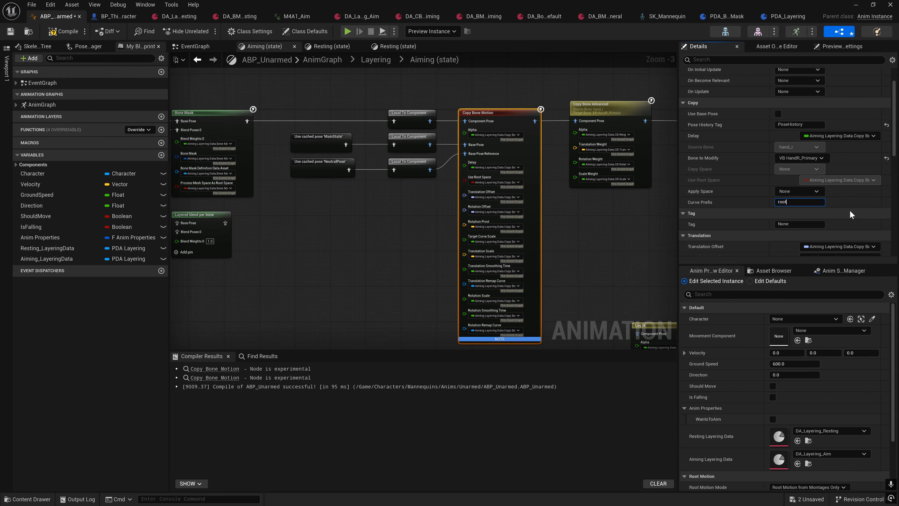
pyautogui.press('Return')
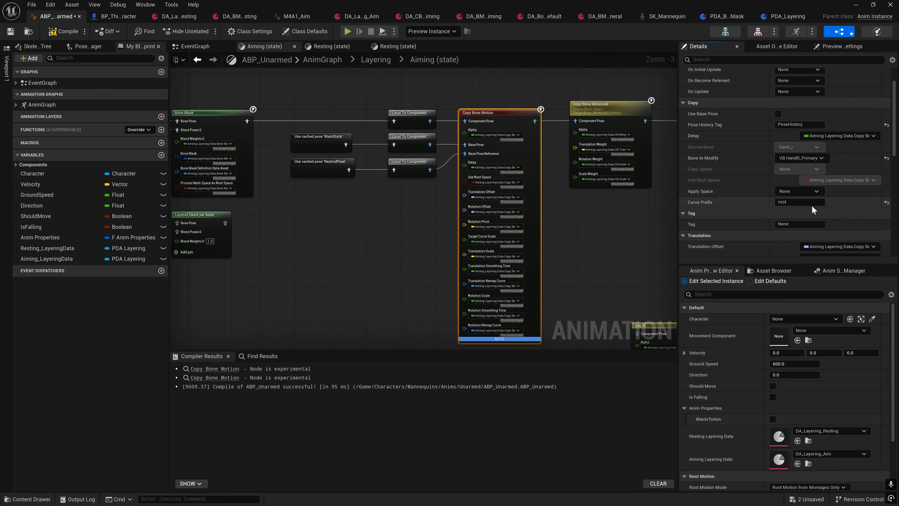
# - Reset the Copy Bone Motion node's Curve Prefix to its default and re-enable Use Base Pose
pyautogui.click(887, 203)
pyautogui.scroll(-3, 734, 197)
pyautogui.scroll(-3, 694, 170)
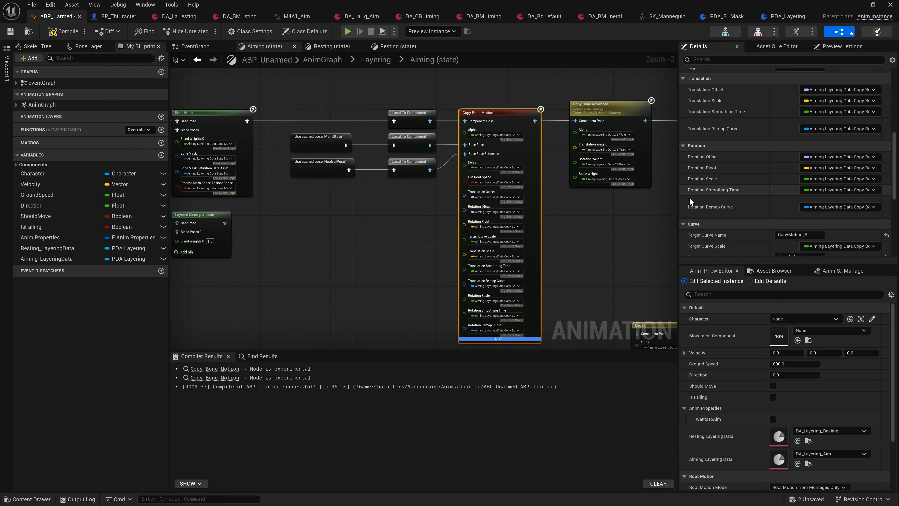
pyautogui.scroll(3, 694, 173)
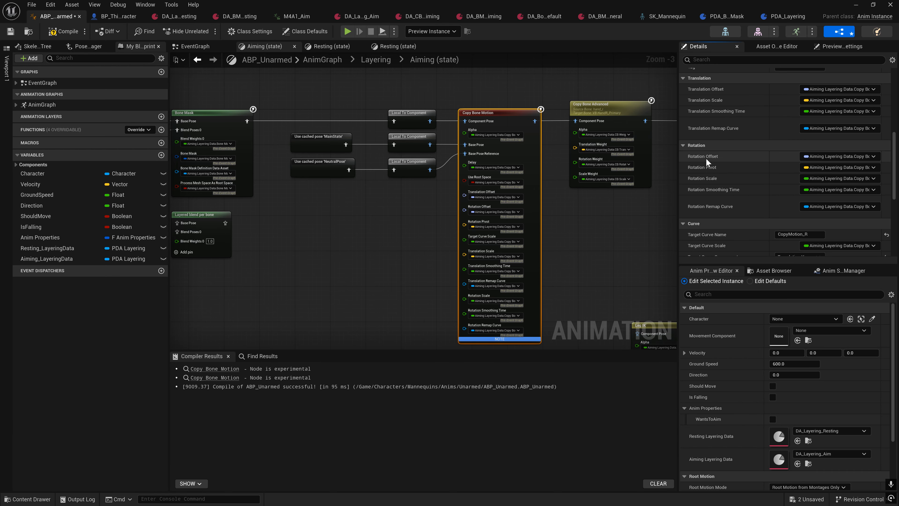
pyautogui.scroll(5, 717, 185)
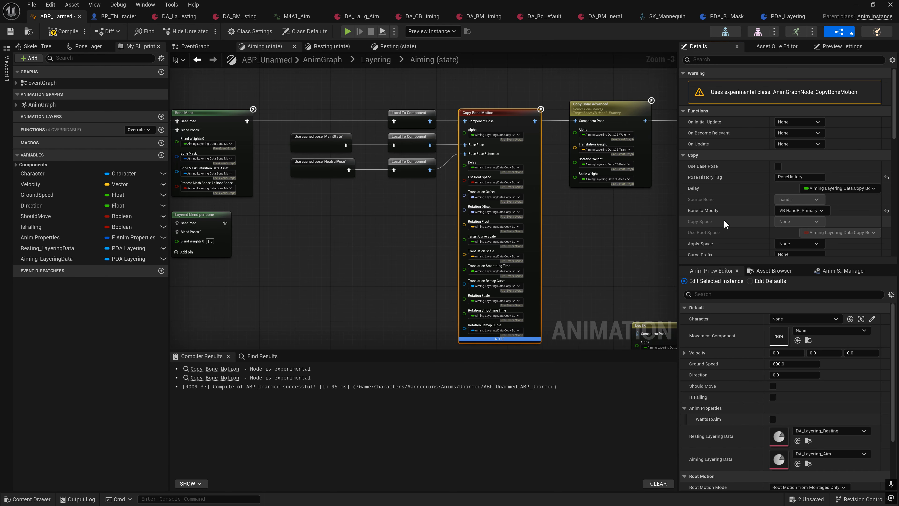
pyautogui.click(778, 166)
pyautogui.scroll(-2, 740, 204)
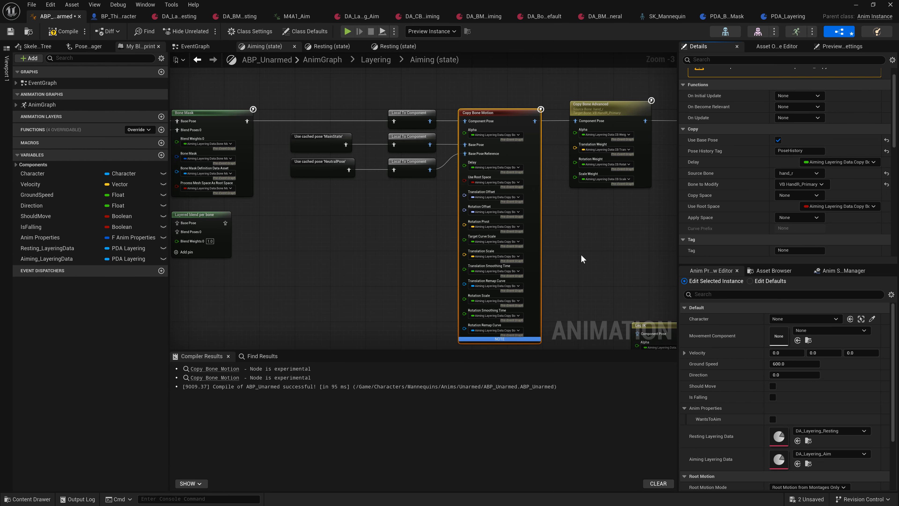
# - Undo the Use Base Pose and Curve Prefix edits on the Copy Bone Motion node and reselect it to check its settings
pyautogui.moveTo(585, 250); pyautogui.dragTo(545, 248, button='right')
pyautogui.hotkey('ctrl', 'z')
pyautogui.hotkey('ctrl', 'z')
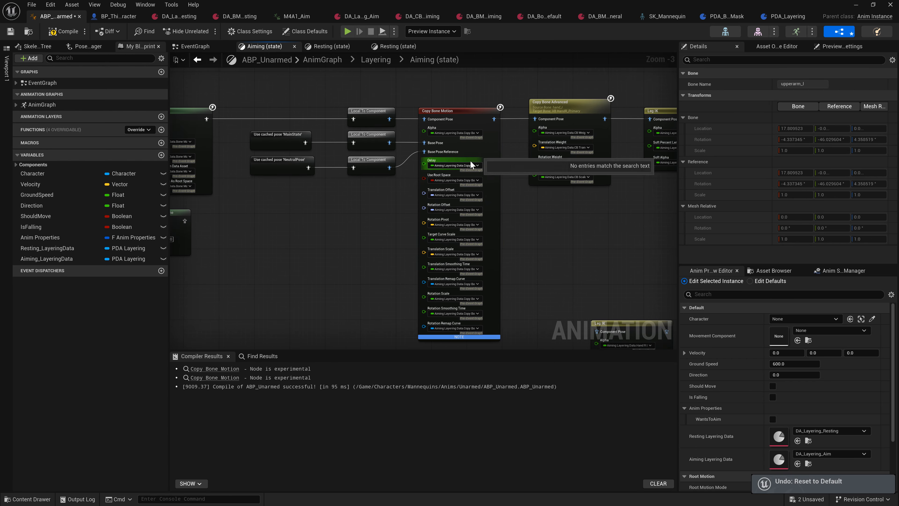
pyautogui.click(465, 115)
pyautogui.moveTo(556, 216); pyautogui.dragTo(561, 193, button='right')
pyautogui.click(577, 177)
pyautogui.click(488, 93)
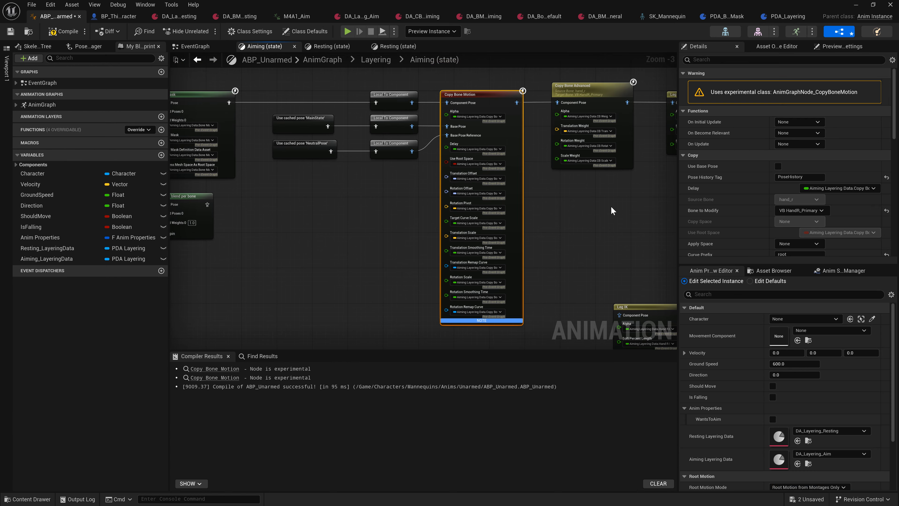
pyautogui.hotkey('ctrl', 'z')
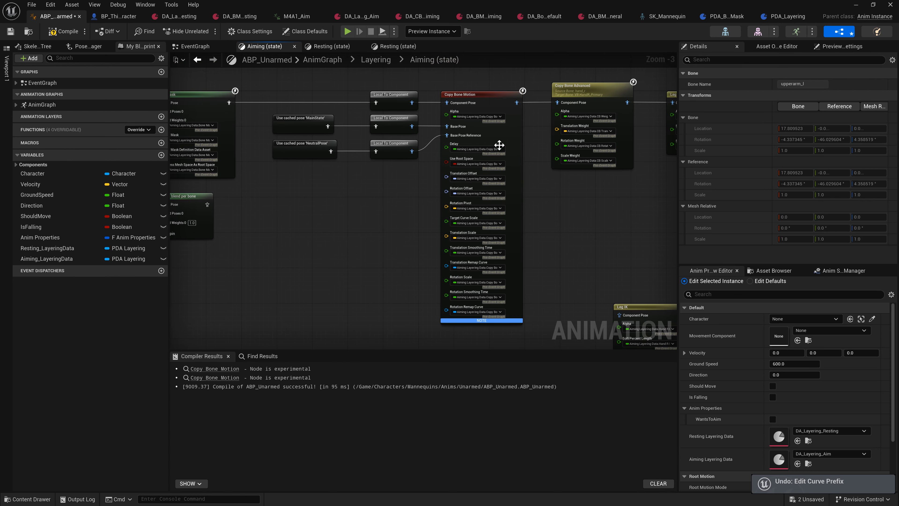
pyautogui.click(497, 107)
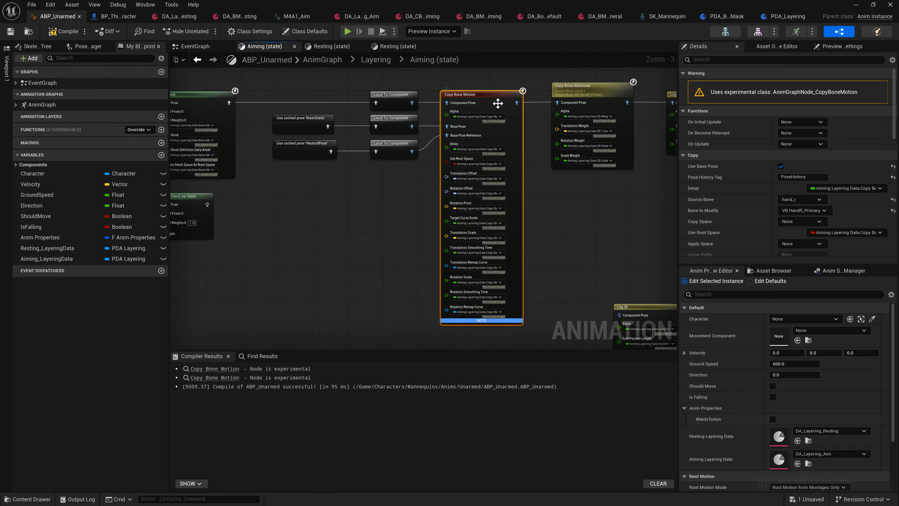
pyautogui.scroll(-2, 752, 176)
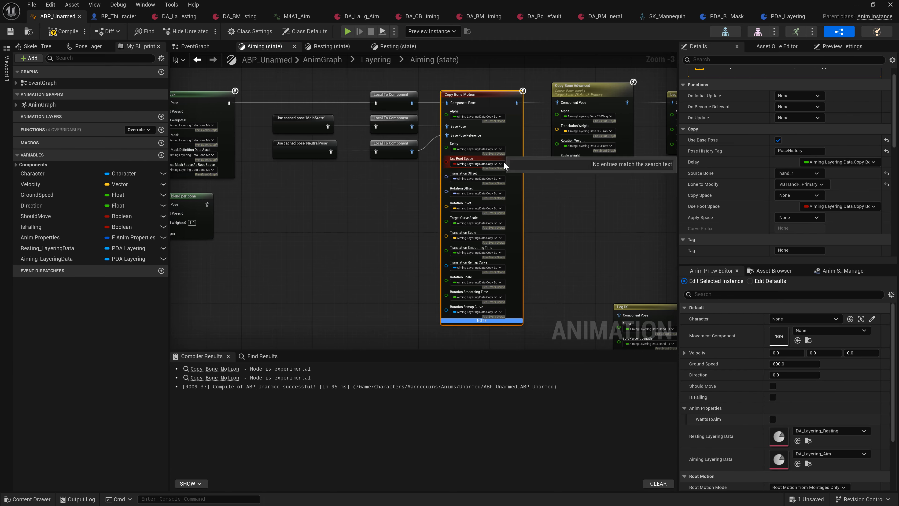
# - Set Copy Space on the Aiming state's Copy Bone Motion node to spine_05, matching the Resting state's node, and compile and save the blueprint
pyautogui.moveTo(479, 154); pyautogui.dragTo(462, 135, button='right')
pyautogui.click(329, 49)
pyautogui.moveTo(243, 147); pyautogui.dragTo(416, 151, button='right')
pyautogui.click(416, 152)
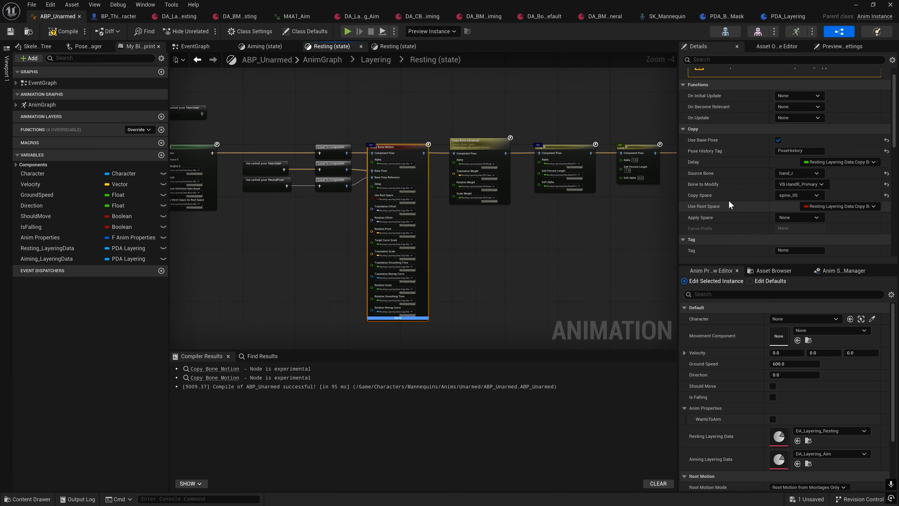
pyautogui.click(265, 47)
pyautogui.click(795, 195)
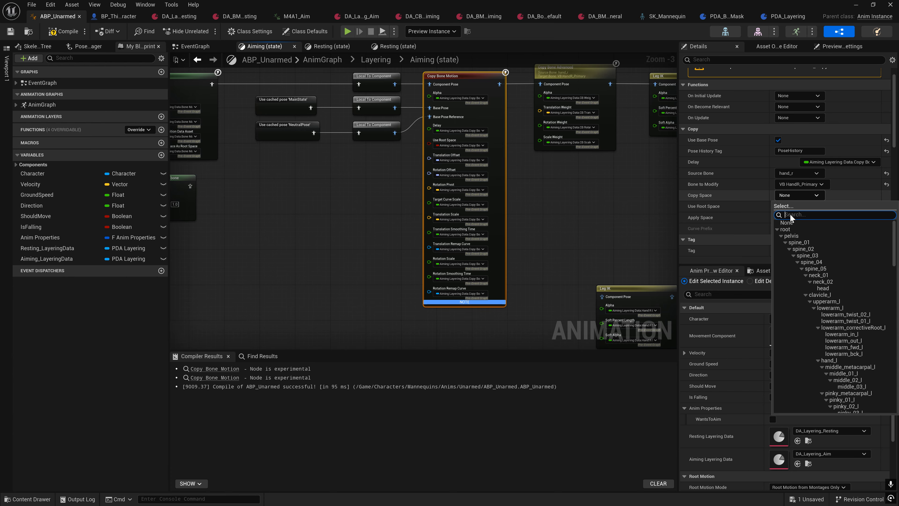
pyautogui.click(816, 269)
pyautogui.moveTo(573, 240); pyautogui.dragTo(534, 267, button='right')
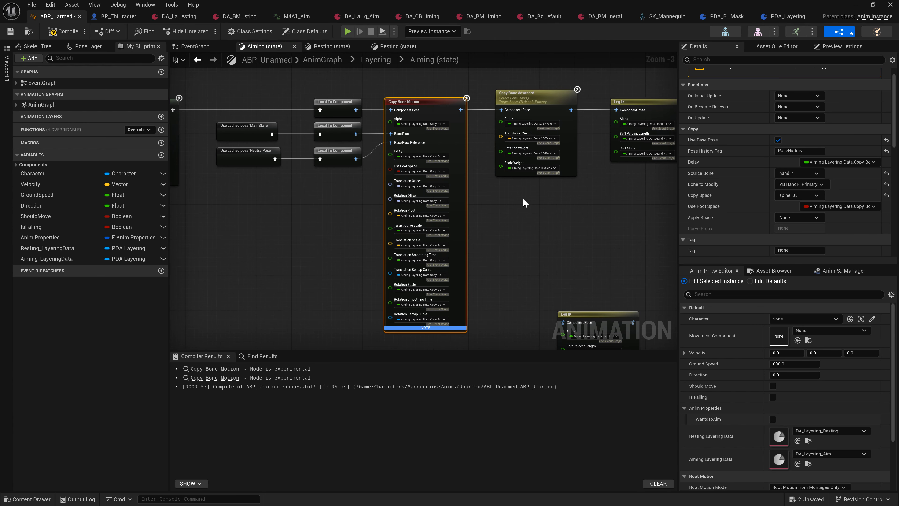
pyautogui.click(64, 32)
pyautogui.click(10, 31)
# - Examine the Resting state's Copy Bone Motion node, its pose inputs, and its Use Base Pose, Delay, Source Bone and Copy Space settings
pyautogui.click(332, 46)
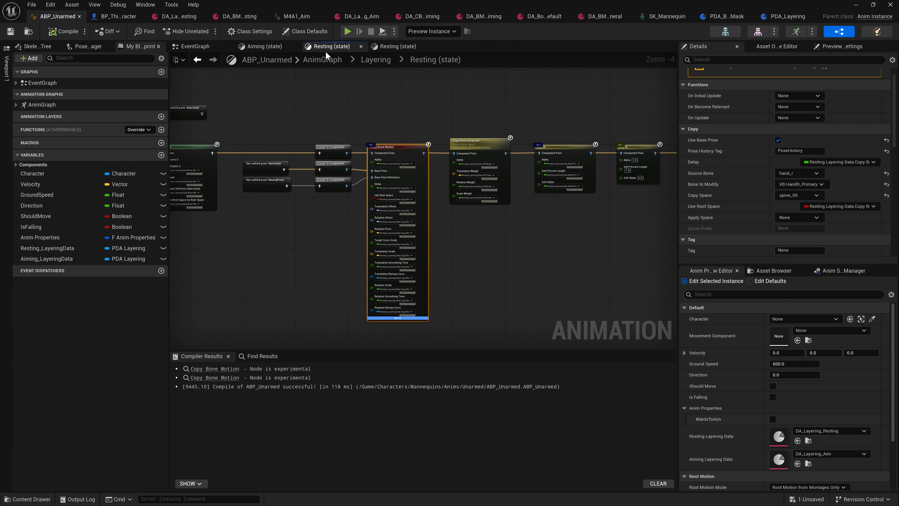
pyautogui.moveTo(530, 282); pyautogui.dragTo(555, 242, button='right')
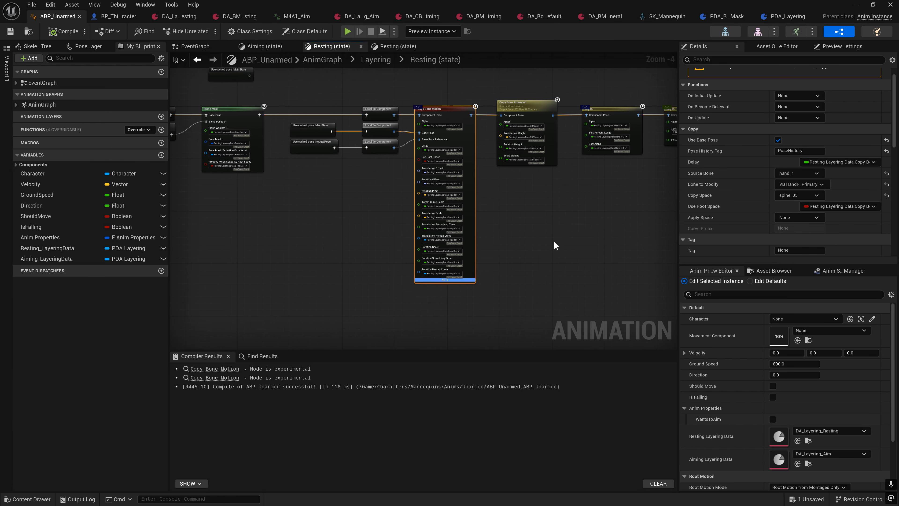
pyautogui.moveTo(699, 151)
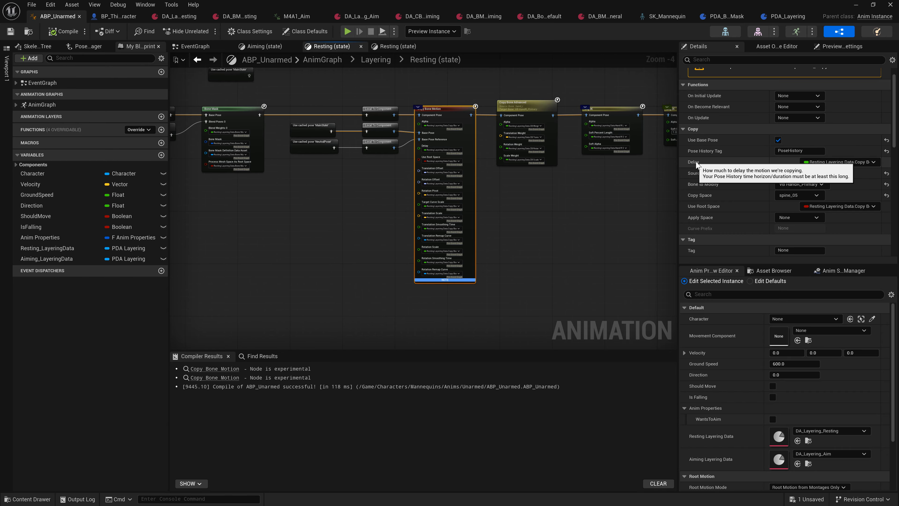
pyautogui.scroll(3, 596, 217)
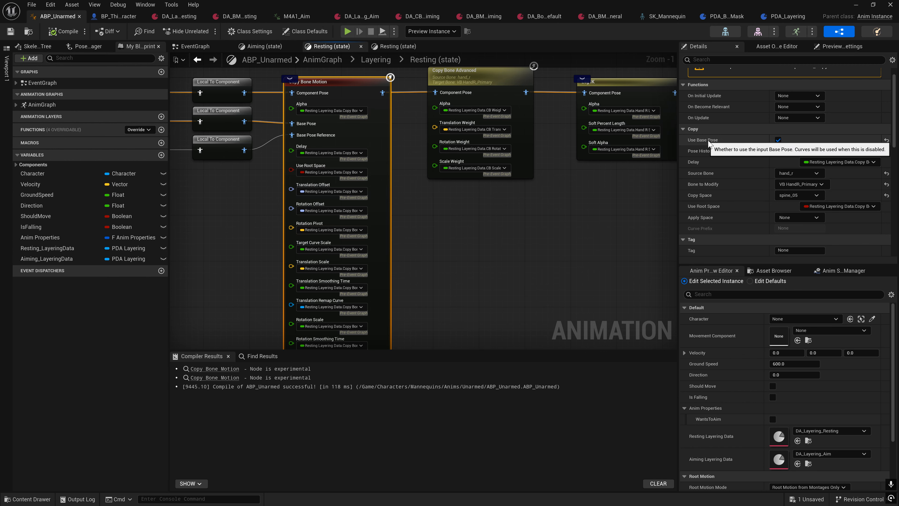
pyautogui.moveTo(429, 210); pyautogui.dragTo(588, 241, button='right')
pyautogui.scroll(-2, 586, 241)
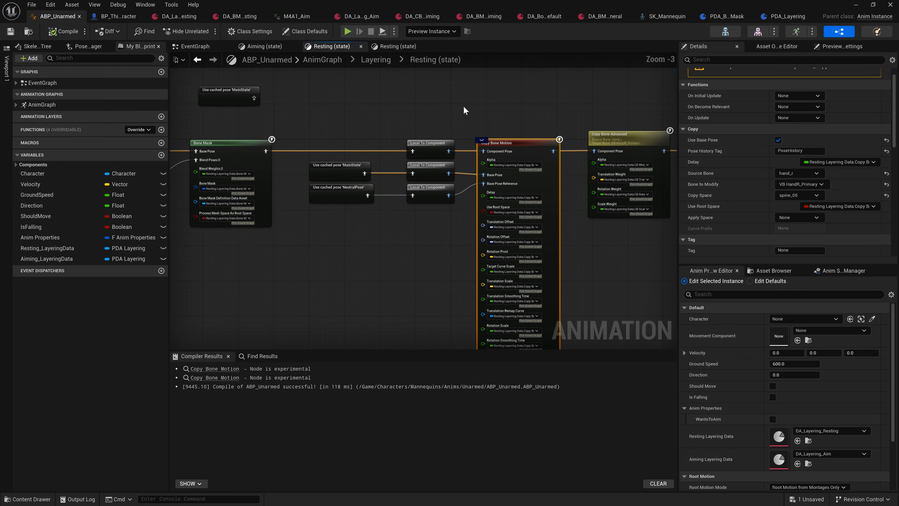
pyautogui.click(582, 275)
pyautogui.moveTo(675, 229); pyautogui.dragTo(642, 218, button='right')
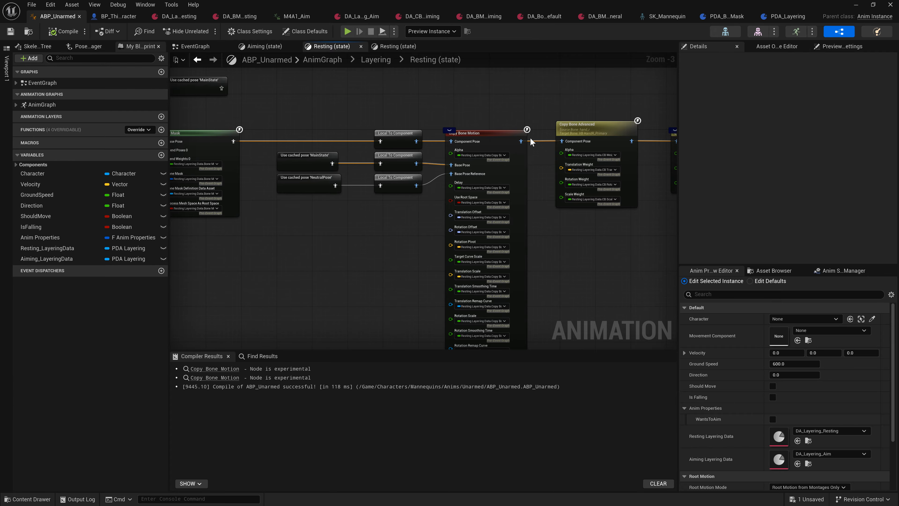
pyautogui.click(510, 141)
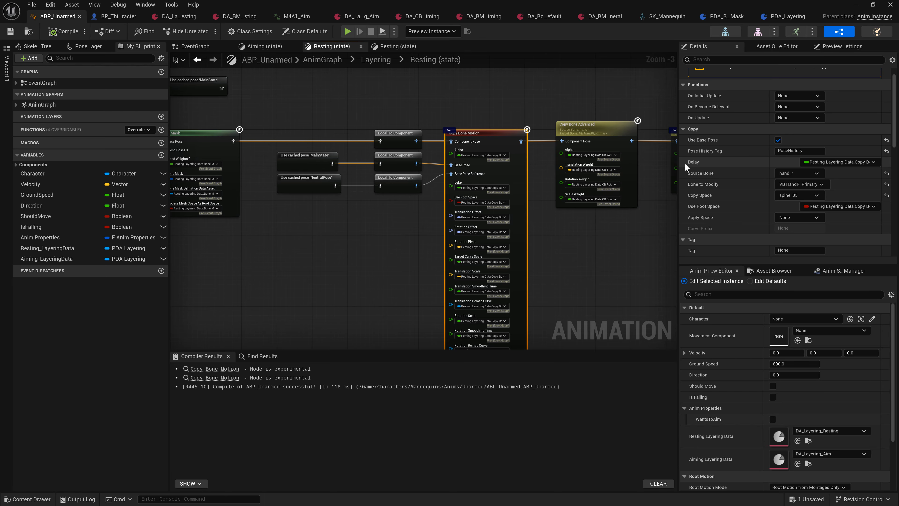
pyautogui.moveTo(471, 199); pyautogui.dragTo(508, 235, button='right')
pyautogui.moveTo(702, 174)
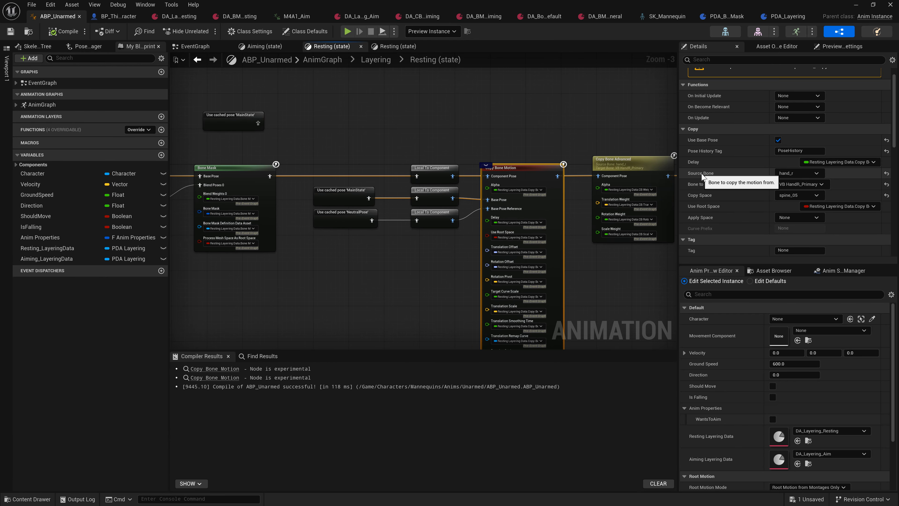
pyautogui.moveTo(697, 197)
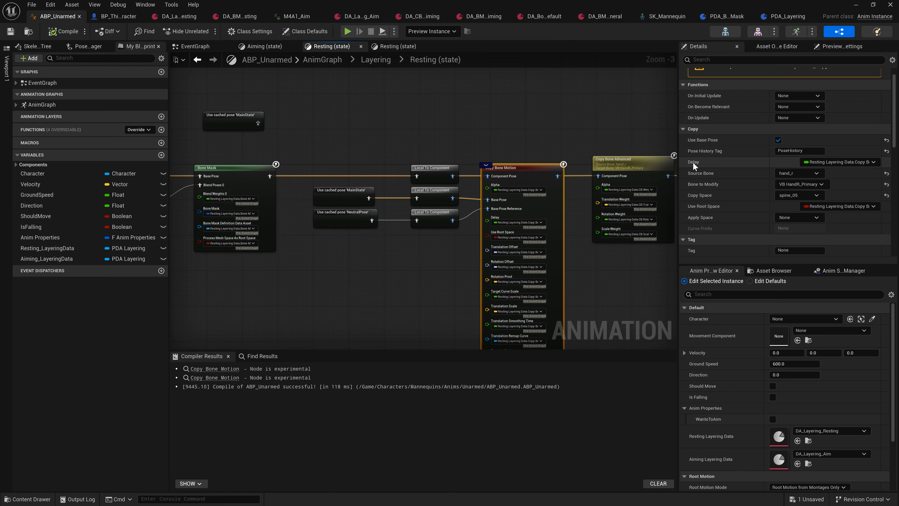
# - Open the top-level AnimGraph and inspect the settings and collected bones of the Pose History node feeding MainState
pyautogui.moveTo(300, 197); pyautogui.dragTo(467, 206)
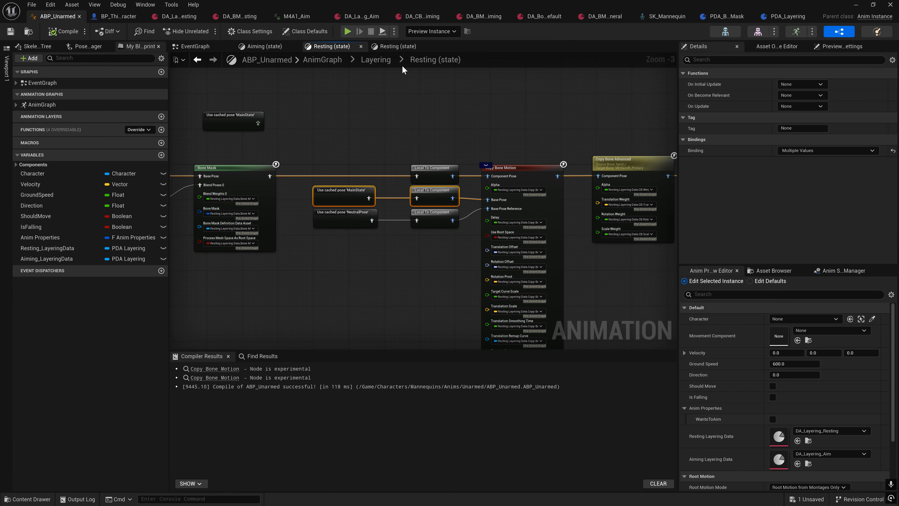
pyautogui.click(263, 47)
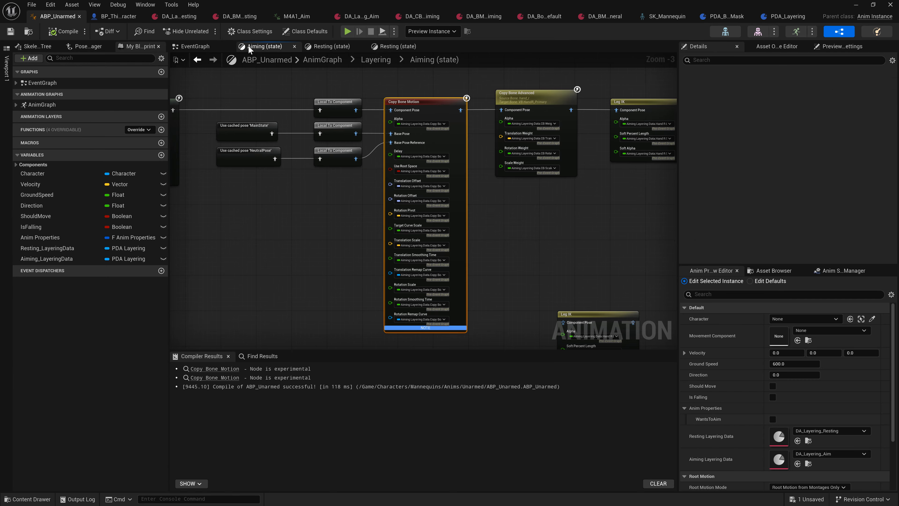
pyautogui.click(375, 60)
pyautogui.click(323, 59)
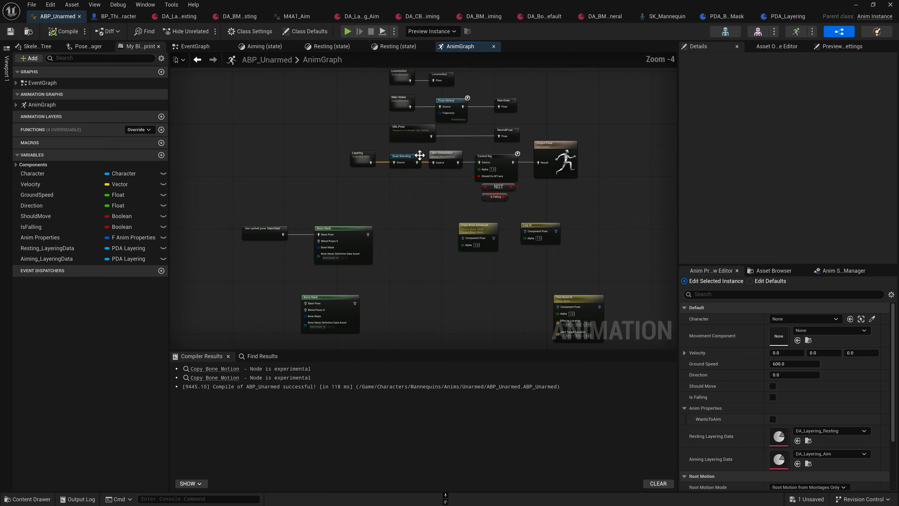
pyautogui.moveTo(419, 155); pyautogui.dragTo(421, 219, button='right')
pyautogui.scroll(4, 420, 219)
pyautogui.click(467, 185)
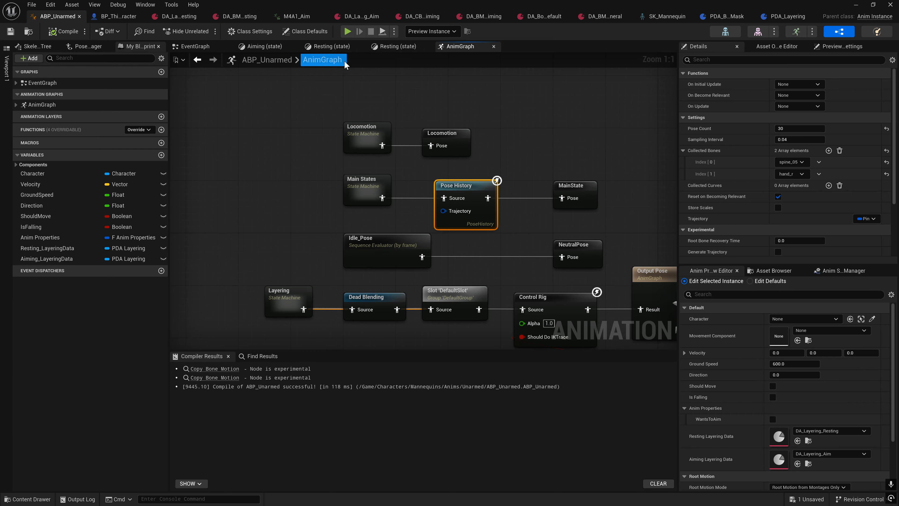
pyautogui.moveTo(384, 97); pyautogui.dragTo(423, 113, button='right')
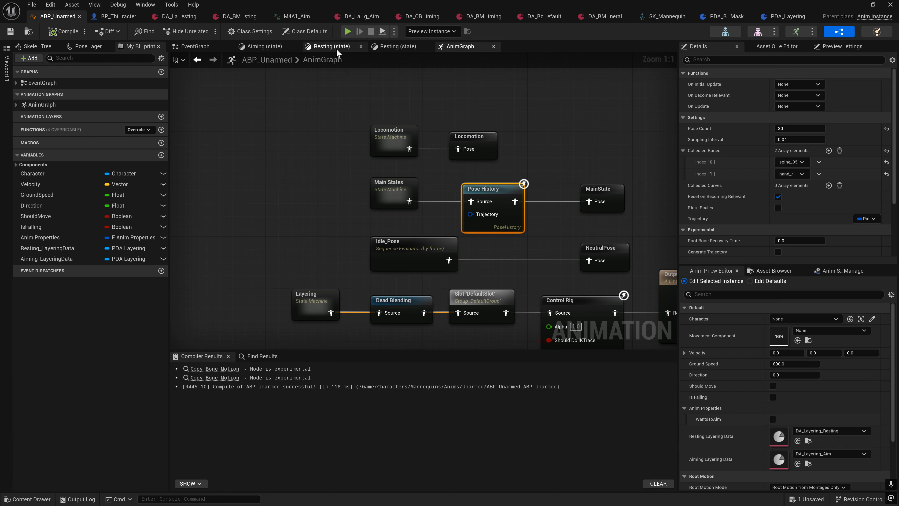
# - Return to the Resting state and check the Copy Bone Motion node's copy settings and its NeutralPose input into Base Pose Reference
pyautogui.click(328, 43)
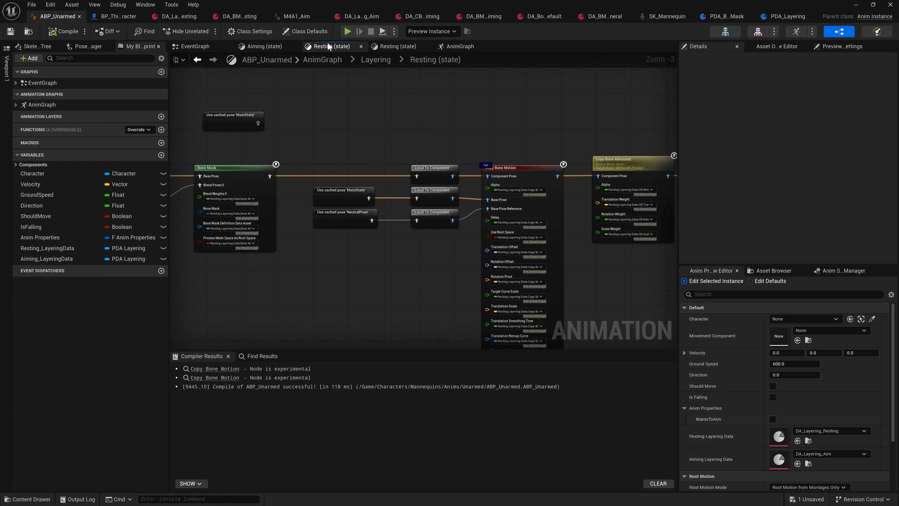
pyautogui.scroll(3, 338, 210)
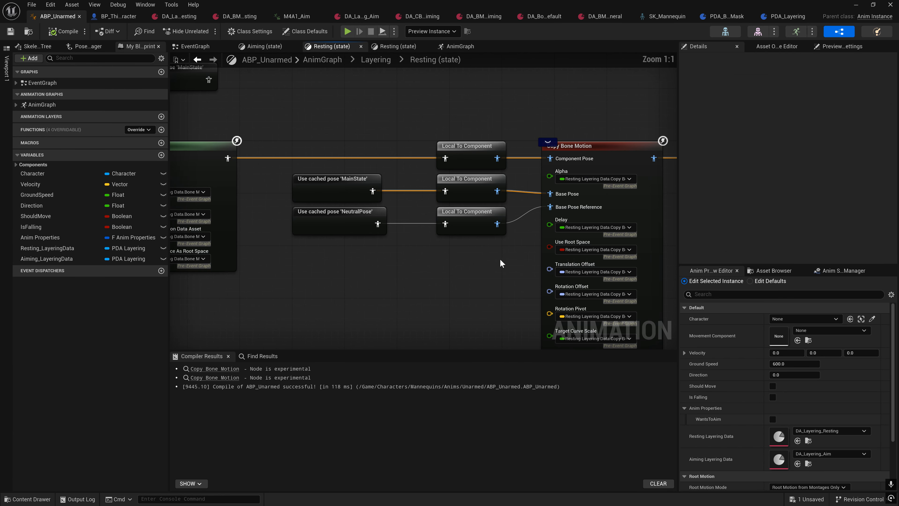
pyautogui.moveTo(510, 247); pyautogui.dragTo(283, 213)
pyautogui.click(601, 150)
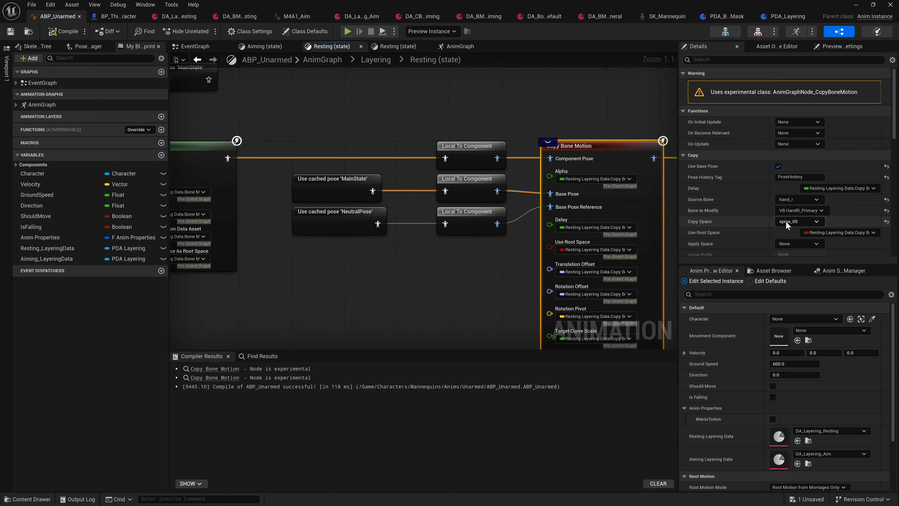
pyautogui.moveTo(507, 251); pyautogui.dragTo(317, 215)
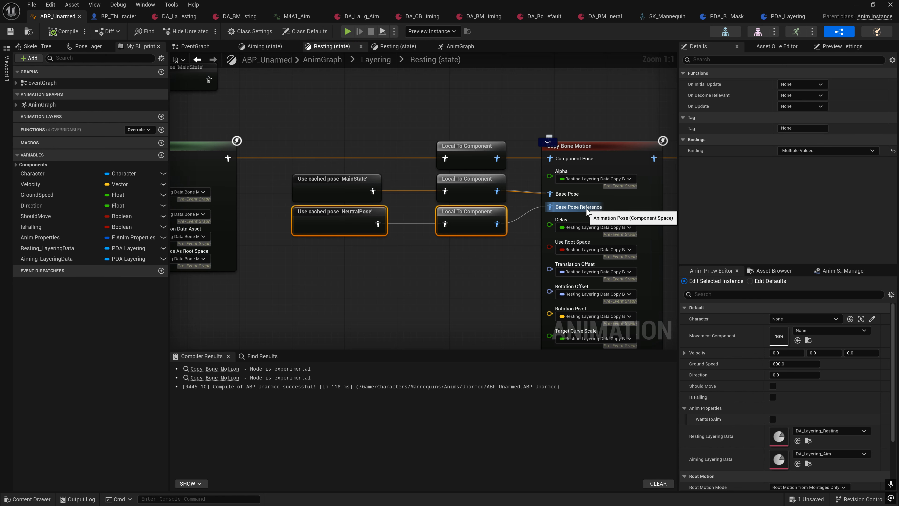
pyautogui.click(620, 160)
pyautogui.scroll(-2, 712, 212)
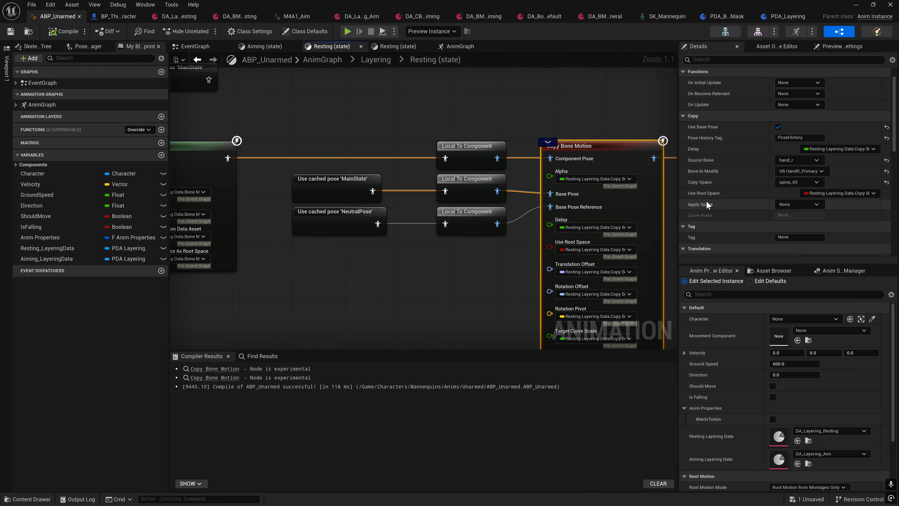
# - Trace the MainState cached pose into Base Pose and read the description of the Copy Bone Motion node's Delay setting
pyautogui.moveTo(332, 228); pyautogui.dragTo(354, 251, button='right')
pyautogui.moveTo(287, 211); pyautogui.dragTo(541, 213)
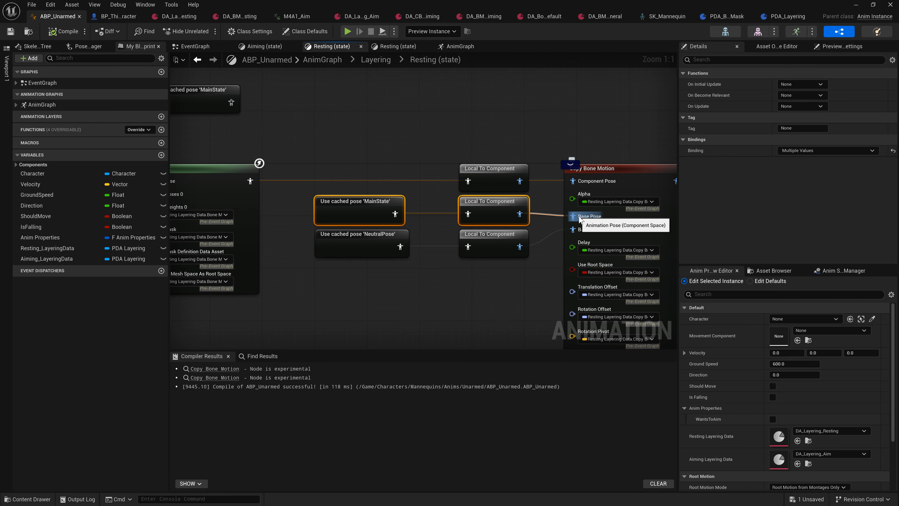
pyautogui.click(616, 173)
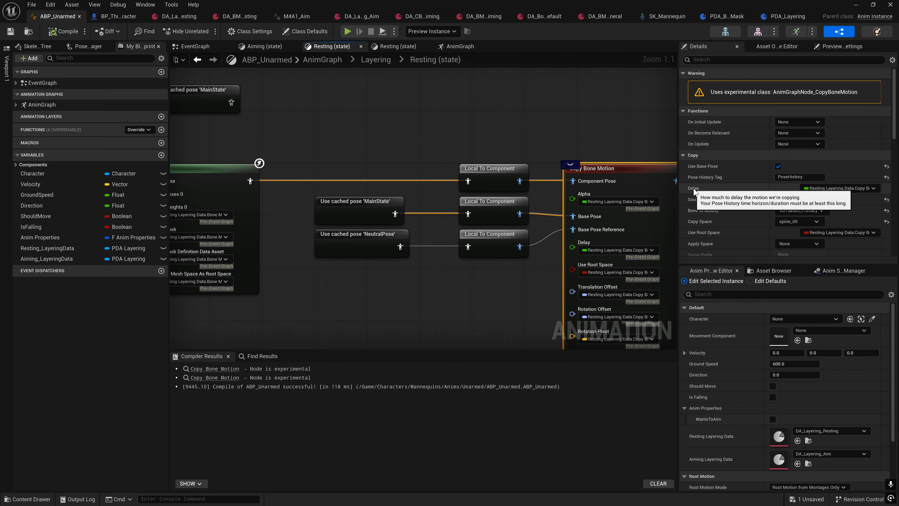
pyautogui.moveTo(296, 206); pyautogui.dragTo(496, 220)
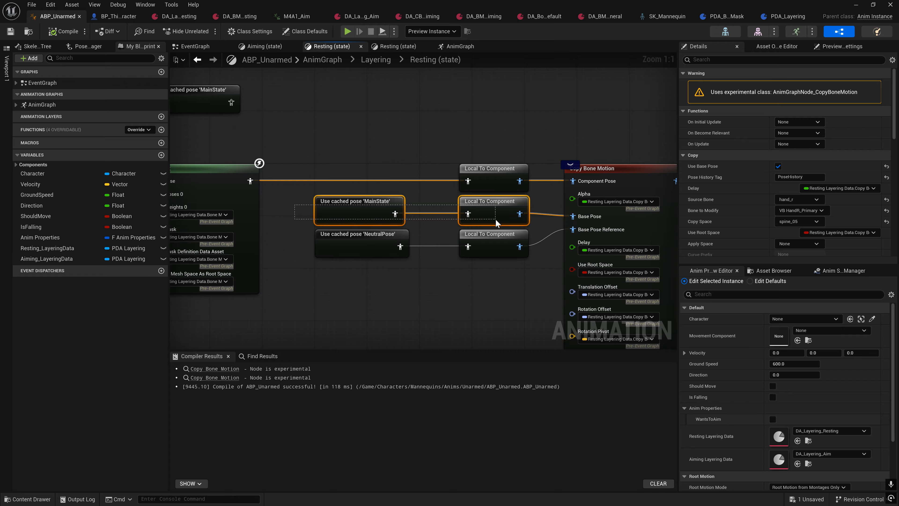
pyautogui.moveTo(567, 217); pyautogui.dragTo(566, 217)
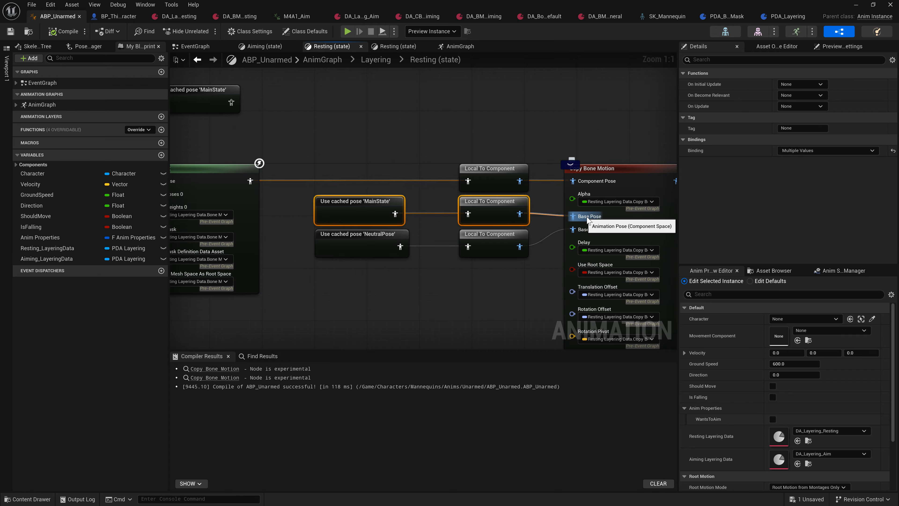
pyautogui.moveTo(491, 252); pyautogui.dragTo(428, 224, button='right')
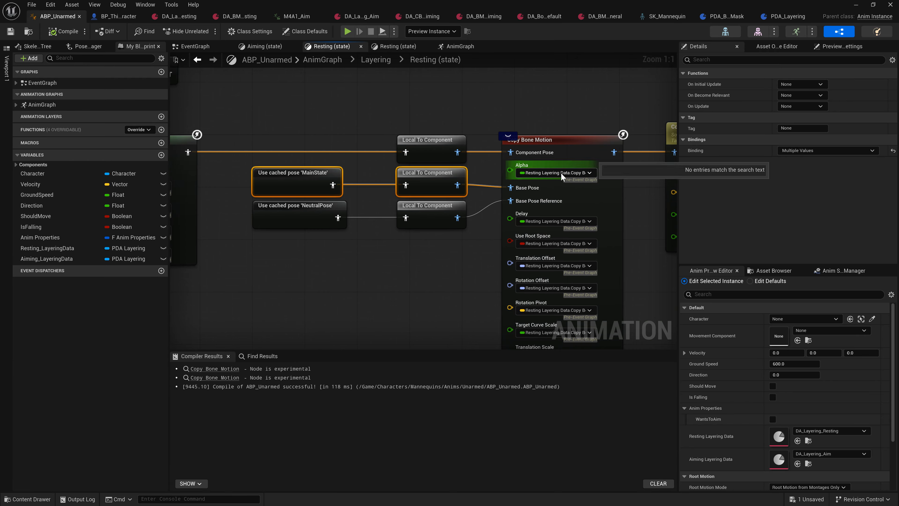
pyautogui.click(566, 144)
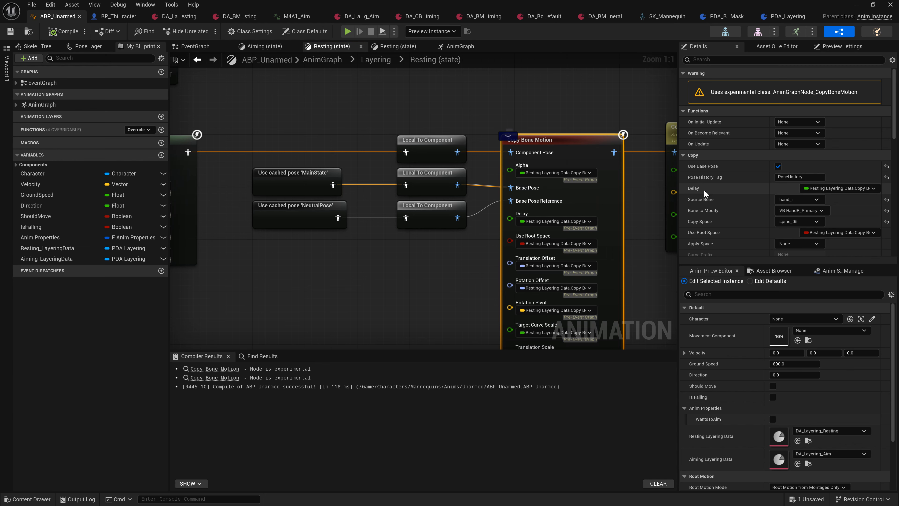
pyautogui.moveTo(695, 190)
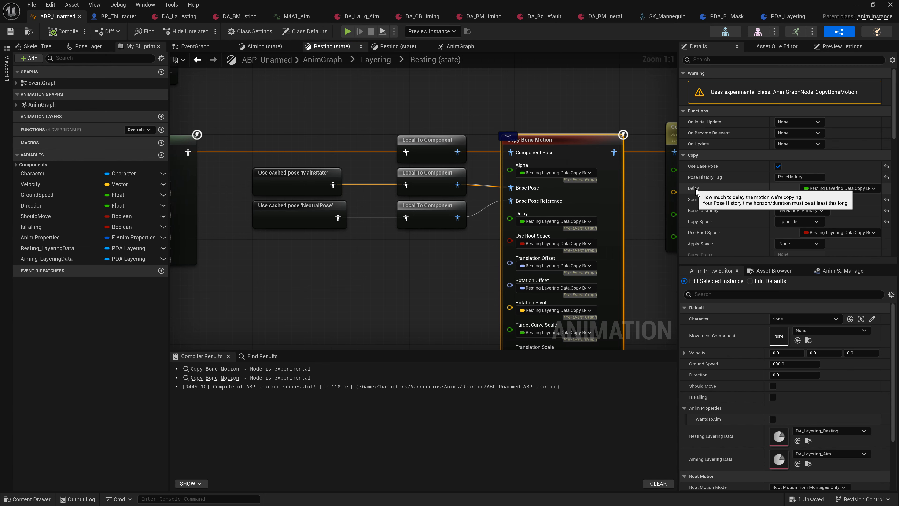
# - Examine the three Local To Component inputs and both cached poses feeding Copy Bone Motion, rechecking the node's Delay and Base Pose Reference
pyautogui.moveTo(511, 188); pyautogui.dragTo(444, 287)
pyautogui.moveTo(440, 274); pyautogui.dragTo(458, 302, button='right')
pyautogui.moveTo(499, 262); pyautogui.dragTo(537, 249, button='right')
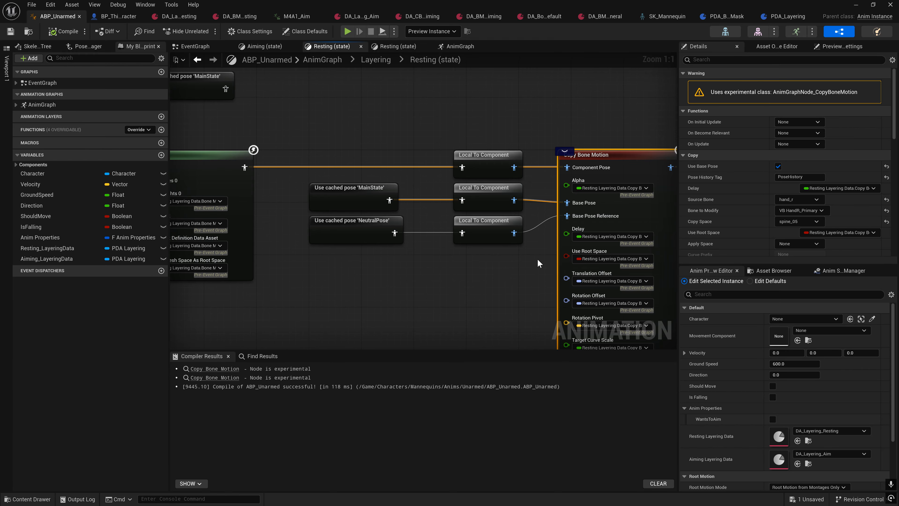
pyautogui.moveTo(538, 258); pyautogui.dragTo(547, 240, button='right')
pyautogui.moveTo(547, 241); pyautogui.dragTo(330, 111)
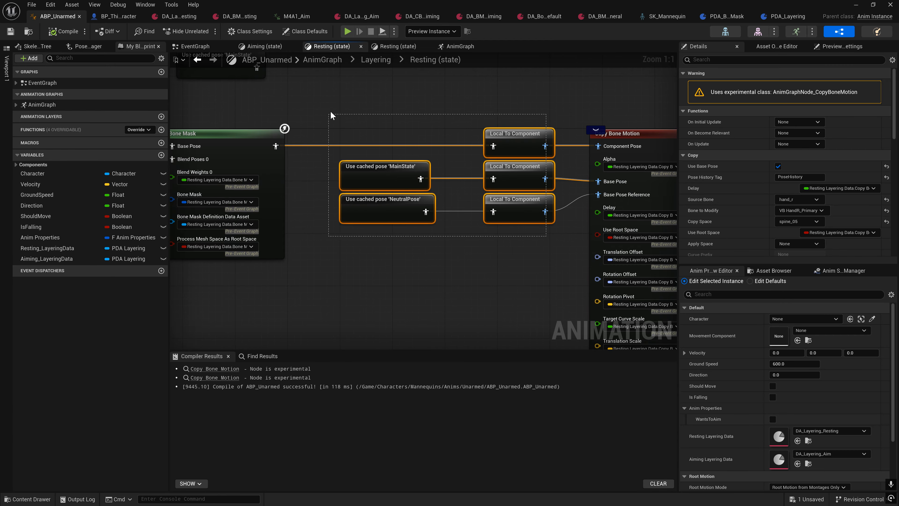
pyautogui.moveTo(509, 243); pyautogui.dragTo(458, 286, button='right')
pyautogui.click(458, 286)
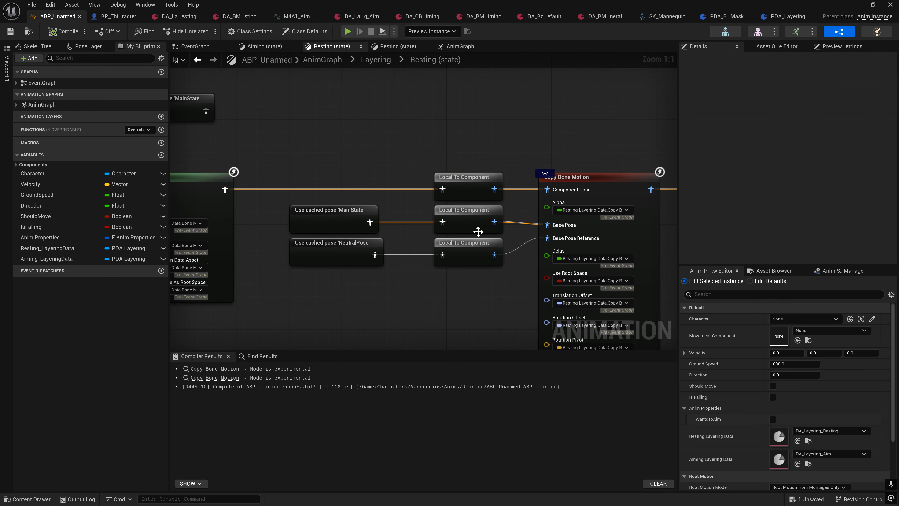
pyautogui.moveTo(515, 229); pyautogui.dragTo(280, 215)
pyautogui.moveTo(359, 307); pyautogui.dragTo(414, 266, button='right')
pyautogui.click(400, 255)
pyautogui.click(629, 138)
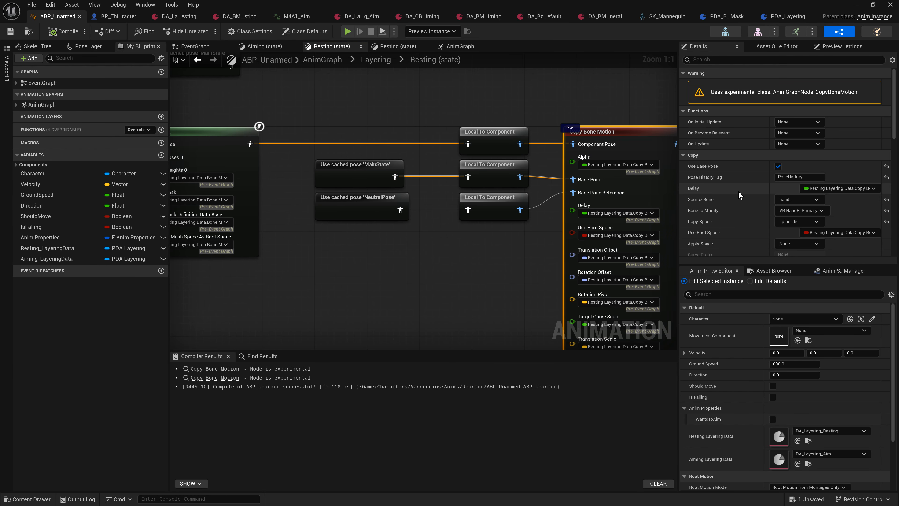
pyautogui.moveTo(689, 192)
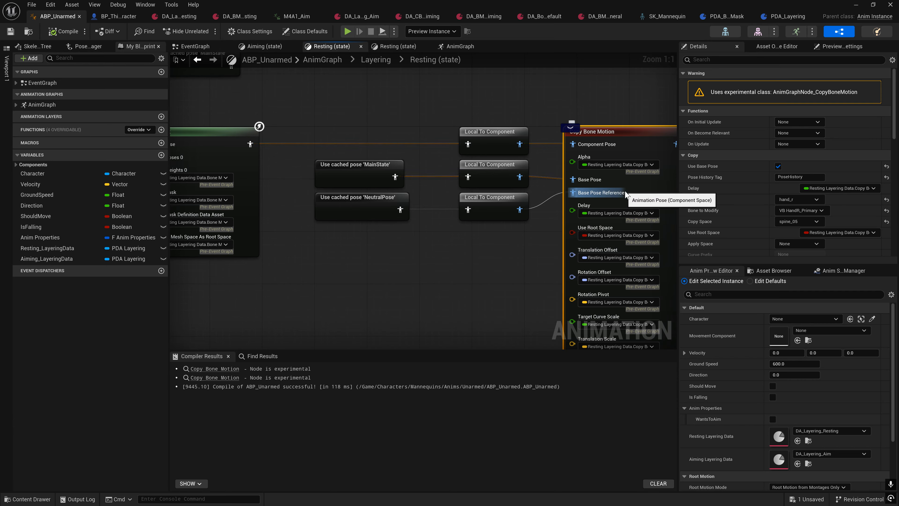
pyautogui.moveTo(512, 253); pyautogui.dragTo(458, 258, button='right')
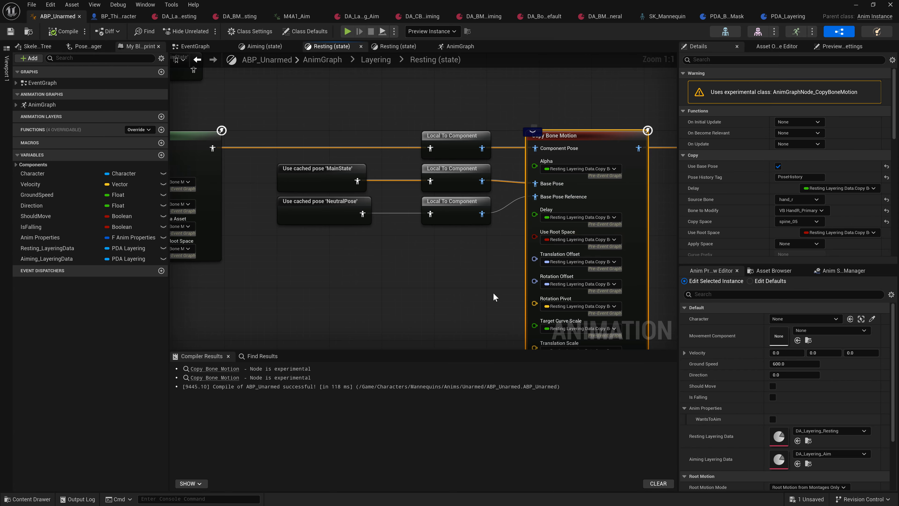
# - Open Notepad and review the Basic workflow notes on Copy Motion, Copy Space and Apply Space beside the Copy Bone Motion node
pyautogui.press('super')
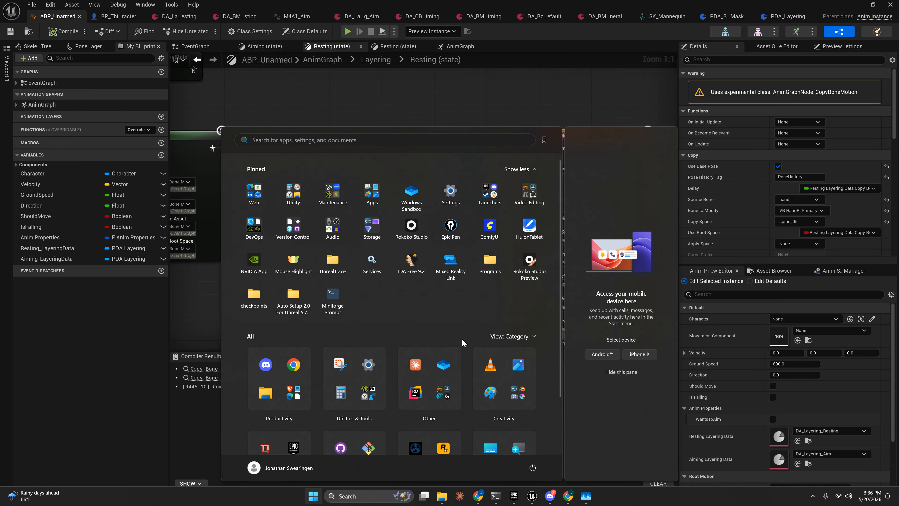
pyautogui.write('notepad')
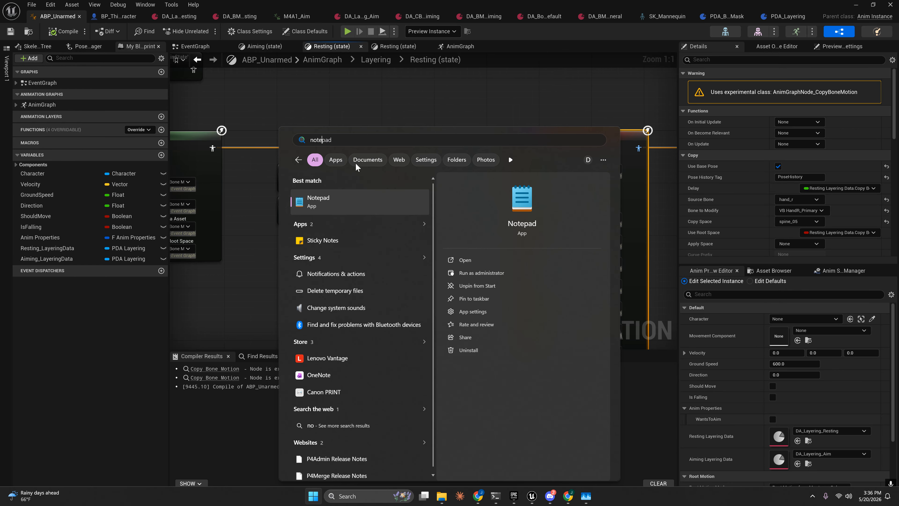
pyautogui.press('Return')
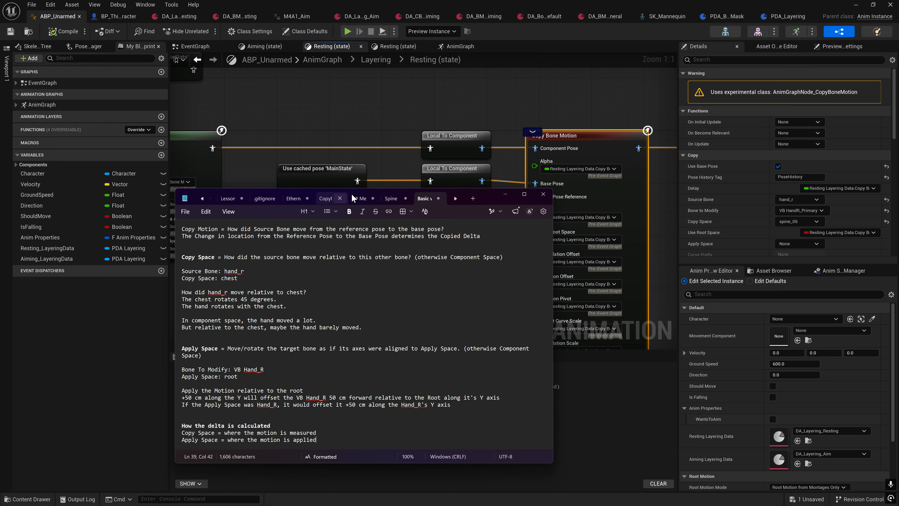
pyautogui.moveTo(489, 202); pyautogui.dragTo(792, 159)
pyautogui.scroll(3, 734, 168)
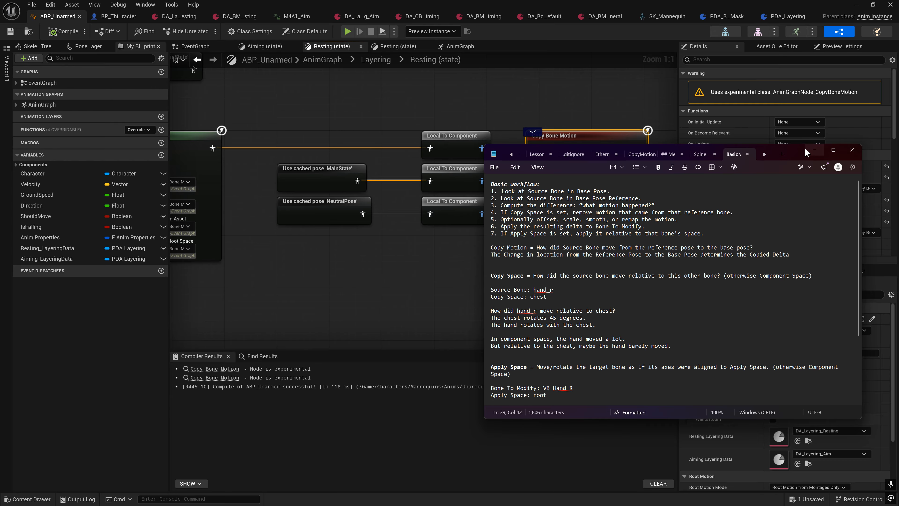
pyautogui.moveTo(802, 155); pyautogui.dragTo(593, 243)
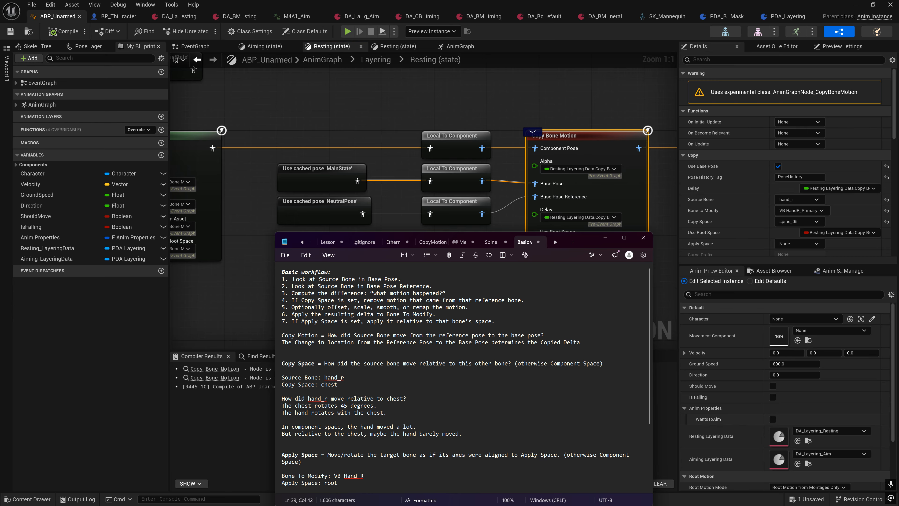
pyautogui.scroll(-1, 466, 378)
pyautogui.scroll(1, 466, 378)
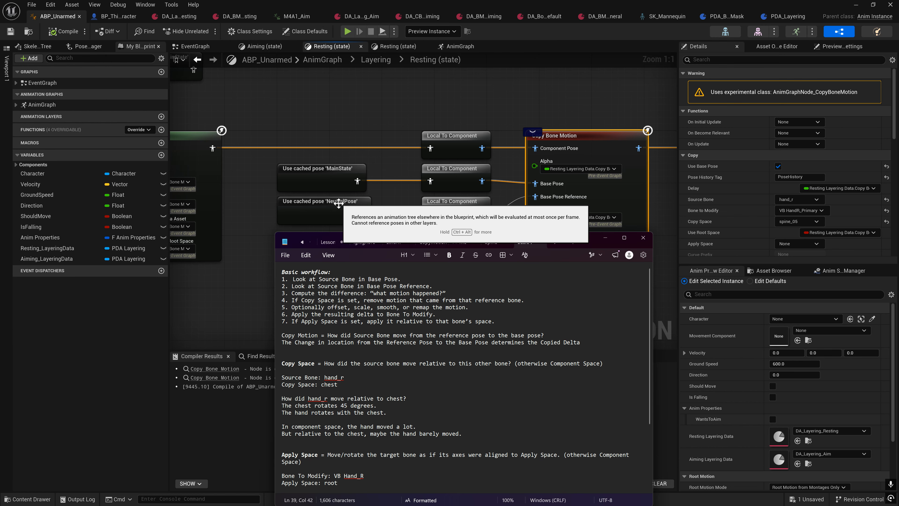
# - Return to the Unreal editor, open the M4A1_Aim animation and view the character's aiming pose around the hand_r bone
pyautogui.moveTo(335, 204); pyautogui.dragTo(358, 191, button='right')
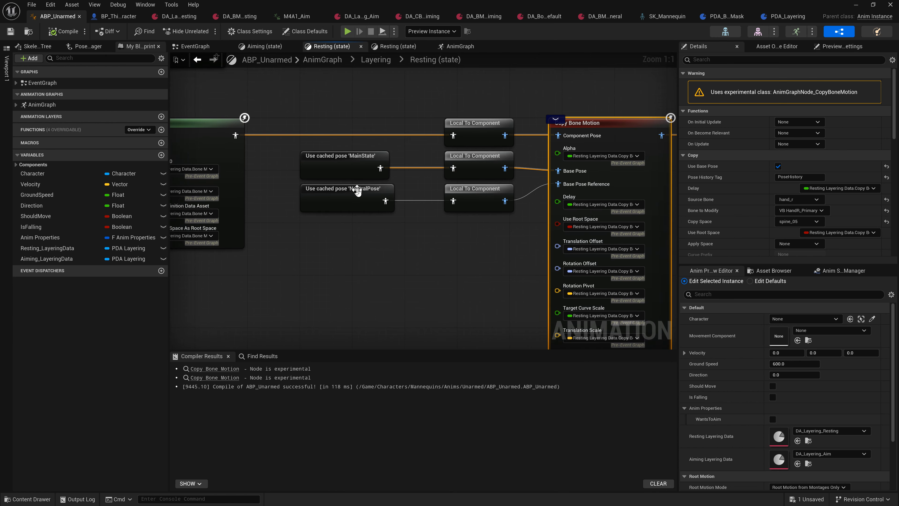
pyautogui.click(601, 18)
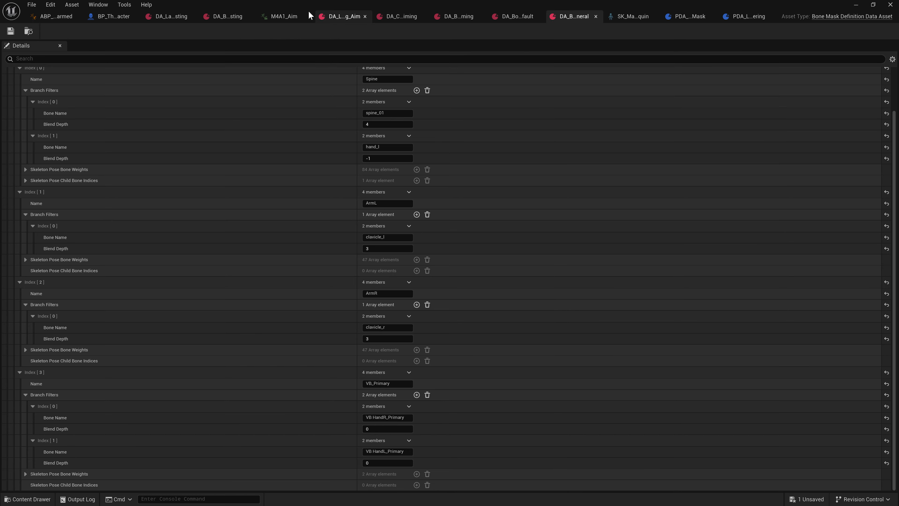
pyautogui.click(282, 16)
pyautogui.scroll(-3, 456, 215)
pyautogui.moveTo(456, 215)
pyautogui.mouseDown(button='right')
pyautogui.moveTo(468, 214)
pyautogui.moveTo(455, 209)
pyautogui.moveTo(453, 188)
pyautogui.moveTo(447, 206)
pyautogui.mouseUp(button='right')
pyautogui.press('e')
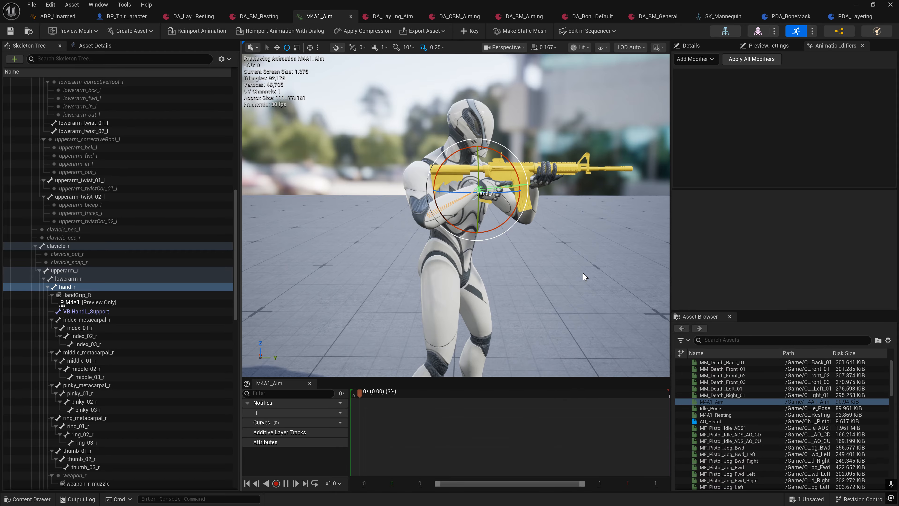
pyautogui.moveTo(583, 273); pyautogui.dragTo(587, 270, button='right')
pyautogui.press('s')
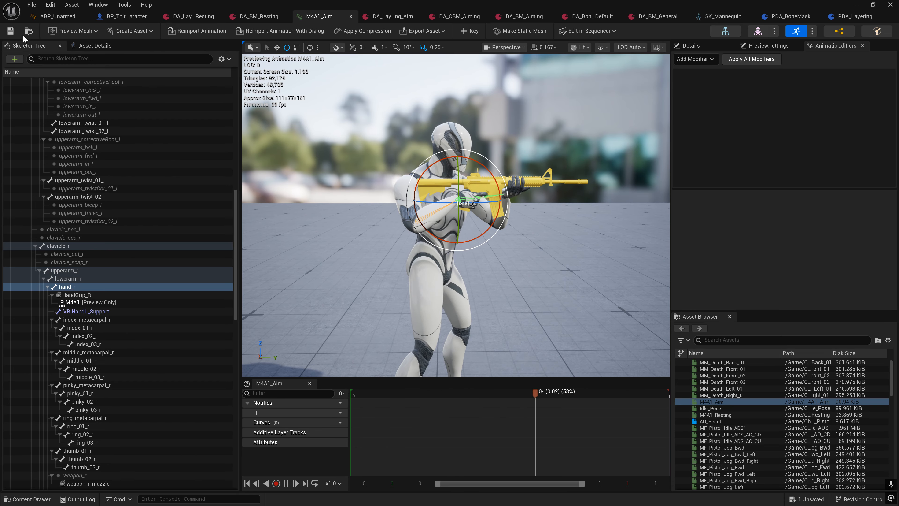
# - Open the Idle_Pose animation from the Mannequins Anims Layering folder to view the neutral reference pose
pyautogui.hotkey('ctrl', 'space')
pyautogui.click(55, 389)
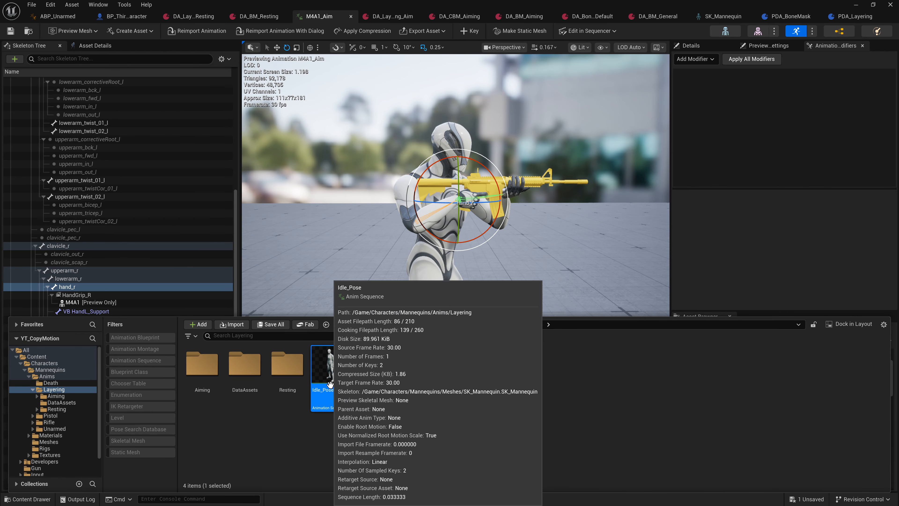
pyautogui.doubleClick(330, 385)
pyautogui.scroll(-3, 492, 267)
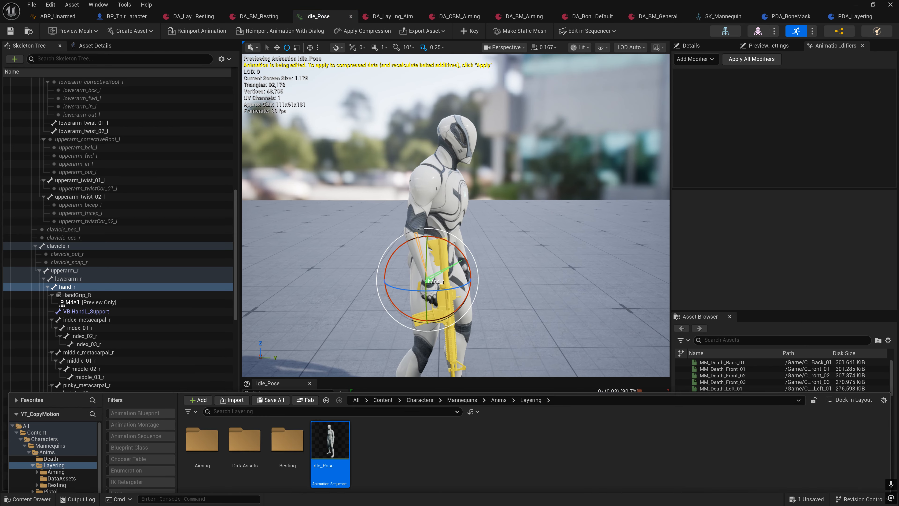
# - Examine the Idle_Pose character from several distances and angles, focusing on the hand_r bone and the attached rifle
pyautogui.moveTo(492, 267)
pyautogui.mouseDown(button='right')
pyautogui.moveTo(494, 277)
pyautogui.moveTo(492, 268)
pyautogui.mouseUp(button='right')
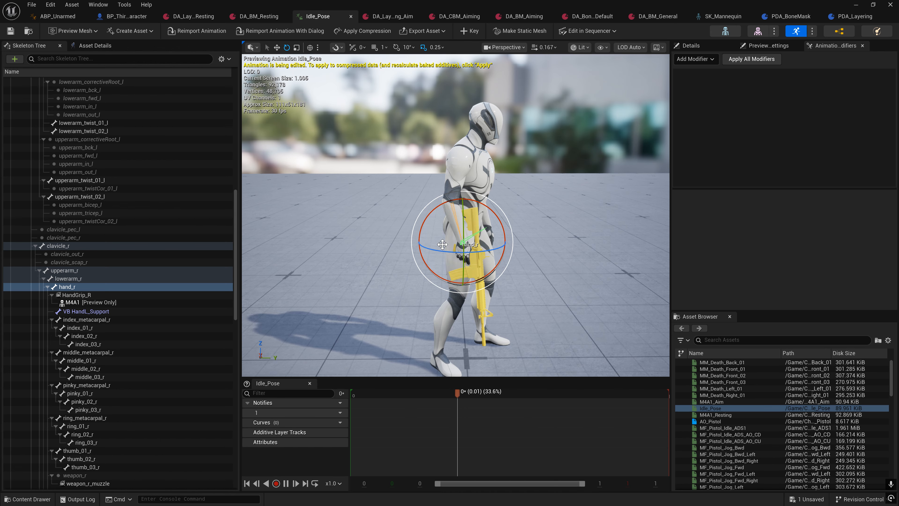
pyautogui.moveTo(414, 225); pyautogui.dragTo(414, 203, button='right')
pyautogui.press('w')
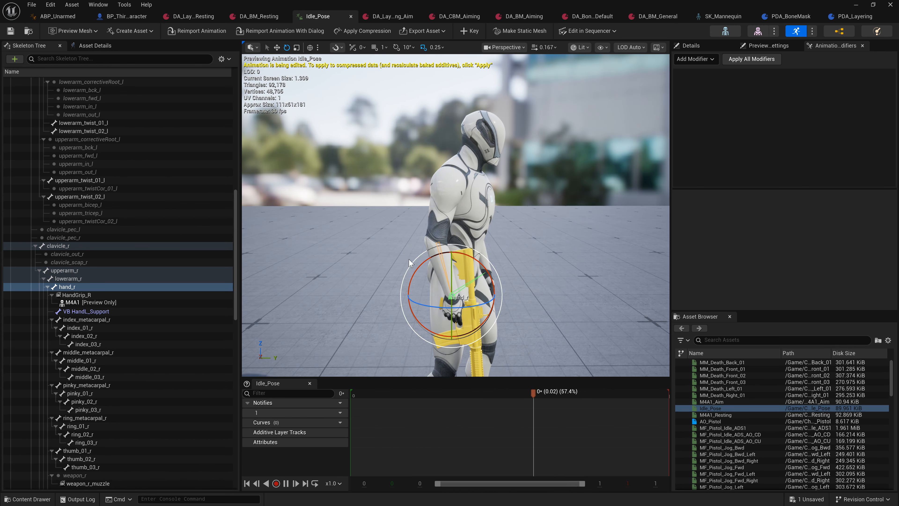
pyautogui.press('space')
pyautogui.press('s')
pyautogui.moveTo(420, 256); pyautogui.dragTo(415, 268, button='right')
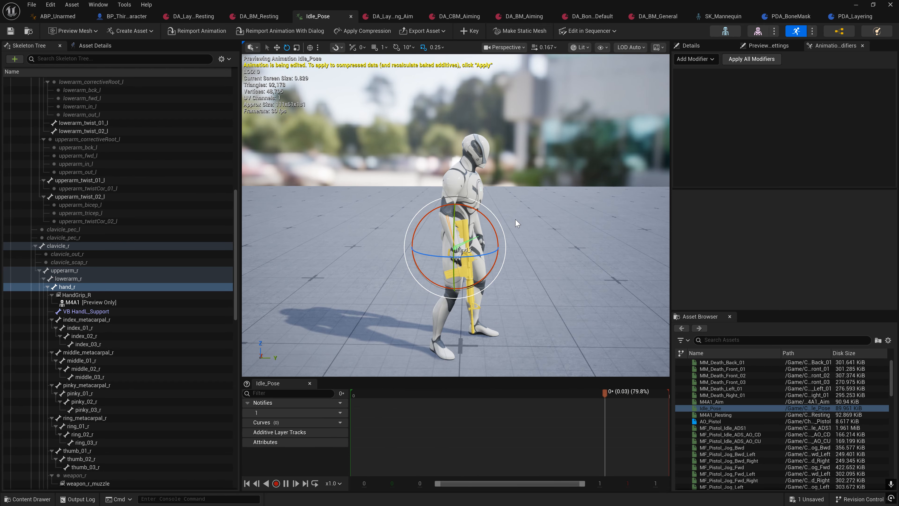
pyautogui.press('w')
pyautogui.press('a')
pyautogui.moveTo(519, 219); pyautogui.dragTo(522, 217, button='right')
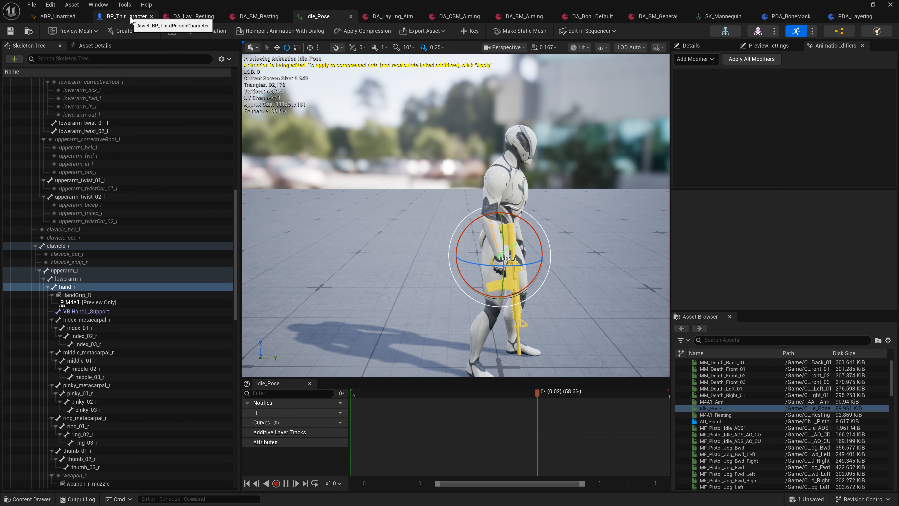
# - Return to ABP_Unarmed's Resting state and review the Copy Bone Motion node's pose inputs and Copy settings
pyautogui.click(58, 17)
pyautogui.moveTo(483, 202); pyautogui.dragTo(342, 269, button='right')
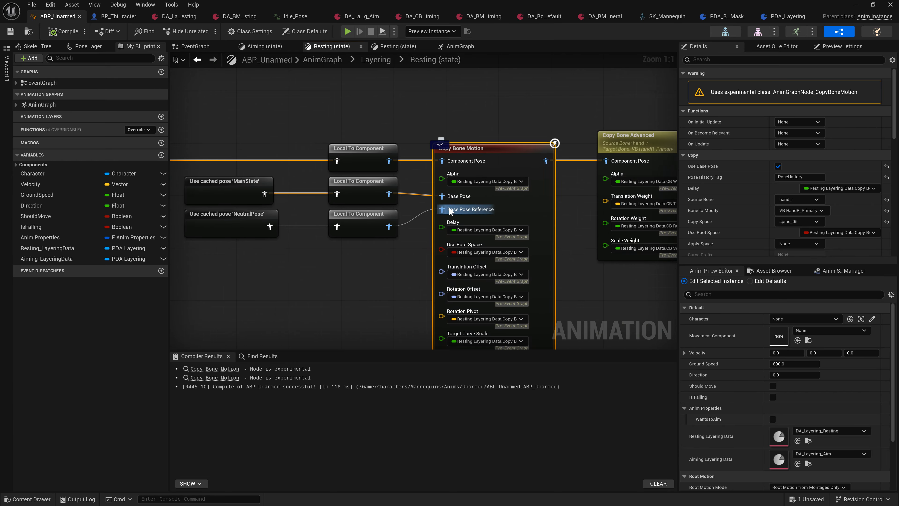
pyautogui.scroll(-2, 745, 228)
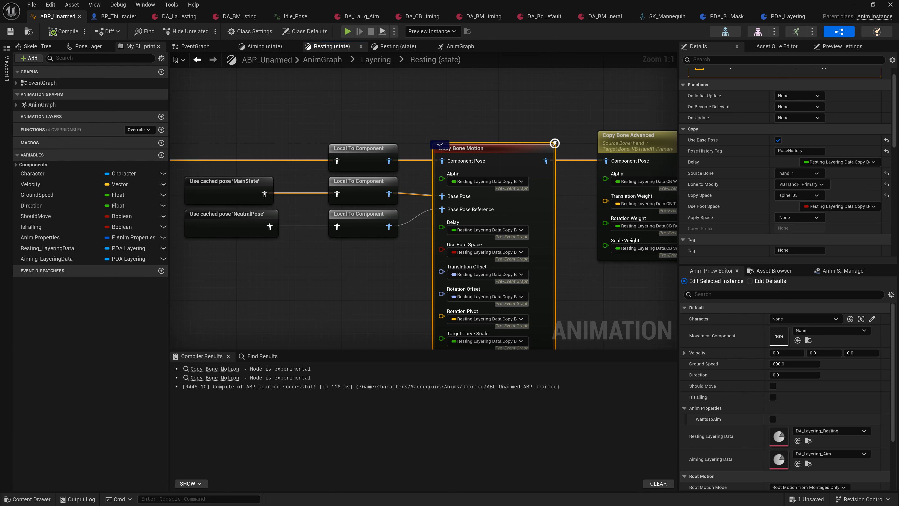
# - Open the Notepad workflow notes, read the Copy Space section, and check the Copy Space description on the Copy Bone Motion node
pyautogui.press('super')
pyautogui.click(598, 499)
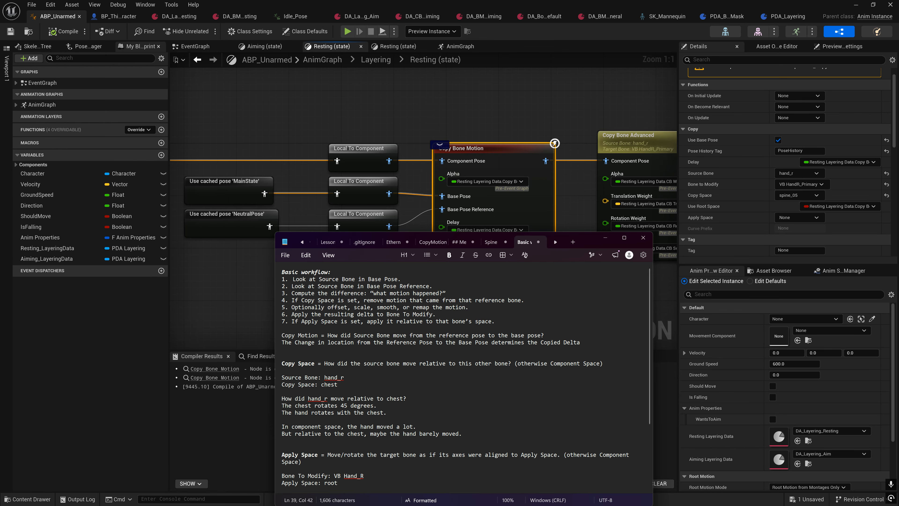
pyautogui.scroll(-3, 455, 377)
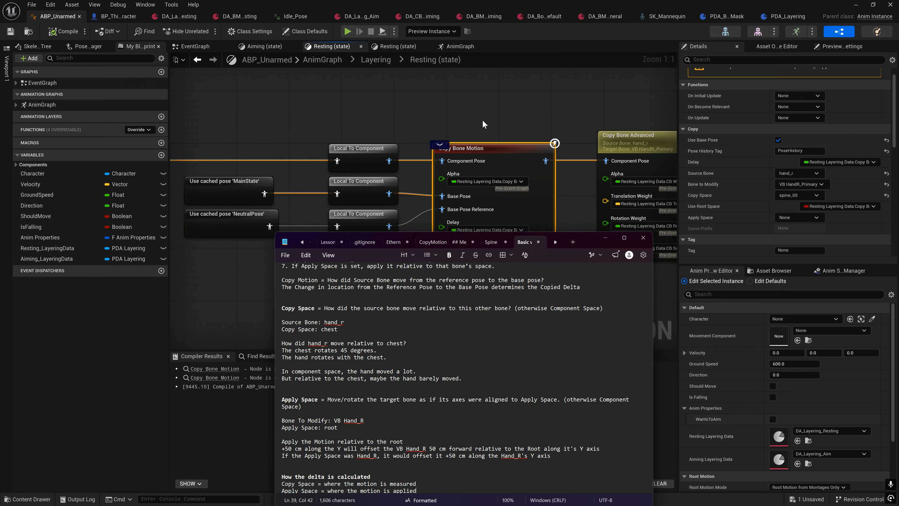
pyautogui.click(285, 301)
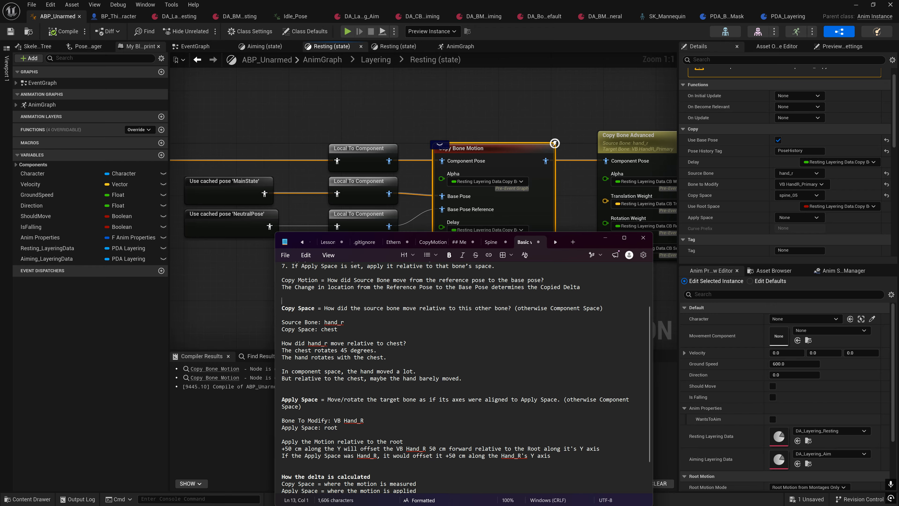
pyautogui.scroll(-1, 455, 377)
pyautogui.scroll(-1, 455, 377)
pyautogui.scroll(1, 455, 377)
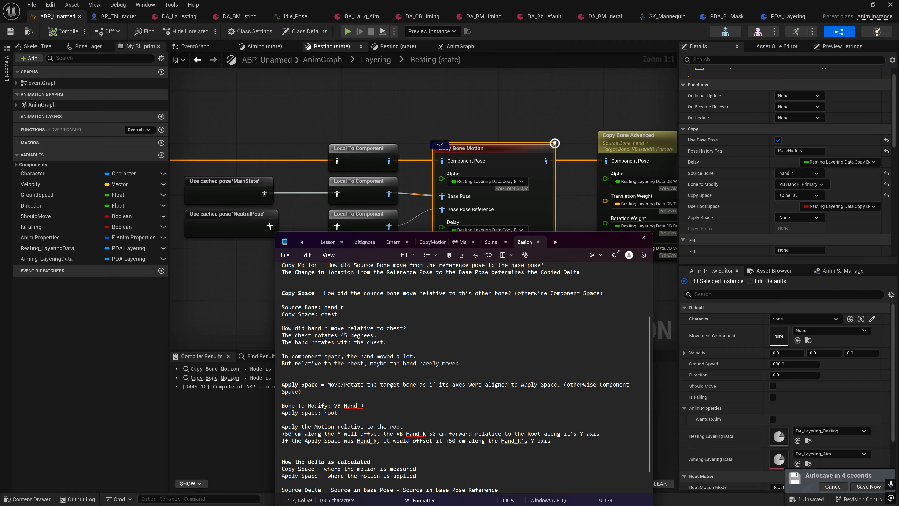
pyautogui.scroll(-1, 456, 377)
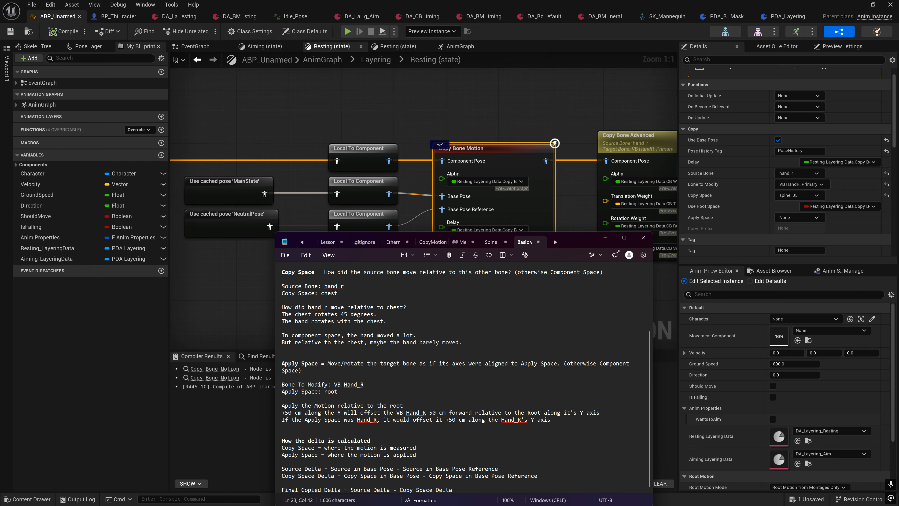
pyautogui.moveTo(697, 196)
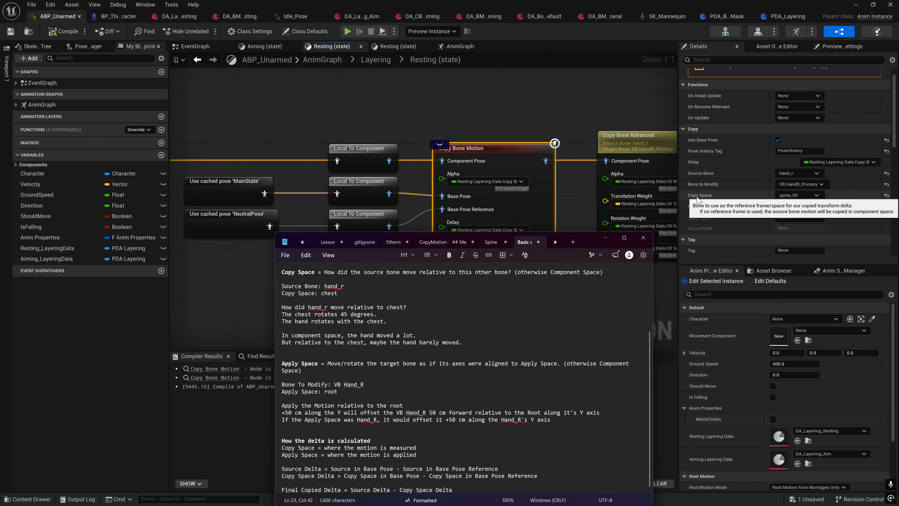
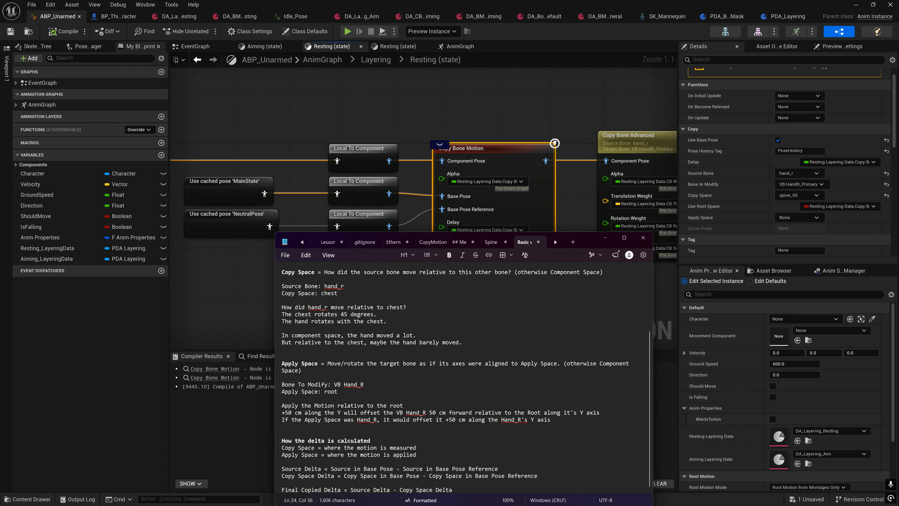
# - Move the notes up to read the Apply Space section, and set the Copy Bone Motion node's Apply Space to root
pyautogui.moveTo(574, 241); pyautogui.dragTo(615, 102)
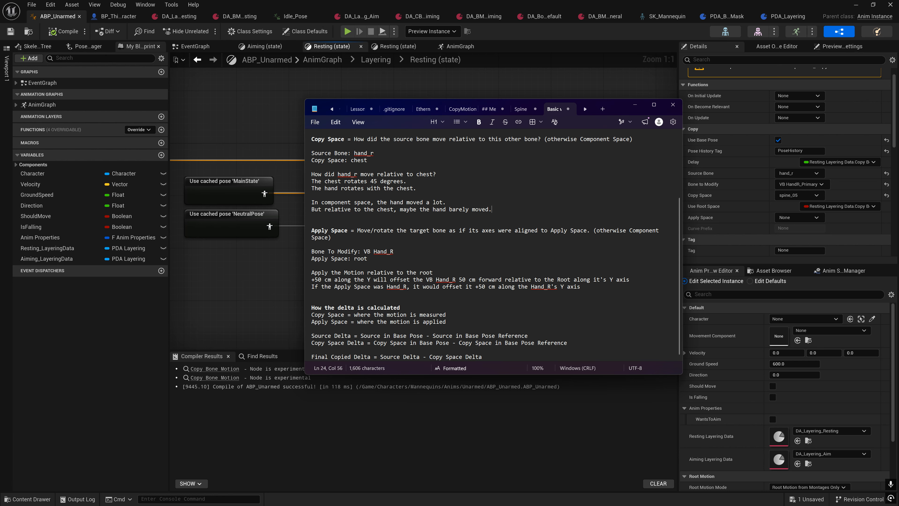
pyautogui.scroll(1, 494, 244)
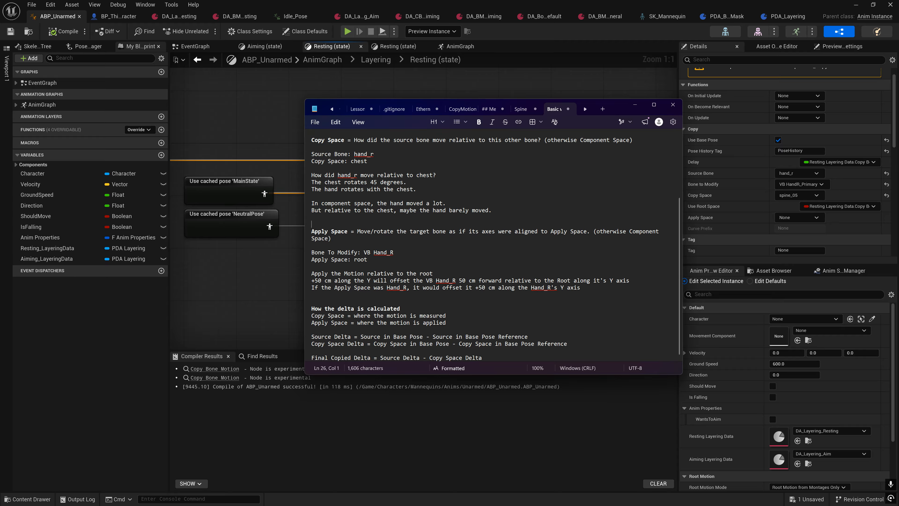
pyautogui.moveTo(709, 220)
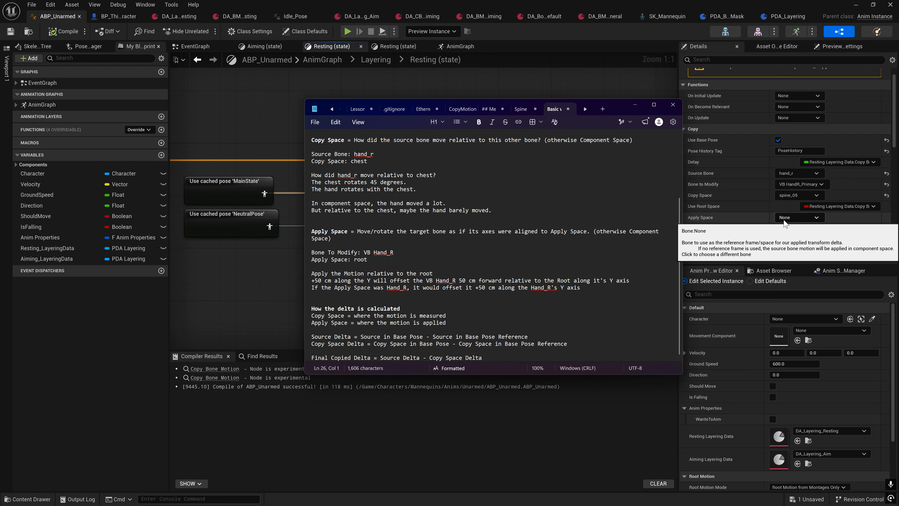
pyautogui.click(784, 221)
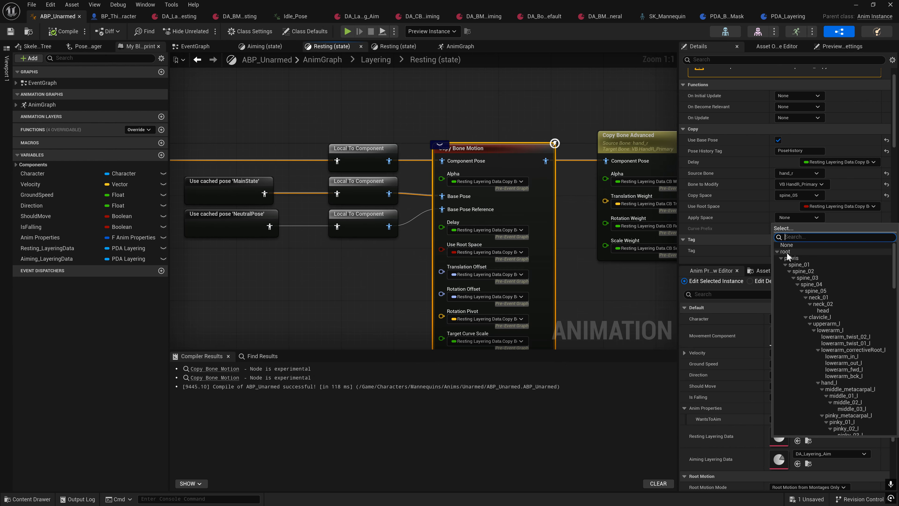
pyautogui.click(786, 252)
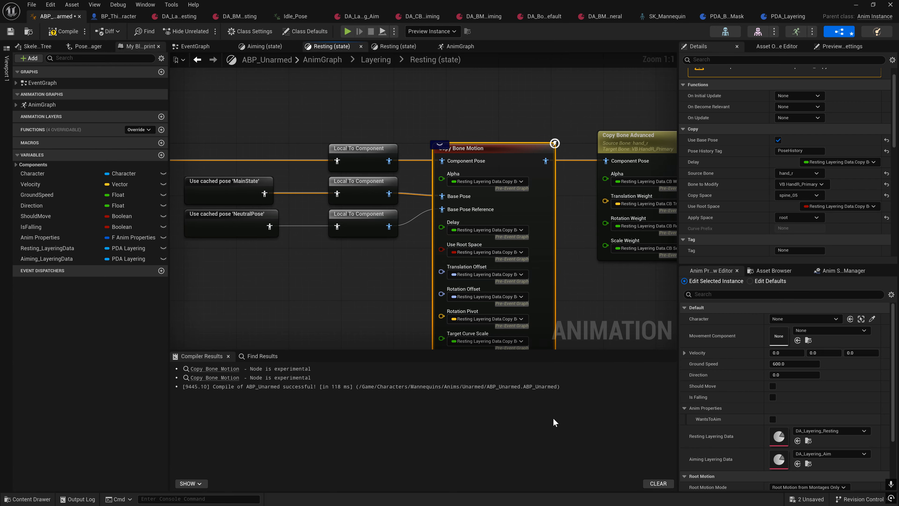
# - Reopen the Notepad notes and review the Apply Space example that applies VB Hand_R's motion relative to root
pyautogui.press('super')
pyautogui.click(595, 496)
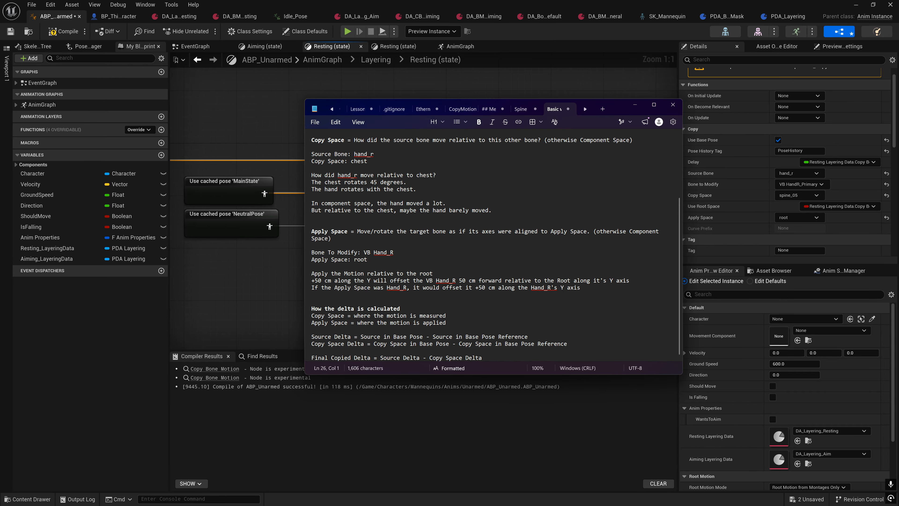
pyautogui.click(368, 259)
pyautogui.click(559, 84)
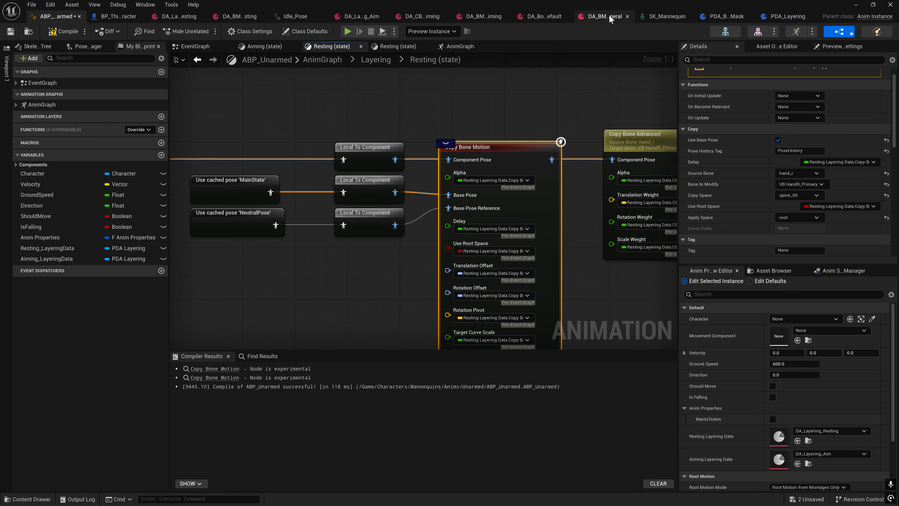
# - Open the SK_Mannequin skeleton, frame the root bone's gizmo, and move the root about 101 units along its Y axis
pyautogui.click(670, 16)
pyautogui.moveTo(420, 265); pyautogui.dragTo(446, 263, button='right')
pyautogui.press('w')
pyautogui.moveTo(492, 329); pyautogui.dragTo(450, 328, button='right')
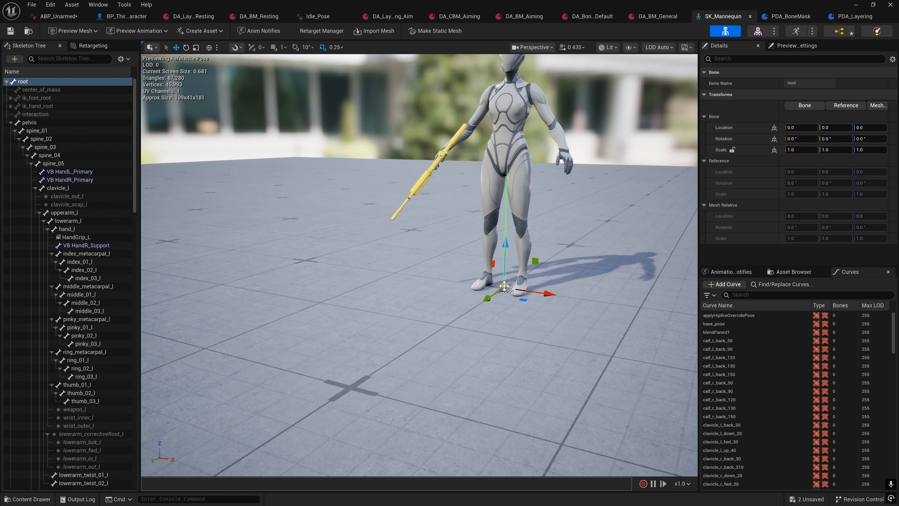
pyautogui.moveTo(490, 299); pyautogui.dragTo(410, 311)
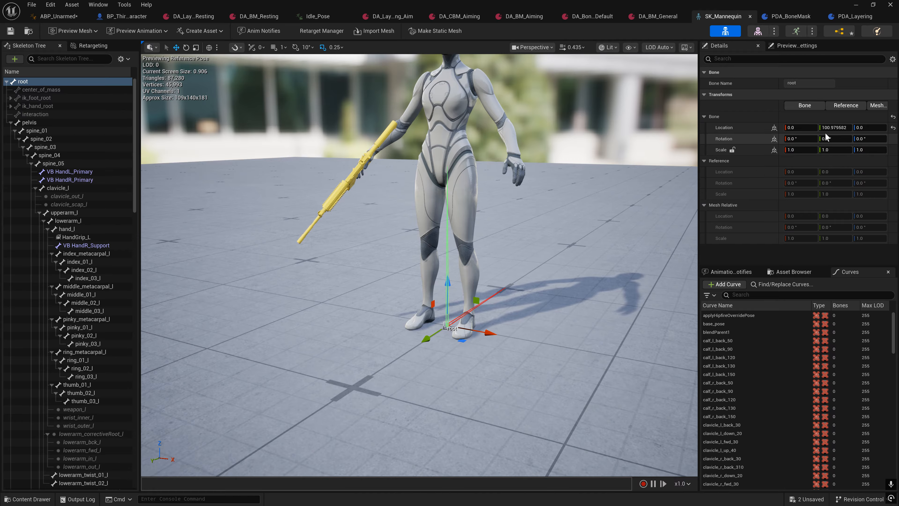
# - Try offsetting the root bone along its Y axis to 100 and to about 115, resetting its location each time
pyautogui.click(835, 128)
pyautogui.write('100')
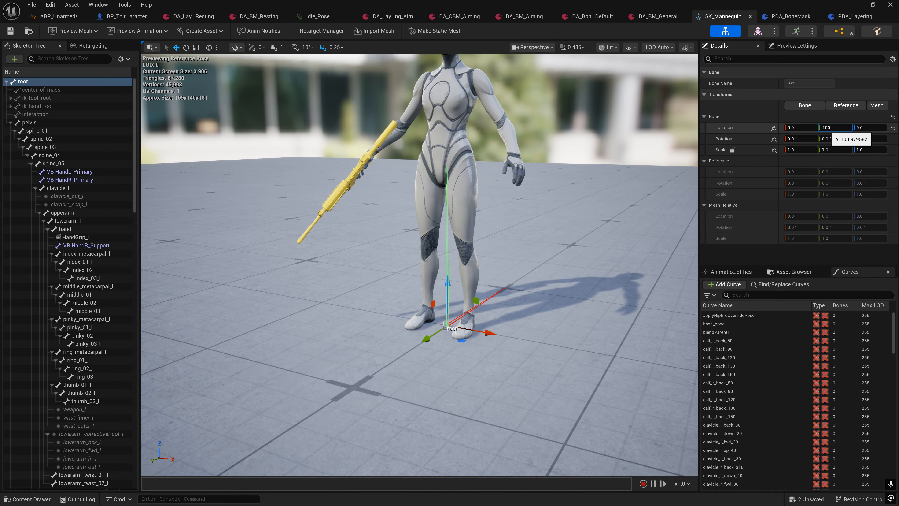
pyautogui.press('Return')
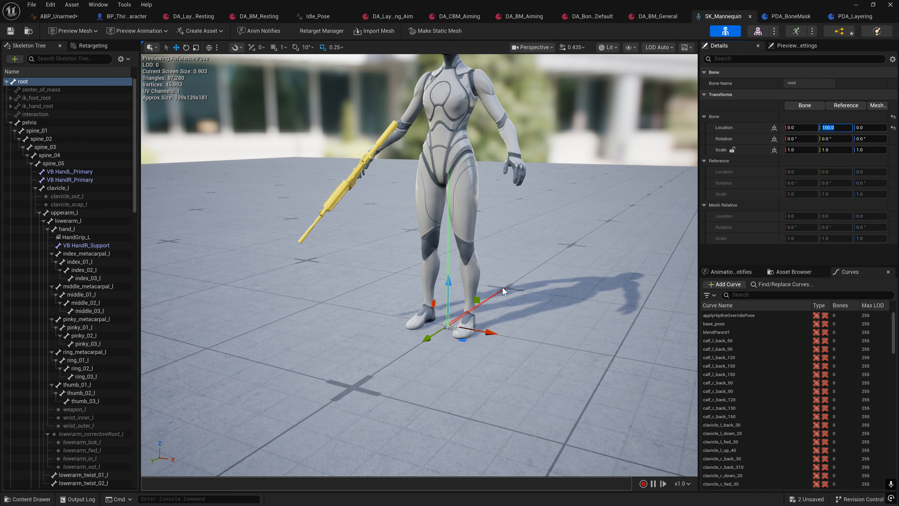
pyautogui.click(893, 128)
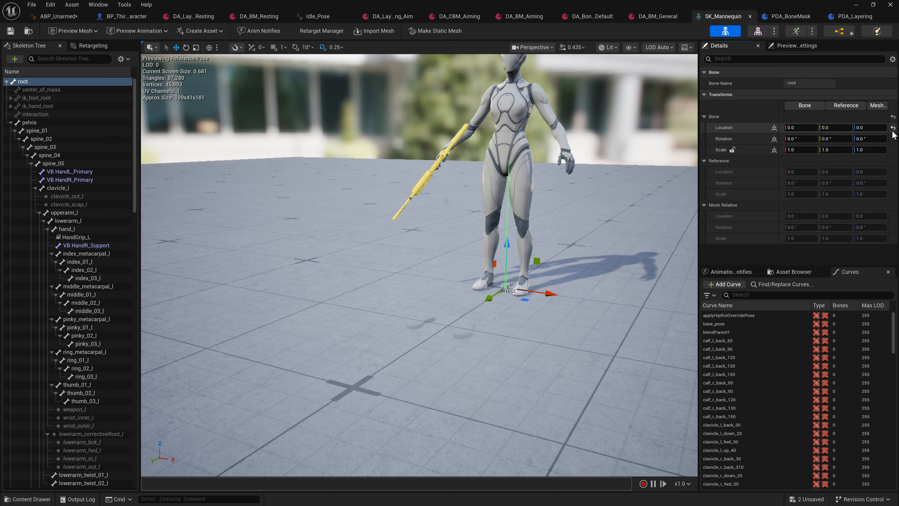
pyautogui.moveTo(490, 297); pyautogui.dragTo(408, 336)
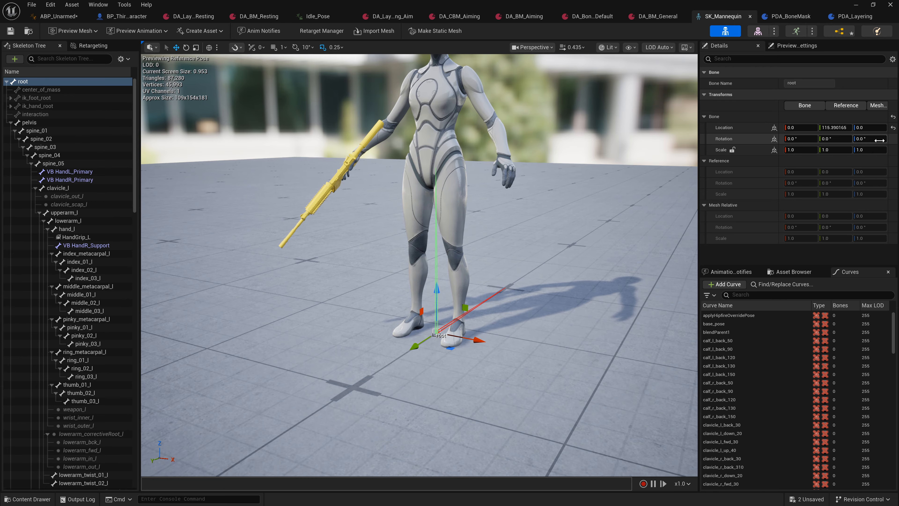
pyautogui.click(893, 128)
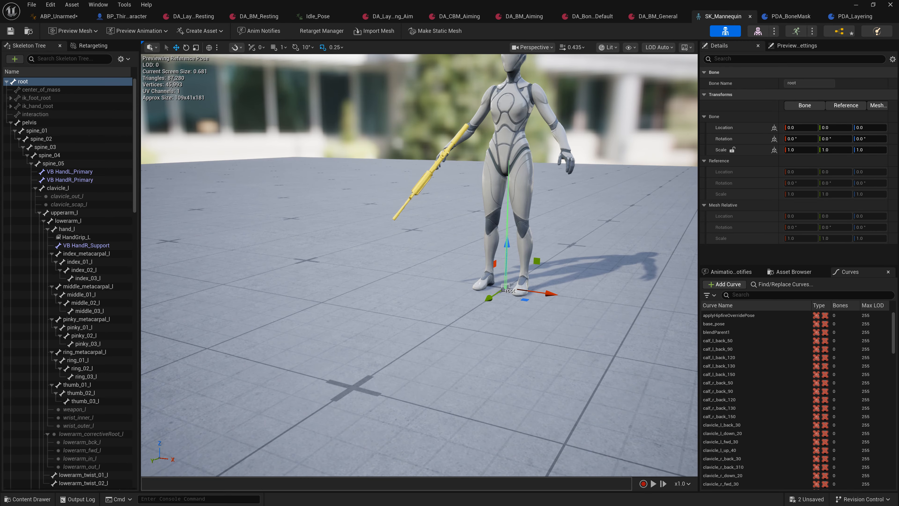
# - Try moving the HandGrip_R socket with the rifle forward away from the mannequin's right hand, and undo the move
pyautogui.moveTo(489, 272); pyautogui.dragTo(509, 279, button='right')
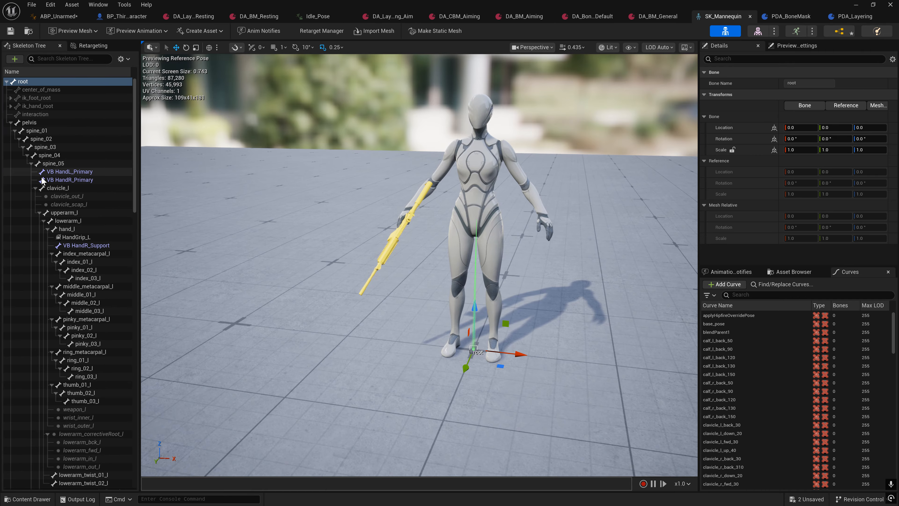
pyautogui.scroll(-12, 54, 188)
pyautogui.scroll(-15, 64, 245)
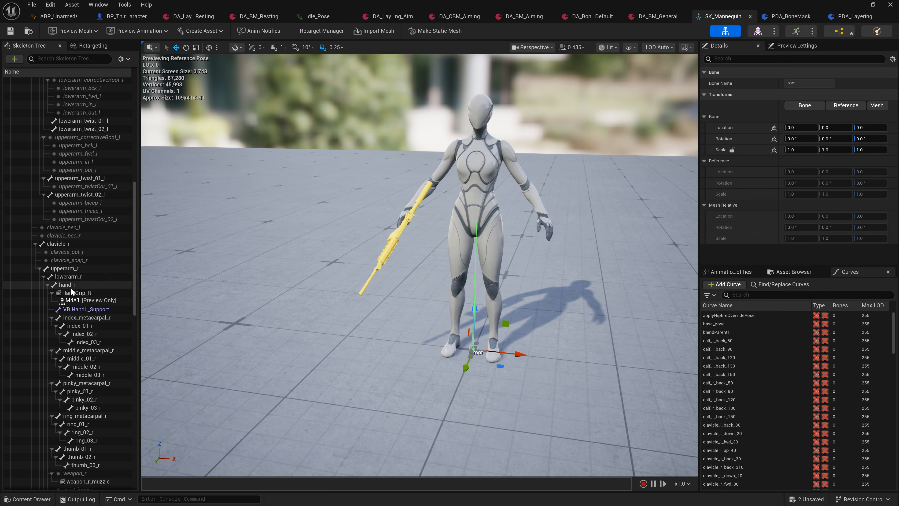
pyautogui.click(76, 292)
pyautogui.moveTo(466, 264)
pyautogui.mouseDown(button='right')
pyautogui.moveTo(514, 268)
pyautogui.moveTo(466, 257)
pyautogui.mouseUp(button='right')
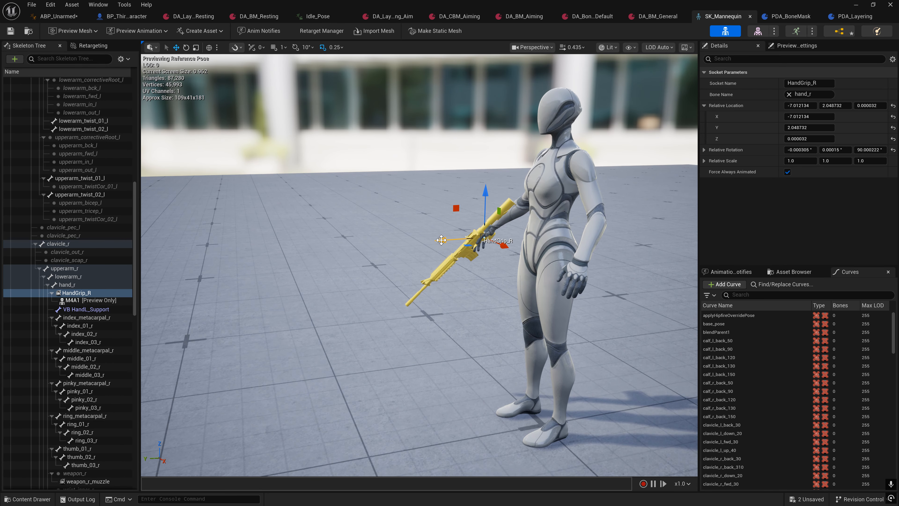
pyautogui.moveTo(441, 240); pyautogui.dragTo(330, 245)
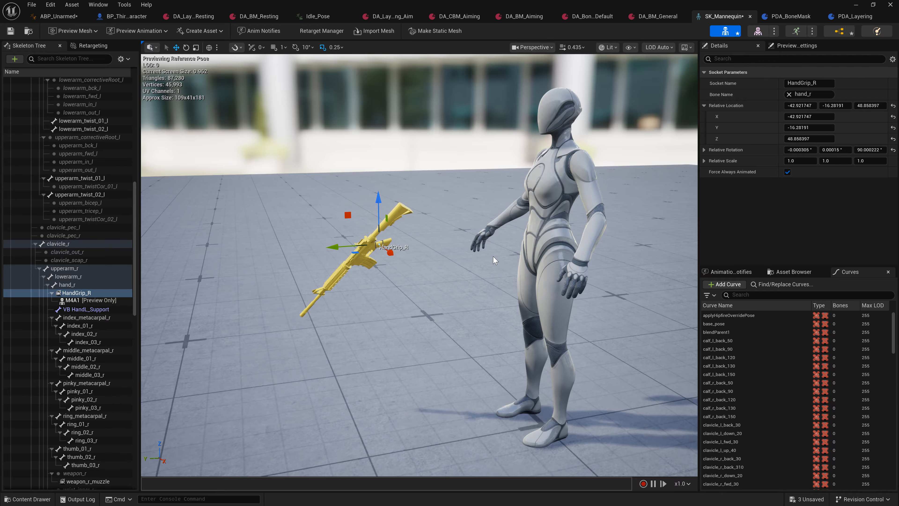
pyautogui.hotkey('ctrl', 'z')
# - Align the transform gizmo to the HandGrip_R socket, try moving the socket along its own Y axis to about 104, and undo the move
pyautogui.click(209, 48)
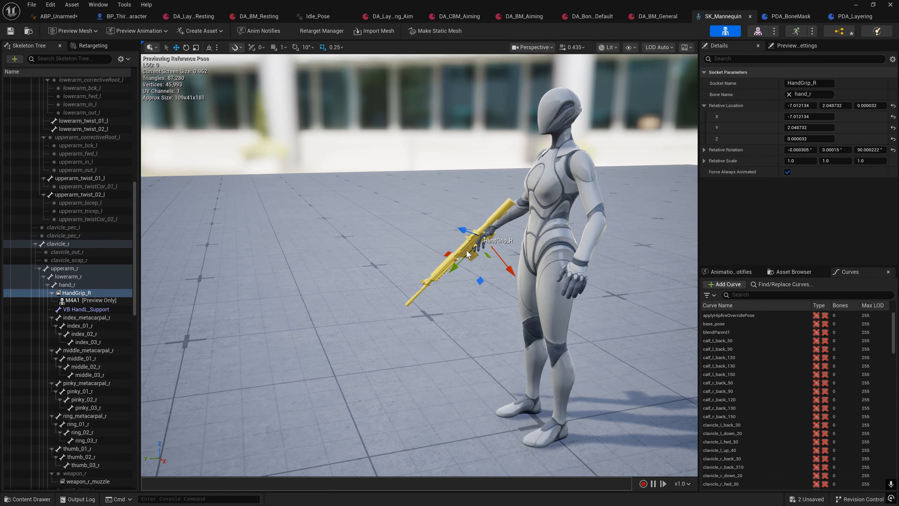
pyautogui.click(211, 50)
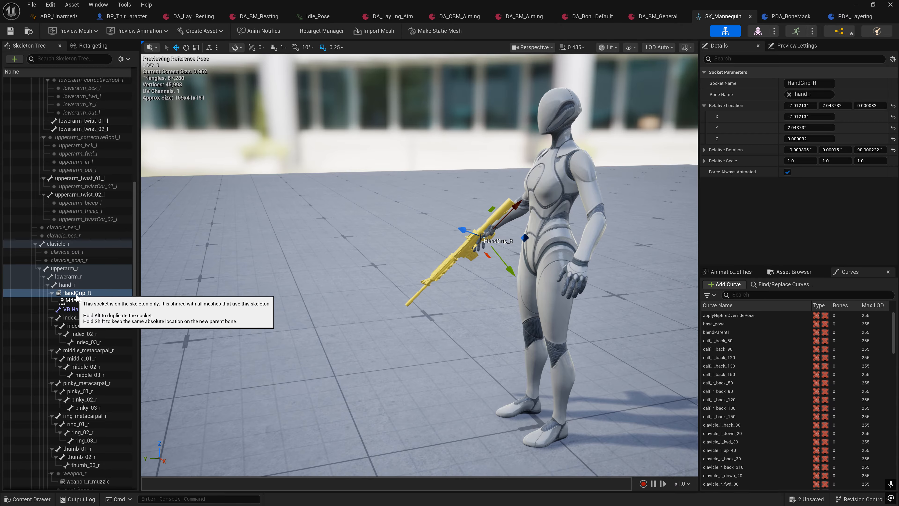
pyautogui.moveTo(389, 255); pyautogui.dragTo(422, 273, button='right')
pyautogui.scroll(-5, 421, 273)
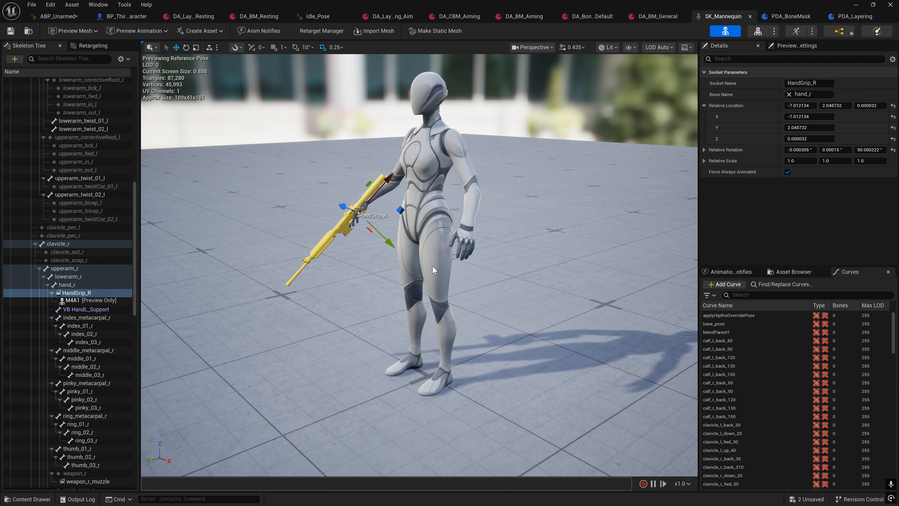
pyautogui.moveTo(394, 250); pyautogui.dragTo(506, 379)
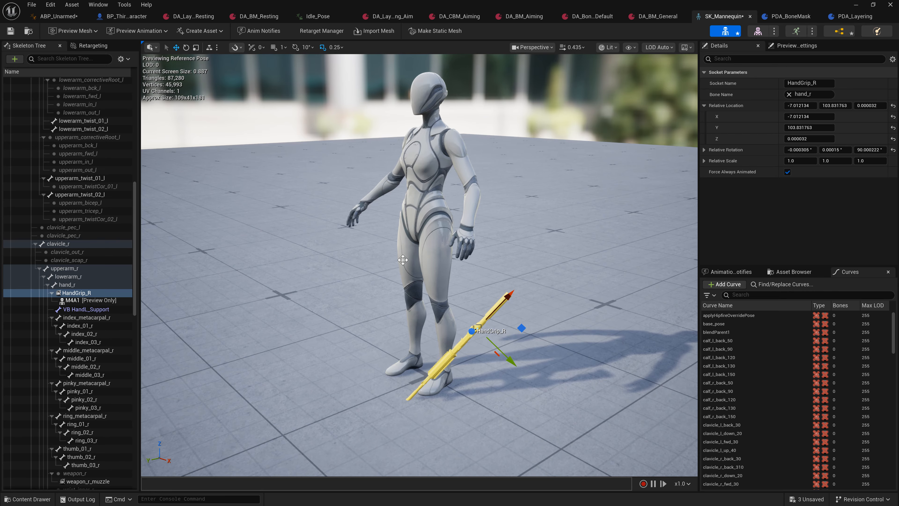
pyautogui.moveTo(460, 268); pyautogui.dragTo(609, 305, button='right')
pyautogui.hotkey('ctrl', 'z')
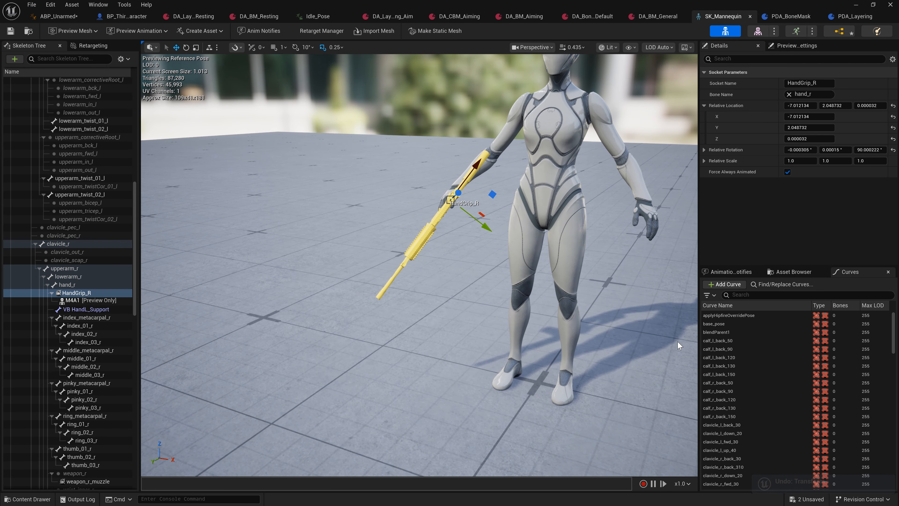
pyautogui.press('space')
pyautogui.moveTo(455, 194); pyautogui.dragTo(422, 192, button='right')
pyautogui.moveTo(523, 275); pyautogui.dragTo(446, 270, button='right')
pyautogui.moveTo(410, 153); pyautogui.dragTo(524, 144, button='right')
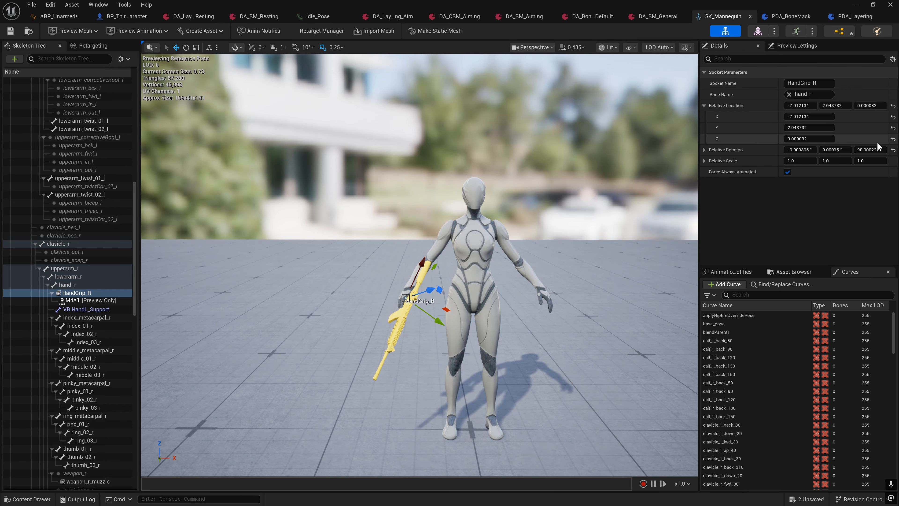
pyautogui.scroll(4, 328, 213)
pyautogui.moveTo(332, 209)
pyautogui.mouseDown(button='right')
pyautogui.moveTo(340, 223)
pyautogui.moveTo(449, 192)
pyautogui.moveTo(341, 207)
pyautogui.mouseUp(button='right')
pyautogui.scroll(-5, 420, 265)
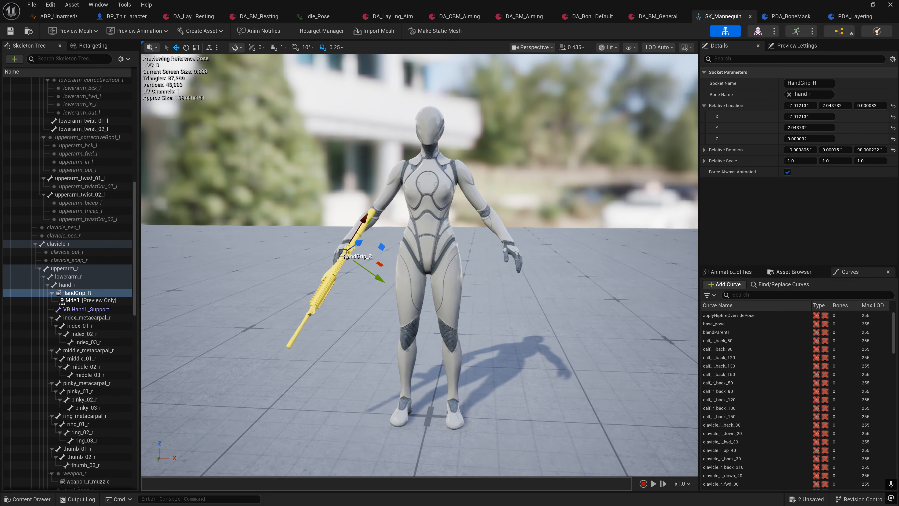
# - Return to the ABP_Unarmed Resting state and bring up the Notepad notes on Copy Space and Apply Space beside the node settings
pyautogui.click(64, 18)
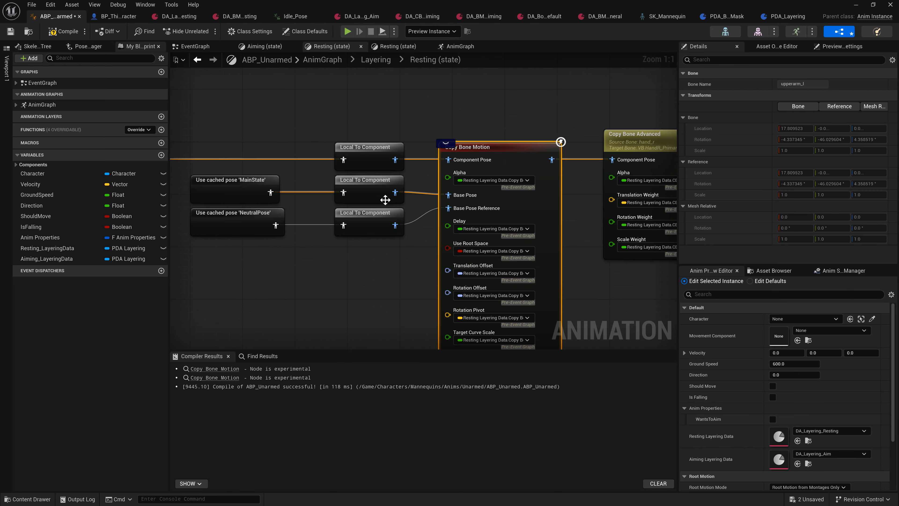
pyautogui.moveTo(385, 201); pyautogui.dragTo(400, 142, button='right')
pyautogui.scroll(-2, 728, 220)
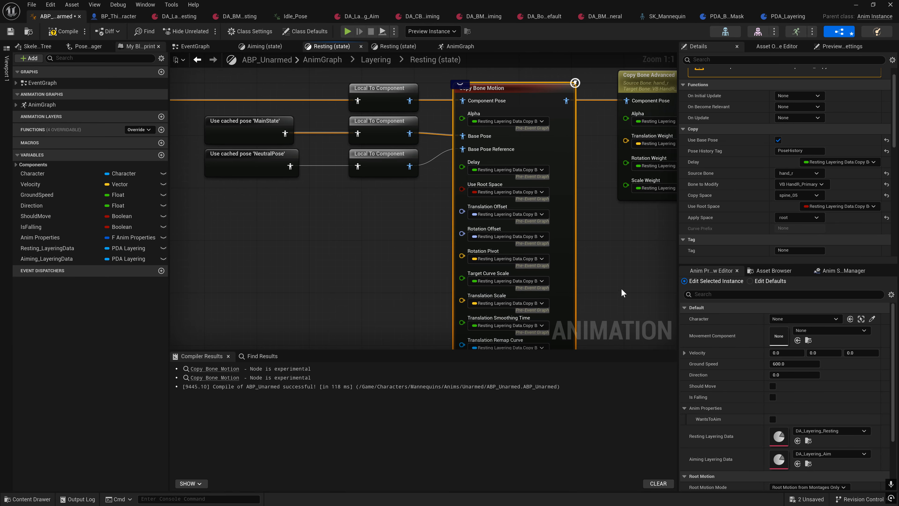
pyautogui.press('super')
pyautogui.click(595, 496)
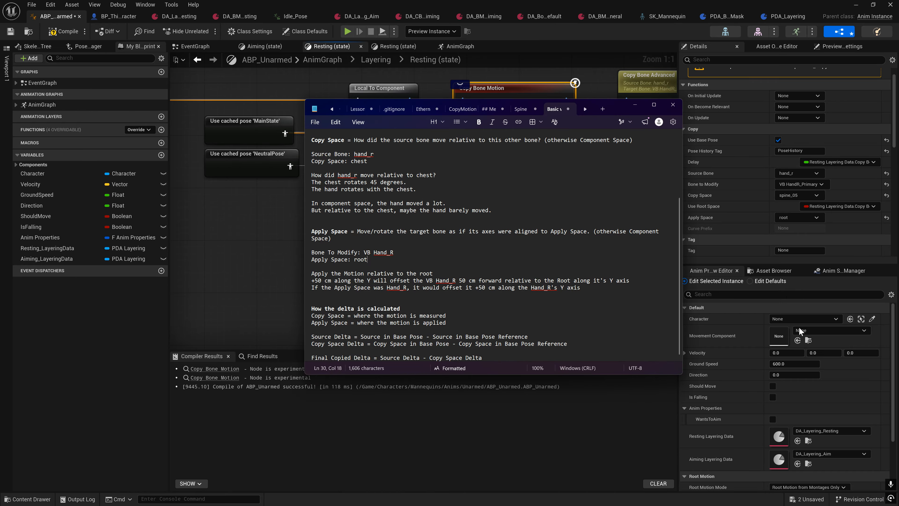
pyautogui.moveTo(598, 112); pyautogui.dragTo(508, 148)
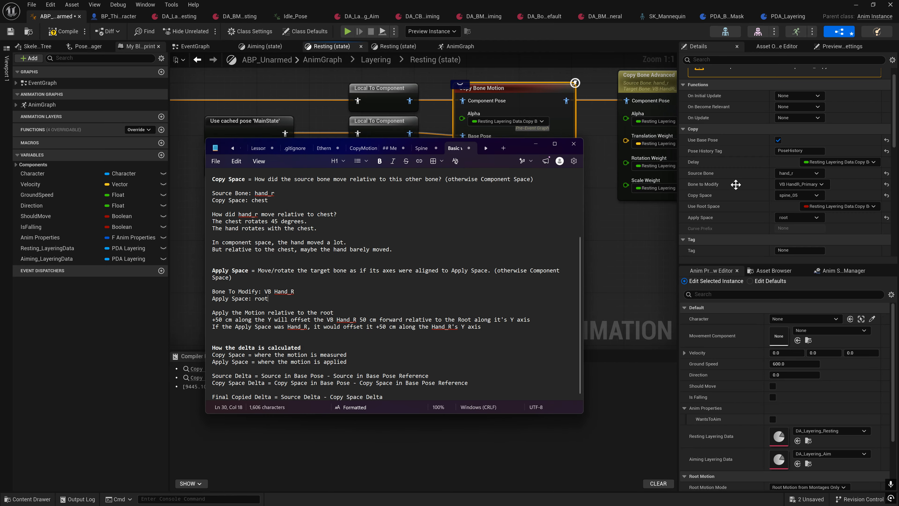
# - Check the Apply Space description on the Copy Bone Motion node and set its Apply Space to hand_r
pyautogui.scroll(-5, 736, 184)
pyautogui.scroll(-1, 716, 152)
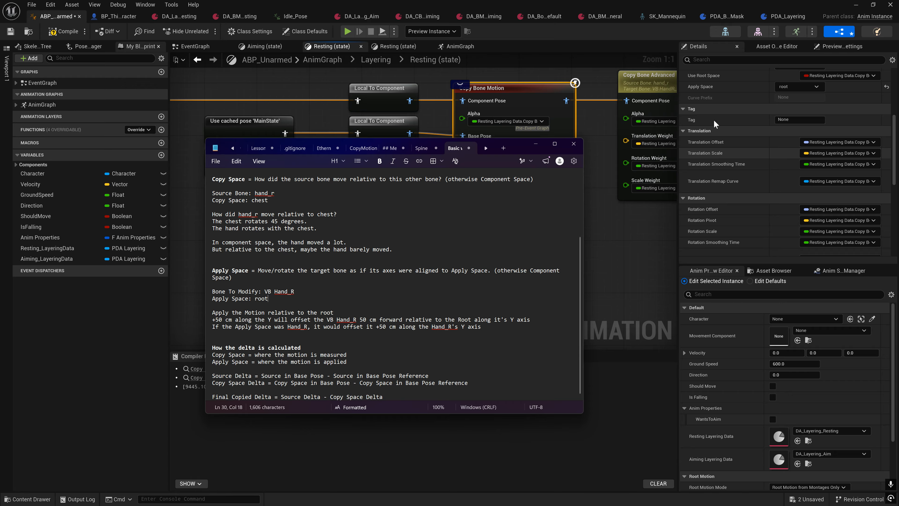
pyautogui.moveTo(706, 90)
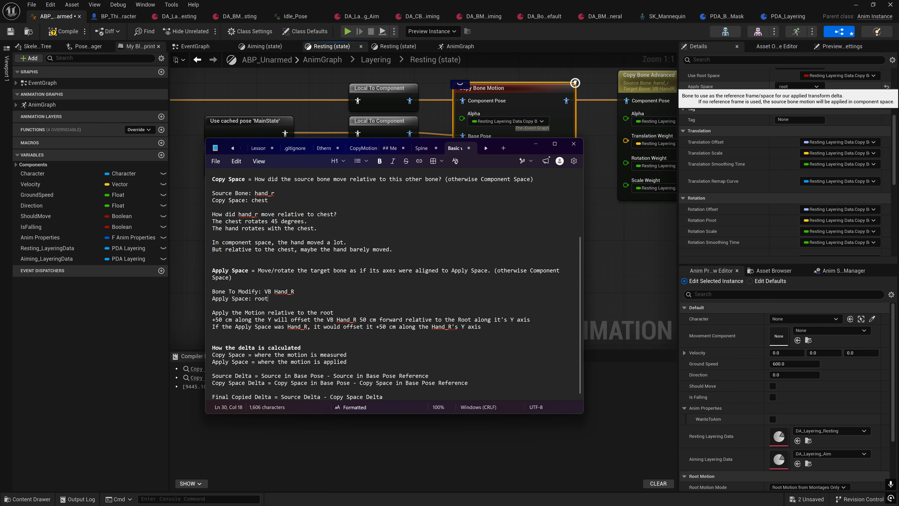
pyautogui.moveTo(794, 89)
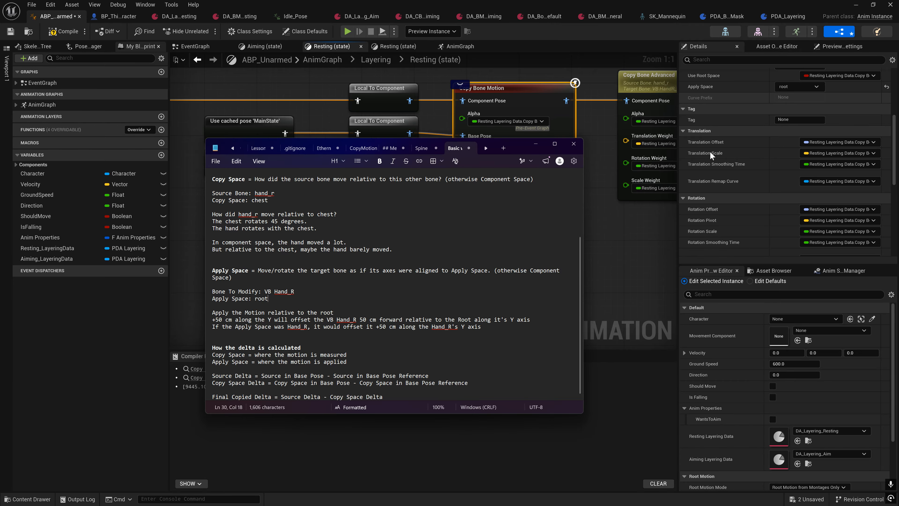
pyautogui.click(798, 86)
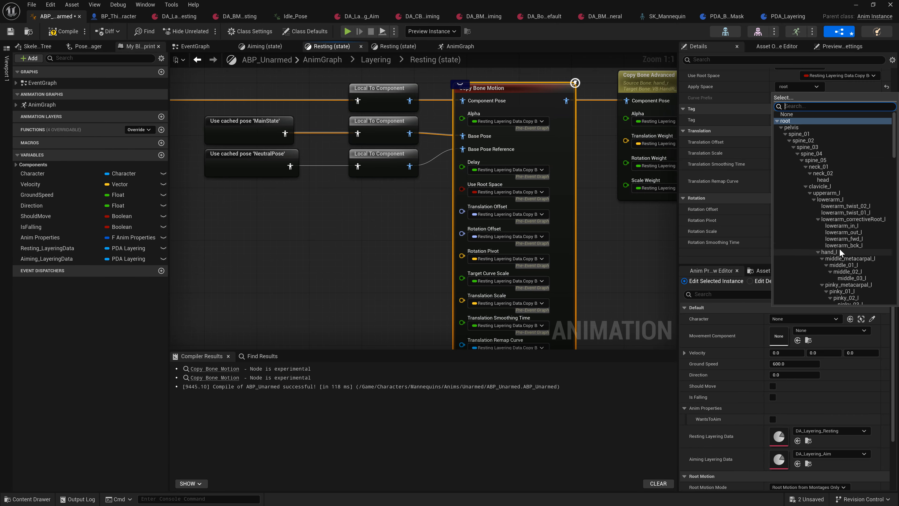
pyautogui.scroll(-5, 838, 247)
pyautogui.scroll(-3, 830, 236)
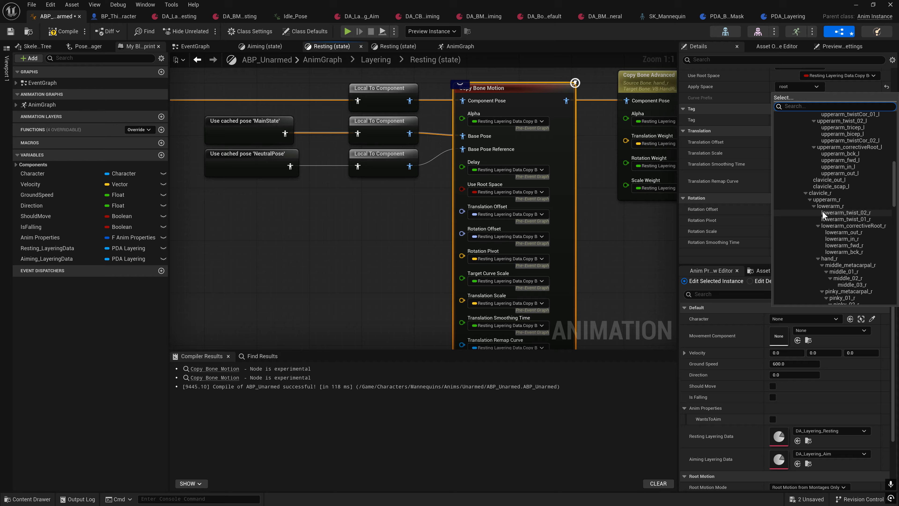
pyautogui.click(825, 257)
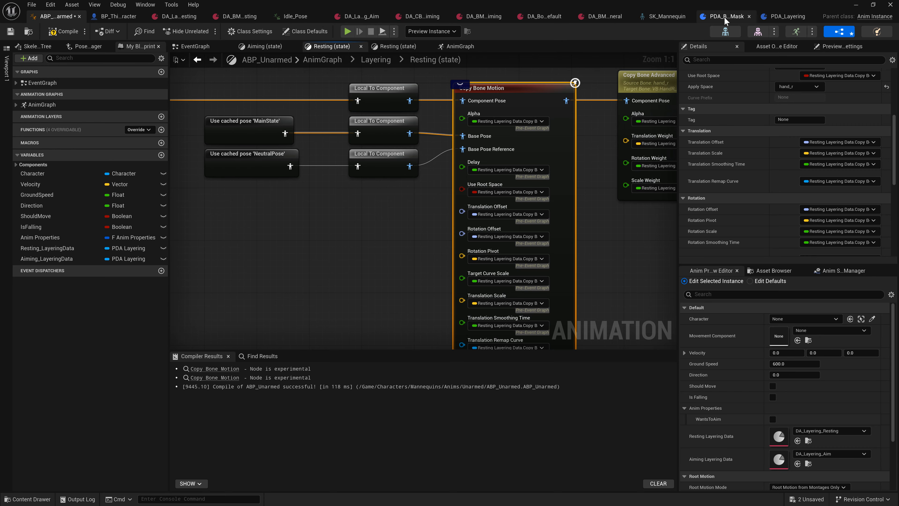
# - Examine the HandGrip_R socket's axes in SK_Mannequin, and review the Copy Bone Motion node's copy, translation and rotation settings in ABP_Unarmed
pyautogui.click(660, 17)
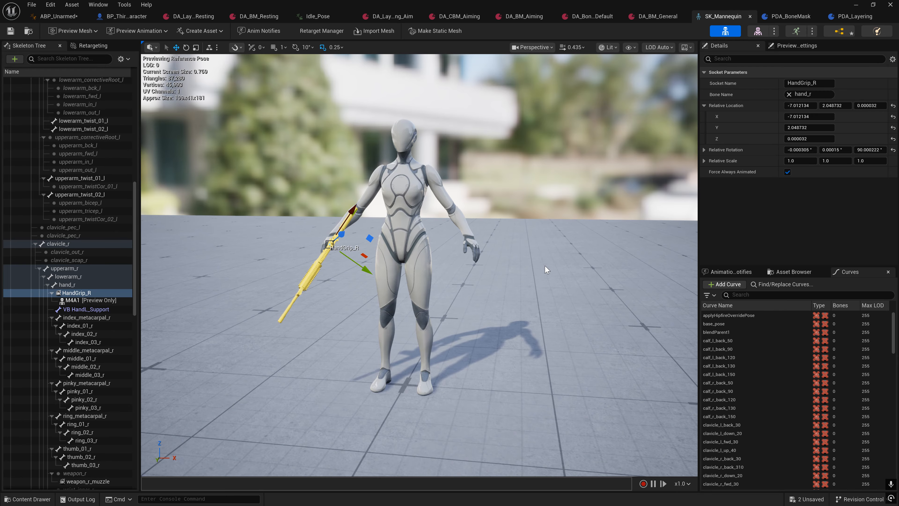
pyautogui.click(47, 19)
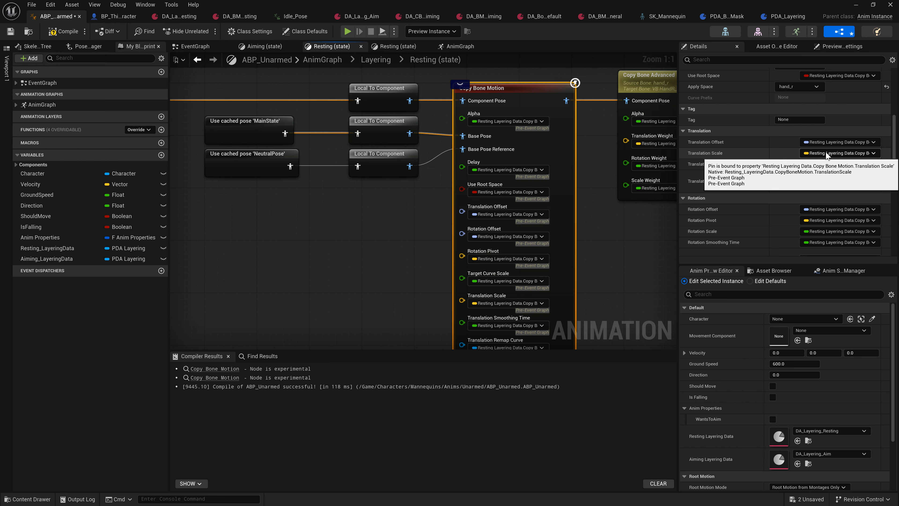
pyautogui.scroll(4, 724, 156)
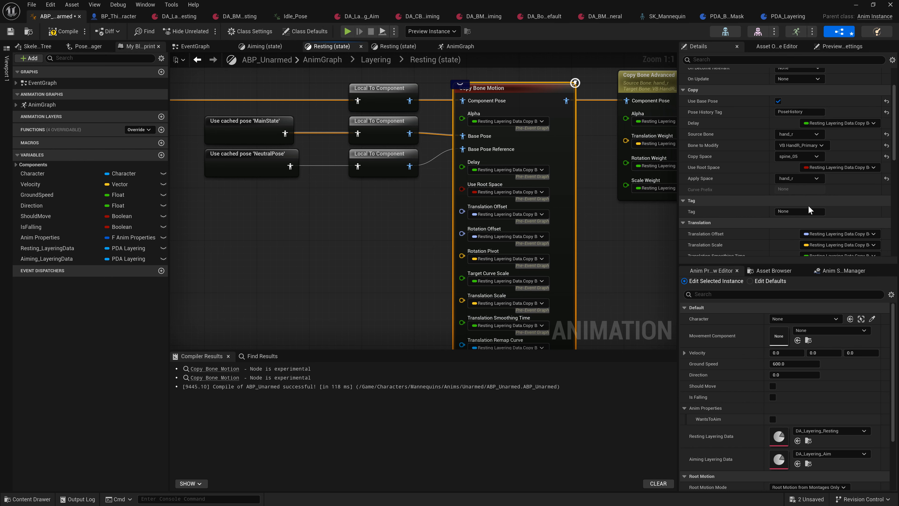
pyautogui.scroll(-2, 749, 212)
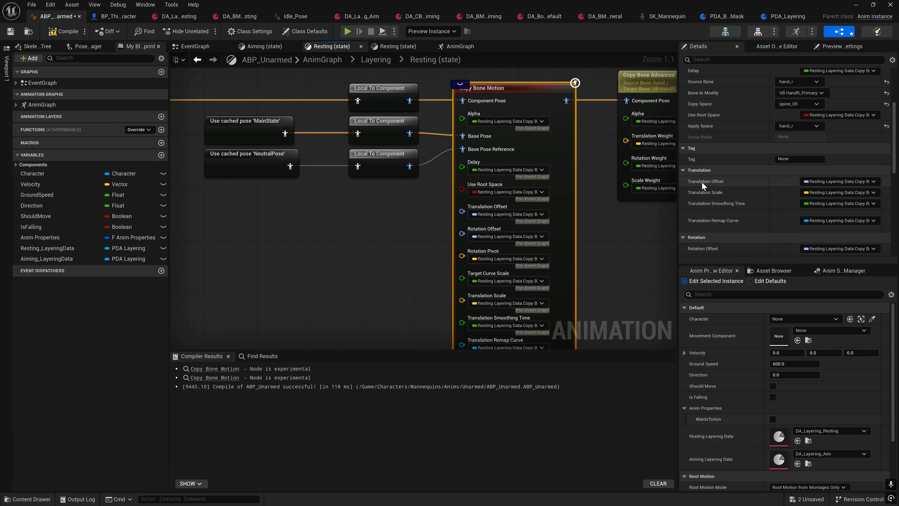
pyautogui.scroll(-3, 719, 182)
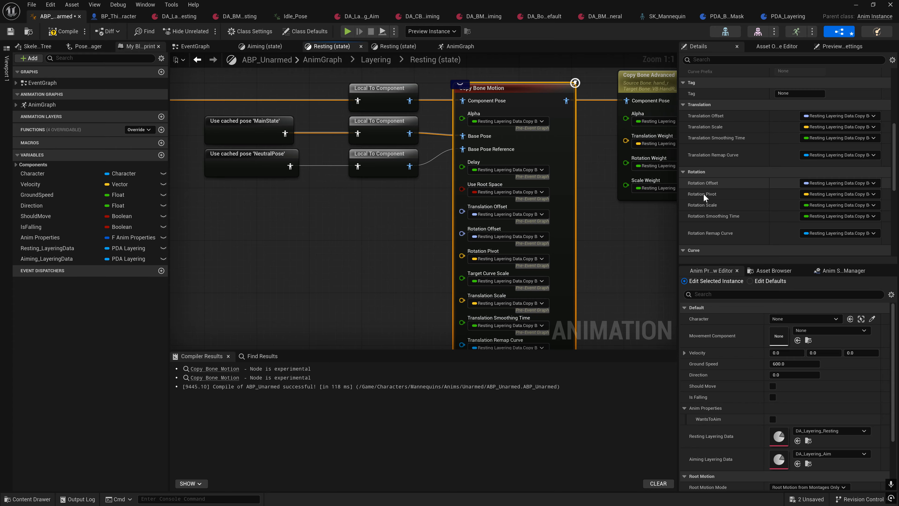
pyautogui.scroll(7, 735, 205)
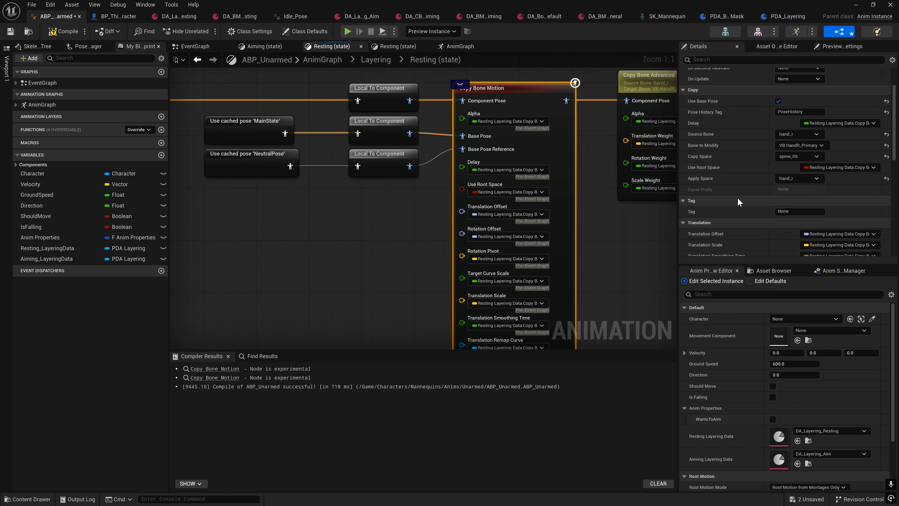
pyautogui.scroll(-7, 746, 209)
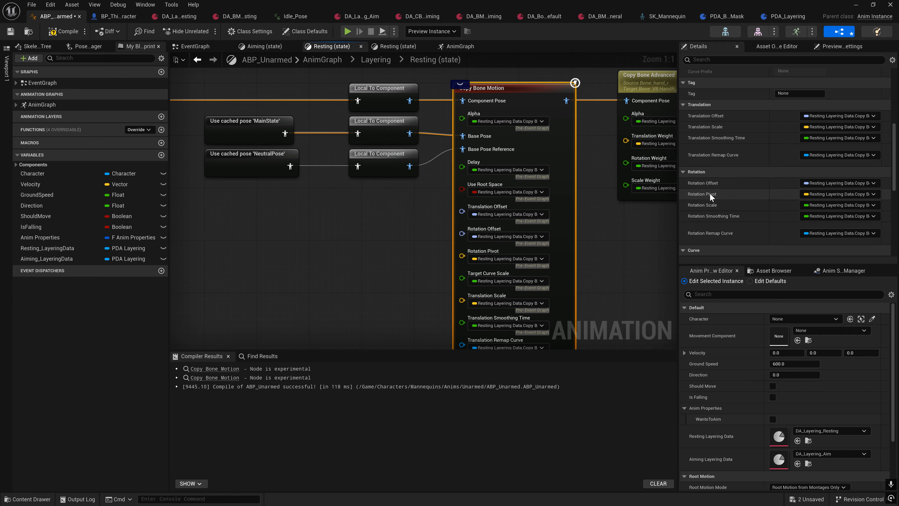
pyautogui.scroll(4, 724, 191)
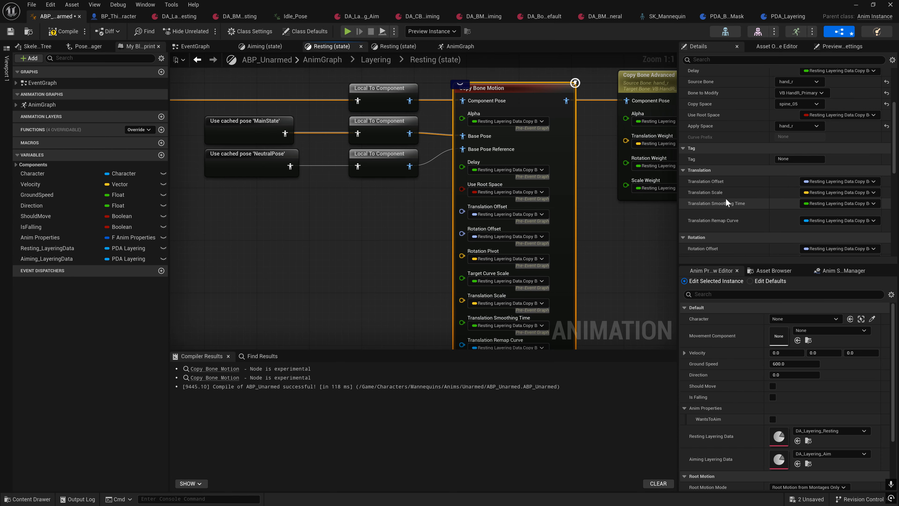
pyautogui.scroll(1, 726, 198)
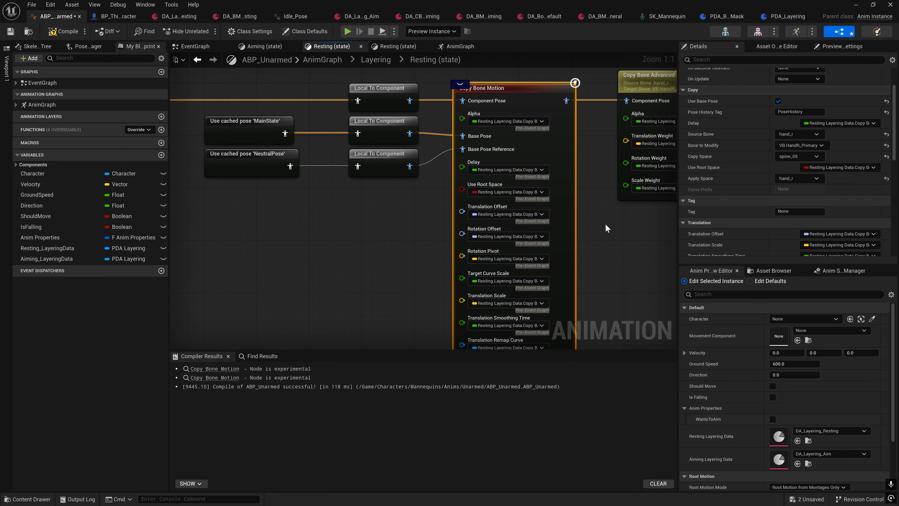
# - Check the HandGrip_R socket in SK_Mannequin, return to the ABP_Unarmed Resting state, and bring up the Notepad notes
pyautogui.moveTo(606, 224); pyautogui.dragTo(589, 241, button='right')
pyautogui.scroll(-3, 755, 188)
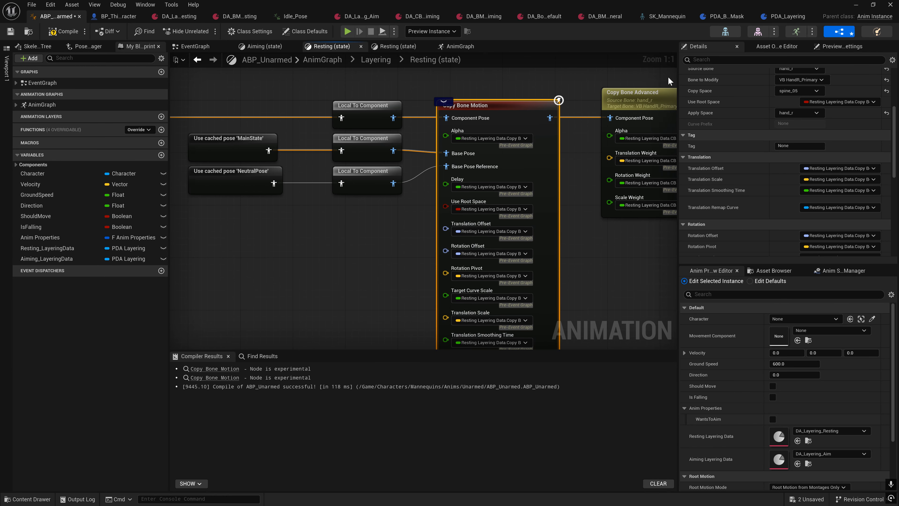
pyautogui.click(662, 20)
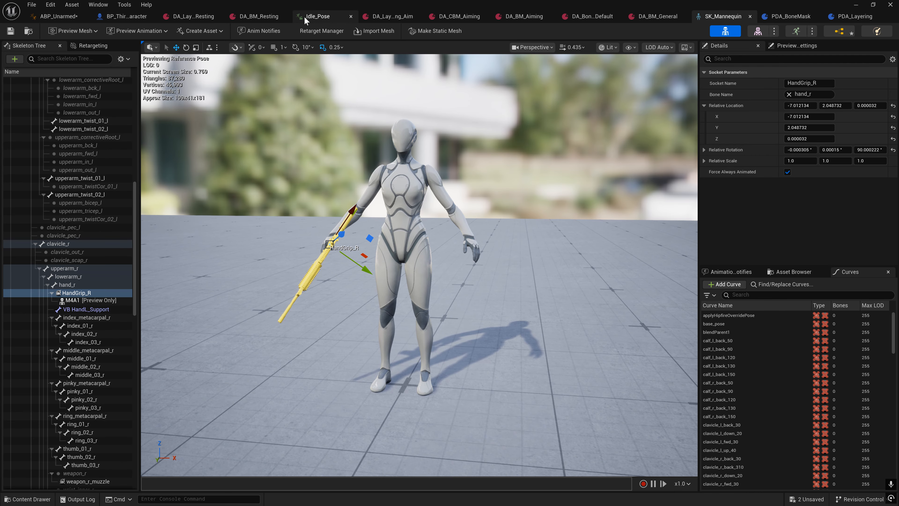
pyautogui.click(75, 16)
pyautogui.press('super')
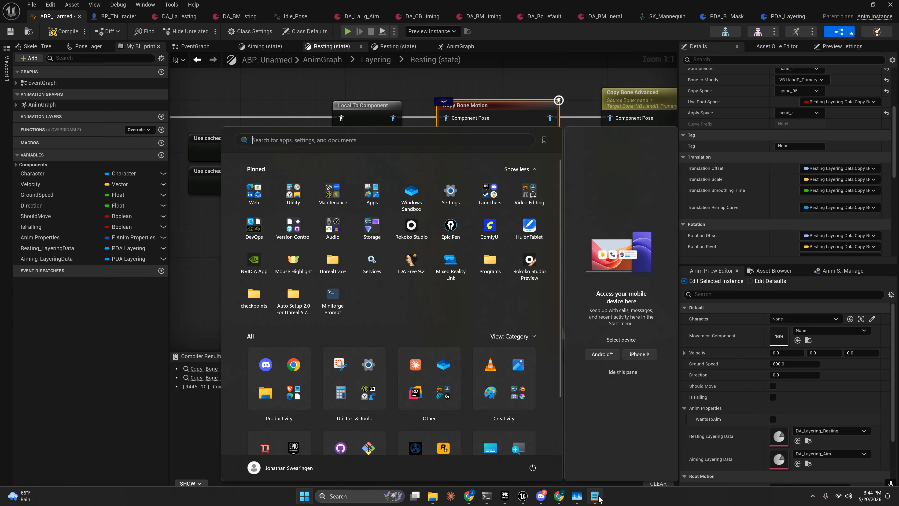
pyautogui.click(599, 498)
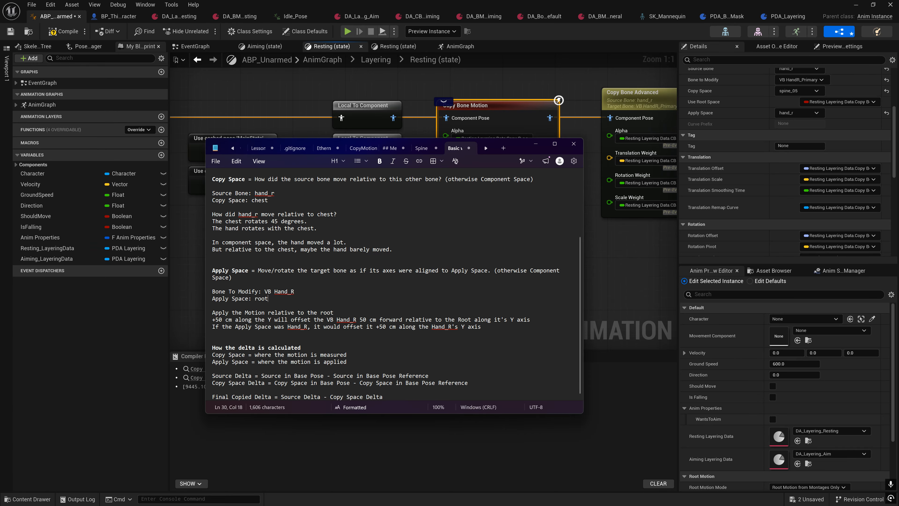
# - Read the notes on how the delta is calculated, highlighting the Source Delta, Copy Space Delta and Final Copied Delta lines, and dismiss Notepad
pyautogui.click(358, 355)
pyautogui.moveTo(294, 376); pyautogui.dragTo(324, 376)
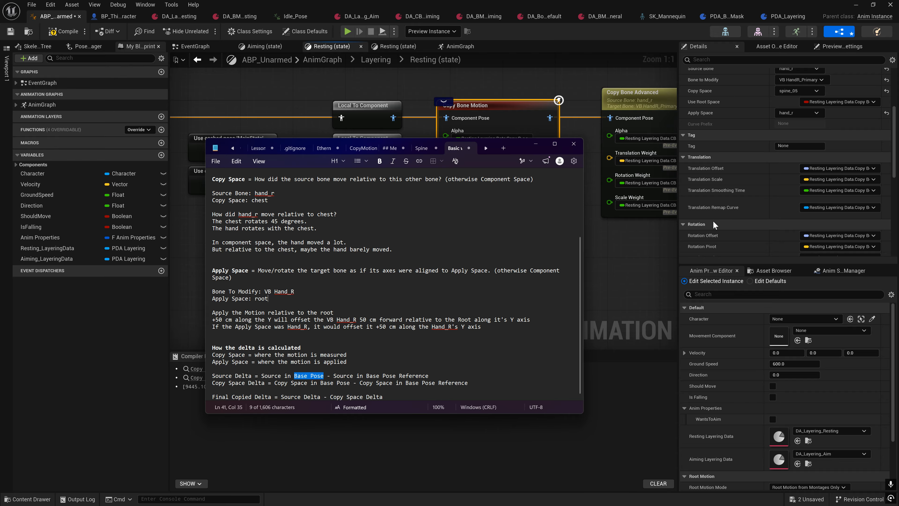
pyautogui.click(347, 355)
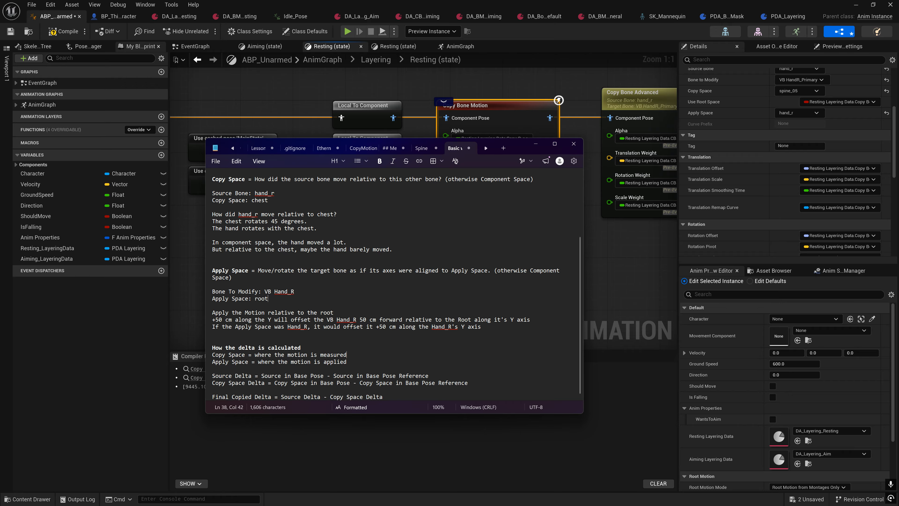
pyautogui.moveTo(274, 383); pyautogui.dragTo(472, 392)
pyautogui.click(348, 362)
pyautogui.moveTo(385, 397); pyautogui.dragTo(223, 355)
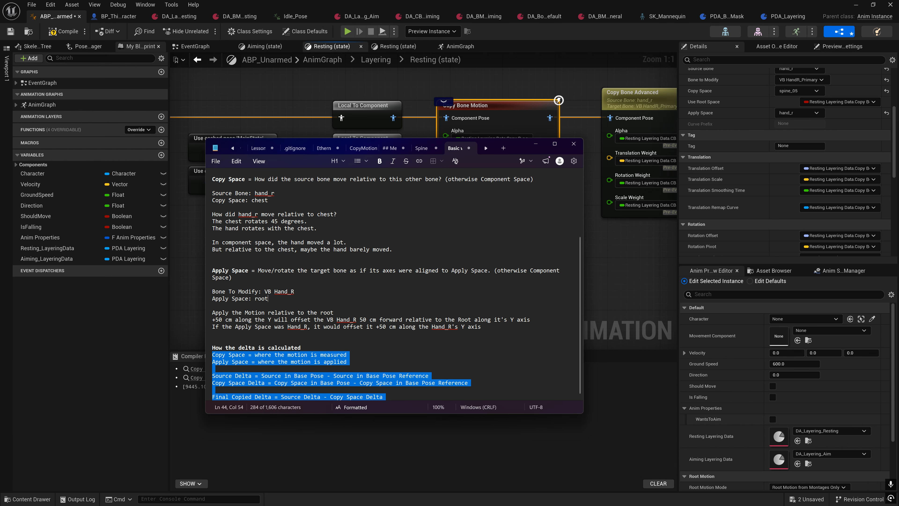
pyautogui.moveTo(517, 147); pyautogui.dragTo(553, 134)
pyautogui.click(570, 134)
# - Review the Copy Bone Motion node's Apply Space description, its translation settings and the Delta Smoothing option
pyautogui.moveTo(423, 225); pyautogui.dragTo(421, 169, button='right')
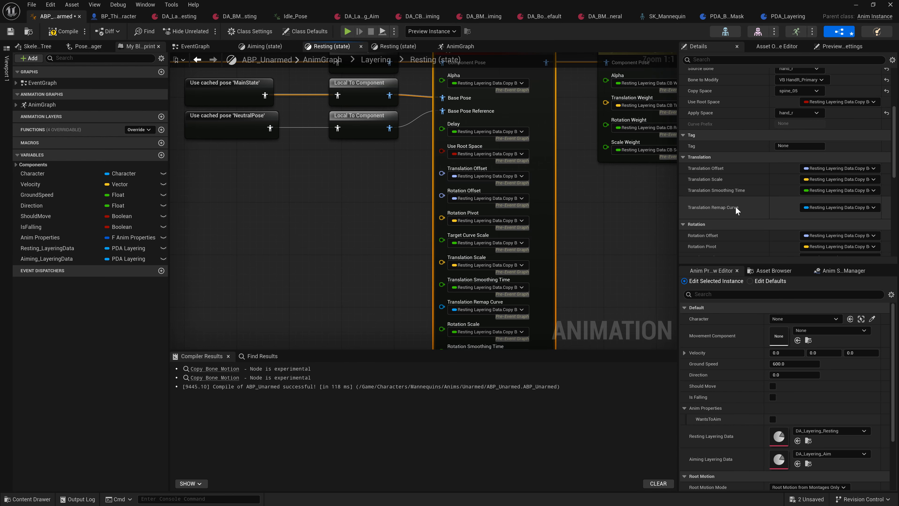
pyautogui.moveTo(711, 172)
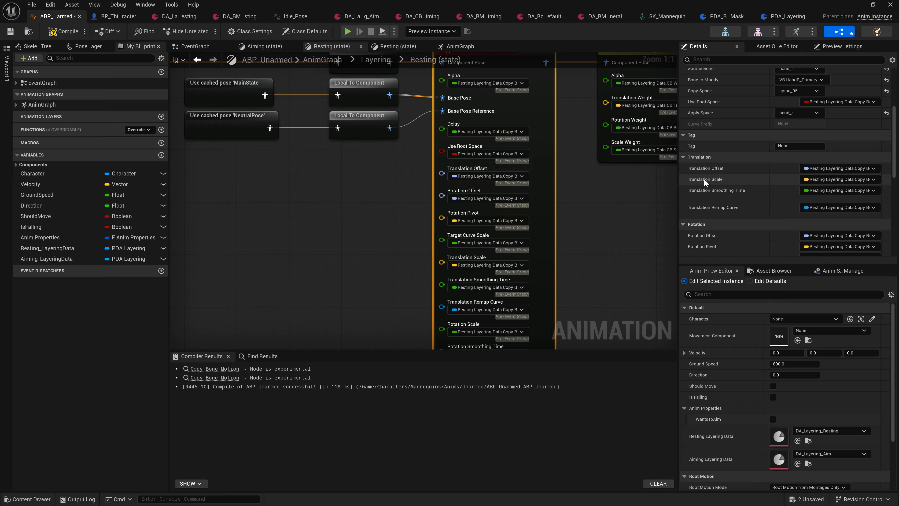
pyautogui.scroll(2, 700, 177)
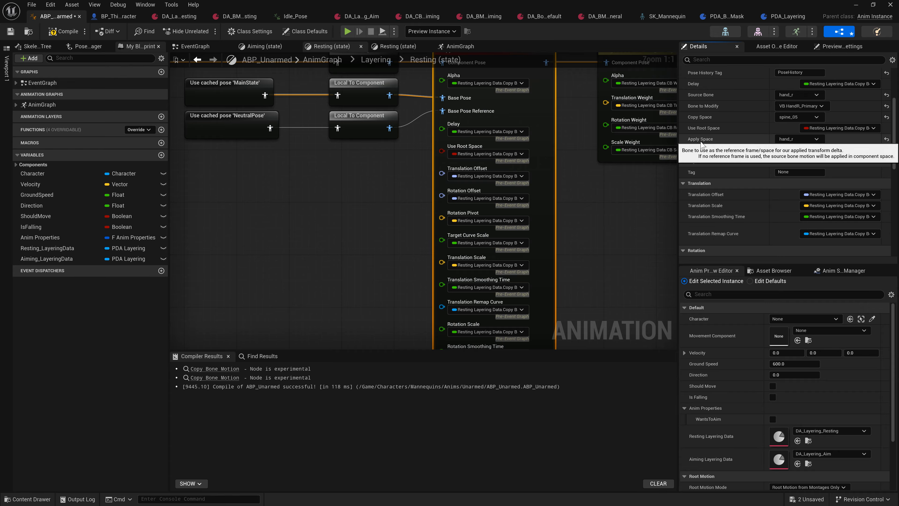
pyautogui.scroll(-1, 734, 195)
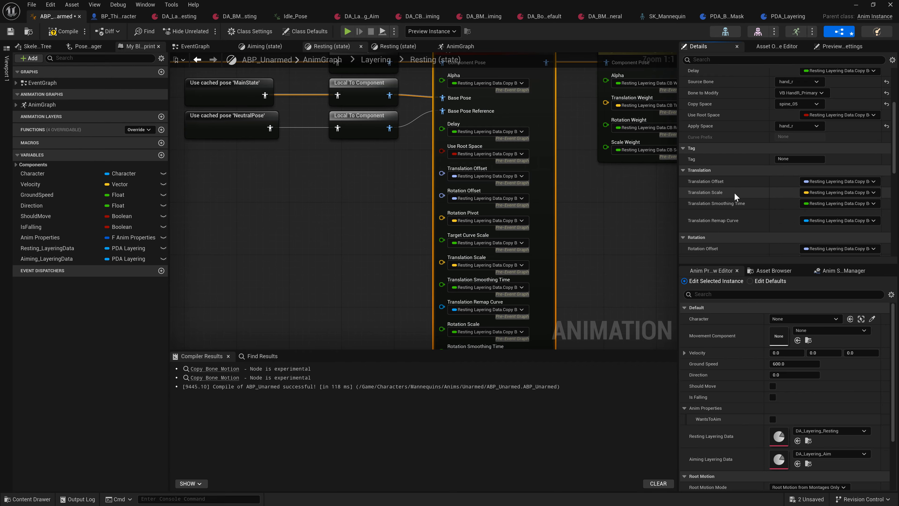
pyautogui.scroll(-1, 734, 192)
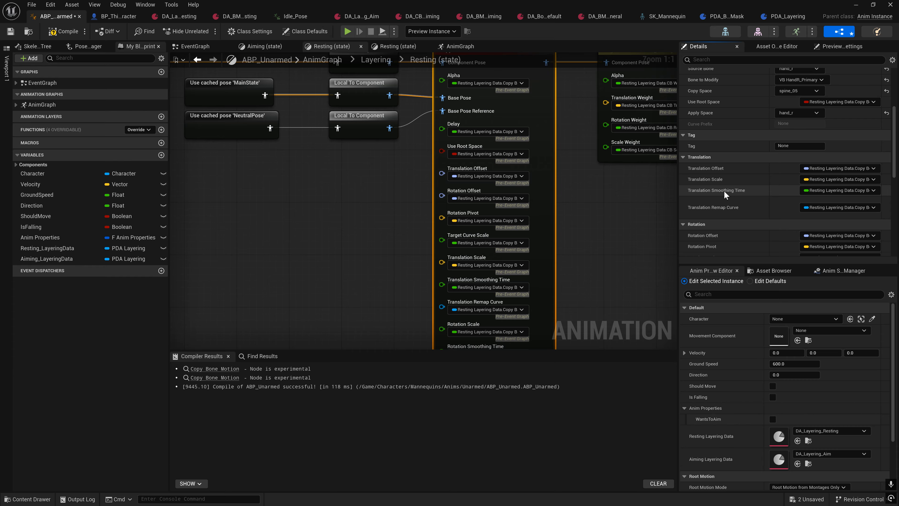
pyautogui.scroll(-13, 725, 190)
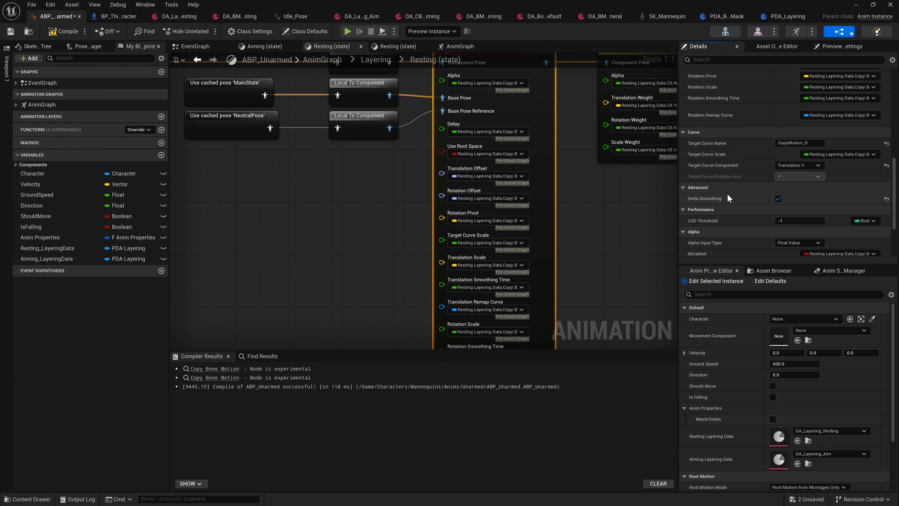
pyautogui.moveTo(699, 201)
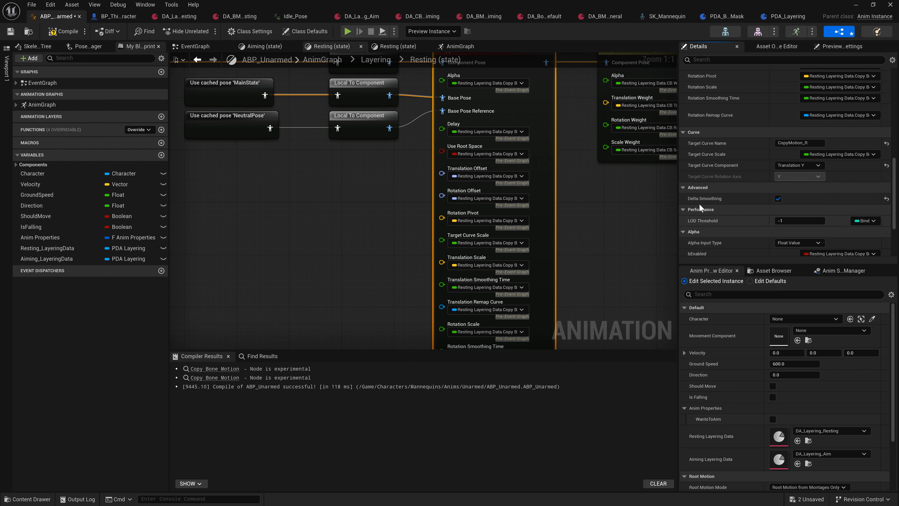
# - Compare the Copy Bone Motion node's translation and rotation settings, reading the Delta Smoothing, Translation Offset, Rotation Offset and Bone to Modify descriptions
pyautogui.scroll(10, 713, 198)
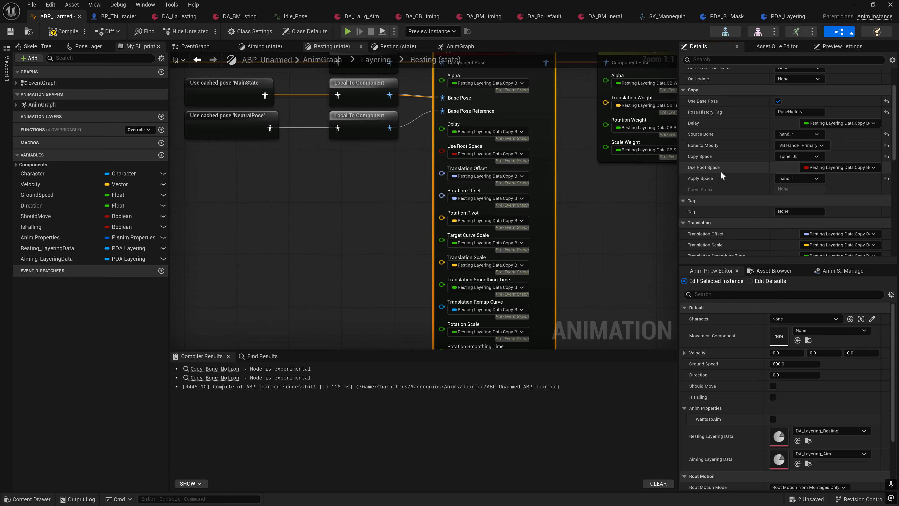
pyautogui.scroll(-5, 711, 167)
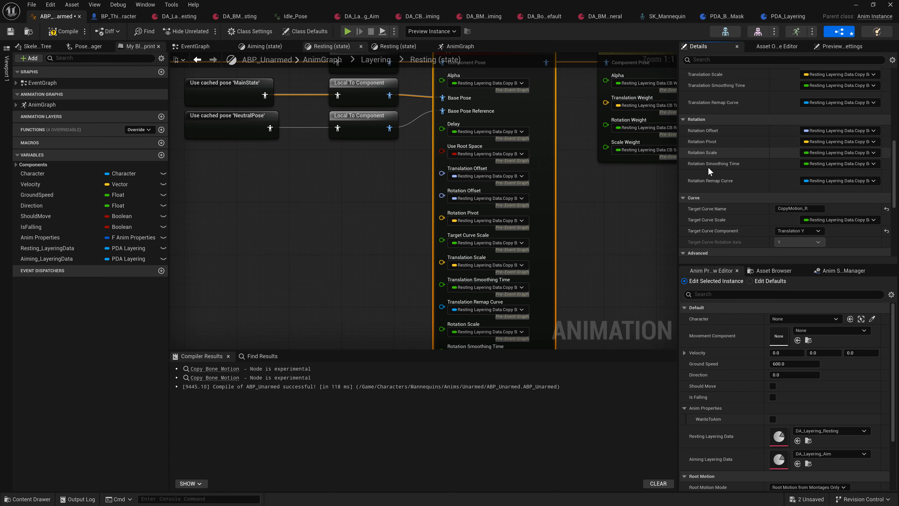
pyautogui.scroll(-4, 709, 172)
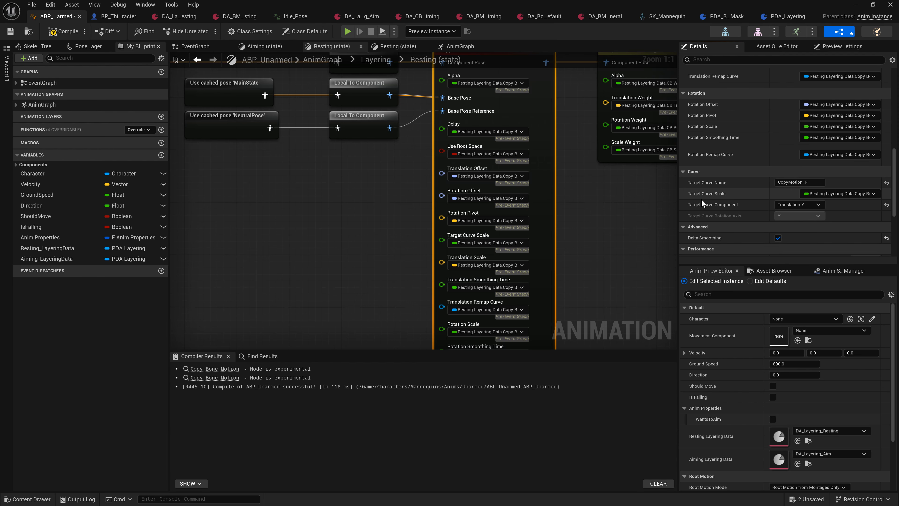
pyautogui.scroll(5, 701, 199)
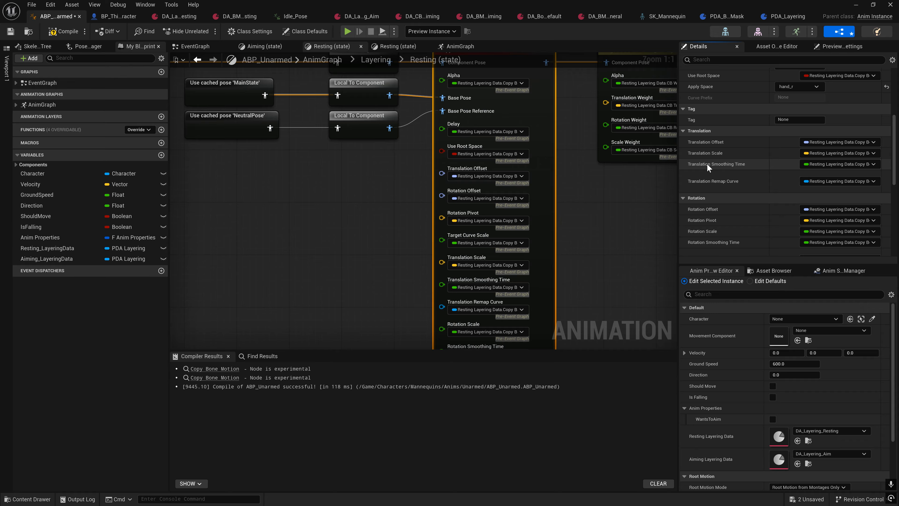
pyautogui.scroll(-3, 728, 163)
pyautogui.scroll(-9, 727, 162)
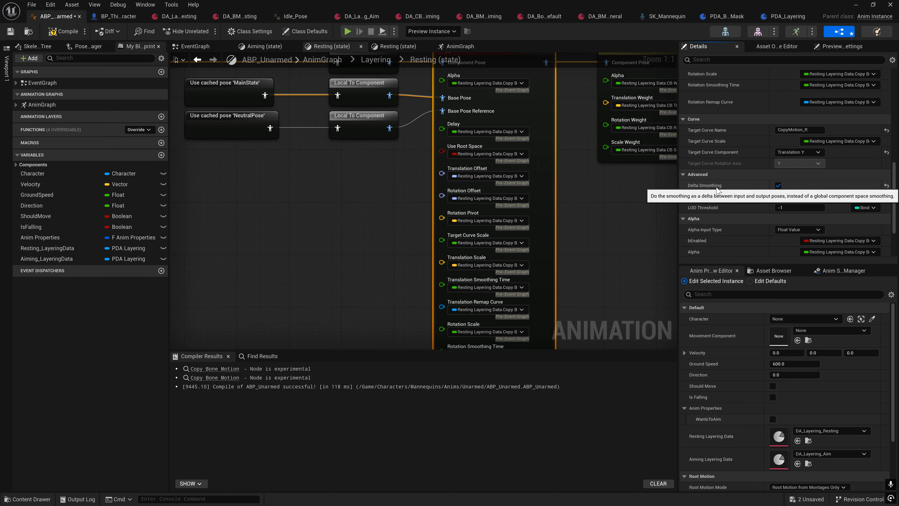
pyautogui.scroll(5, 717, 190)
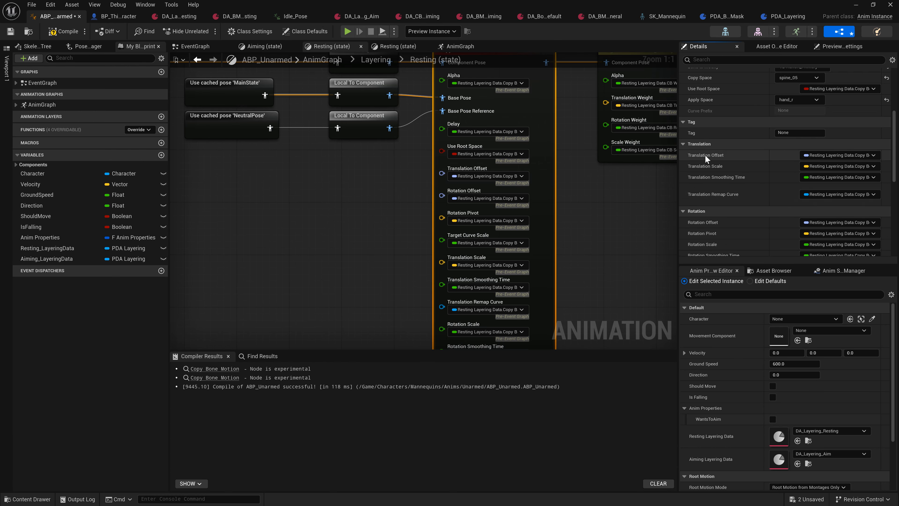
pyautogui.scroll(1, 705, 155)
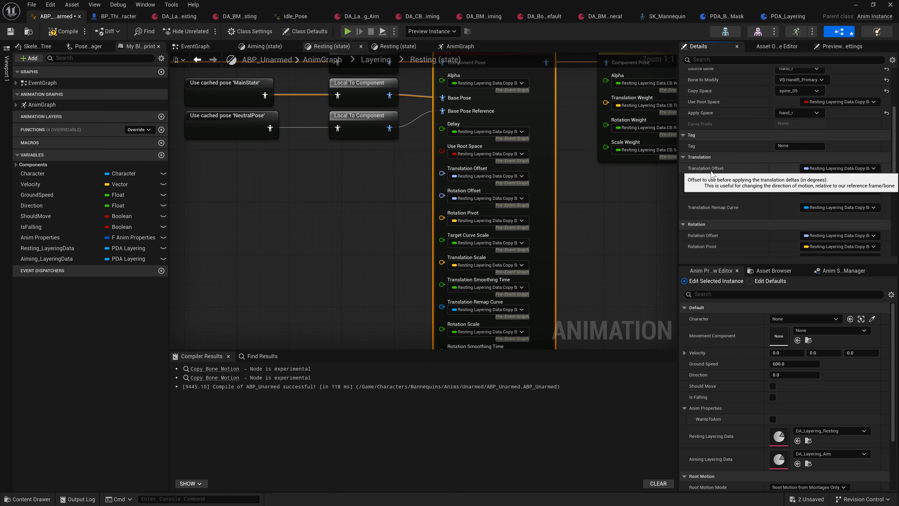
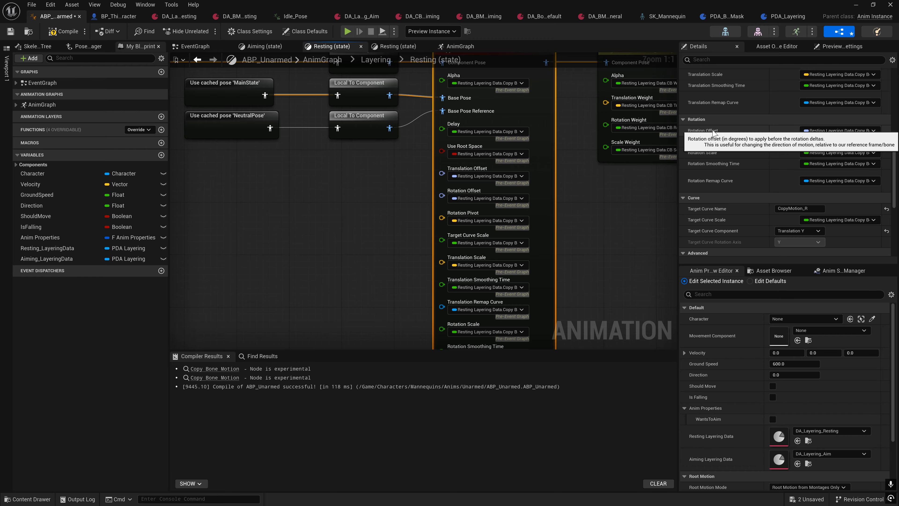
pyautogui.scroll(8, 714, 132)
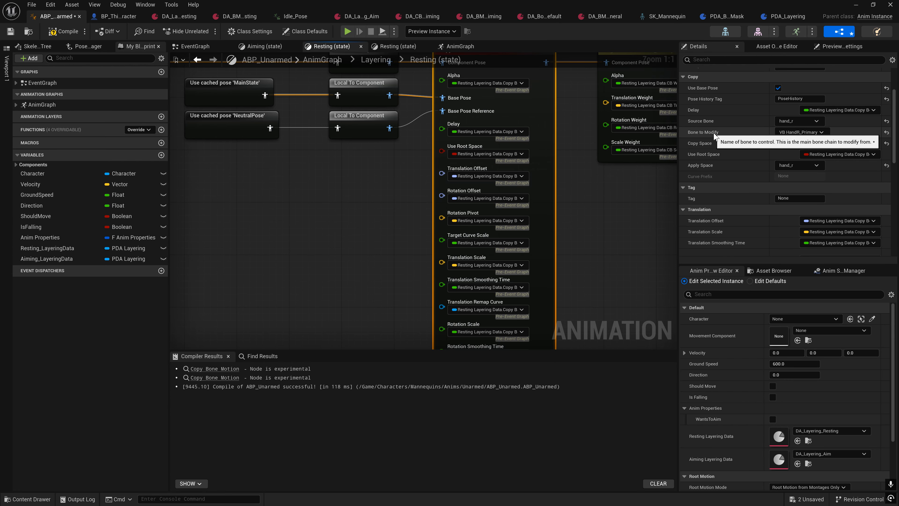
pyautogui.scroll(-9, 717, 135)
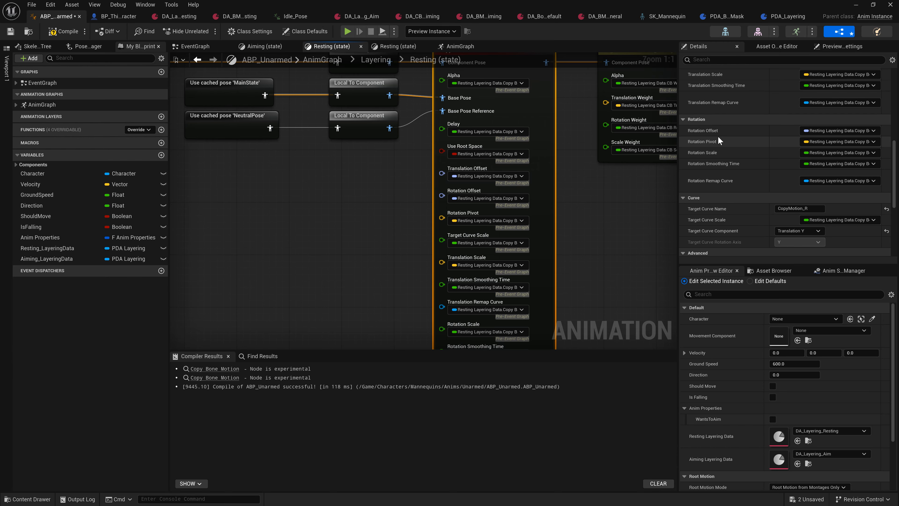
pyautogui.scroll(2, 719, 138)
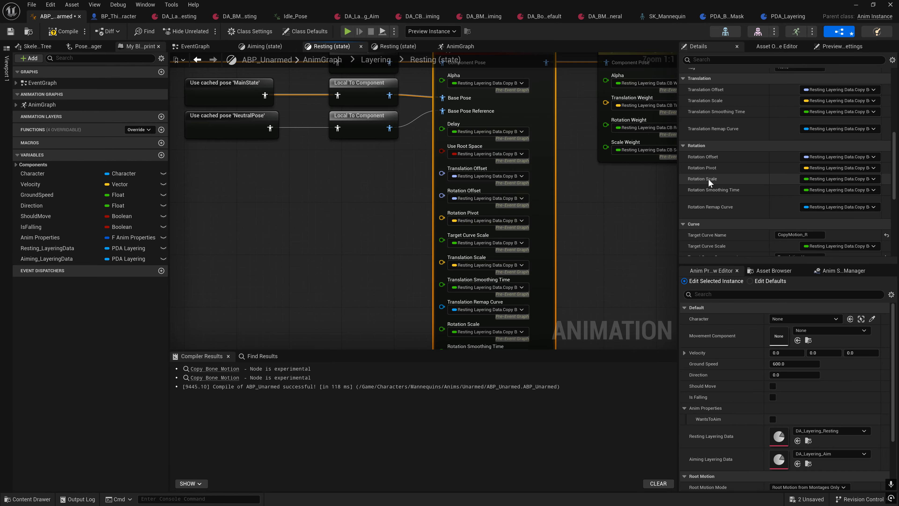
# - Select the Copy Bone Advanced node after Copy Bone Motion and inspect its settings and description
pyautogui.moveTo(644, 195); pyautogui.dragTo(488, 262, button='right')
pyautogui.click(508, 119)
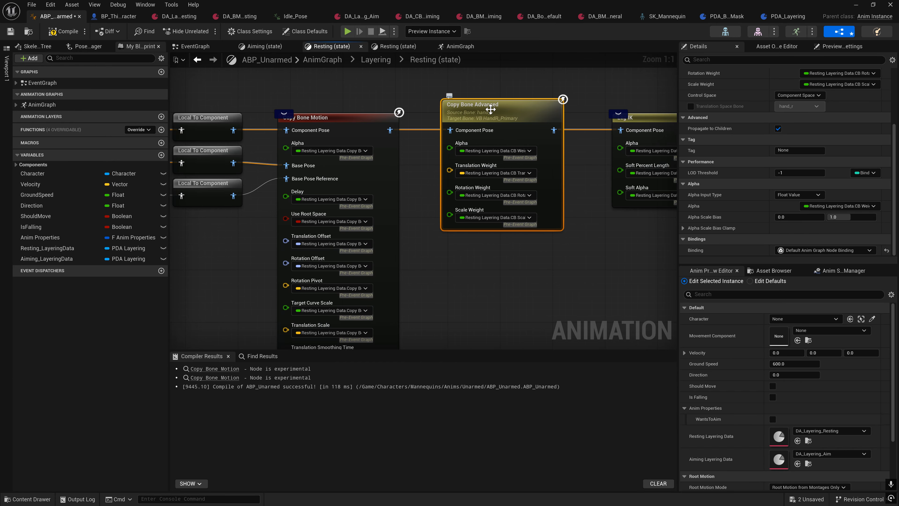
pyautogui.moveTo(421, 178); pyautogui.dragTo(442, 171, button='right')
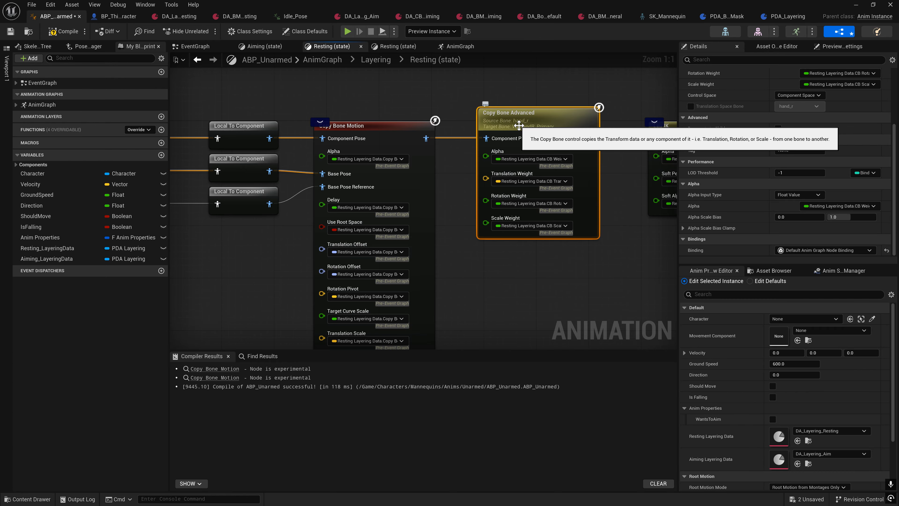
# - Reselect the Copy Bone Motion node and examine its Curve settings, including the Target Curve Name field and Target Curve Component
pyautogui.moveTo(402, 182); pyautogui.dragTo(474, 166, button='right')
pyautogui.click(468, 168)
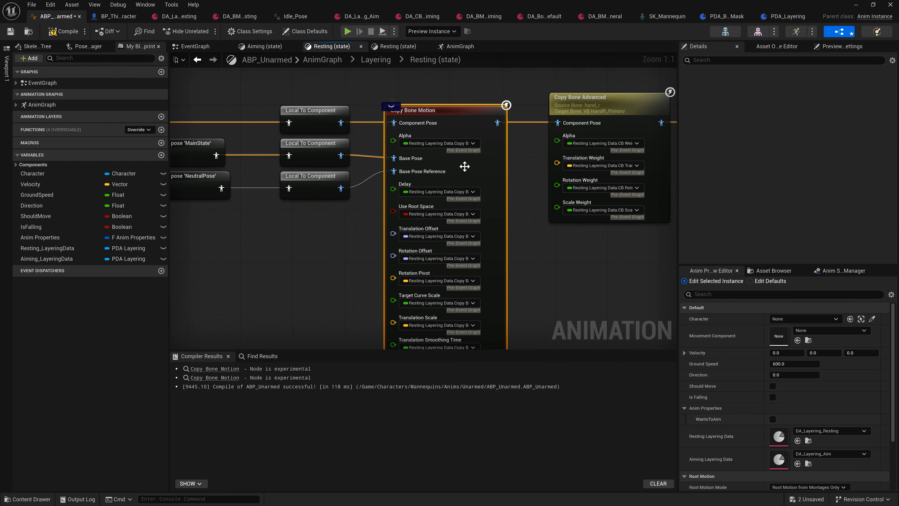
pyautogui.moveTo(603, 254); pyautogui.dragTo(592, 256, button='right')
pyautogui.scroll(-1, 738, 195)
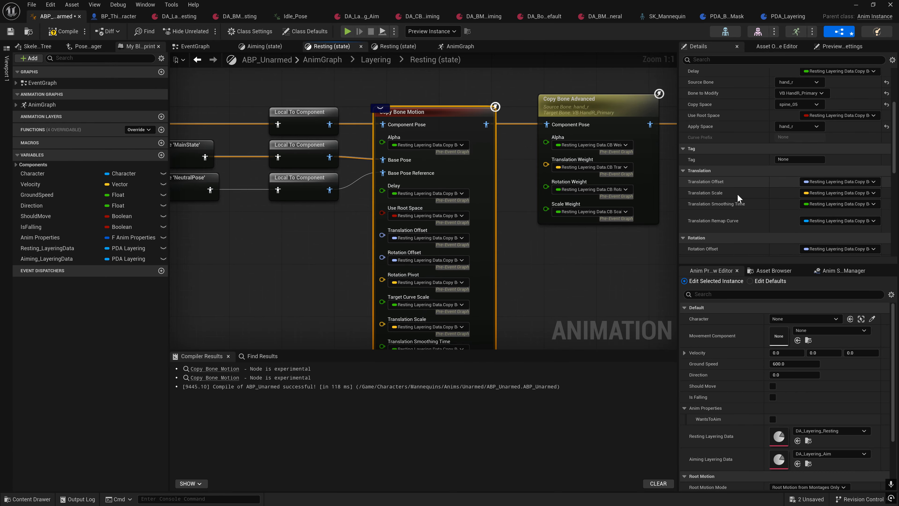
pyautogui.scroll(-6, 738, 195)
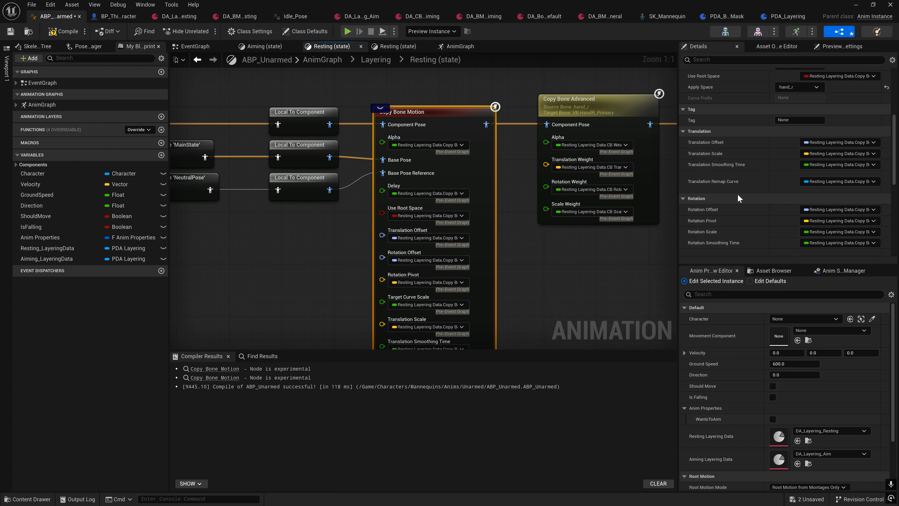
pyautogui.scroll(-1, 737, 194)
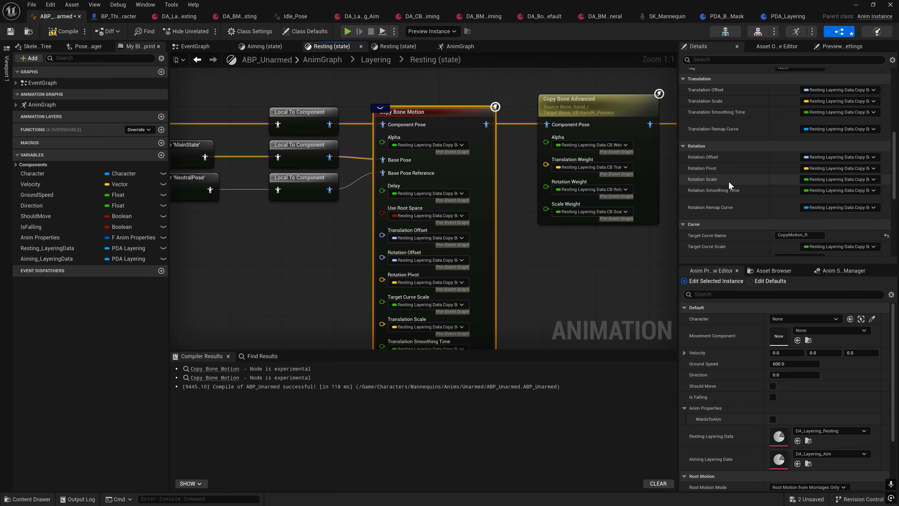
pyautogui.scroll(-1, 730, 184)
pyautogui.scroll(-4, 730, 184)
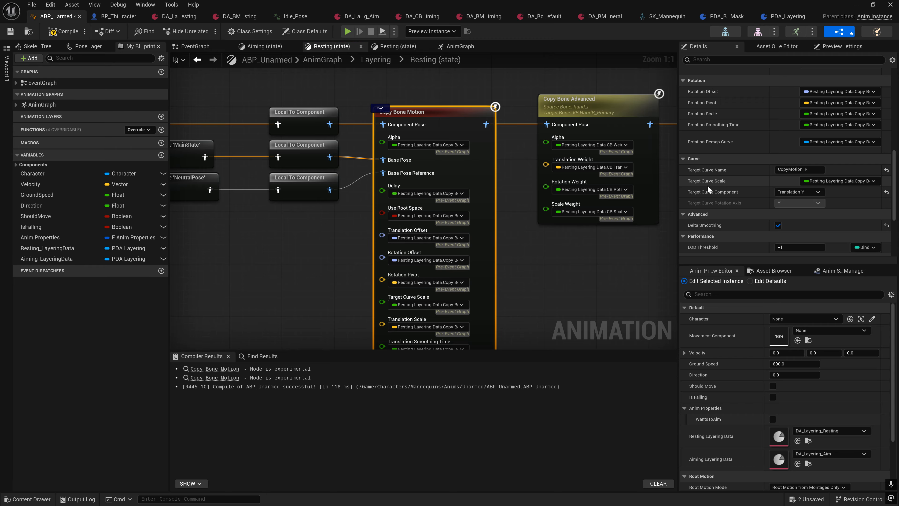
pyautogui.scroll(-1, 710, 177)
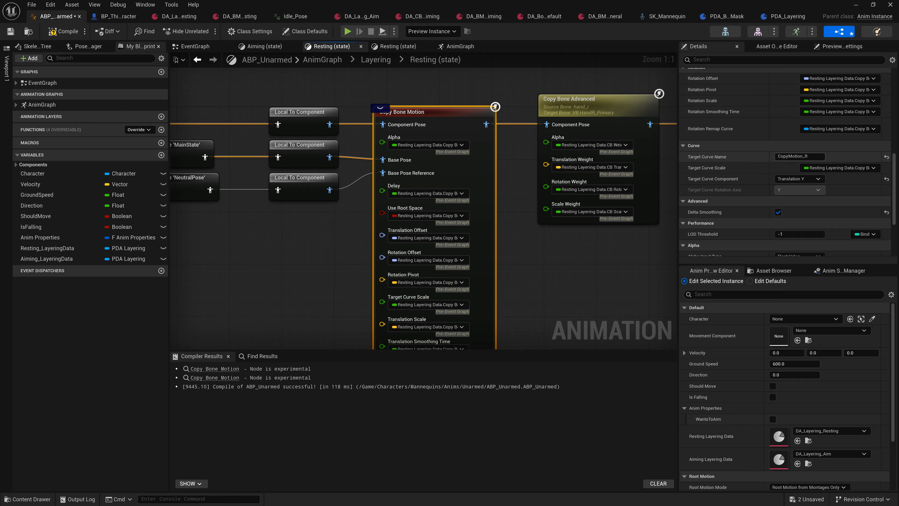
pyautogui.click(793, 156)
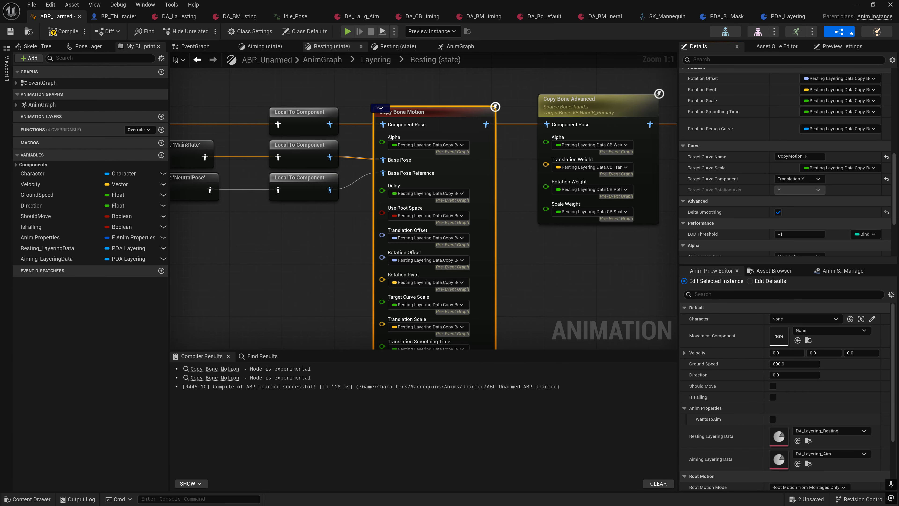
pyautogui.moveTo(596, 241); pyautogui.dragTo(457, 249, button='right')
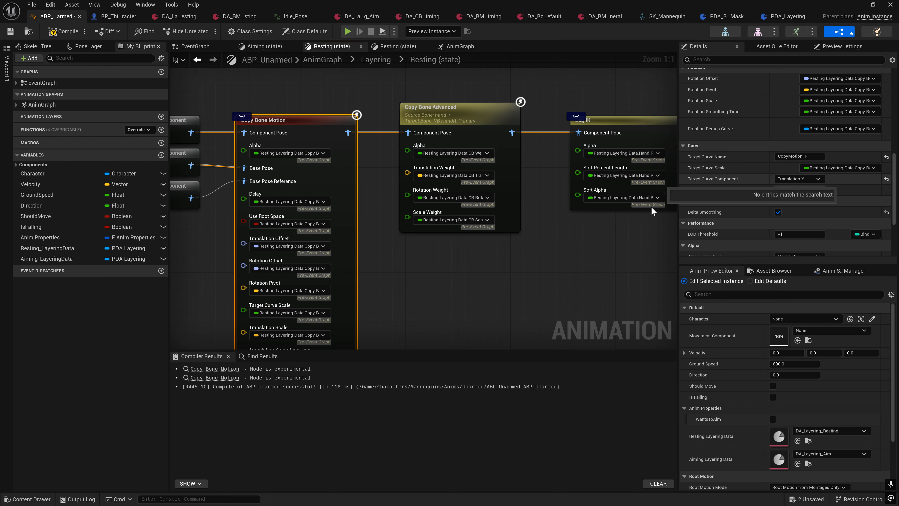
# - Select the IK node after Copy Bone Advanced and examine its Legs Definition settings, including the Twist Offset Curve Name
pyautogui.moveTo(624, 226); pyautogui.dragTo(480, 230, button='right')
pyautogui.click(494, 130)
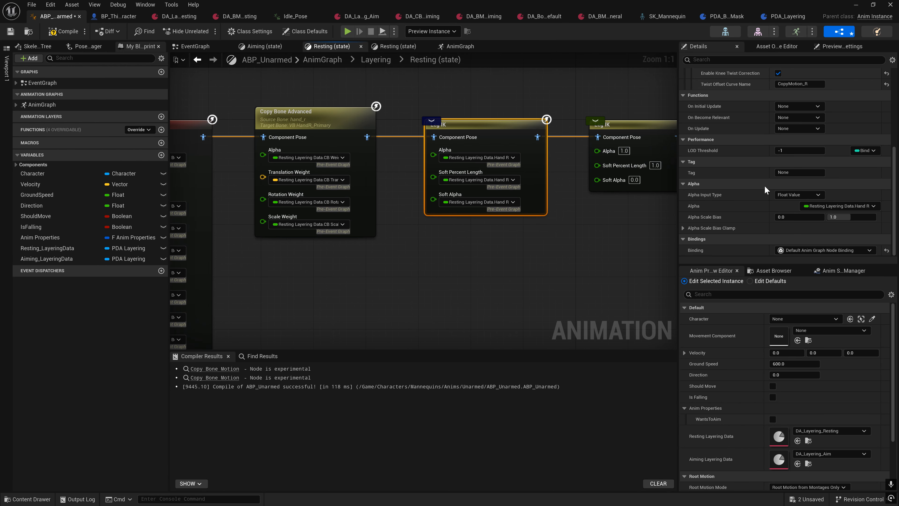
pyautogui.scroll(5, 755, 142)
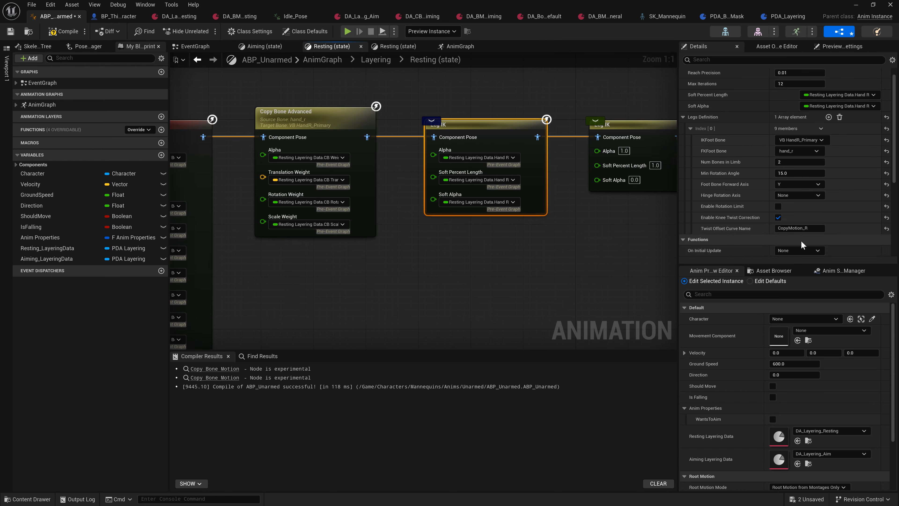
pyautogui.click(788, 229)
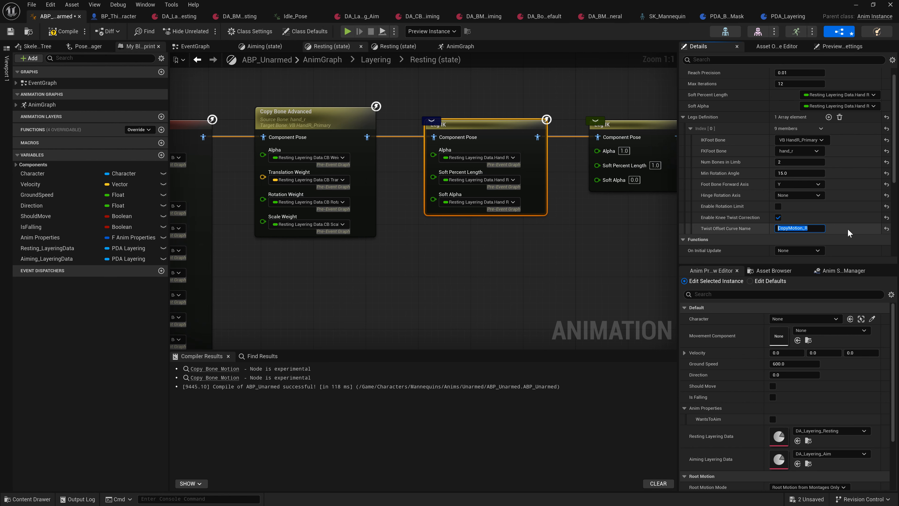
# - Reselect the Copy Bone Motion node and try Rotation Angle as its Target Curve Component, viewing the rotation axis choices
pyautogui.moveTo(259, 237); pyautogui.dragTo(517, 187, button='right')
pyautogui.click(466, 168)
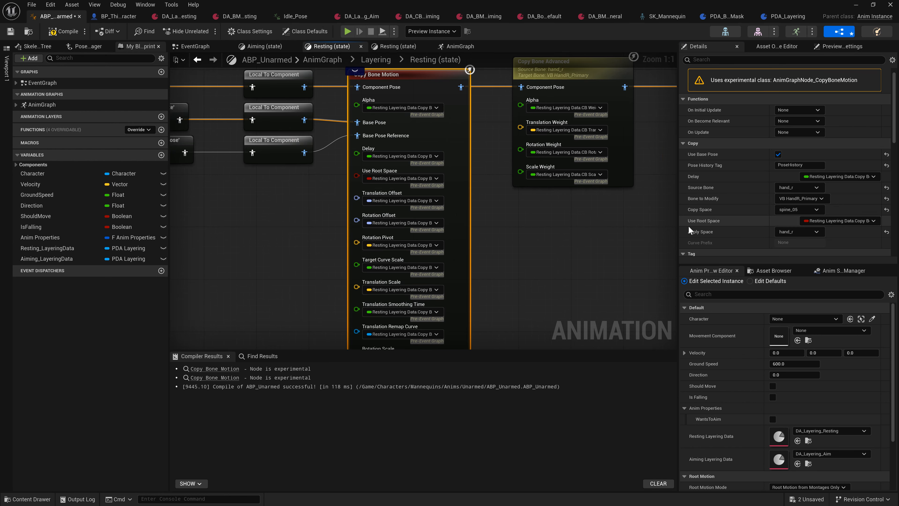
pyautogui.scroll(-10, 744, 194)
pyautogui.scroll(3, 744, 194)
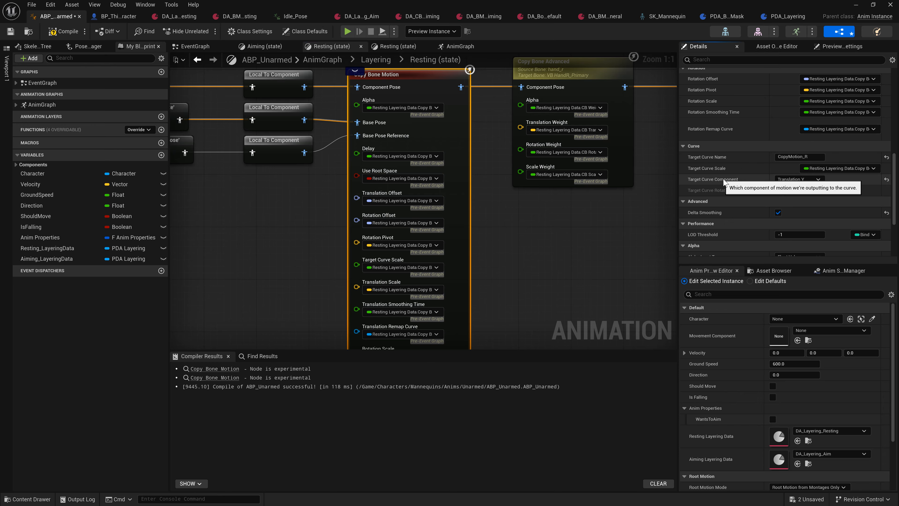
pyautogui.click(783, 180)
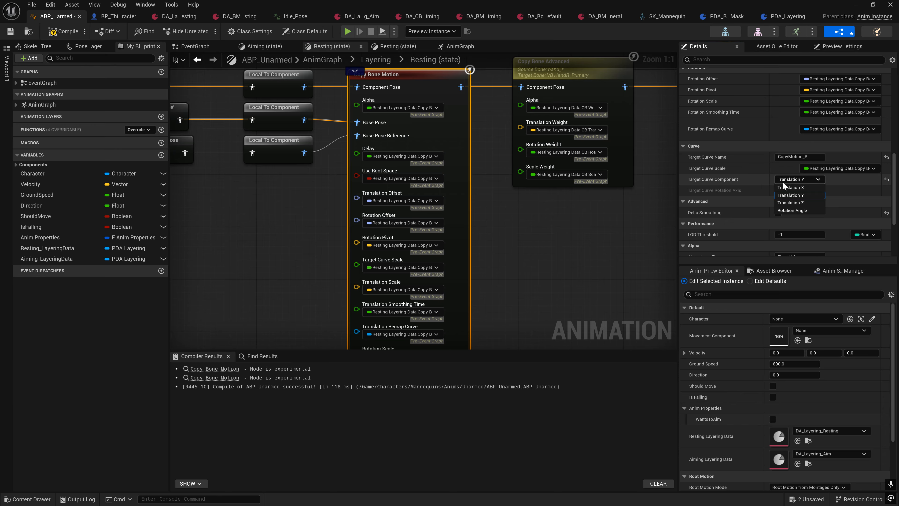
pyautogui.click(792, 210)
pyautogui.click(793, 192)
pyautogui.click(849, 206)
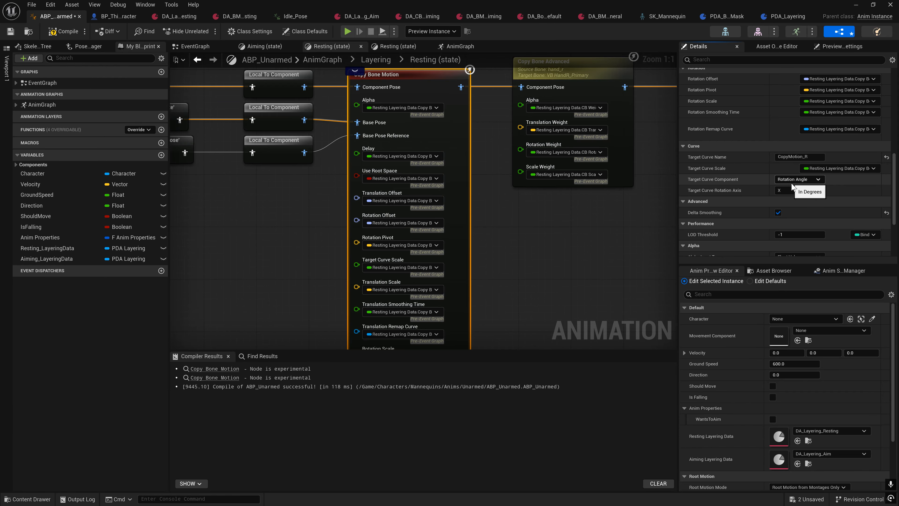
# - Inspect the mannequin's arm and rifle from the side in the preview viewport
pyautogui.click(6, 69)
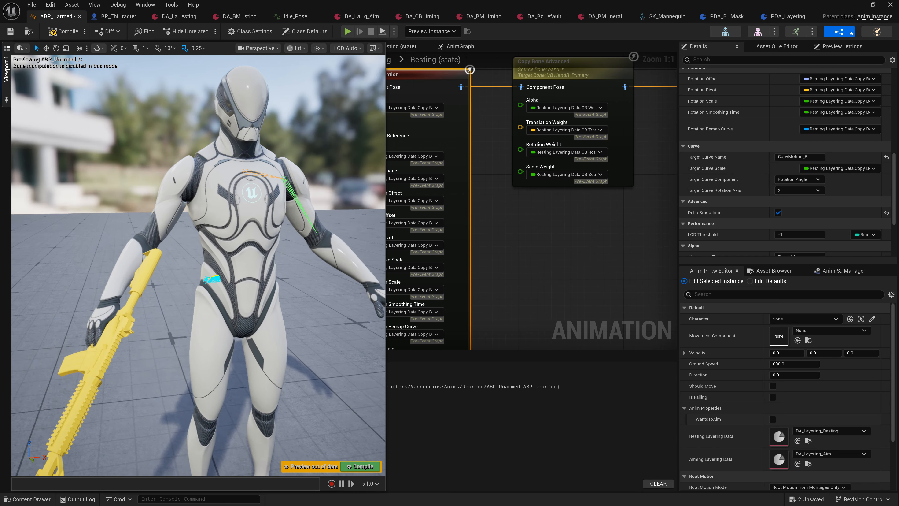
pyautogui.moveTo(184, 260); pyautogui.dragTo(292, 262, button='right')
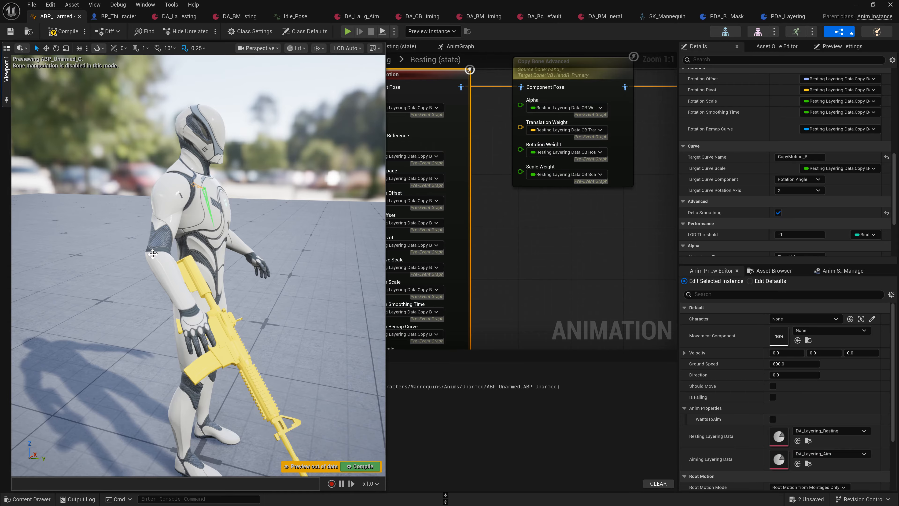
pyautogui.moveTo(325, 239); pyautogui.dragTo(227, 239, button='right')
pyautogui.moveTo(602, 216); pyautogui.dragTo(625, 226, button='right')
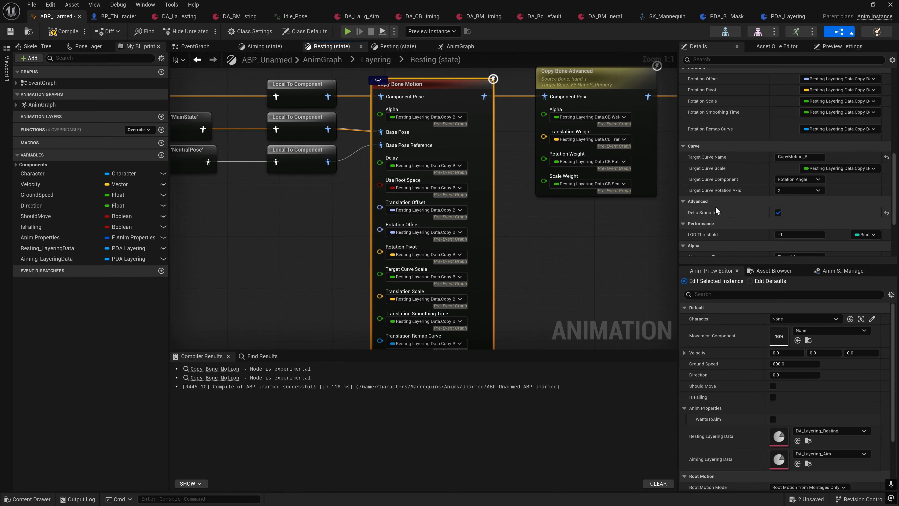
# - Review the Target Curve Component options and set the component back to Translation Y
pyautogui.click(788, 180)
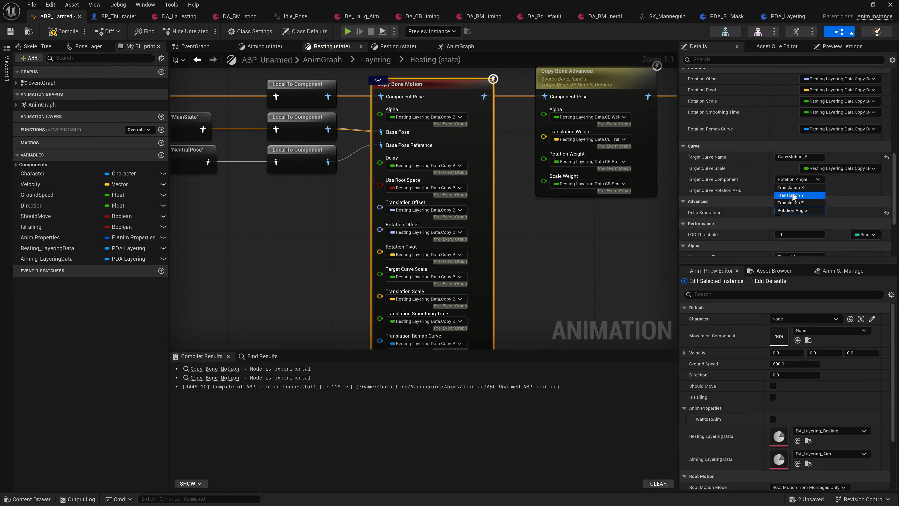
pyautogui.click(784, 178)
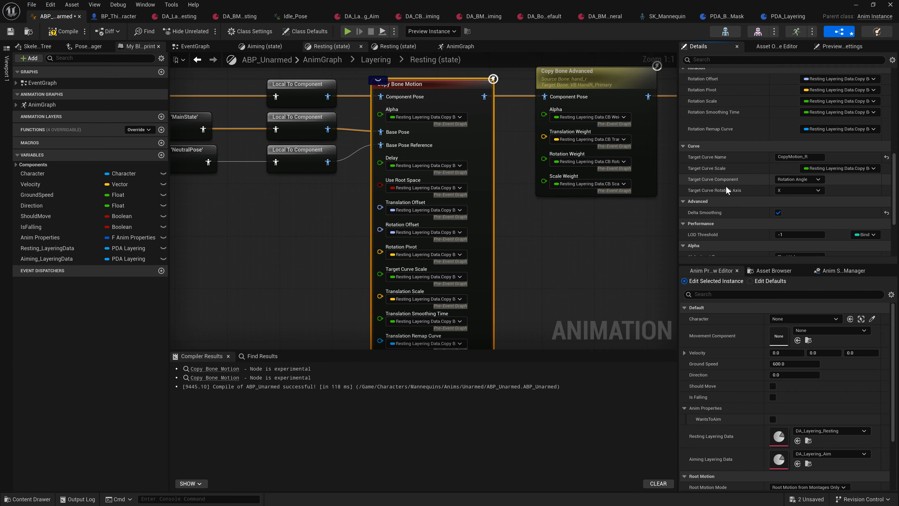
pyautogui.scroll(1, 761, 206)
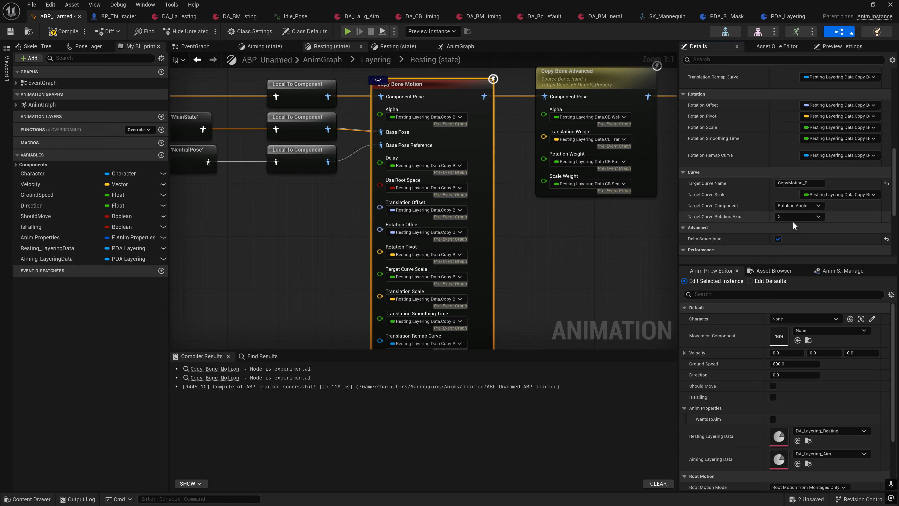
pyautogui.click(797, 205)
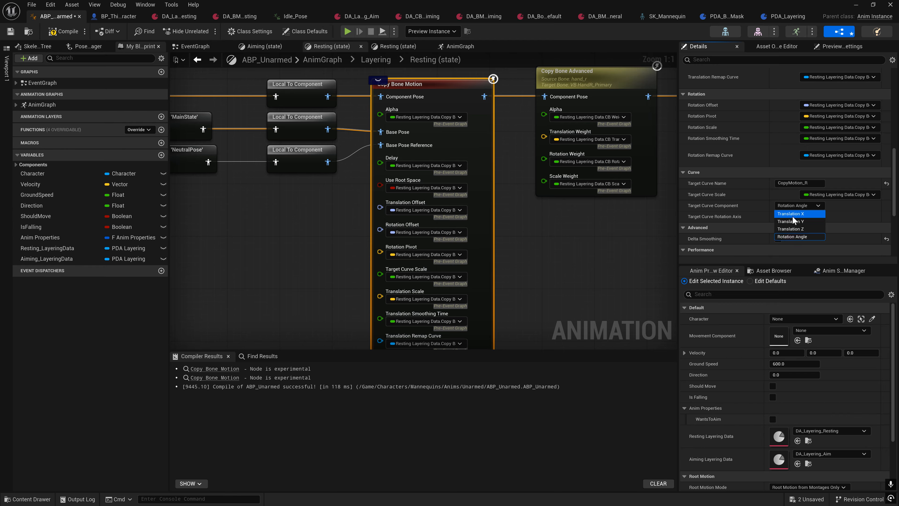
pyautogui.click(797, 221)
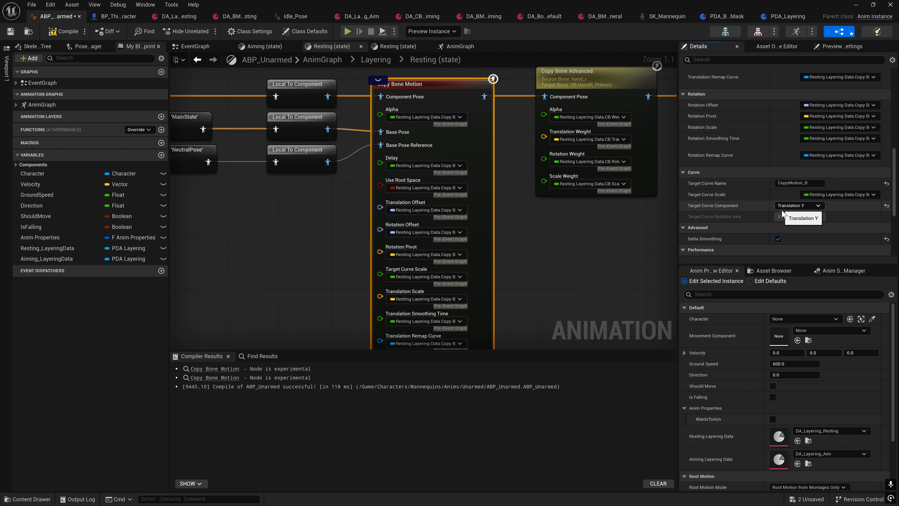
# - Try Rotation Angle with rotation axis Y for the target curve, and restore the default axis and Translation Y
pyautogui.scroll(6, 754, 209)
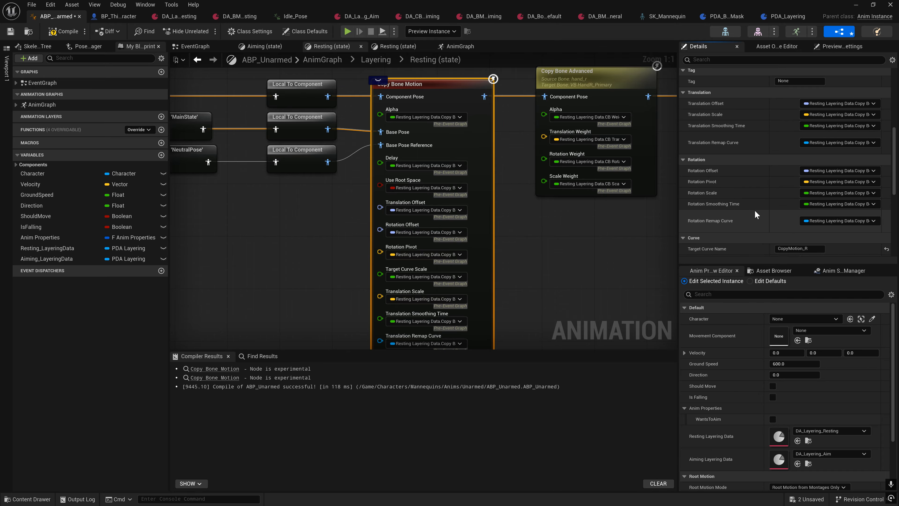
pyautogui.scroll(-6, 754, 210)
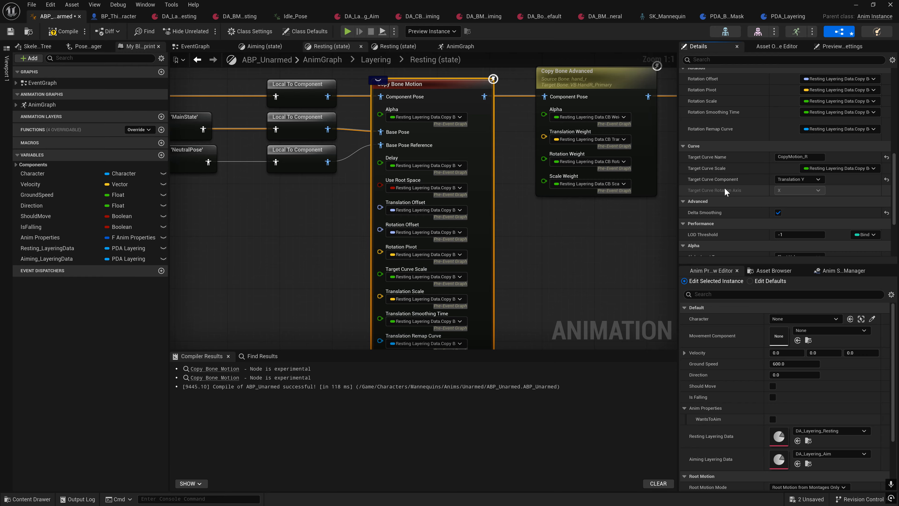
pyautogui.moveTo(724, 190)
pyautogui.click(793, 177)
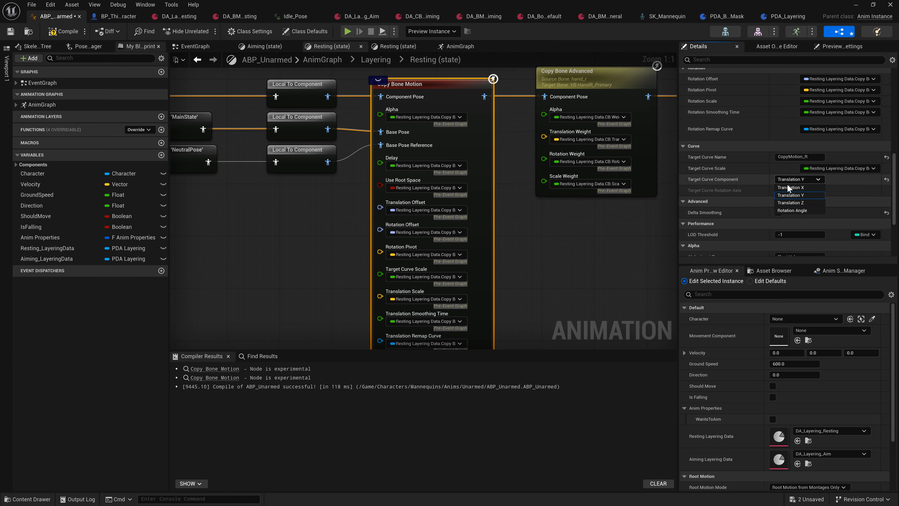
pyautogui.click(786, 211)
pyautogui.click(792, 190)
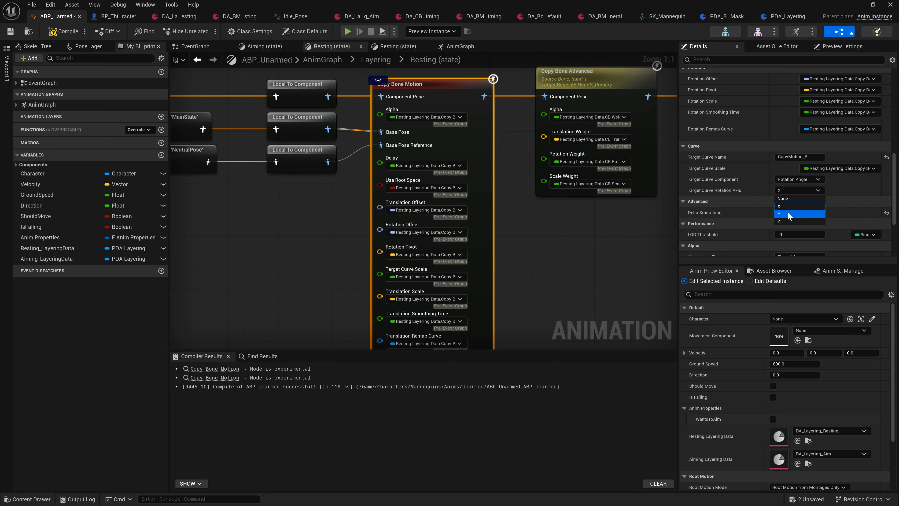
pyautogui.click(789, 214)
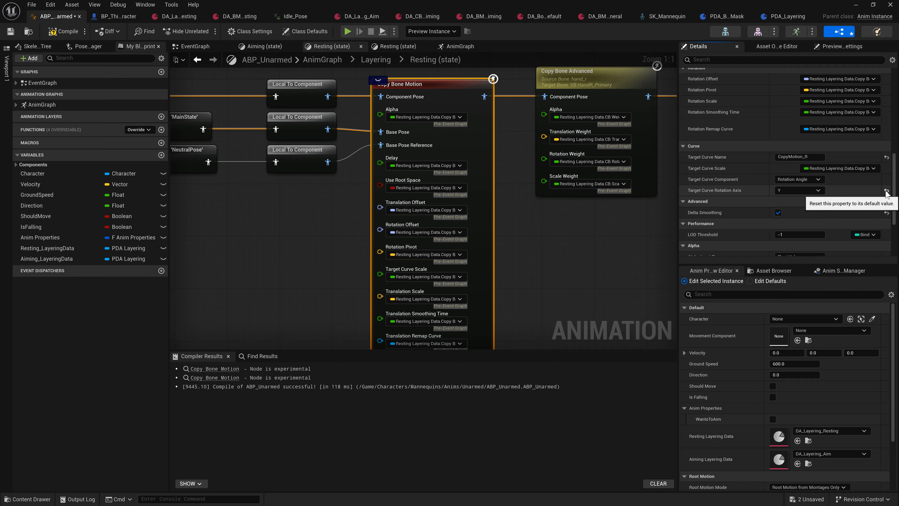
pyautogui.click(799, 179)
pyautogui.click(797, 196)
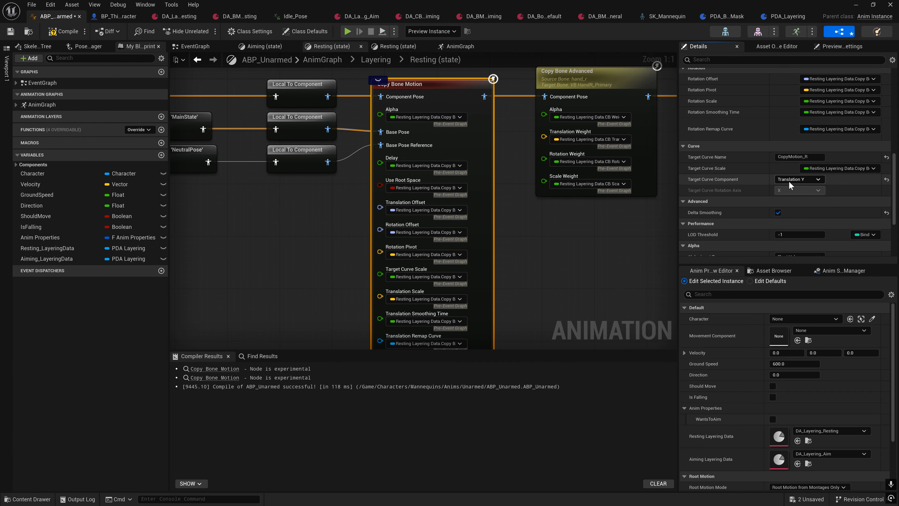
# - Review the Copy Bone Motion node's exposed pins together with its Delta Smoothing, LOD Threshold and Alpha settings
pyautogui.scroll(-3, 573, 203)
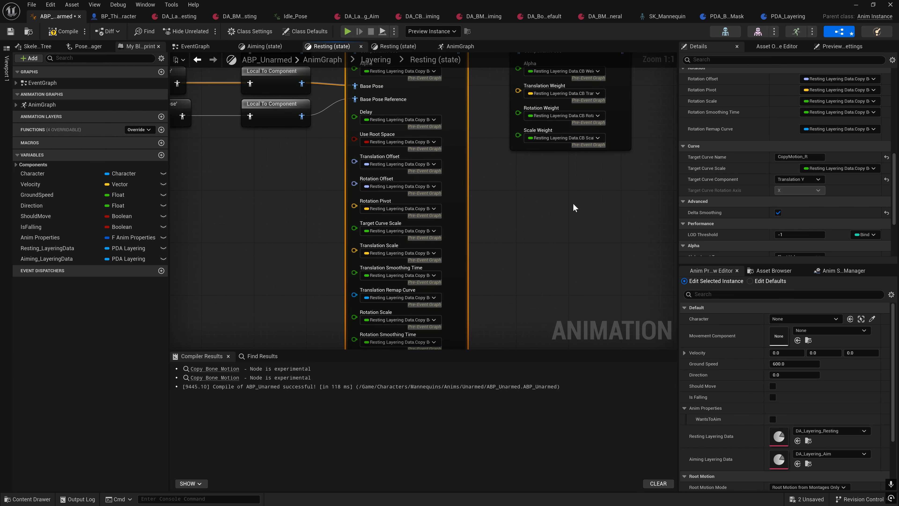
pyautogui.scroll(1, 576, 206)
pyautogui.scroll(-3, 751, 219)
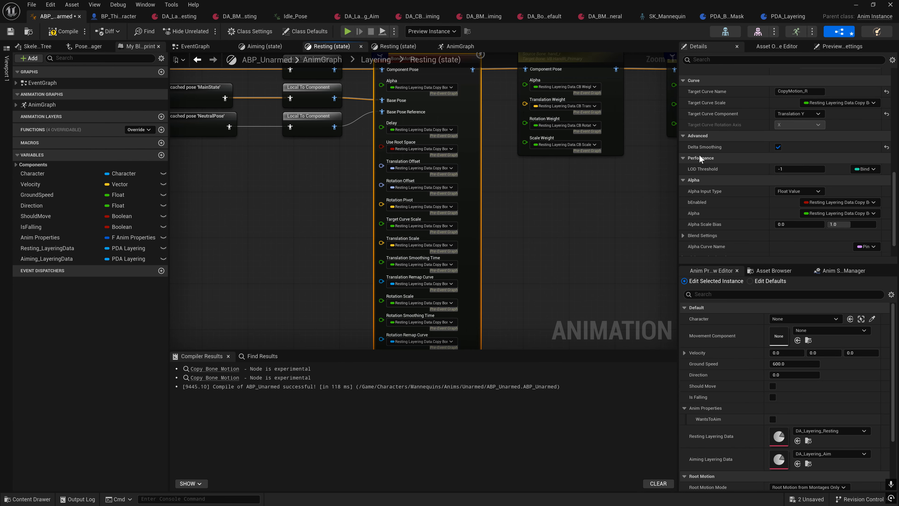
pyautogui.moveTo(697, 171)
pyautogui.moveTo(635, 195)
pyautogui.mouseDown(button='right')
pyautogui.moveTo(650, 220)
pyautogui.moveTo(637, 179)
pyautogui.mouseUp(button='right')
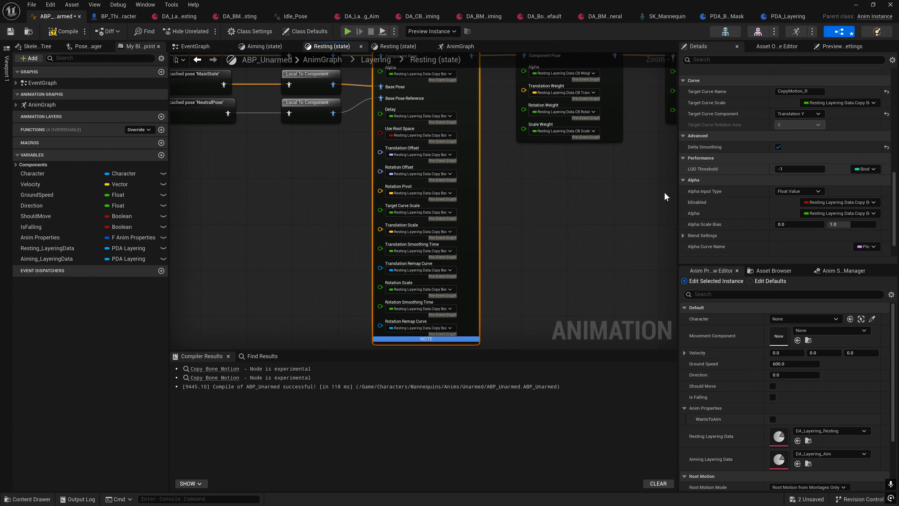
pyautogui.moveTo(547, 238); pyautogui.dragTo(565, 269, button='right')
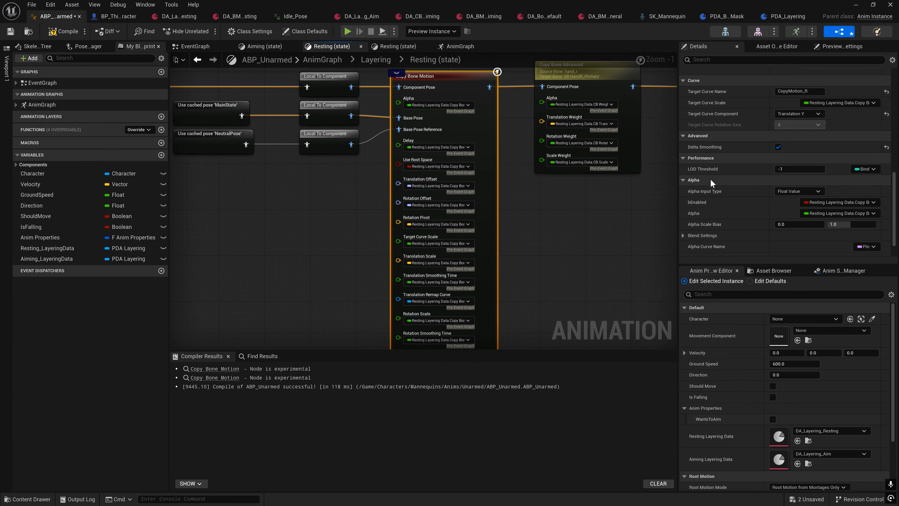
pyautogui.moveTo(639, 283); pyautogui.dragTo(623, 233, button='right')
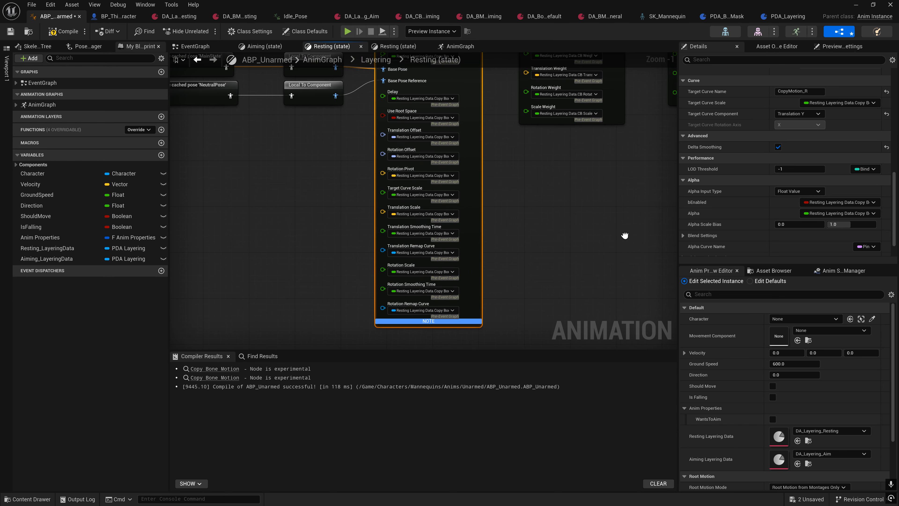
pyautogui.scroll(-2, 540, 282)
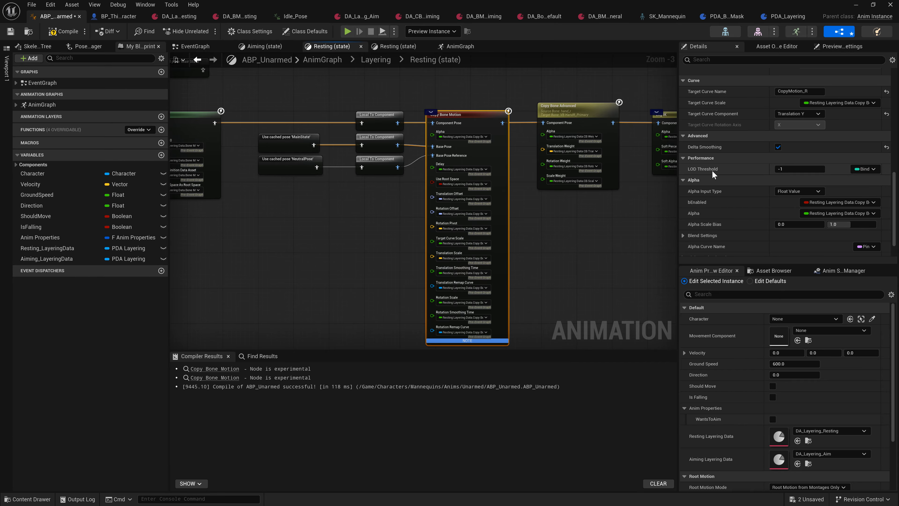
pyautogui.moveTo(534, 252); pyautogui.dragTo(527, 228, button='right')
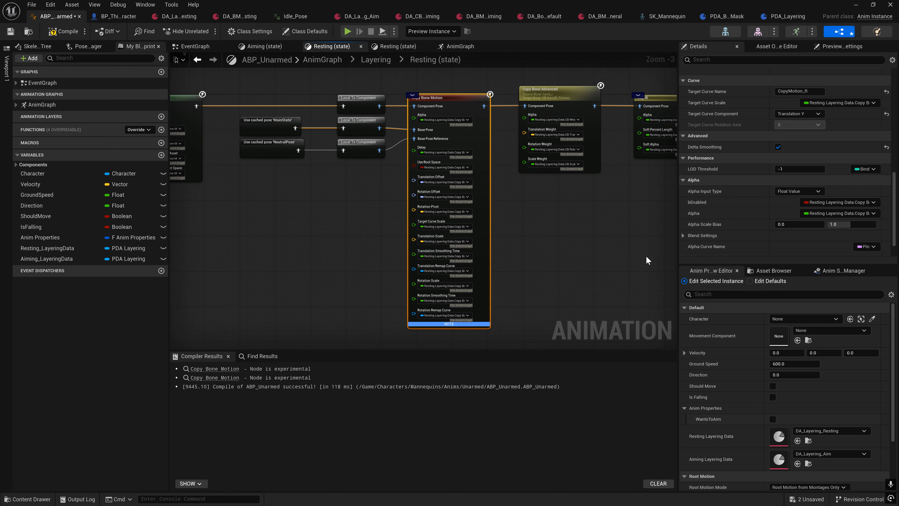
# - Check the Copy Bone Motion node's Alpha binding and look over its place in the node chain beside Copy Bone Advanced
pyautogui.scroll(-2, 706, 195)
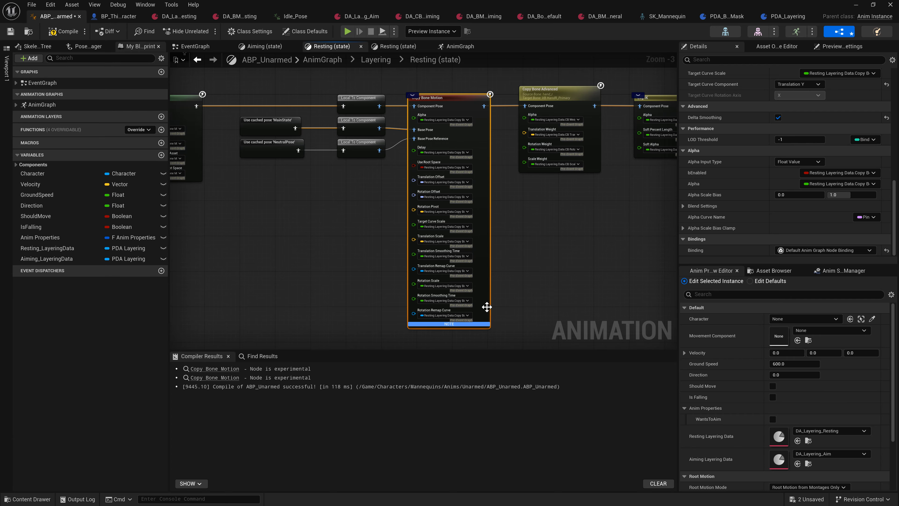
pyautogui.moveTo(488, 307); pyautogui.dragTo(511, 268, button='right')
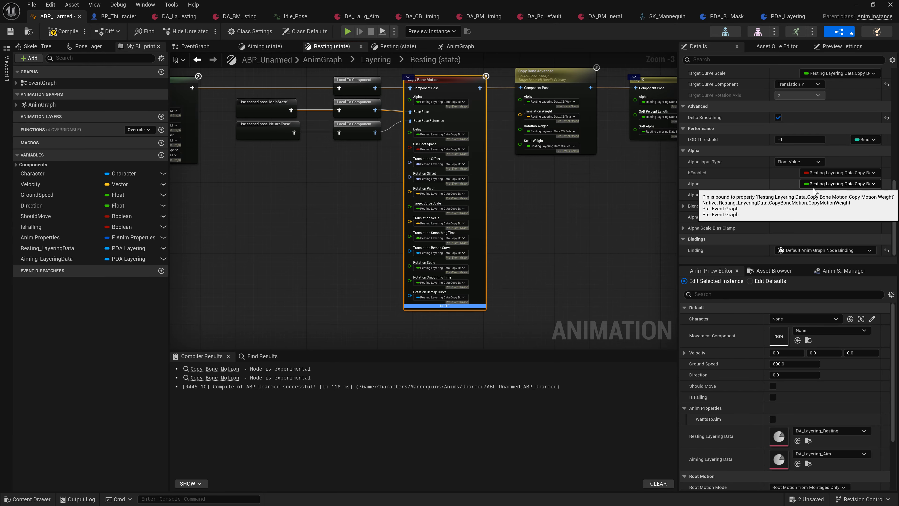
pyautogui.moveTo(582, 179); pyautogui.dragTo(506, 233, button='right')
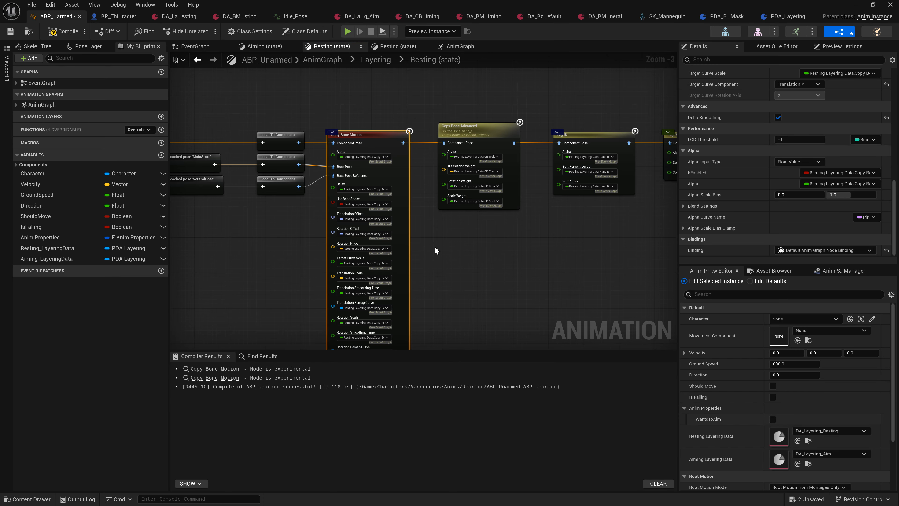
pyautogui.moveTo(435, 251); pyautogui.dragTo(468, 149, button='right')
pyautogui.moveTo(526, 270); pyautogui.dragTo(514, 206, button='right')
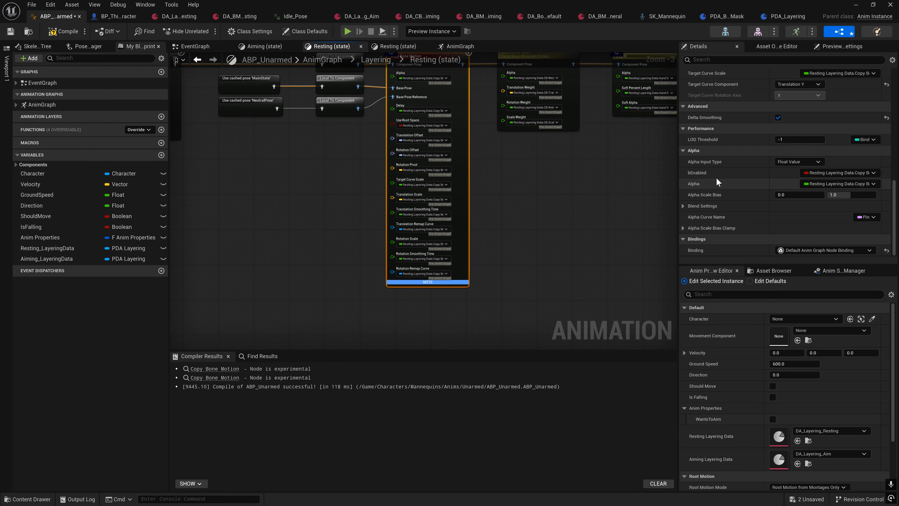
pyautogui.moveTo(573, 182); pyautogui.dragTo(436, 250, button='right')
pyautogui.click(432, 230)
pyautogui.moveTo(371, 272); pyautogui.dragTo(498, 226, button='right')
pyautogui.click(453, 133)
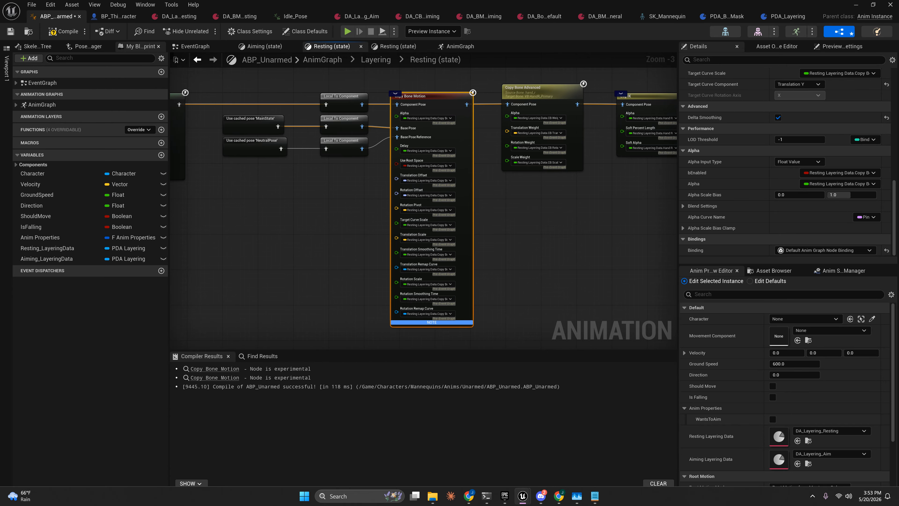
# - Show the preview viewport, compile ABP_Unarmed, and save both ABP_Unarmed and DA_CBM_Resting
pyautogui.moveTo(537, 498)
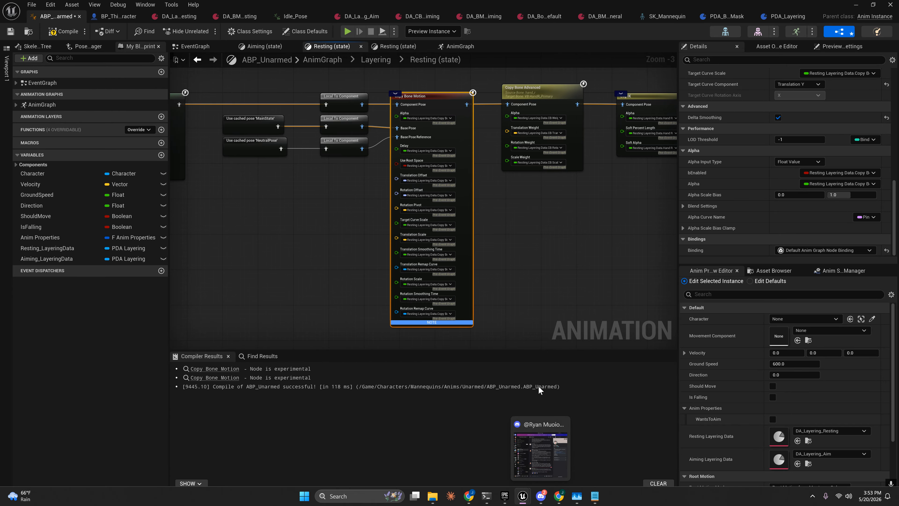
pyautogui.click(6, 86)
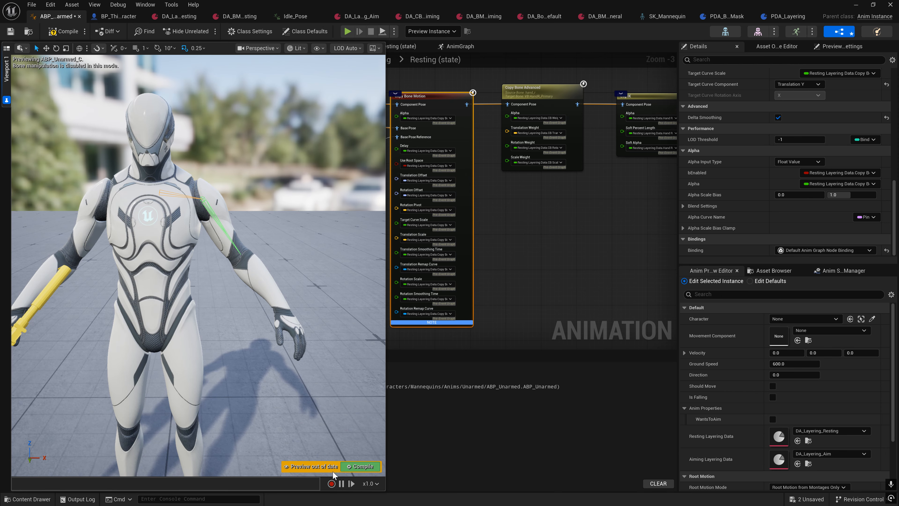
pyautogui.click(361, 467)
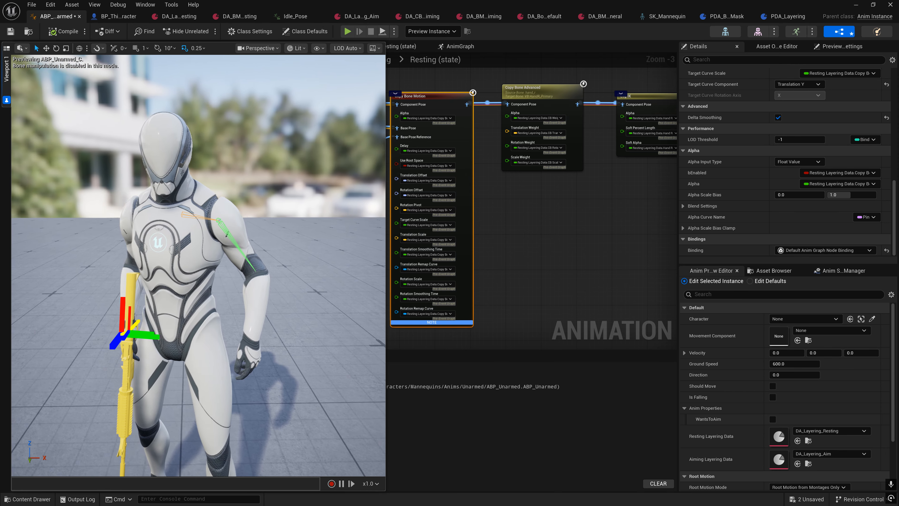
pyautogui.moveTo(269, 304); pyautogui.dragTo(292, 315, button='right')
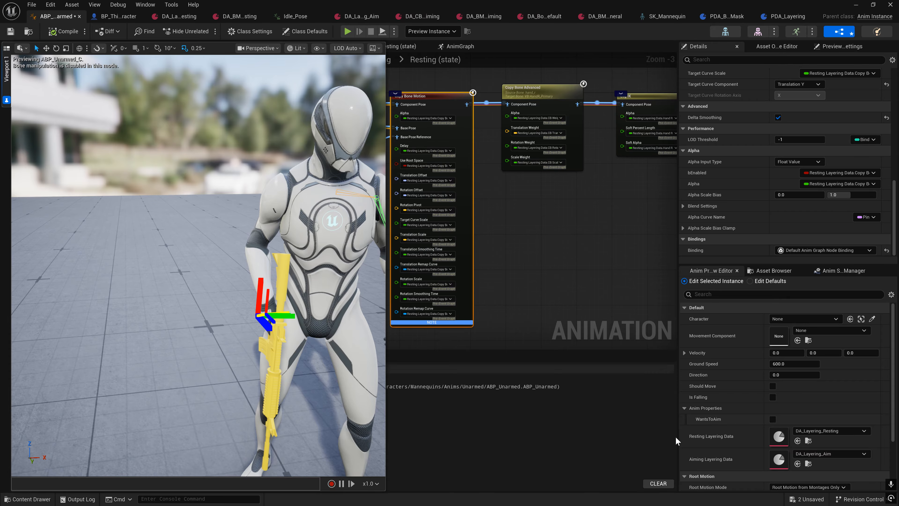
pyautogui.click(807, 499)
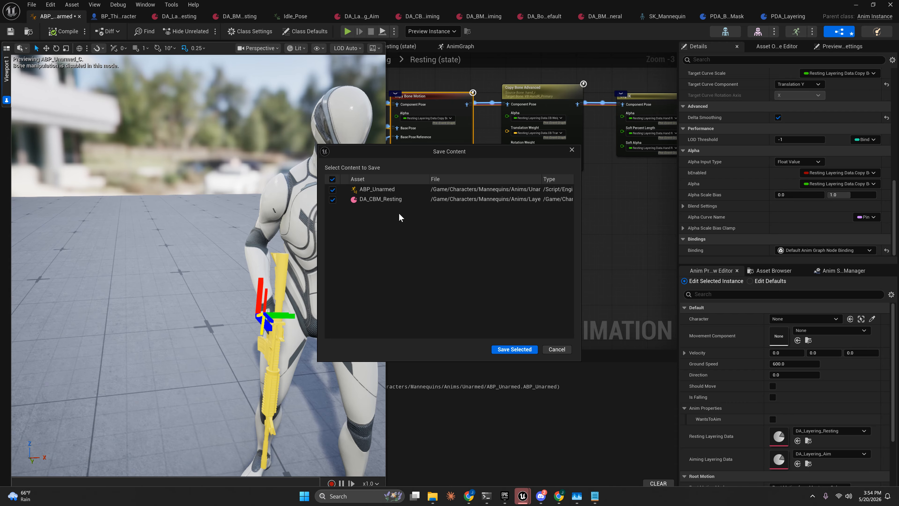
pyautogui.click(523, 352)
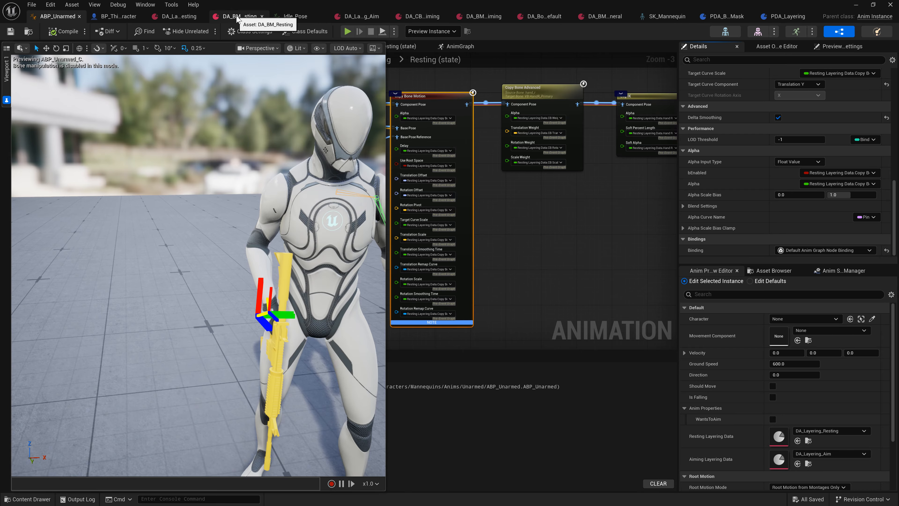
# - Arrange the ABP_Unarmed editor window side by side with the DA_CBM_Resting window and frame the character in its preview
pyautogui.moveTo(261, 5); pyautogui.dragTo(898, 142)
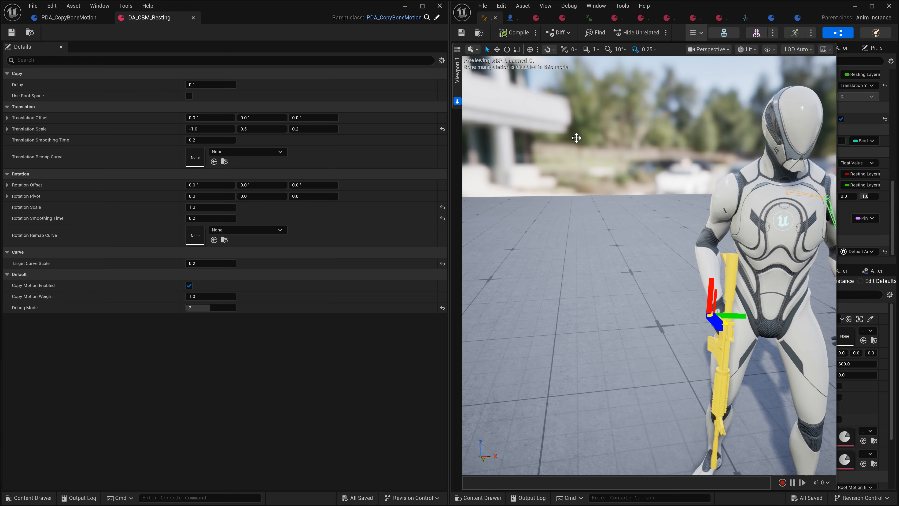
pyautogui.moveTo(683, 229)
pyautogui.mouseDown(button='right')
pyautogui.moveTo(715, 244)
pyautogui.moveTo(683, 246)
pyautogui.mouseUp(button='right')
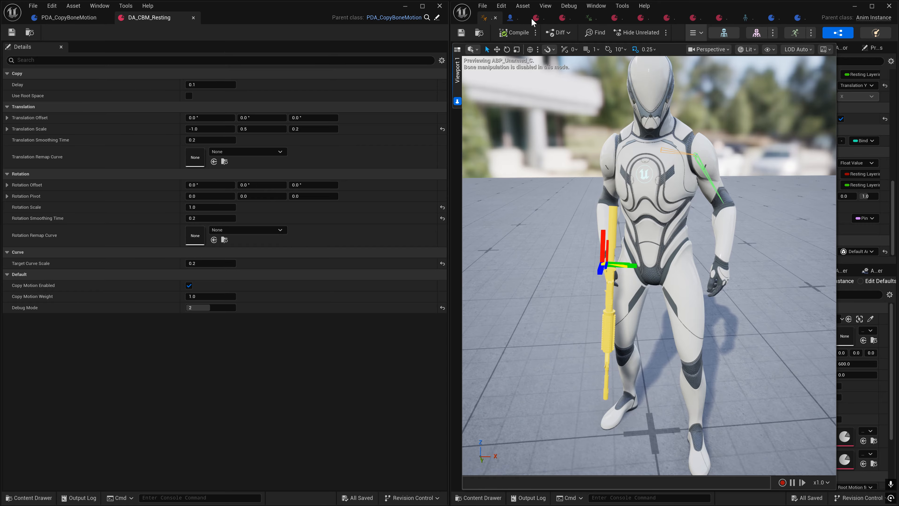
pyautogui.click(855, 7)
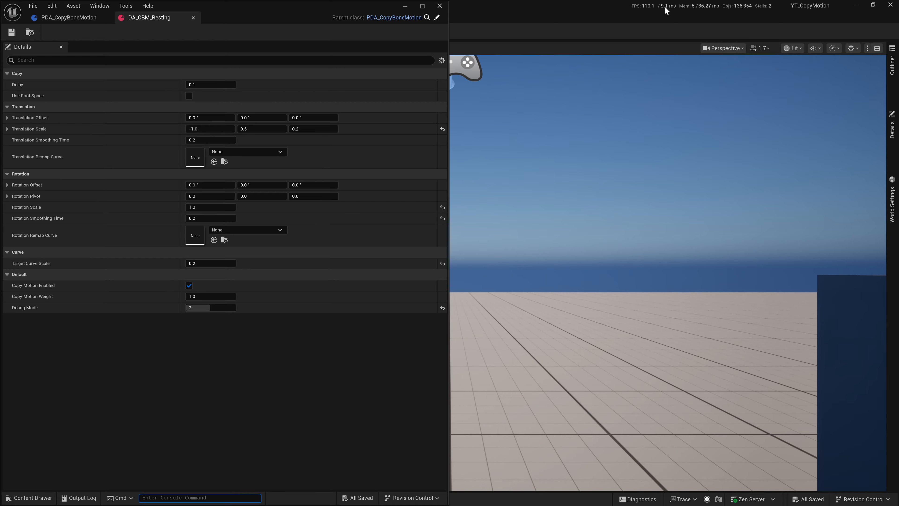
pyautogui.press('super')
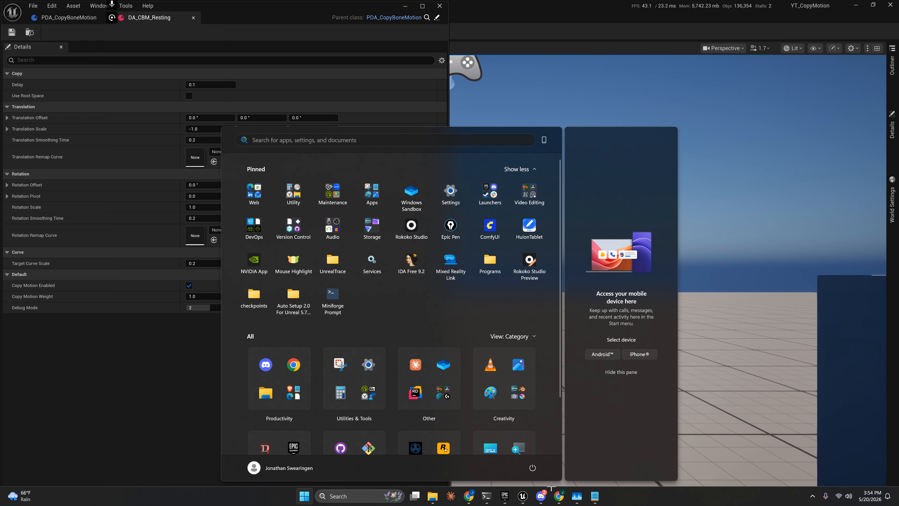
pyautogui.moveTo(528, 495)
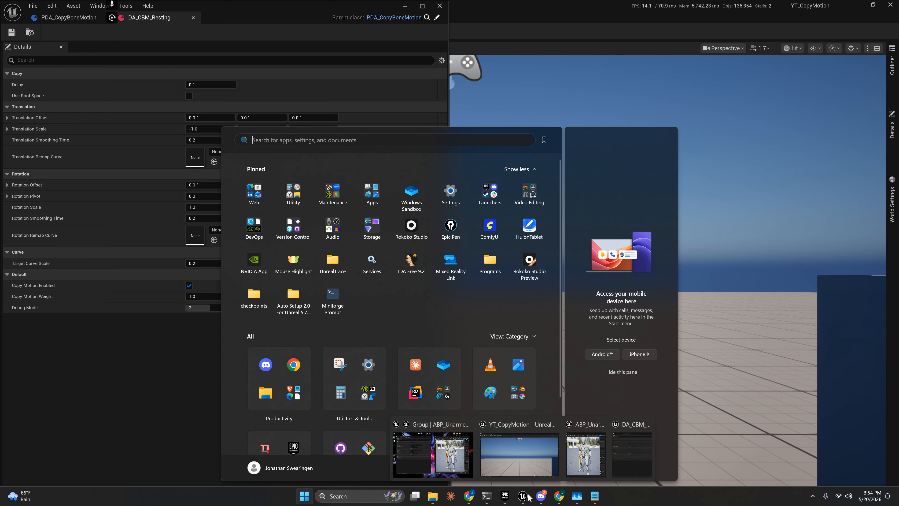
pyautogui.click(638, 455)
pyautogui.press('super')
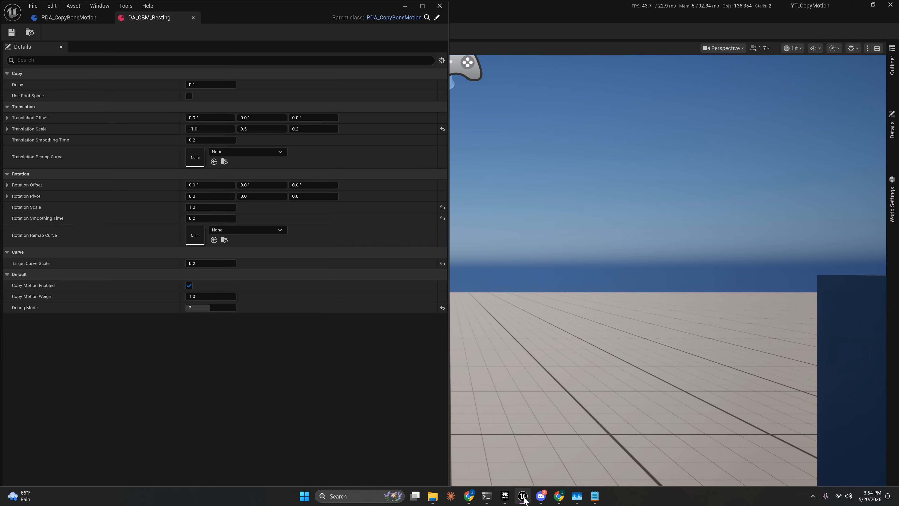
pyautogui.moveTo(524, 500)
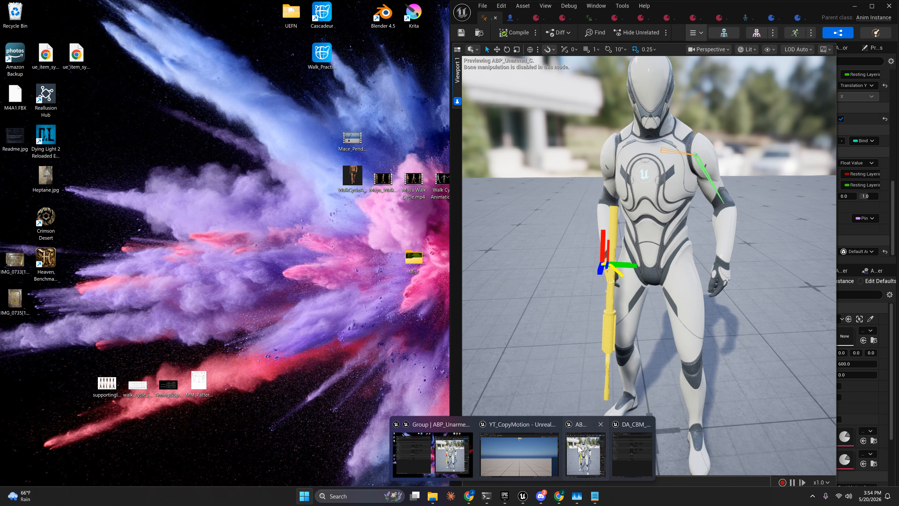
pyautogui.click(584, 456)
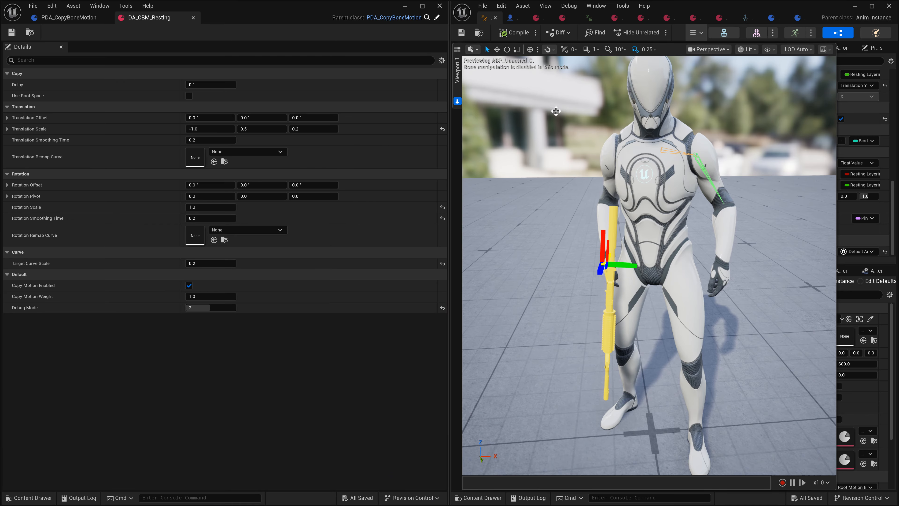
pyautogui.moveTo(586, 156); pyautogui.dragTo(562, 139, button='right')
pyautogui.press('w')
pyautogui.press('s')
pyautogui.press('w')
pyautogui.press('s')
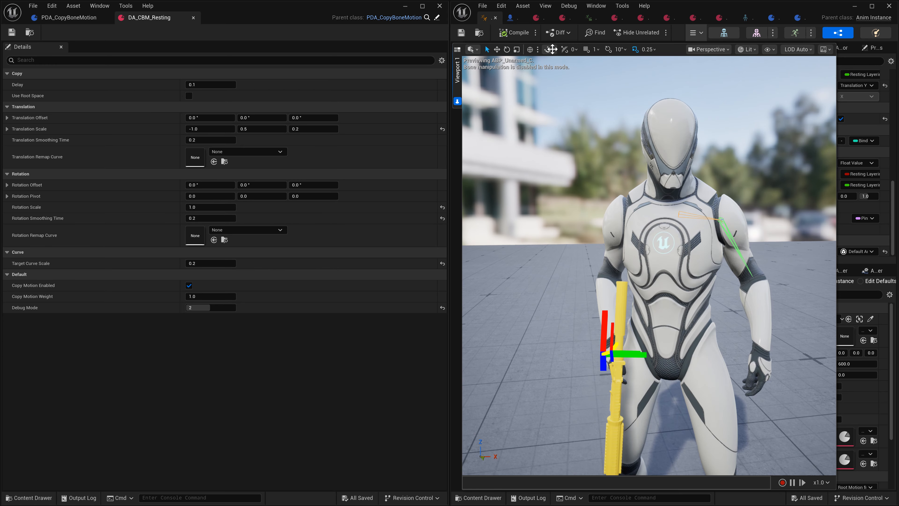
# - Move the DA_Layering_Resting and DA_BM_Resting tabs into the window that holds DA_CBM_Resting
pyautogui.click(511, 18)
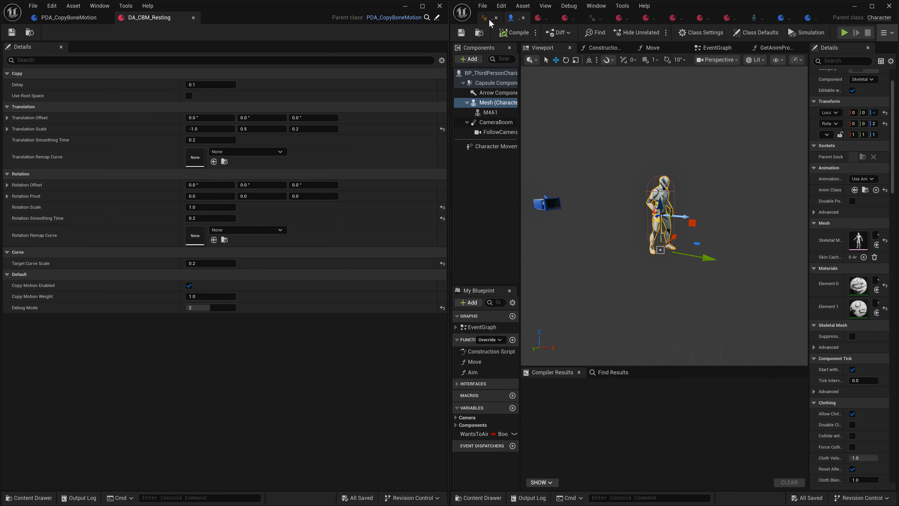
pyautogui.click(537, 19)
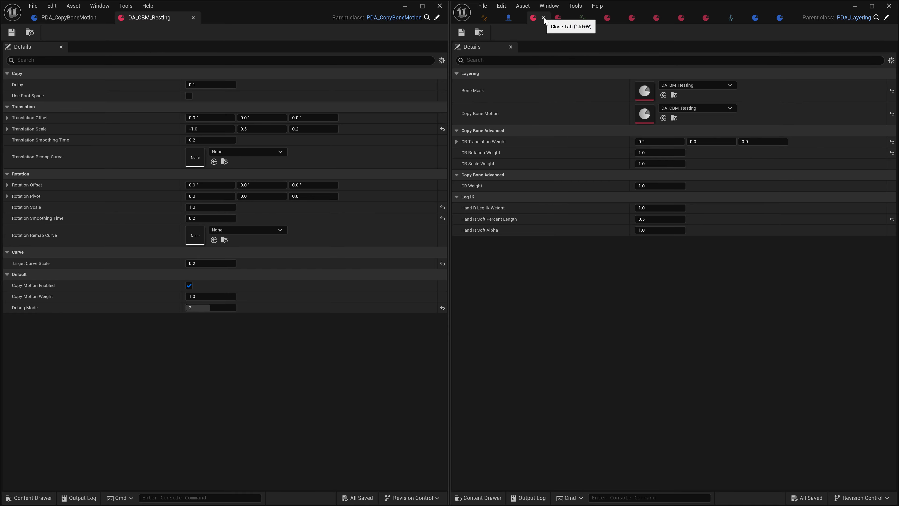
pyautogui.moveTo(536, 18); pyautogui.dragTo(150, 18)
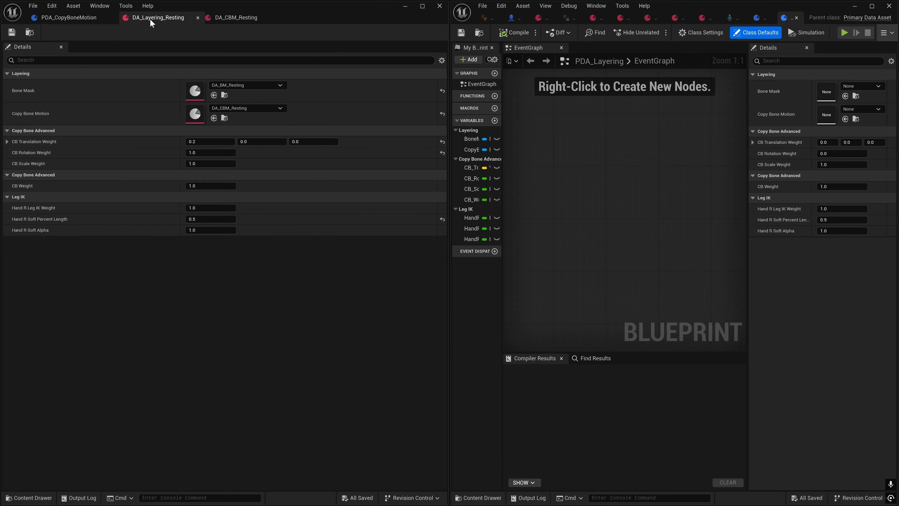
pyautogui.click(541, 18)
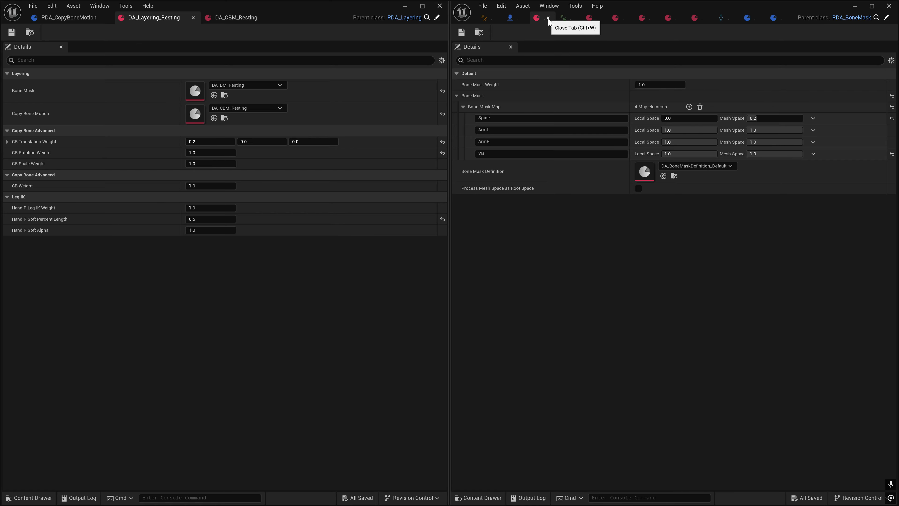
pyautogui.moveTo(538, 19); pyautogui.dragTo(297, 18)
# - Close all other asset tabs next to ABP_Unarmed, including the aiming data assets, SK_Mannequin, PDA_BoneMask, PDA_Layering, Idle_Pose and the third-person character blueprint
pyautogui.click(579, 17)
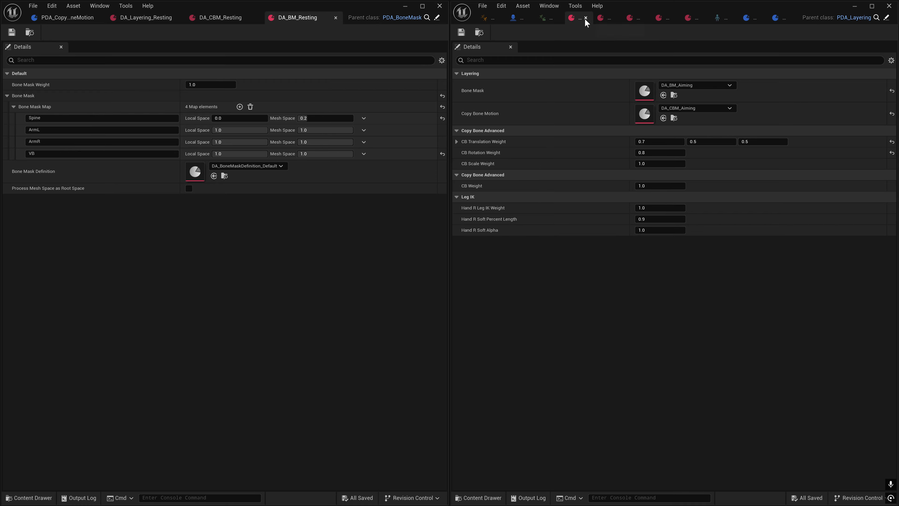
pyautogui.click(586, 18)
pyautogui.click(591, 19)
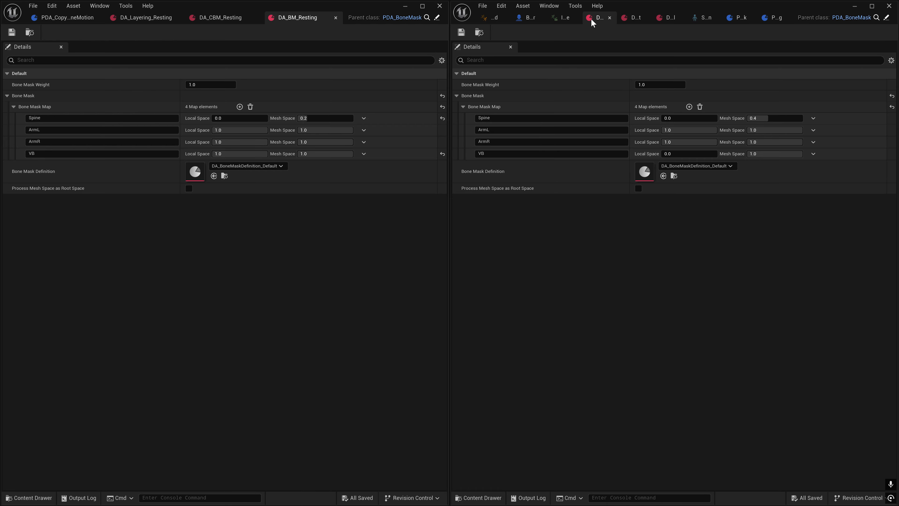
pyautogui.click(612, 18)
pyautogui.click(620, 18)
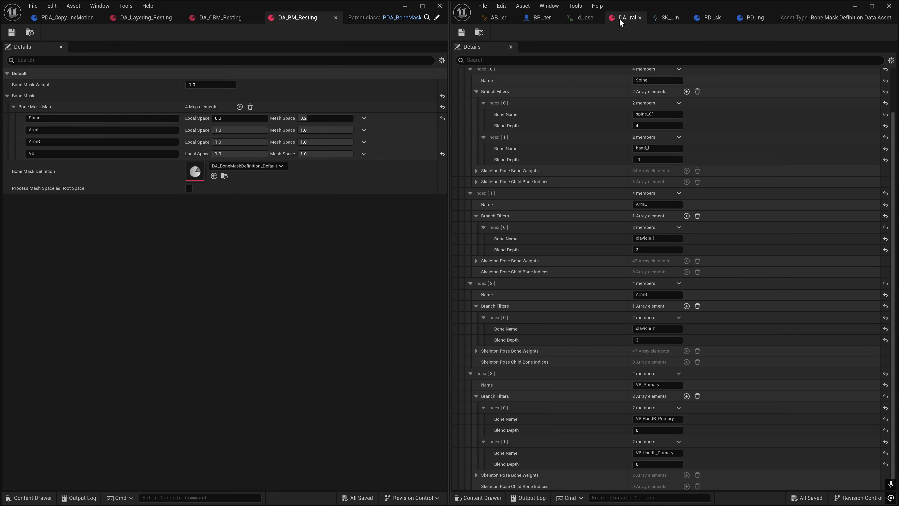
pyautogui.click(640, 18)
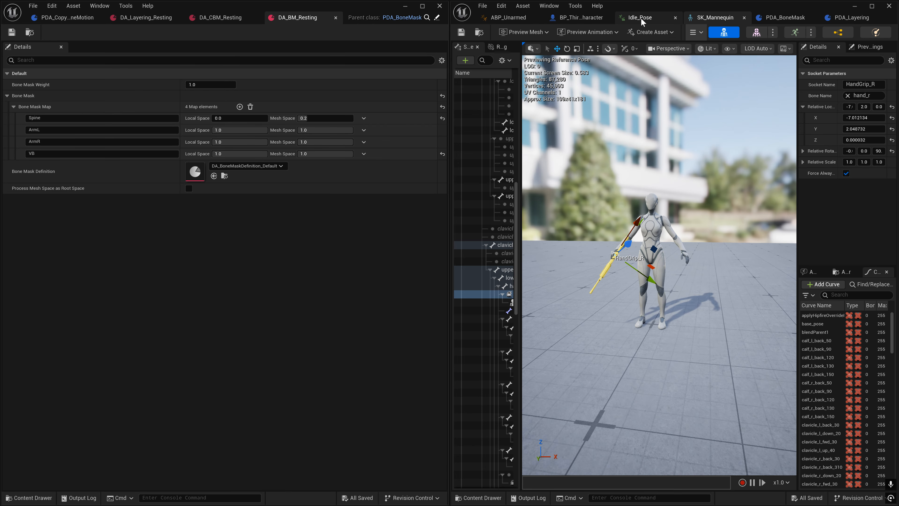
pyautogui.click(744, 18)
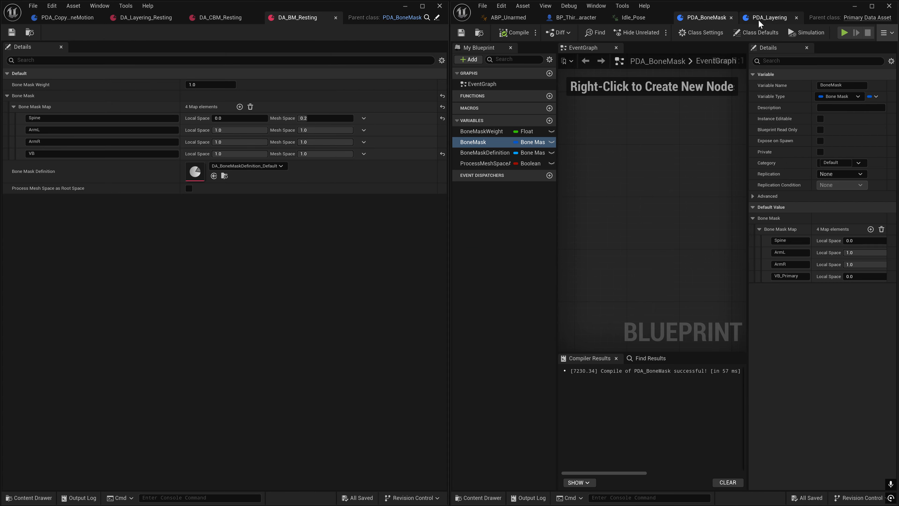
pyautogui.click(731, 19)
pyautogui.click(798, 18)
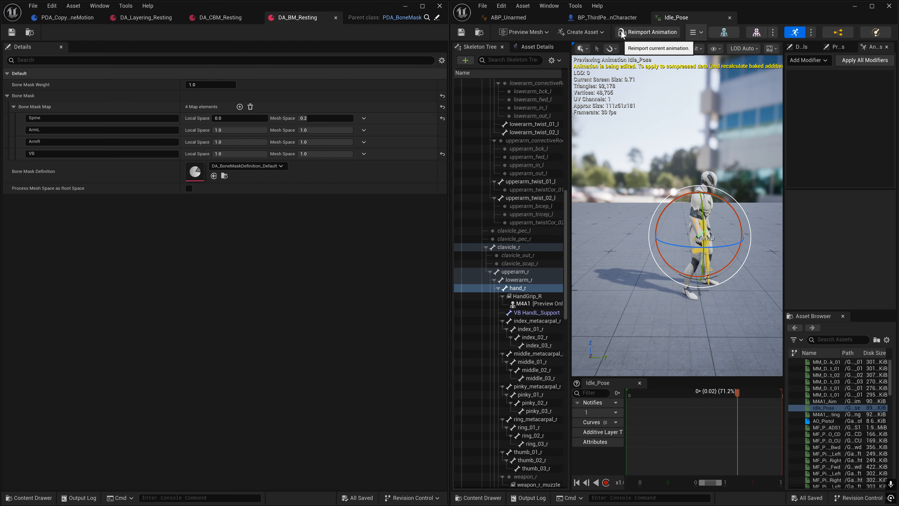
pyautogui.click(730, 18)
pyautogui.click(643, 18)
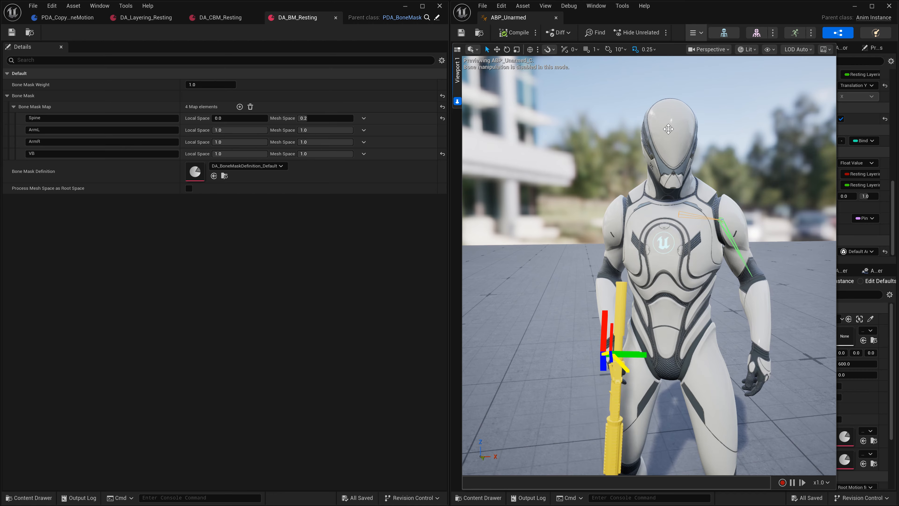
# - Reopen the preview viewport wider and framed on the weapon hand, and enable and apply Should Move on the preview instance
pyautogui.moveTo(598, 222); pyautogui.dragTo(612, 206, button='right')
pyautogui.click(458, 101)
pyautogui.click(457, 88)
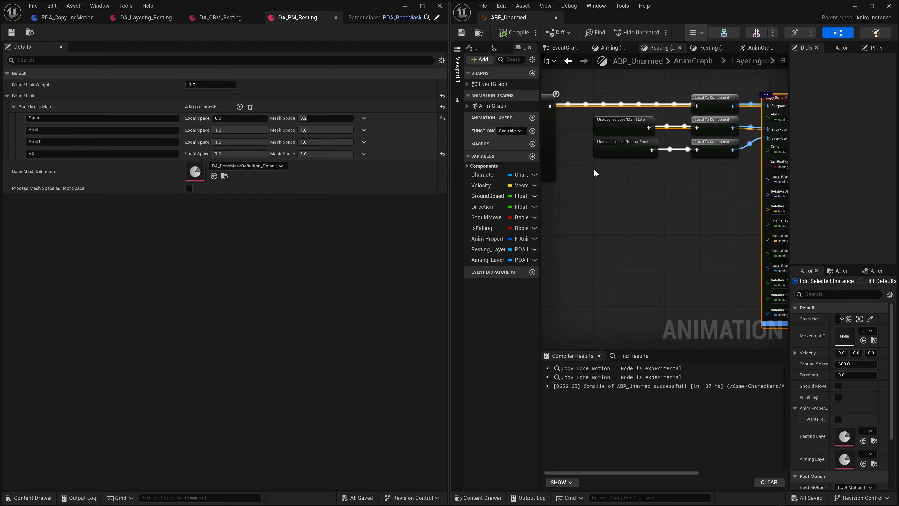
pyautogui.moveTo(738, 218); pyautogui.dragTo(780, 221, button='right')
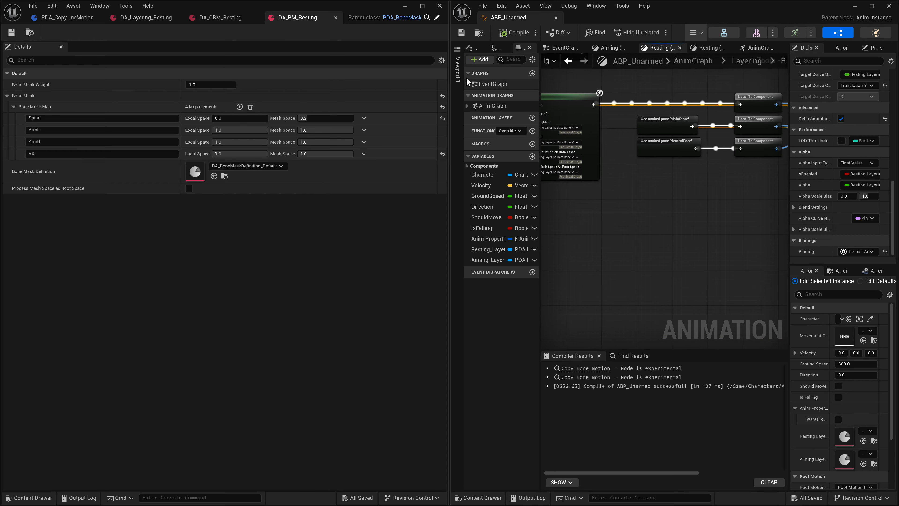
pyautogui.click(458, 87)
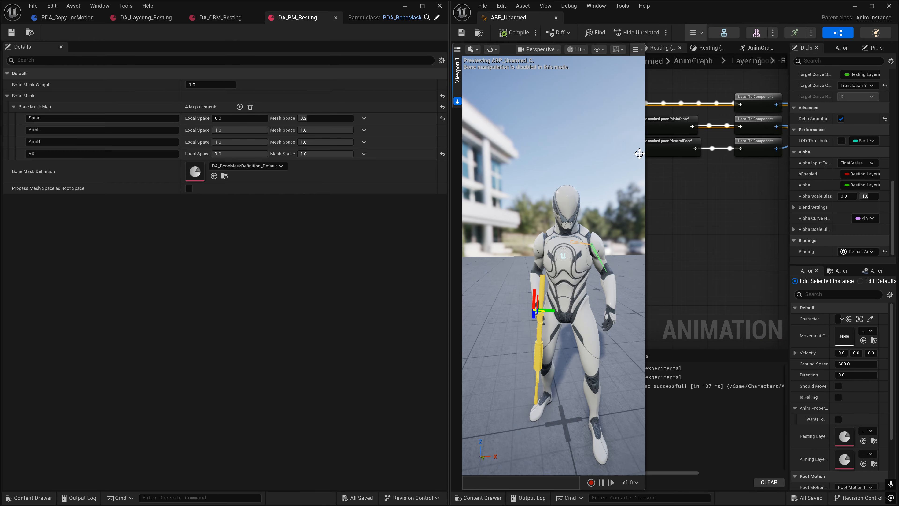
pyautogui.moveTo(645, 153); pyautogui.dragTo(787, 163)
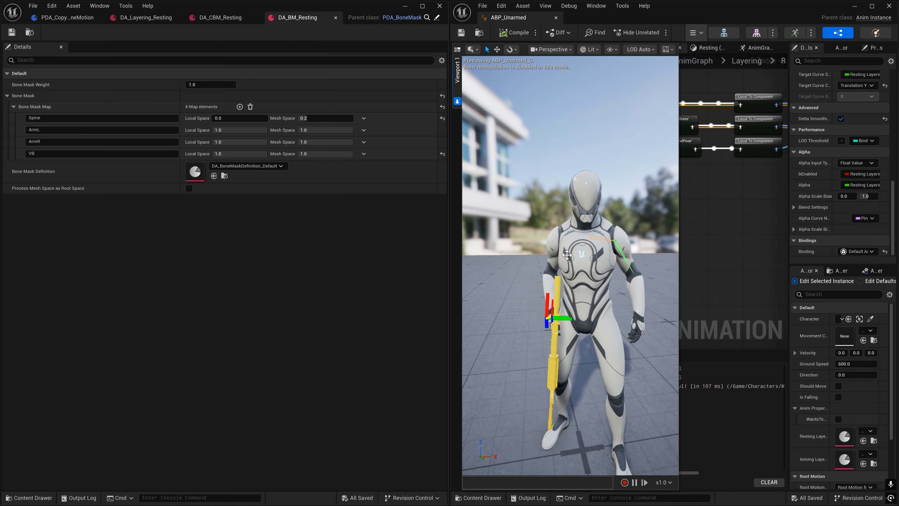
pyautogui.moveTo(567, 254)
pyautogui.mouseDown(button='right')
pyautogui.moveTo(549, 280)
pyautogui.moveTo(595, 296)
pyautogui.moveTo(545, 259)
pyautogui.moveTo(584, 264)
pyautogui.moveTo(577, 266)
pyautogui.mouseUp(button='right')
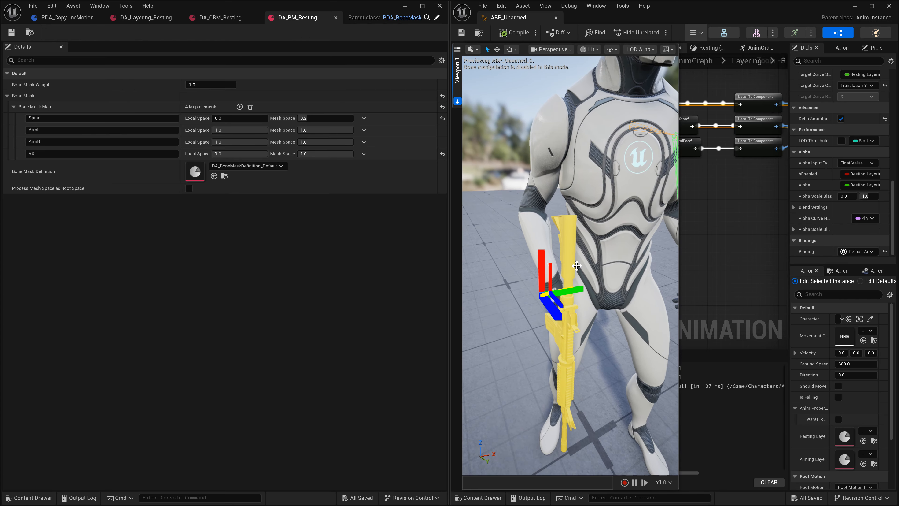
pyautogui.click(840, 386)
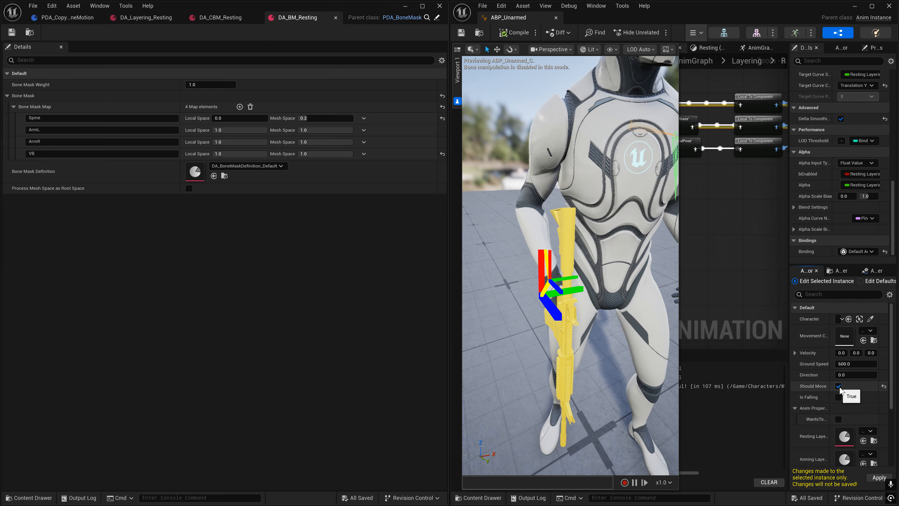
pyautogui.click(874, 479)
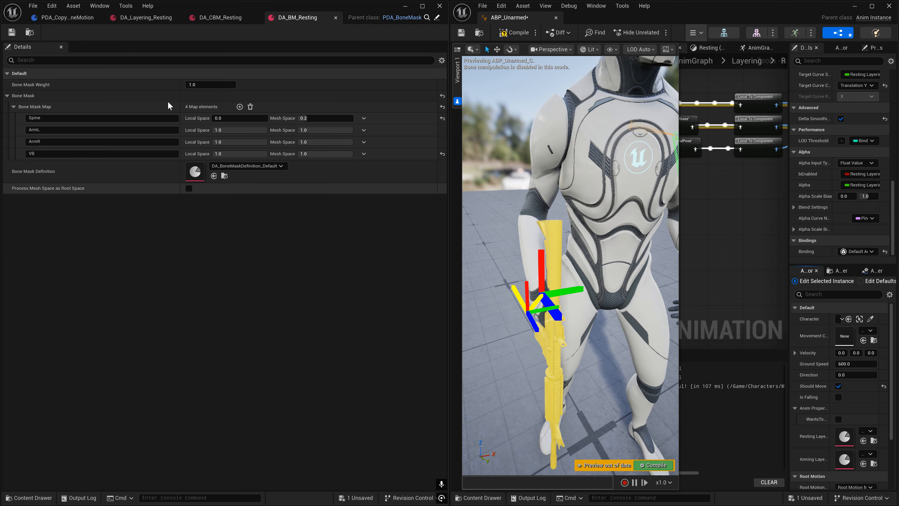
# - Bring up DA_CBM_Resting among the resting data assets and set its Debug Mode to 1
pyautogui.click(142, 17)
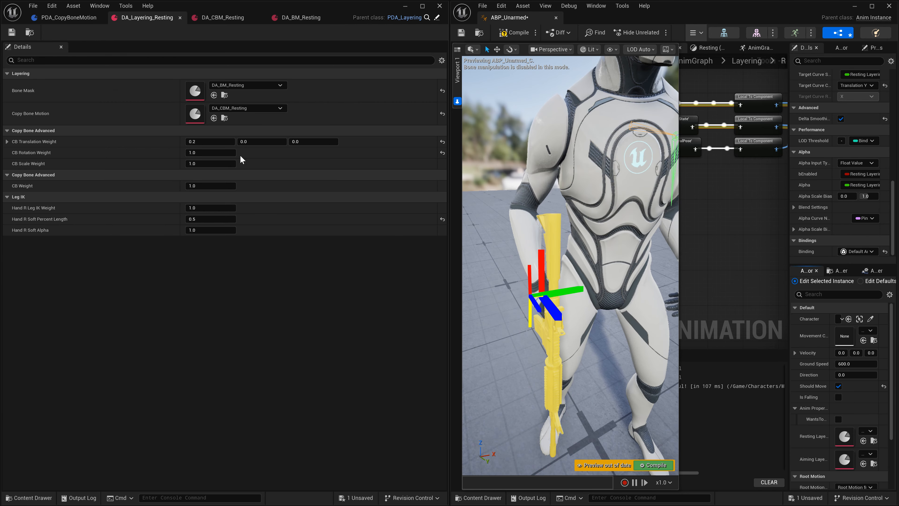
pyautogui.click(215, 17)
pyautogui.click(208, 308)
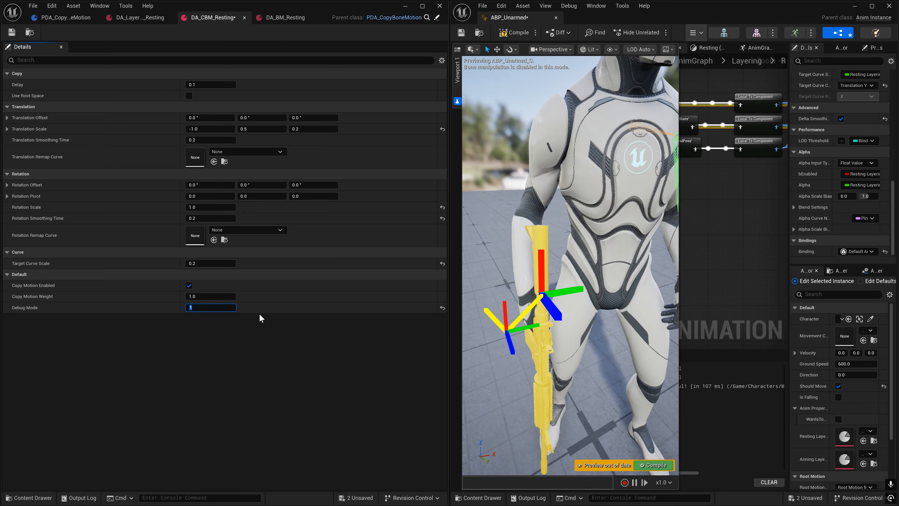
# - Set the Debug Mode of DA_CBM_Resting to 2 and recompile ABP_Unarmed
pyautogui.press('Return')
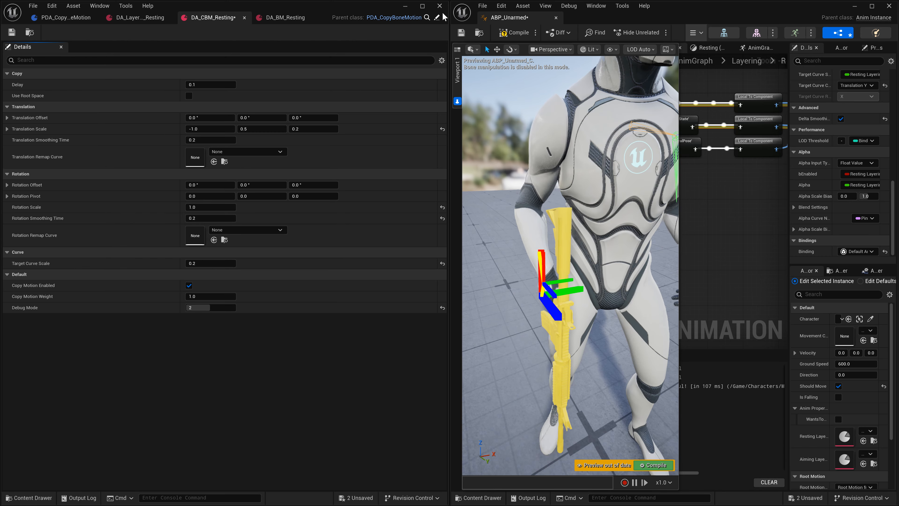
pyautogui.click(514, 32)
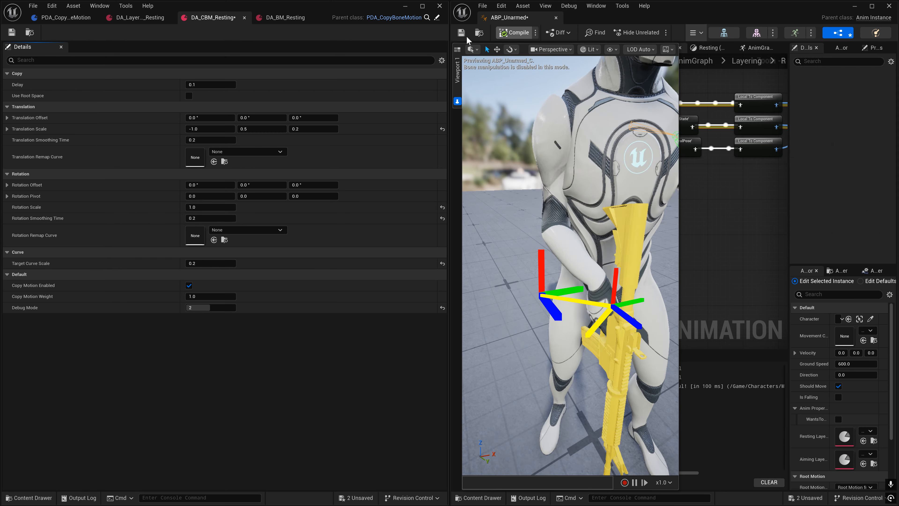
# - Close the YT_CopyMotion project's editor, saving the changes to DA_CBM_Resting
pyautogui.click(855, 7)
pyautogui.click(891, 6)
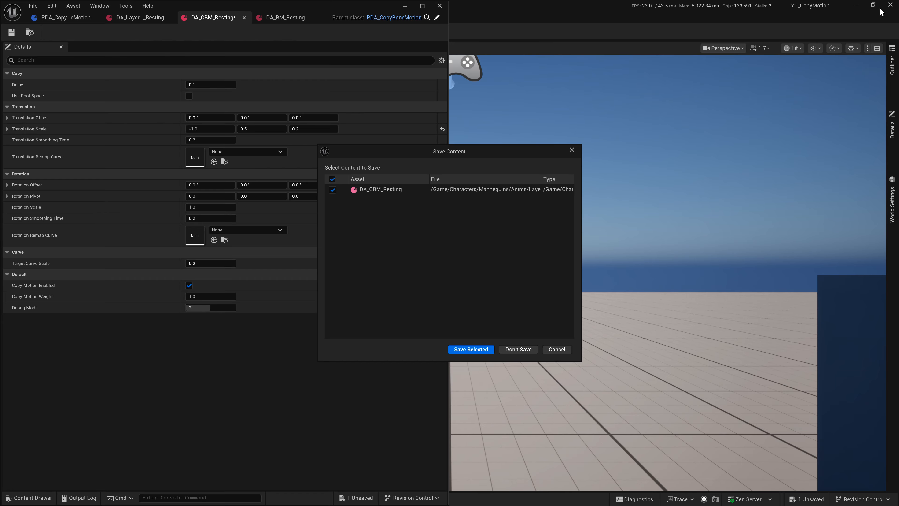
pyautogui.click(472, 350)
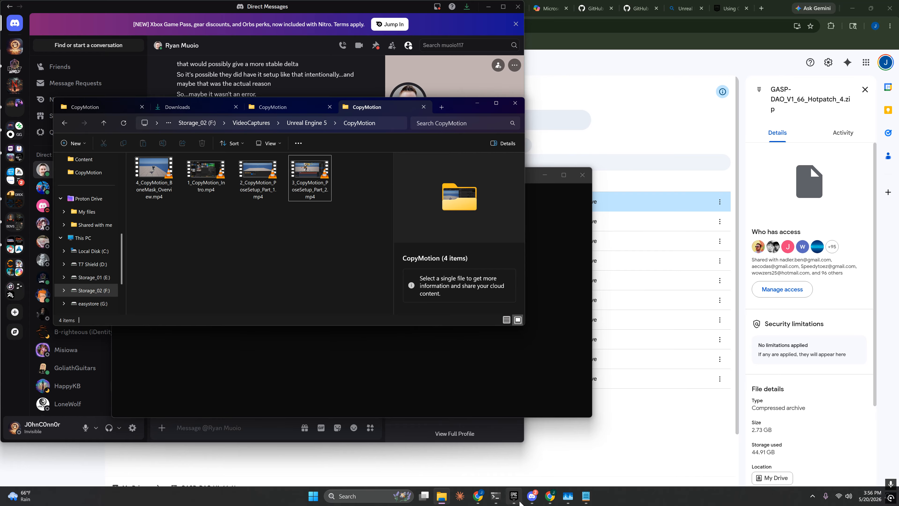
# - Relaunch YT_CopyMotion from the Epic Games Launcher, switch to its editor, and restore the previously open asset editors
pyautogui.click(514, 496)
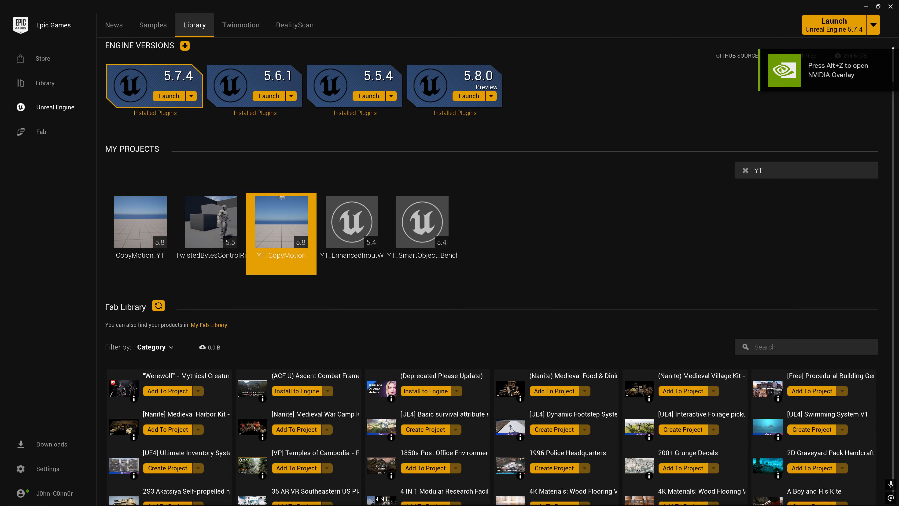
pyautogui.press('super')
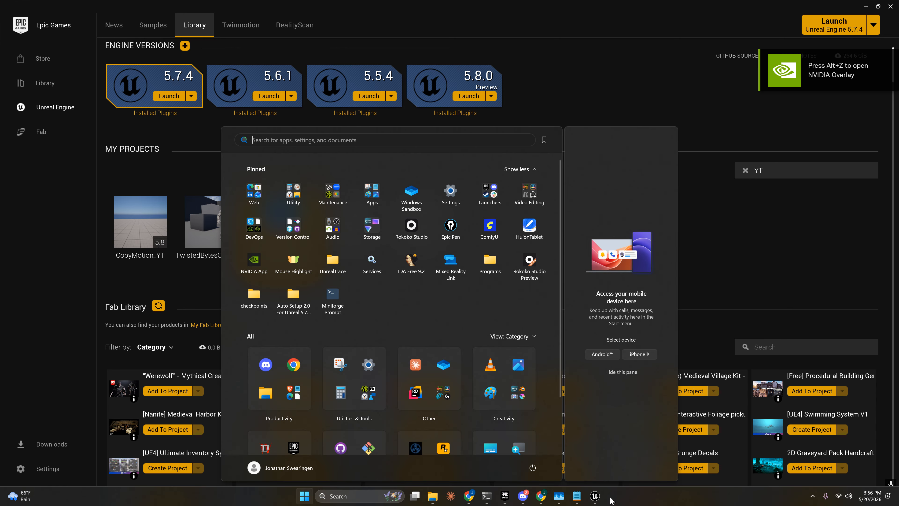
pyautogui.click(595, 497)
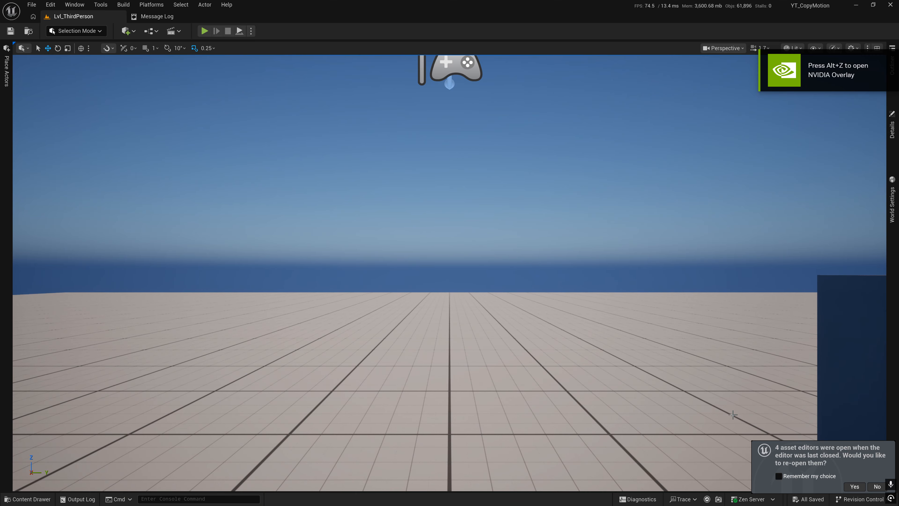
pyautogui.click(855, 487)
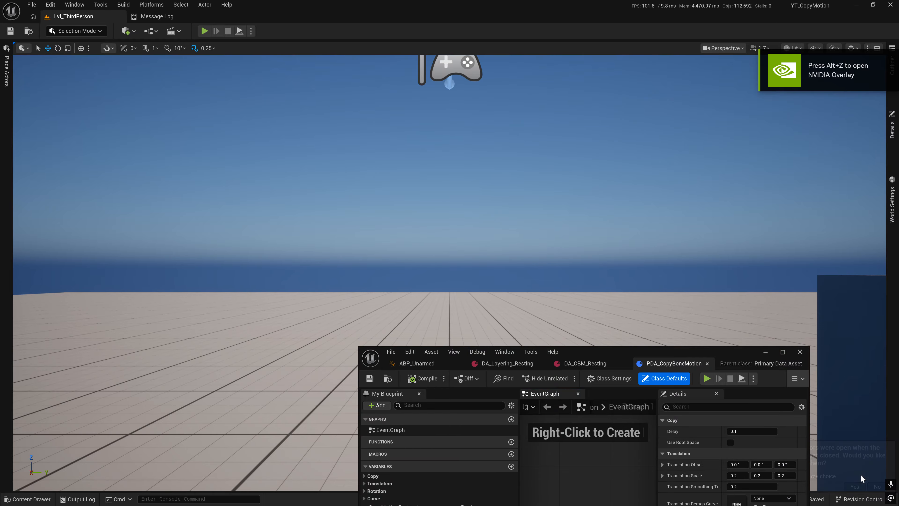
# - Tile the asset editors beside a separate ABP_Unarmed window, widen its preview viewport, and frame the character's upper body
pyautogui.moveTo(682, 355); pyautogui.dragTo(3, 128)
pyautogui.press('Escape')
pyautogui.moveTo(59, 18); pyautogui.dragTo(897, 161)
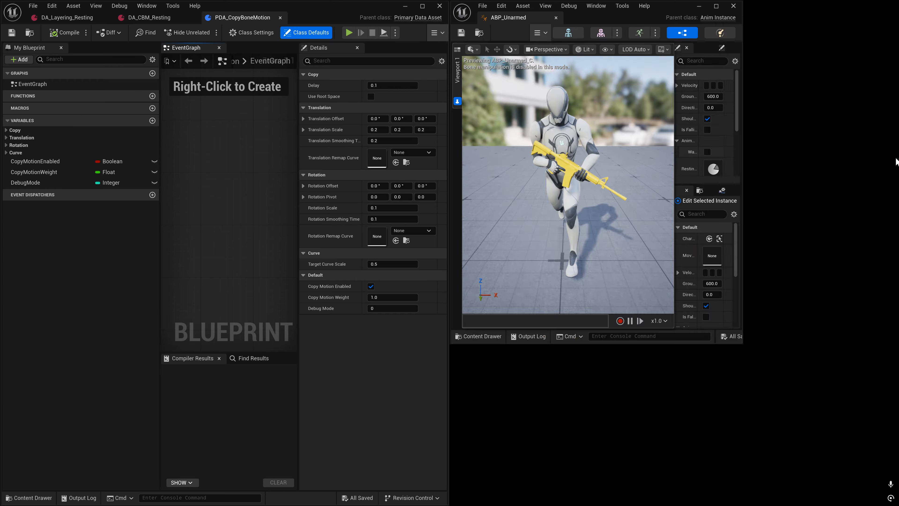
pyautogui.moveTo(674, 214); pyautogui.dragTo(695, 210)
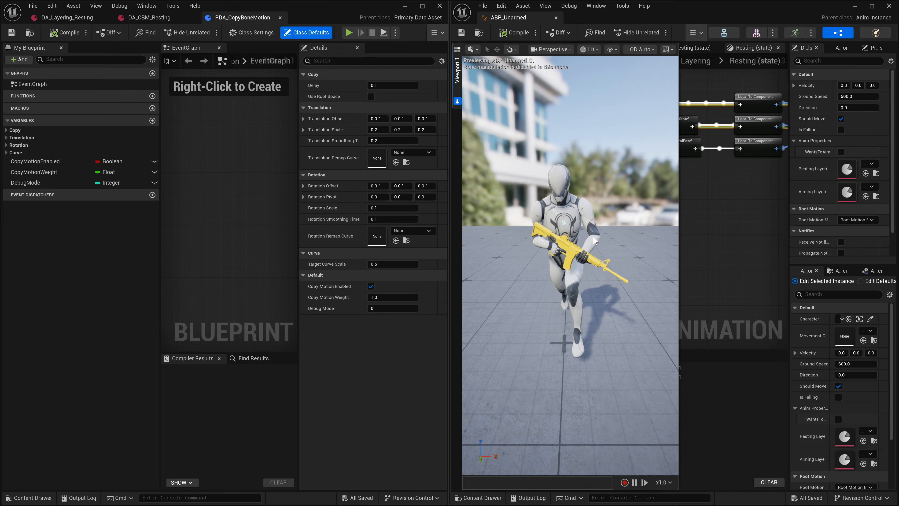
pyautogui.moveTo(594, 237)
pyautogui.mouseDown(button='right')
pyautogui.moveTo(648, 237)
pyautogui.moveTo(552, 234)
pyautogui.moveTo(631, 229)
pyautogui.moveTo(594, 231)
pyautogui.mouseUp(button='right')
# - Set the Debug Mode of DA_CBM_Resting to 1 and save the asset
pyautogui.click(158, 19)
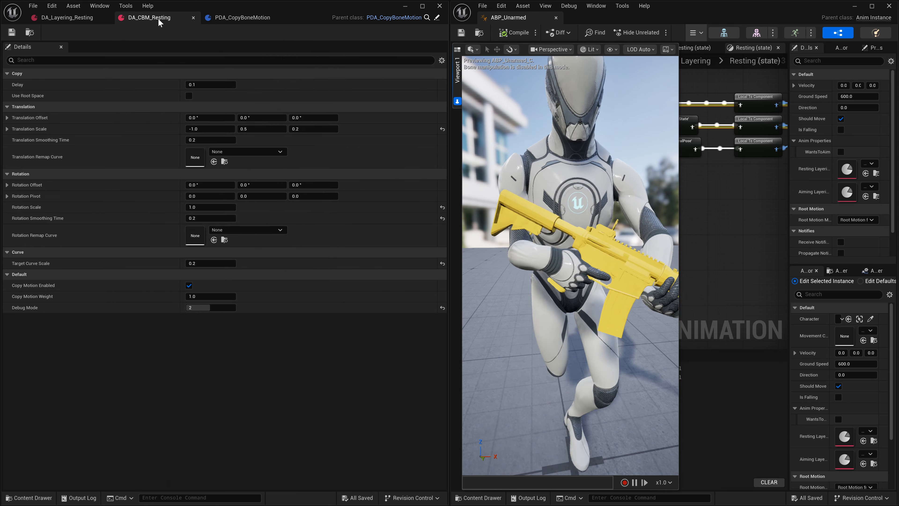
pyautogui.click(211, 307)
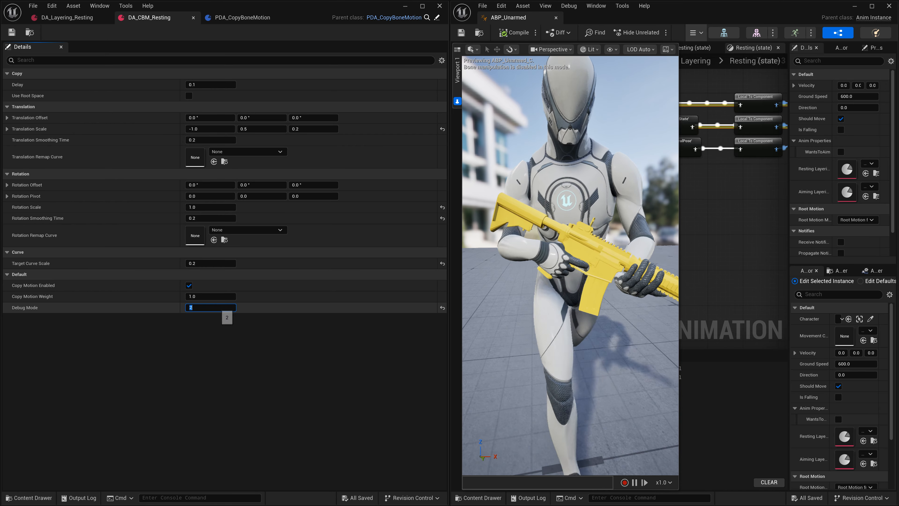
pyautogui.write('1')
pyautogui.press('Return')
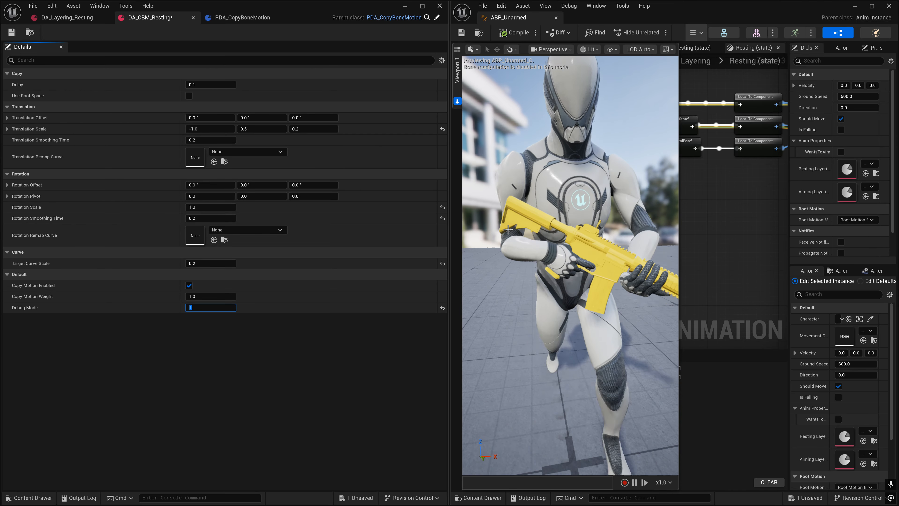
pyautogui.click(11, 33)
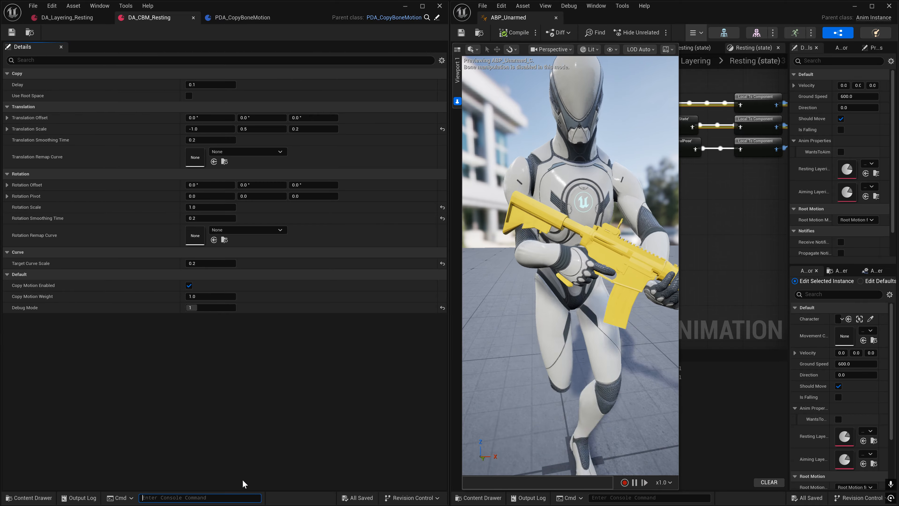
# - Turn on Copy Bone Motion debug drawing with the console variable a.AnimNode.CopyBoneMotion.Debug
pyautogui.write('a.a')
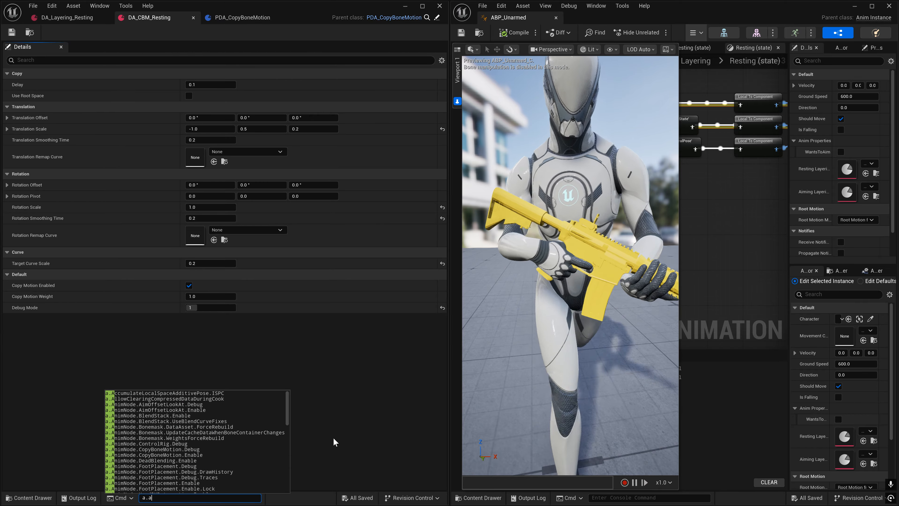
pyautogui.write('nim')
pyautogui.press('Up')
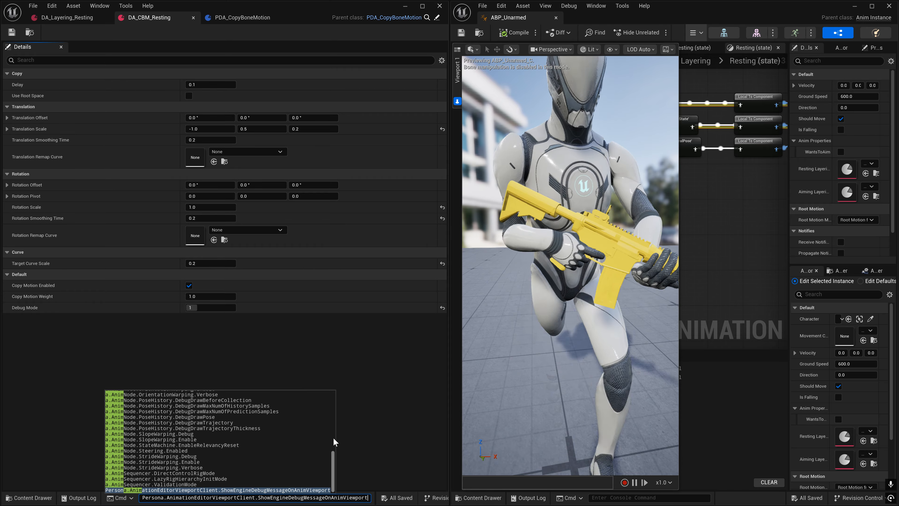
pyautogui.press('Return')
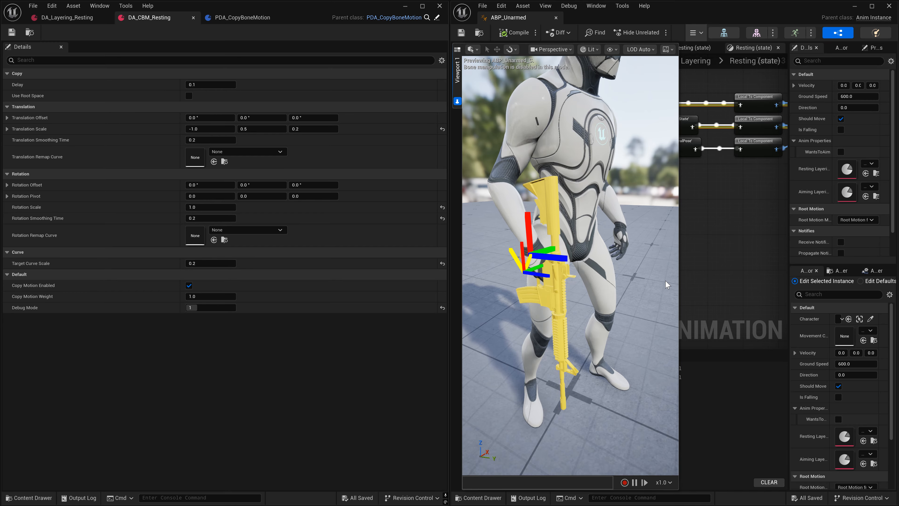
# - Examine the weapon hand's debug axes up close and the cached NeutralPose node that feeds Copy Bone Motion
pyautogui.scroll(10, 666, 286)
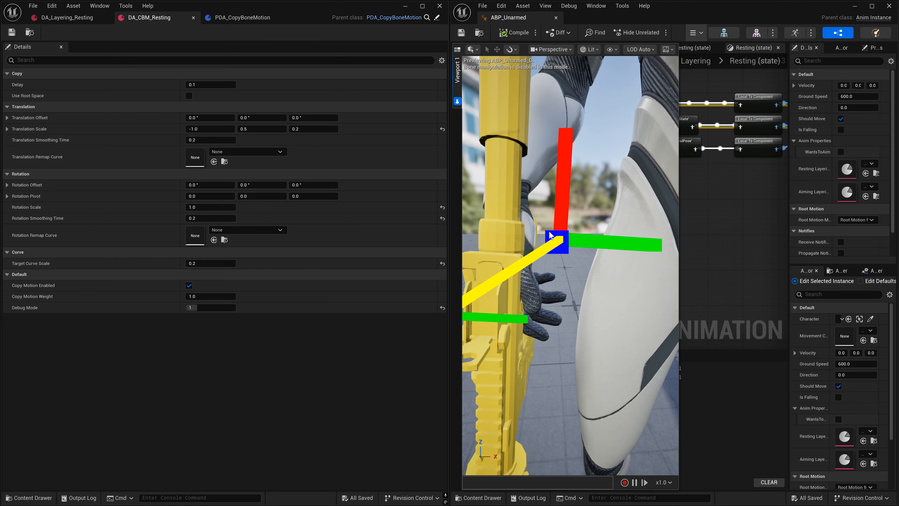
pyautogui.scroll(-10, 654, 237)
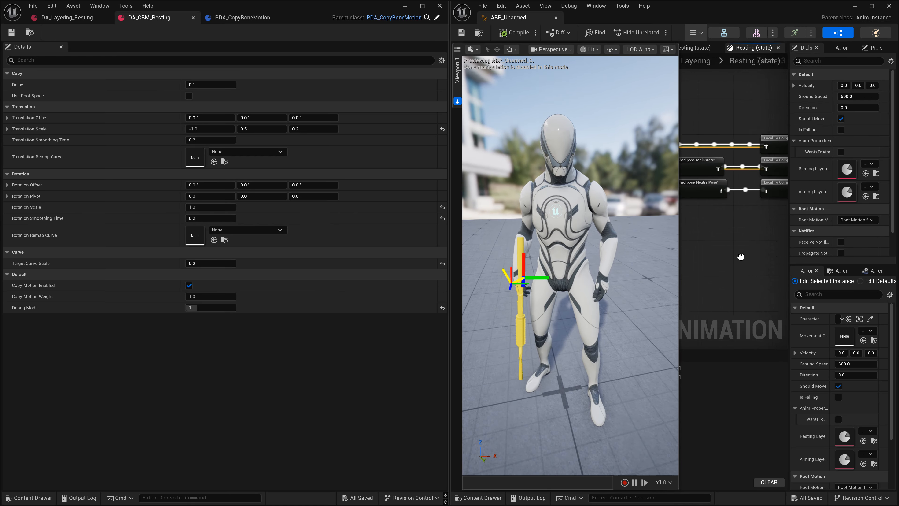
pyautogui.click(725, 201)
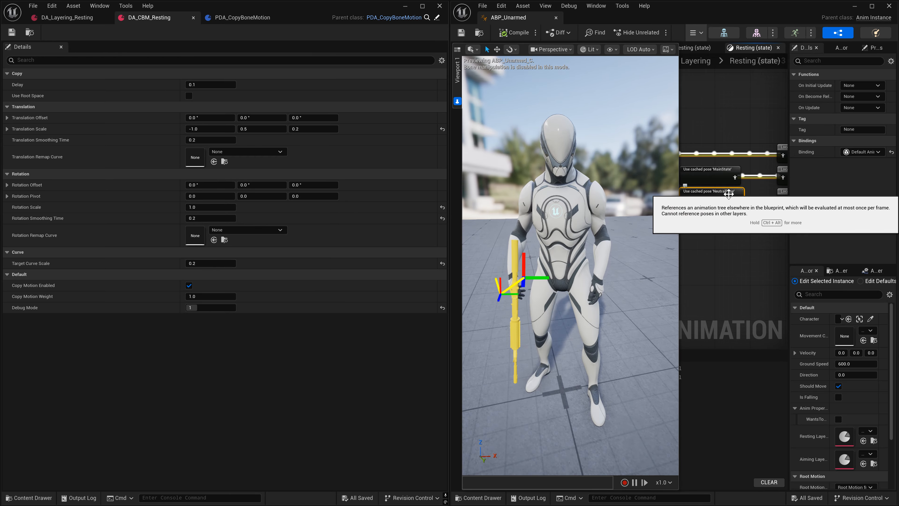
pyautogui.moveTo(739, 230); pyautogui.dragTo(629, 239, button='right')
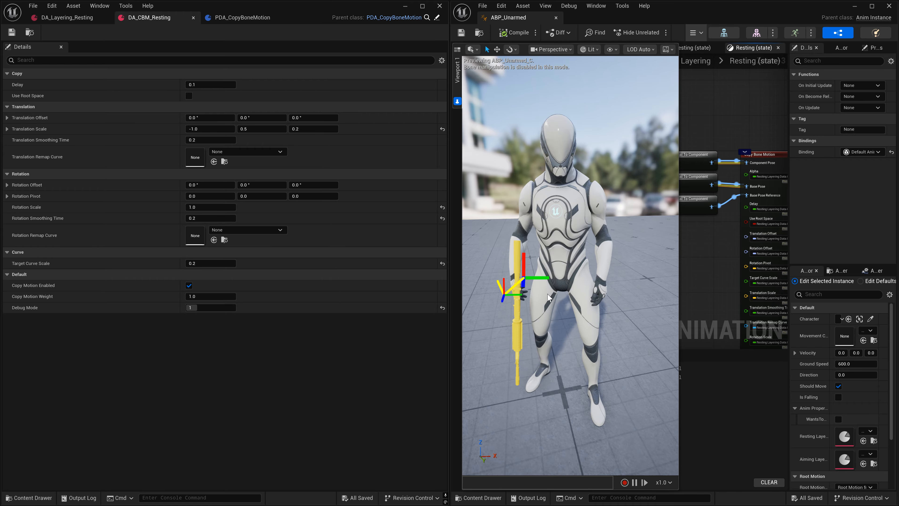
# - Inspect the debug axes and yellow offset line around the weapon hand from the front, back and side
pyautogui.press('a')
pyautogui.moveTo(548, 297); pyautogui.dragTo(548, 297, button='right')
pyautogui.press('w')
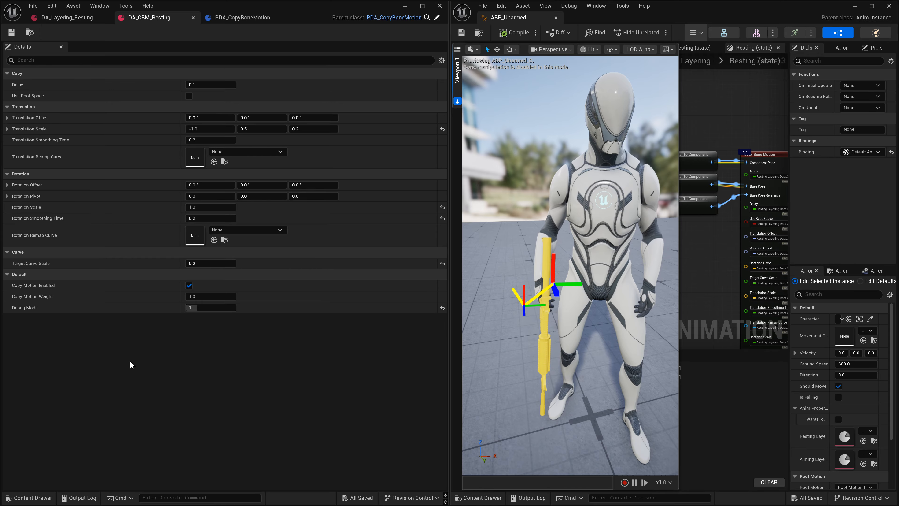
pyautogui.press('w')
pyautogui.press('a')
pyautogui.moveTo(581, 332); pyautogui.dragTo(644, 334, button='right')
pyautogui.press('s')
pyautogui.press('a')
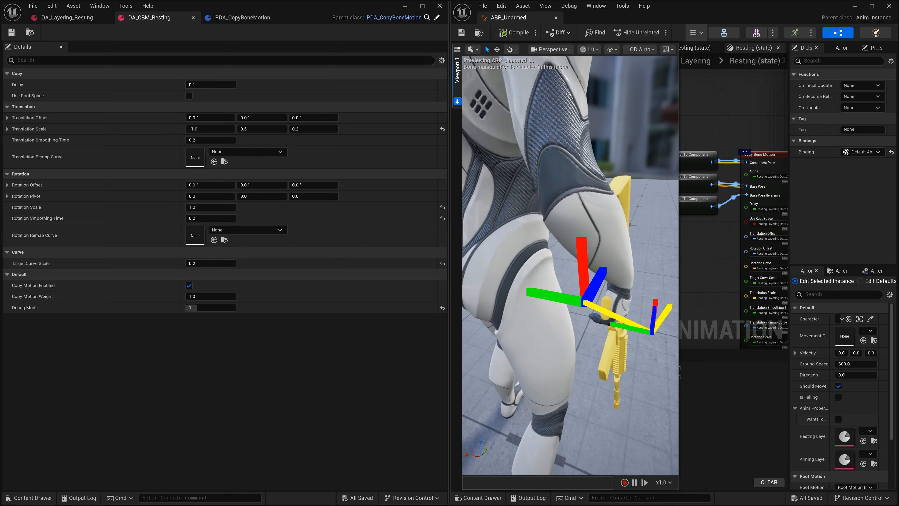
pyautogui.press('s')
pyautogui.moveTo(582, 256); pyautogui.dragTo(562, 271, button='right')
pyautogui.press('w')
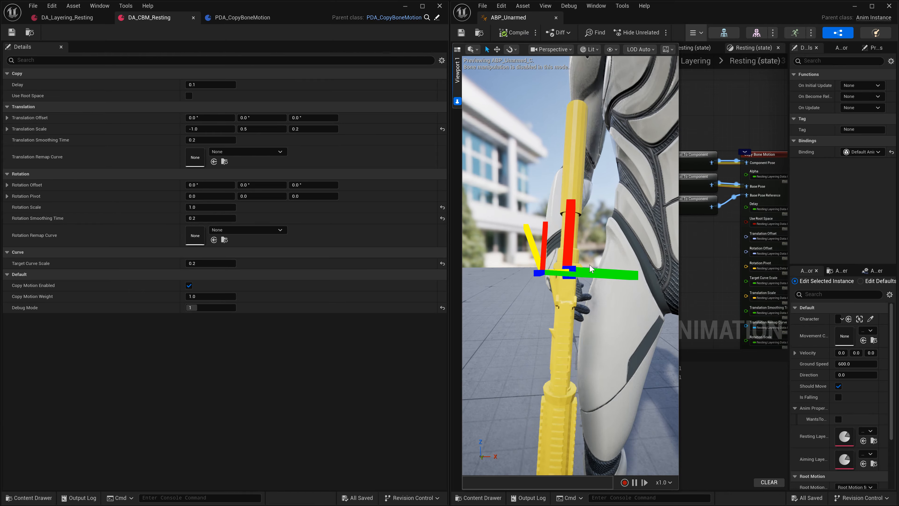
pyautogui.moveTo(574, 230); pyautogui.dragTo(561, 231, button='right')
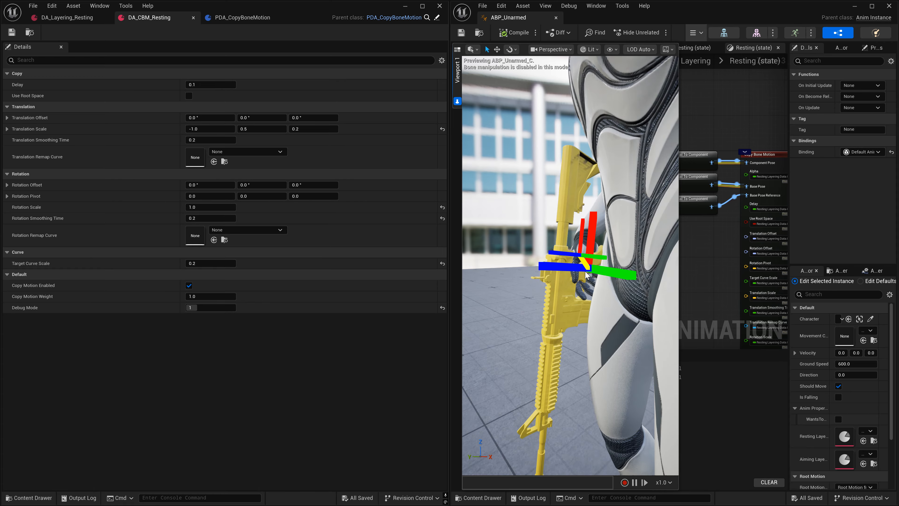
pyautogui.moveTo(586, 269); pyautogui.dragTo(638, 270, button='right')
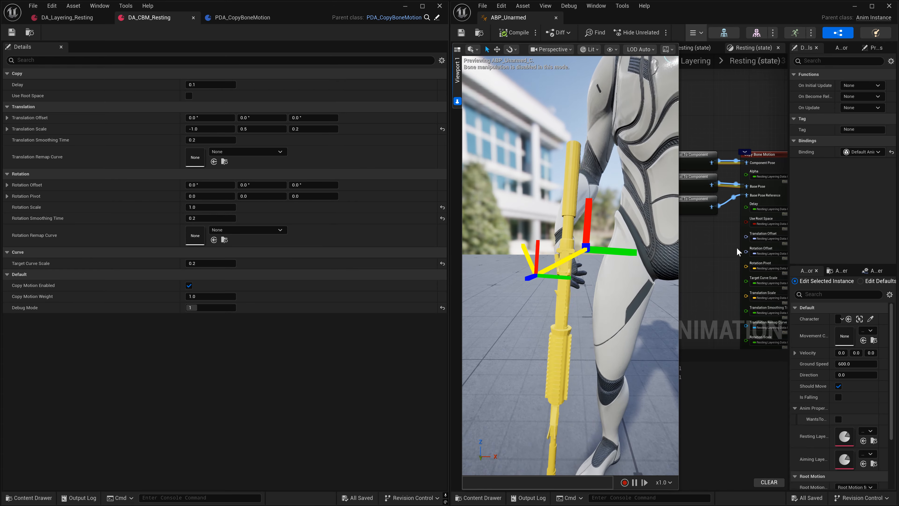
# - Select the Copy Bone Motion node in the Resting state graph and bring all its input pins into view
pyautogui.moveTo(737, 251); pyautogui.dragTo(713, 262, button='right')
pyautogui.click(775, 170)
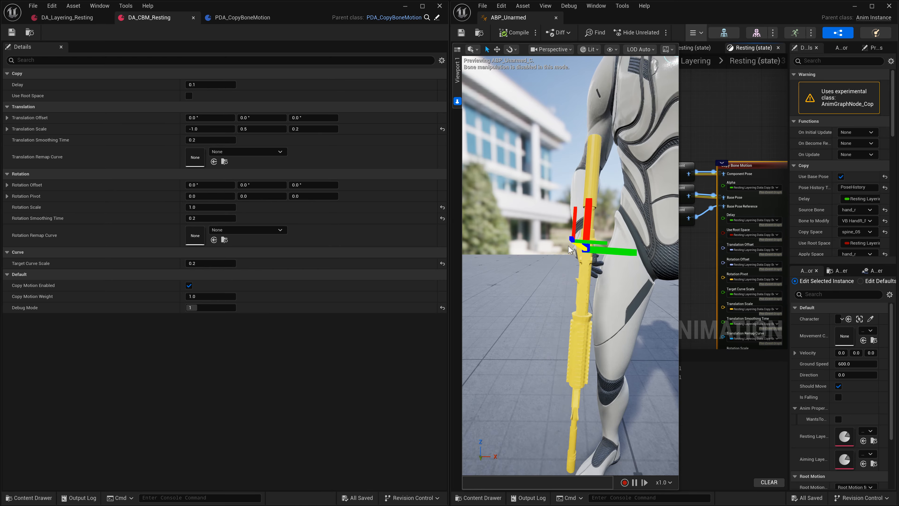
pyautogui.moveTo(773, 147); pyautogui.dragTo(730, 160, button='right')
pyautogui.moveTo(750, 188); pyautogui.dragTo(758, 210)
pyautogui.moveTo(709, 161); pyautogui.dragTo(742, 153, button='right')
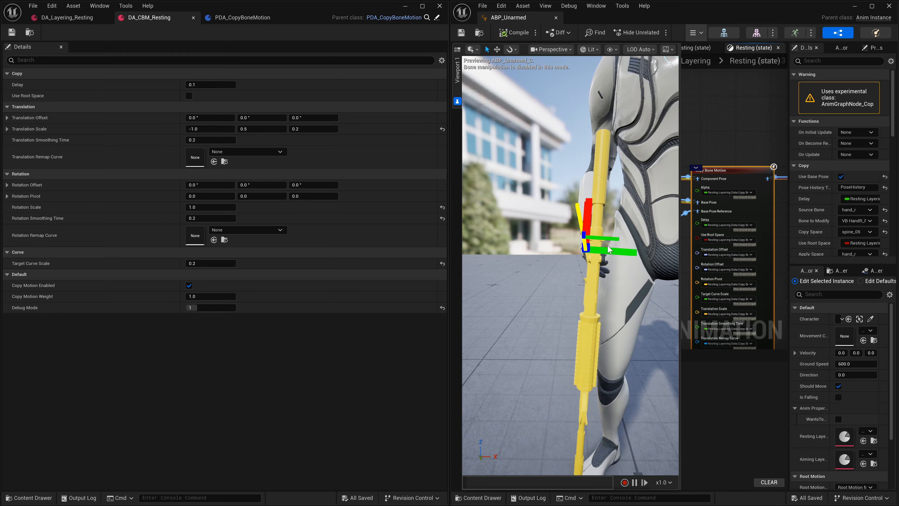
# - Pause the preview to inspect the hand's debug axes, and set it playing at x0.25 speed
pyautogui.moveTo(606, 251); pyautogui.dragTo(598, 251, button='right')
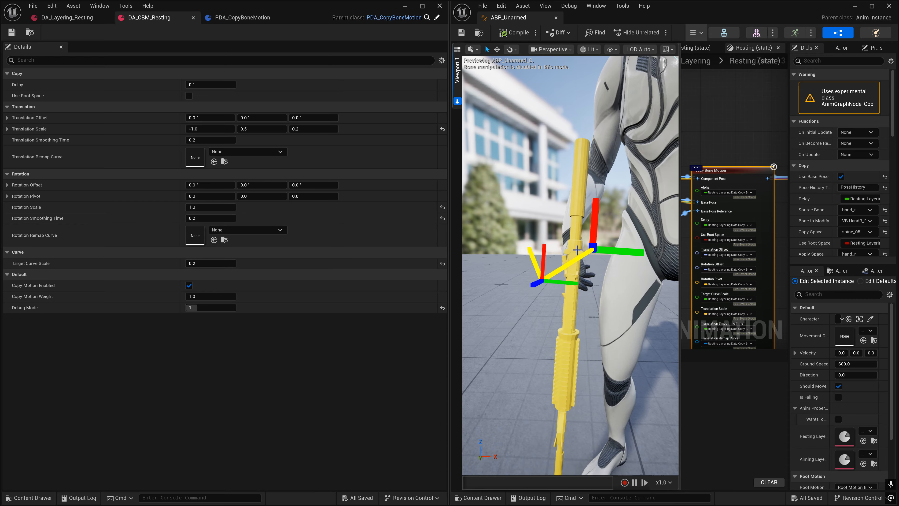
pyautogui.click(634, 482)
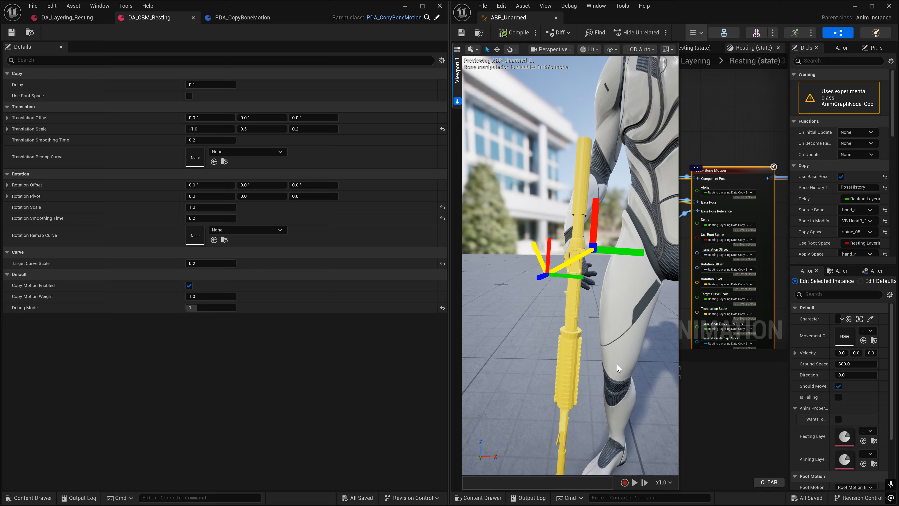
pyautogui.moveTo(589, 344); pyautogui.dragTo(617, 349, button='right')
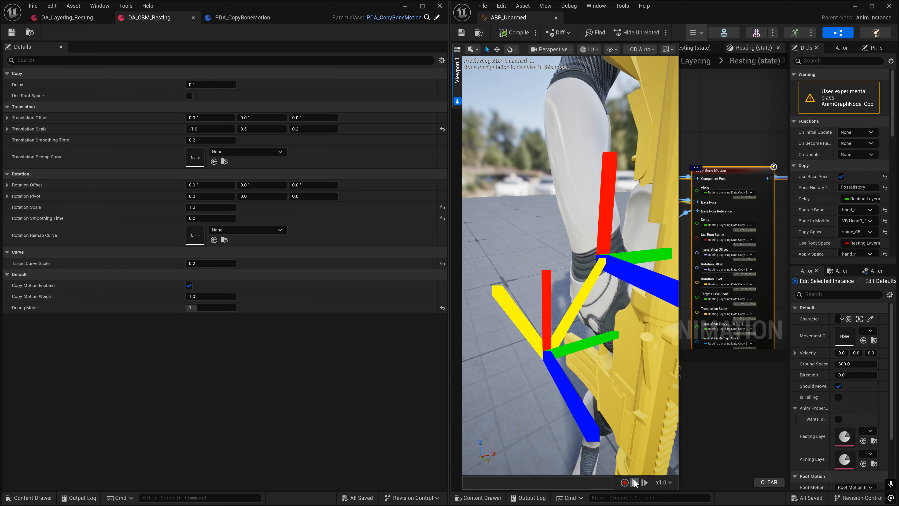
pyautogui.click(664, 483)
pyautogui.click(674, 388)
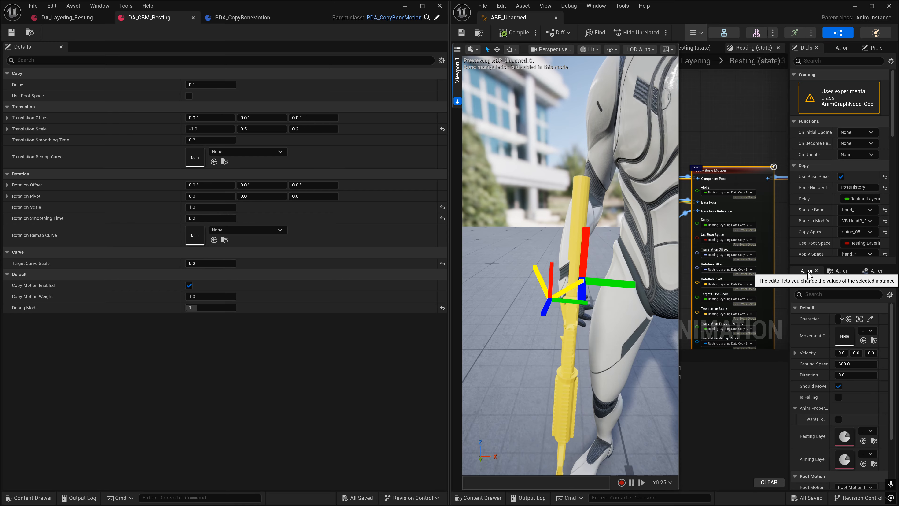
# - Turn off Should Move for the ABP_Unarmed preview instance and recompile the blueprint
pyautogui.click(588, 6)
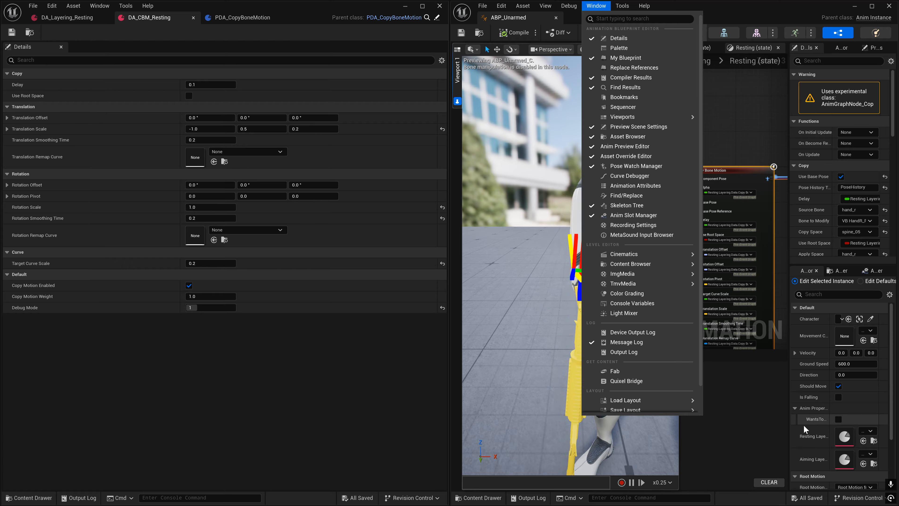
pyautogui.click(815, 363)
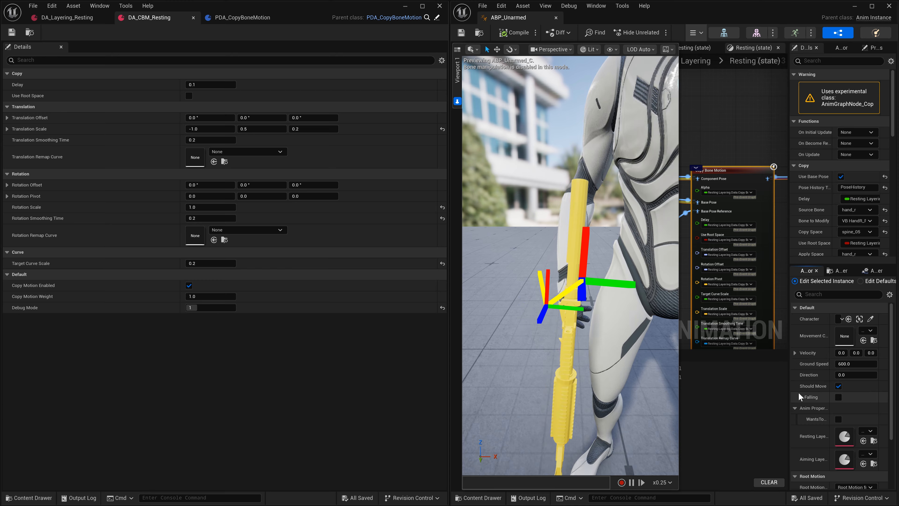
pyautogui.click(838, 387)
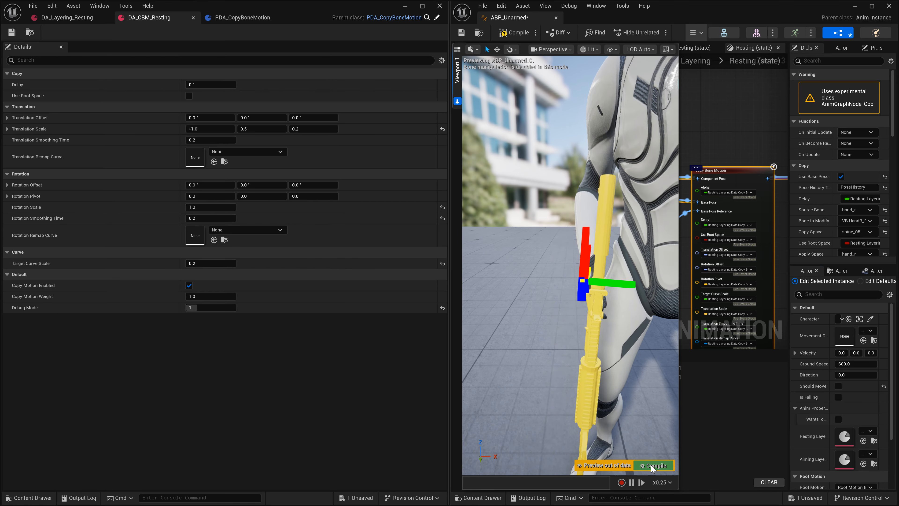
pyautogui.click(653, 465)
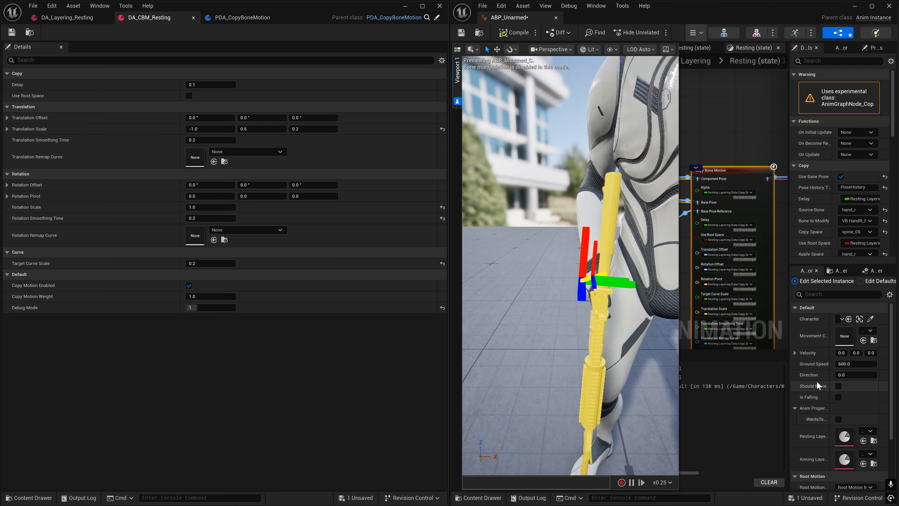
# - Enable Is Falling on the preview instance, apply the change and recompile ABP_Unarmed
pyautogui.click(838, 396)
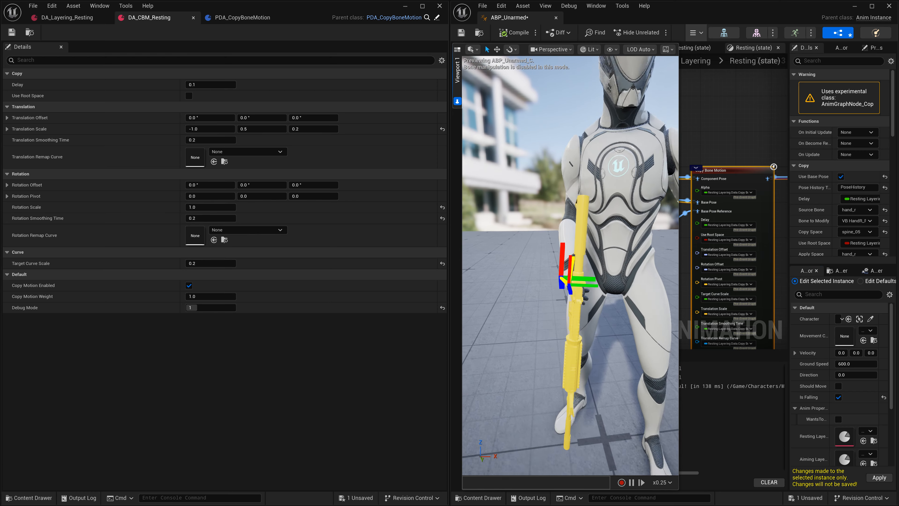
pyautogui.click(879, 479)
pyautogui.click(653, 466)
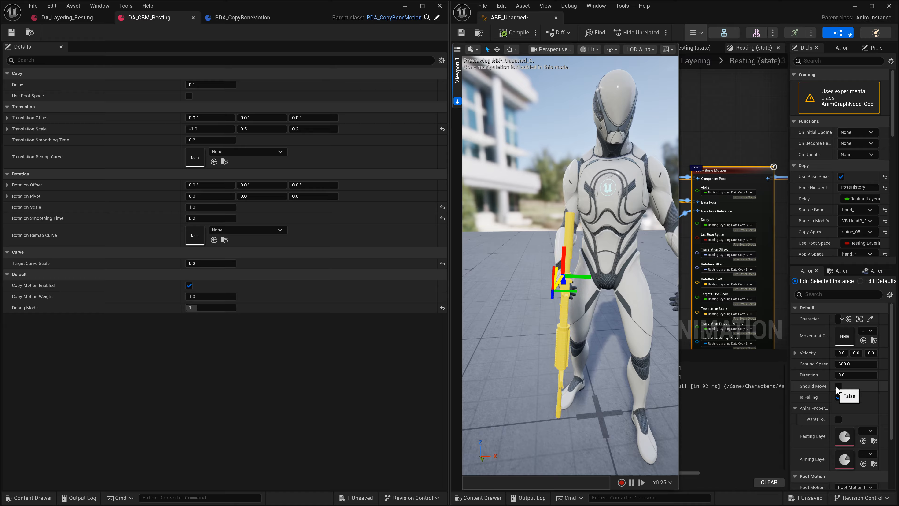
# - Enable Should Move and turn off Is Falling in the preview properties, applying and recompiling the changes
pyautogui.click(877, 478)
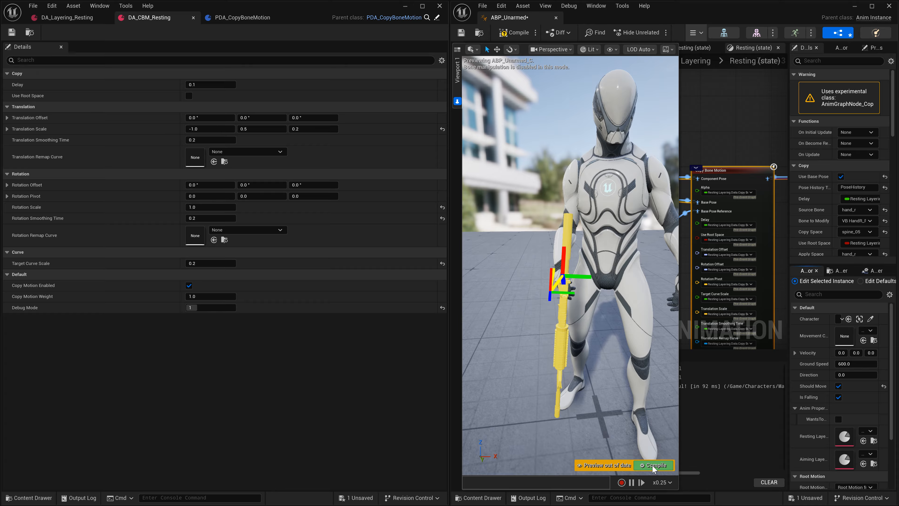
pyautogui.click(652, 463)
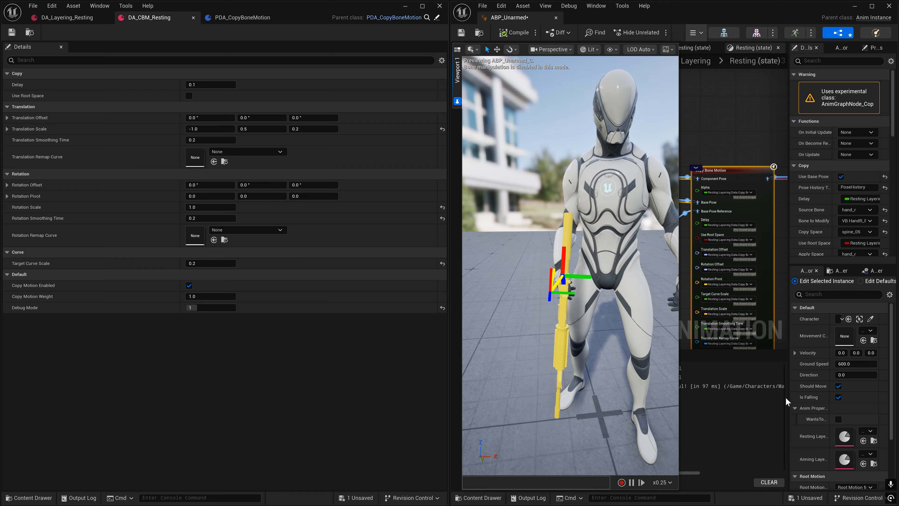
pyautogui.click(840, 398)
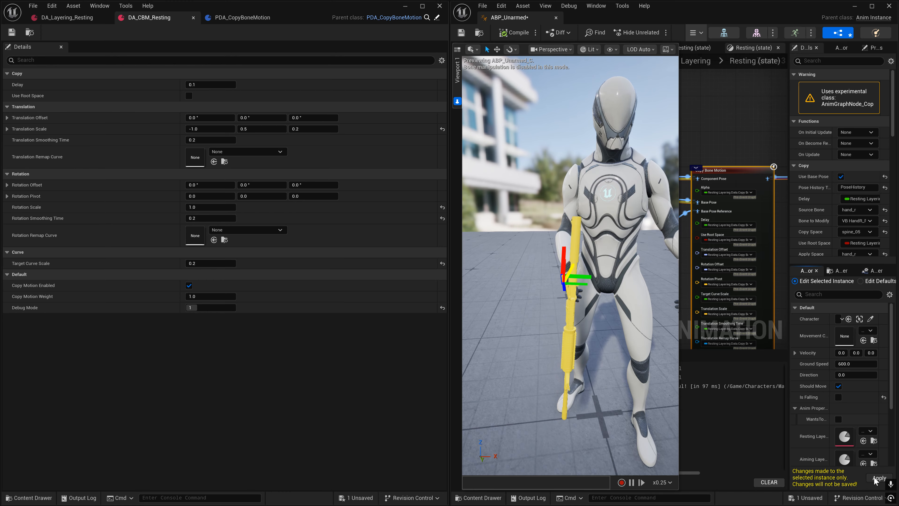
pyautogui.click(653, 465)
# - Set the Y component of Translation Scale to 1.0 in DA_CBM_Resting and check the motion around the weapon hand
pyautogui.moveTo(570, 345); pyautogui.dragTo(595, 322, button='right')
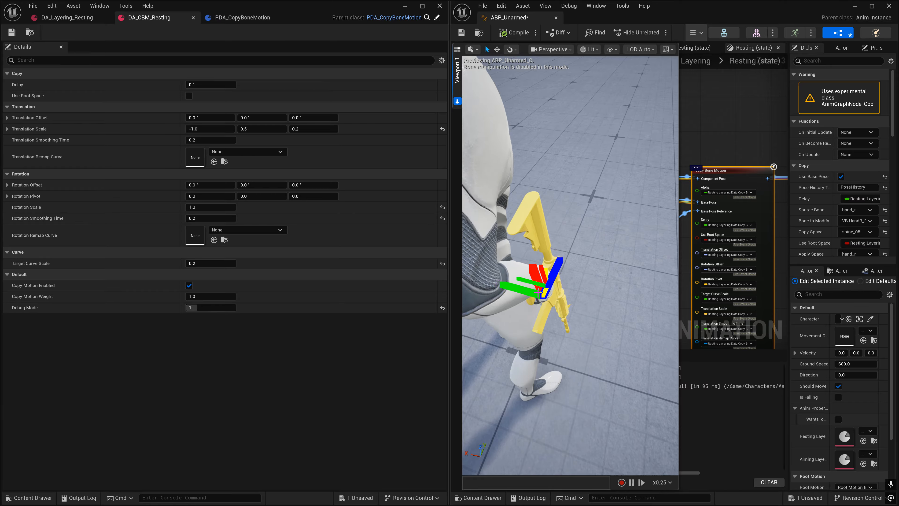
pyautogui.keyDown('alt'); pyautogui.moveTo(588, 325); pyautogui.dragTo(538, 279); pyautogui.keyUp('alt')
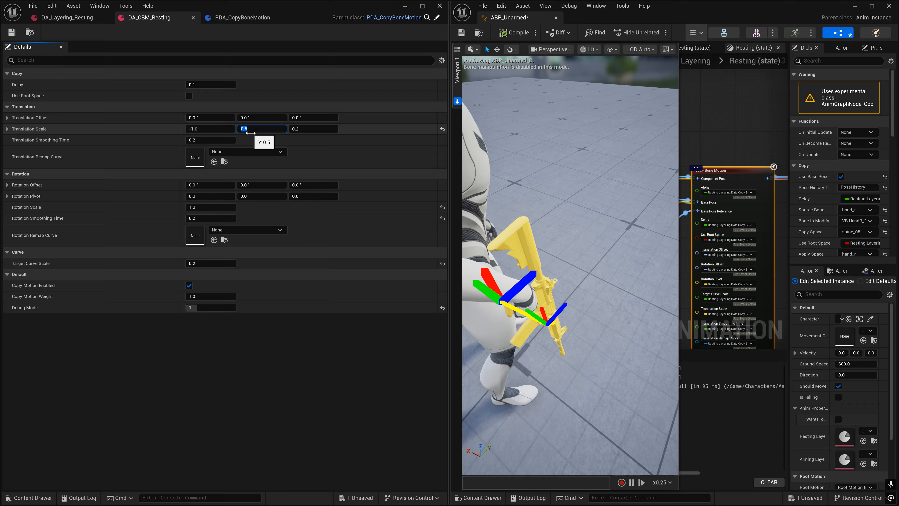
pyautogui.write('1')
pyautogui.press('Return')
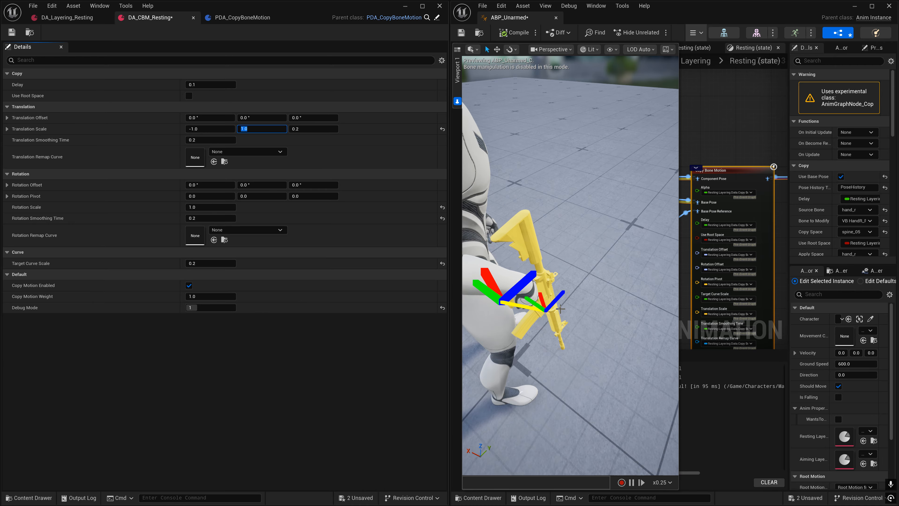
pyautogui.keyDown('alt'); pyautogui.moveTo(556, 310); pyautogui.dragTo(568, 319); pyautogui.keyUp('alt')
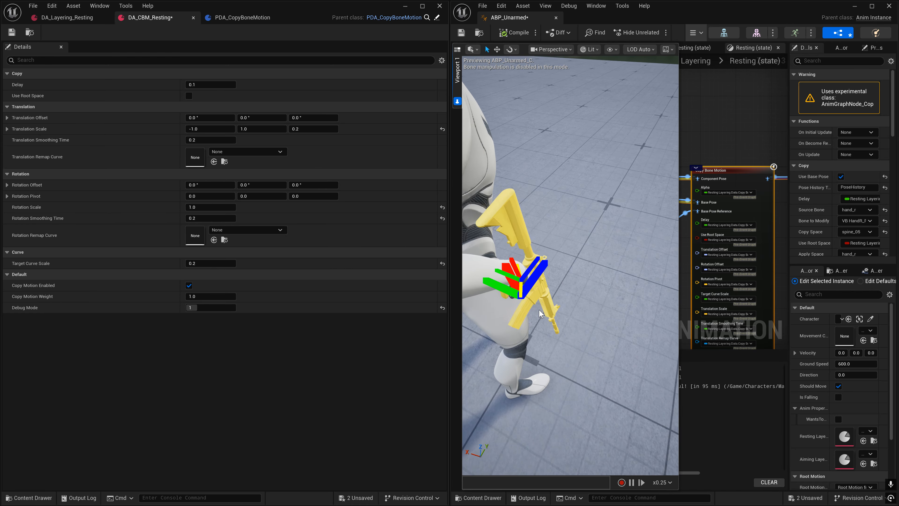
# - Set the X and Z components of Translation Scale to 0 in DA_CBM_Resting
pyautogui.click(211, 129)
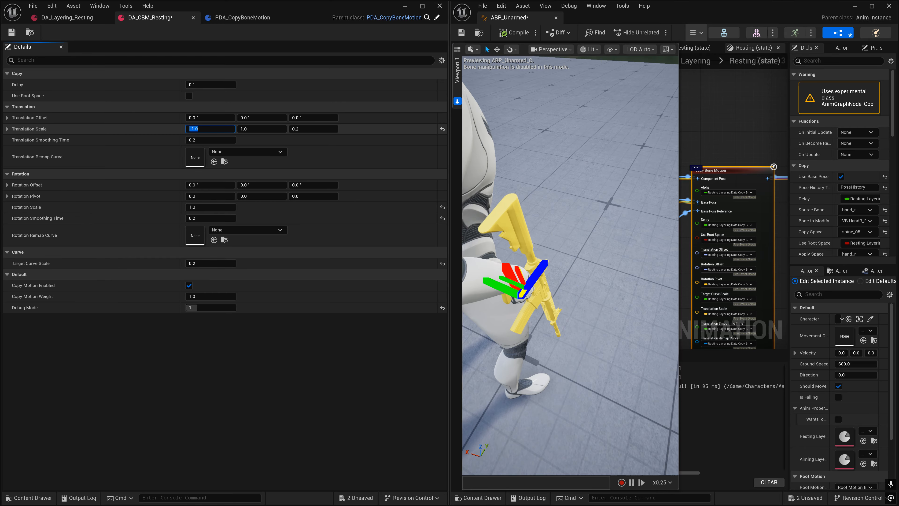
pyautogui.write('0')
pyautogui.click(318, 135)
pyautogui.write('0')
pyautogui.press('Return')
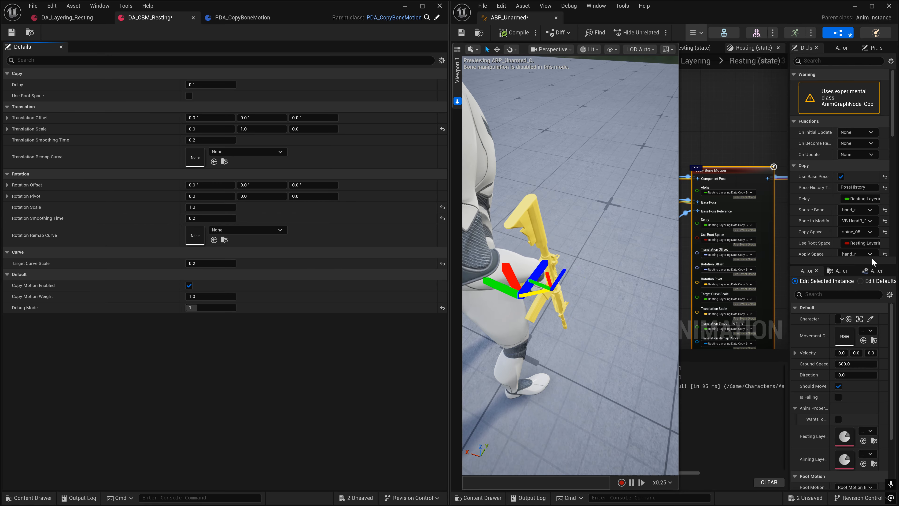
# - Set the Copy Bone Motion node's Apply Space to None, recompile and view the hand's debug axes
pyautogui.scroll(-2, 827, 244)
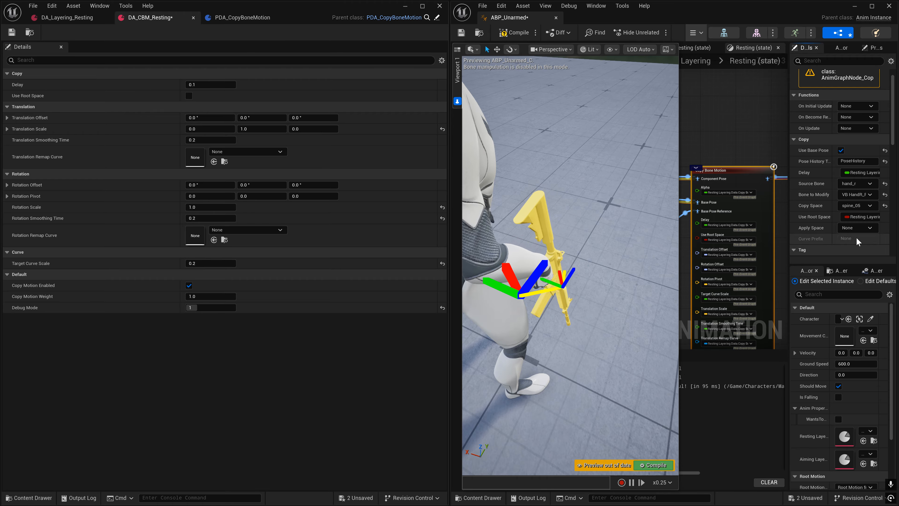
pyautogui.click(647, 468)
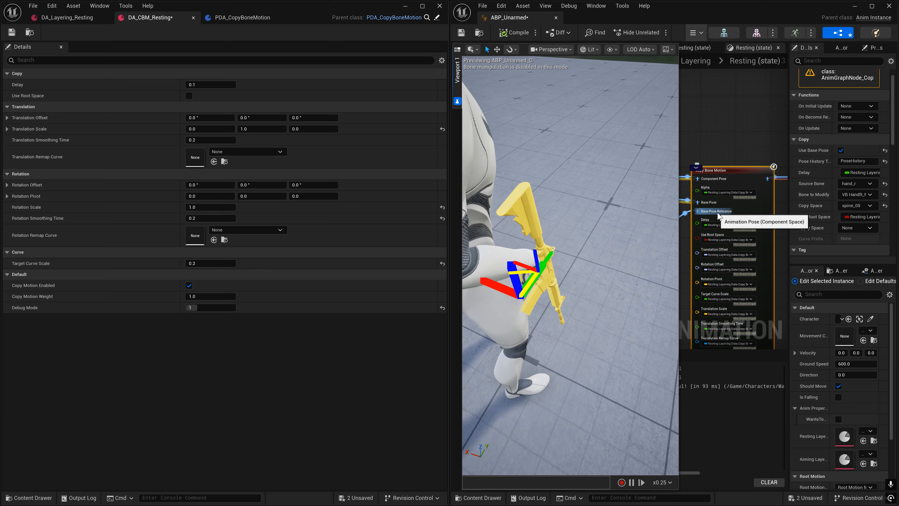
pyautogui.keyDown('alt'); pyautogui.moveTo(628, 221); pyautogui.dragTo(528, 181); pyautogui.keyUp('alt')
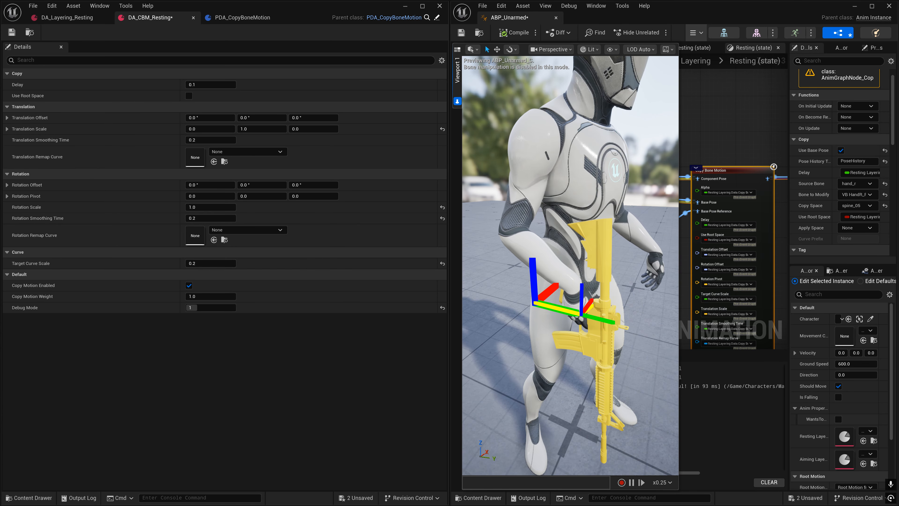
# - Set the Copy Bone Motion node's Apply Space to the root bone and recompile
pyautogui.click(854, 228)
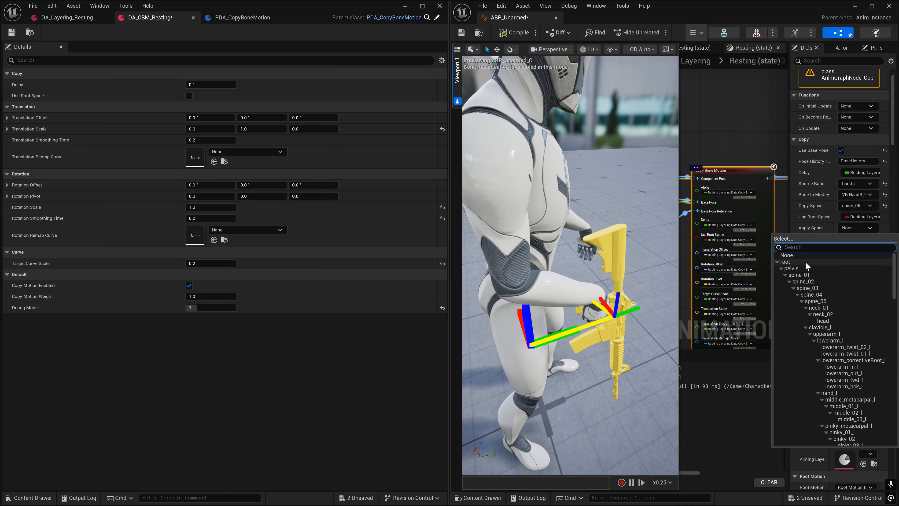
pyautogui.click(804, 268)
pyautogui.click(848, 229)
pyautogui.click(810, 262)
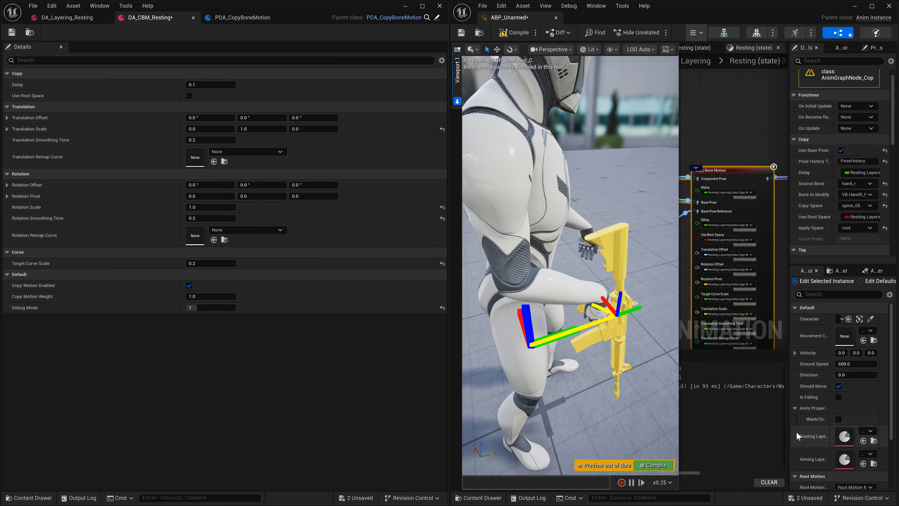
pyautogui.click(654, 464)
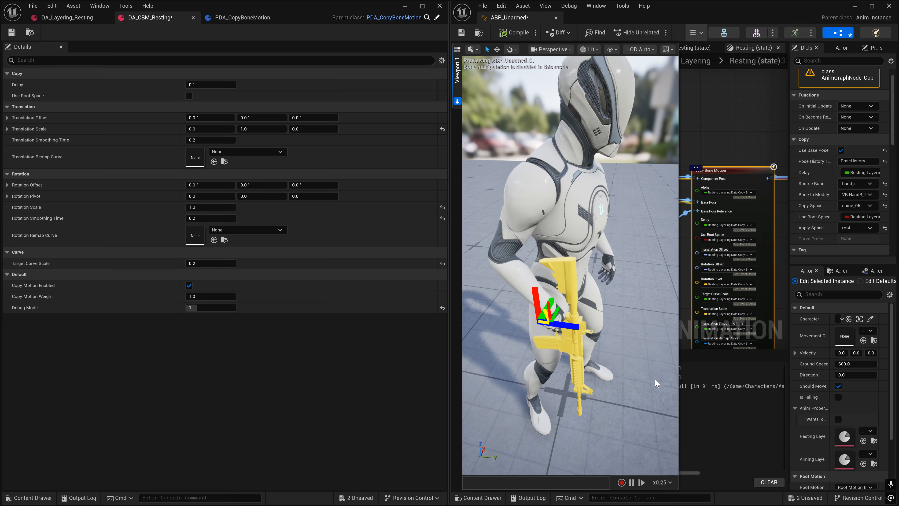
# - Set the X Translation Offset to 90° in DA_CBM_Resting and inspect the offset direction from above and the side
pyautogui.keyDown('alt'); pyautogui.moveTo(654, 382); pyautogui.dragTo(600, 299); pyautogui.keyUp('alt')
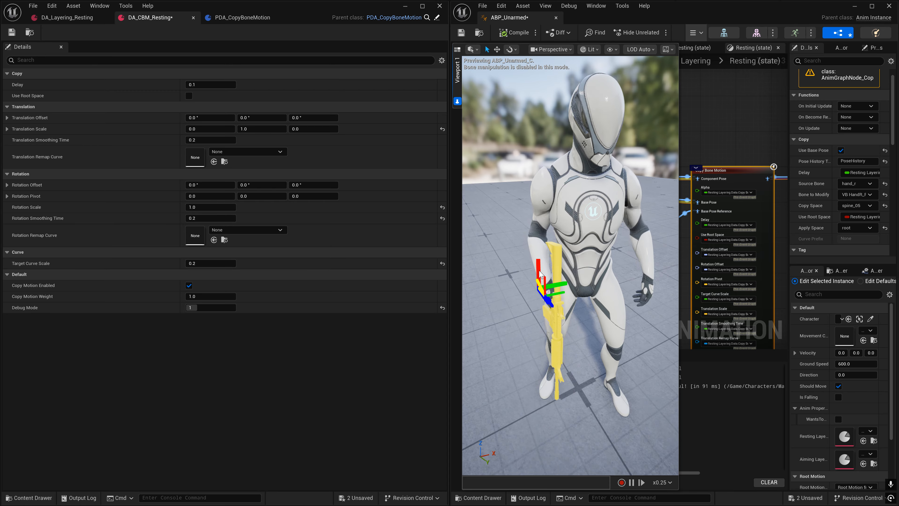
pyautogui.keyDown('alt'); pyautogui.moveTo(536, 251); pyautogui.dragTo(616, 315); pyautogui.keyUp('alt')
pyautogui.moveTo(536, 311); pyautogui.dragTo(536, 312, button='right')
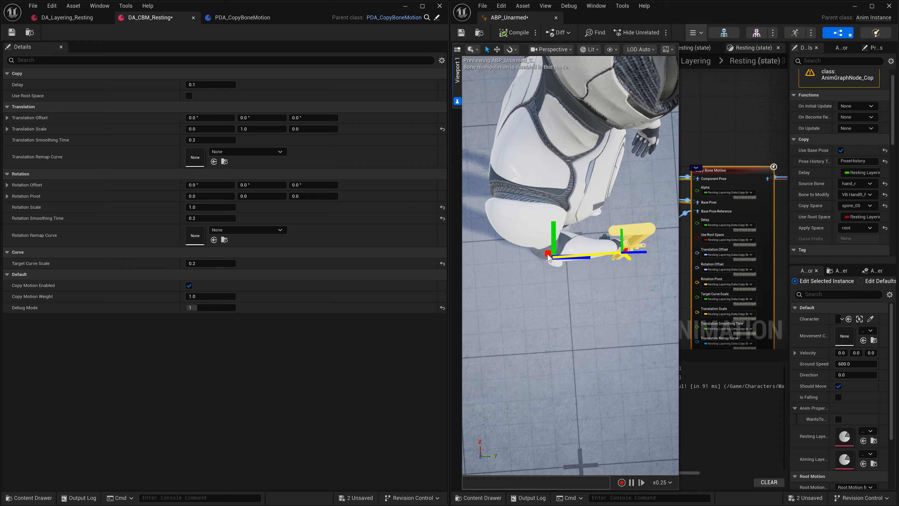
pyautogui.click(215, 118)
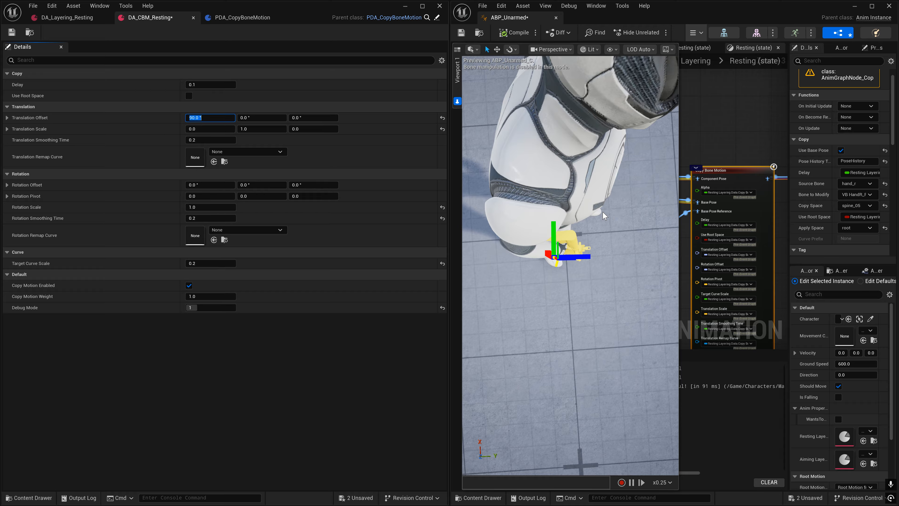
pyautogui.keyDown('alt'); pyautogui.moveTo(570, 266); pyautogui.dragTo(573, 184); pyautogui.keyUp('alt')
pyautogui.keyDown('alt'); pyautogui.moveTo(573, 220); pyautogui.dragTo(577, 189); pyautogui.keyUp('alt')
pyautogui.moveTo(571, 227); pyautogui.dragTo(571, 244, button='middle')
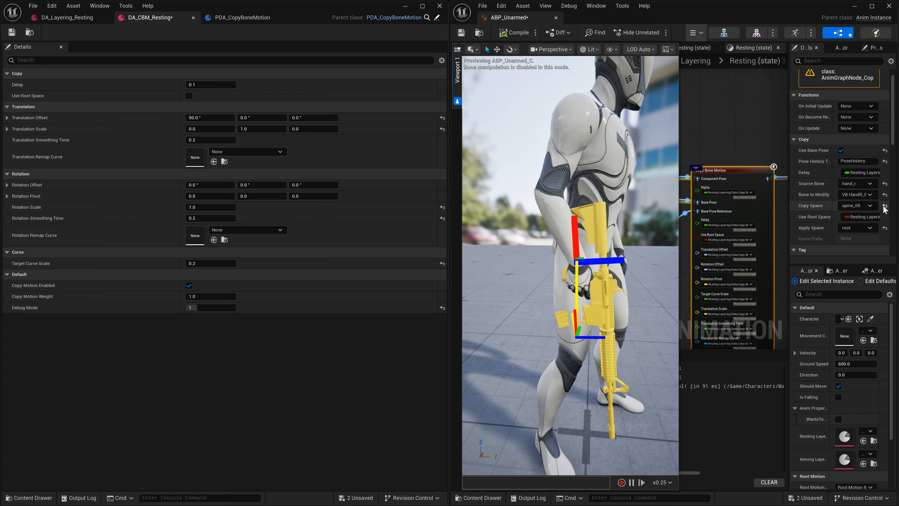
# - Reset the node's Copy Space to None, recompile, and set the data asset's Translation Smoothing Time and Delay to 0
pyautogui.click(646, 467)
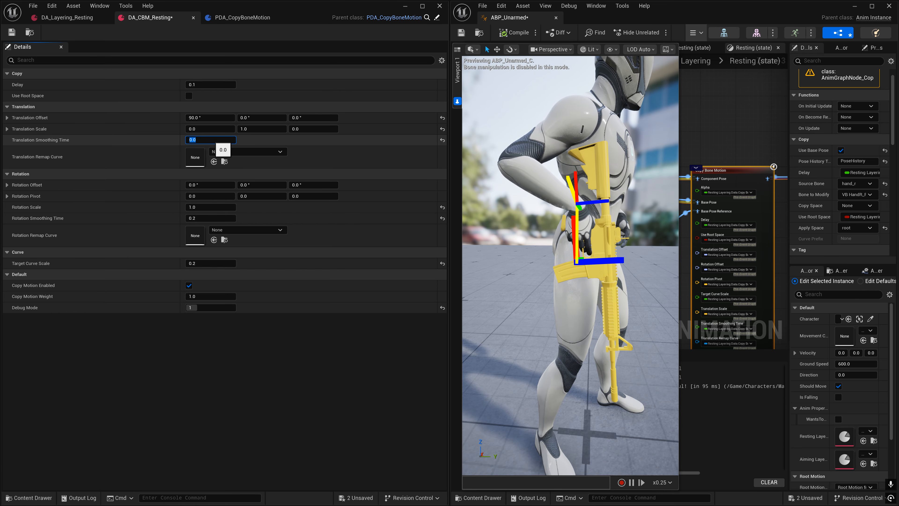
pyautogui.click(212, 85)
pyautogui.write('0')
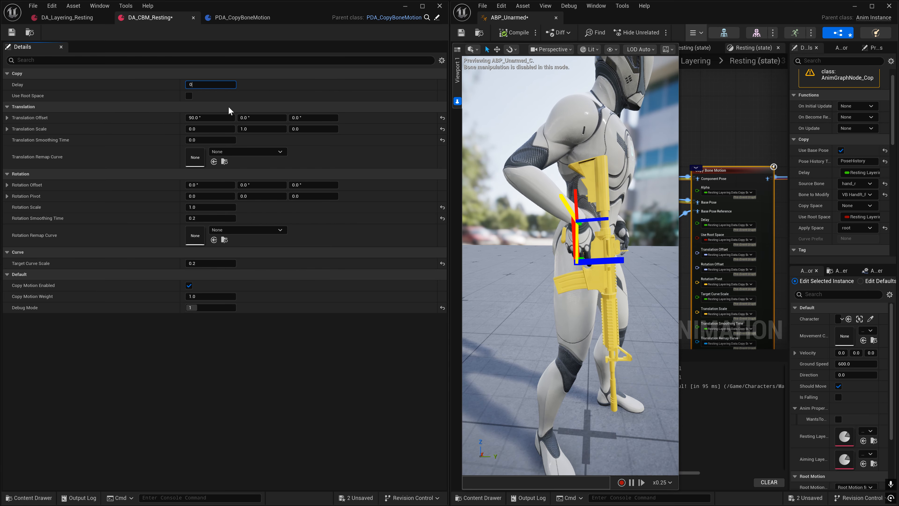
pyautogui.moveTo(579, 311); pyautogui.dragTo(571, 351, button='right')
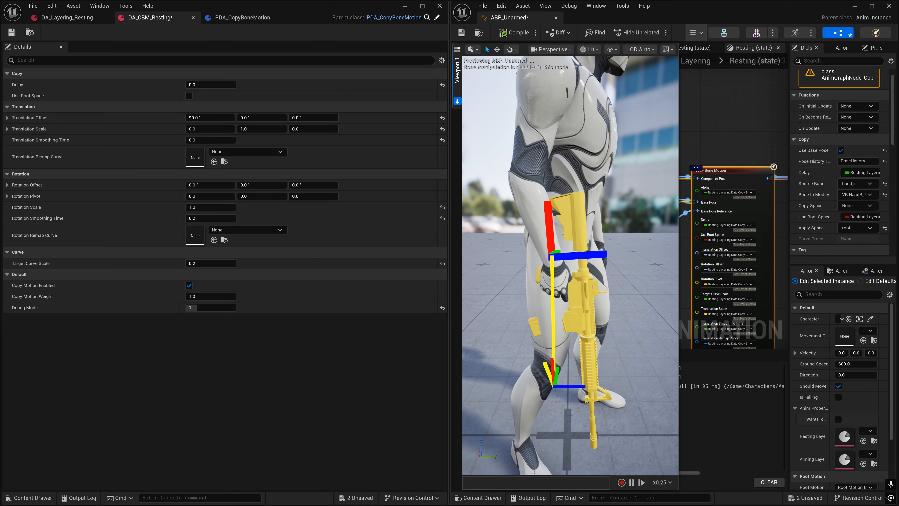
# - Set the X Translation Offset in DA_CBM_Resting back to 0°
pyautogui.click(212, 120)
pyautogui.write('0')
pyautogui.press('Return')
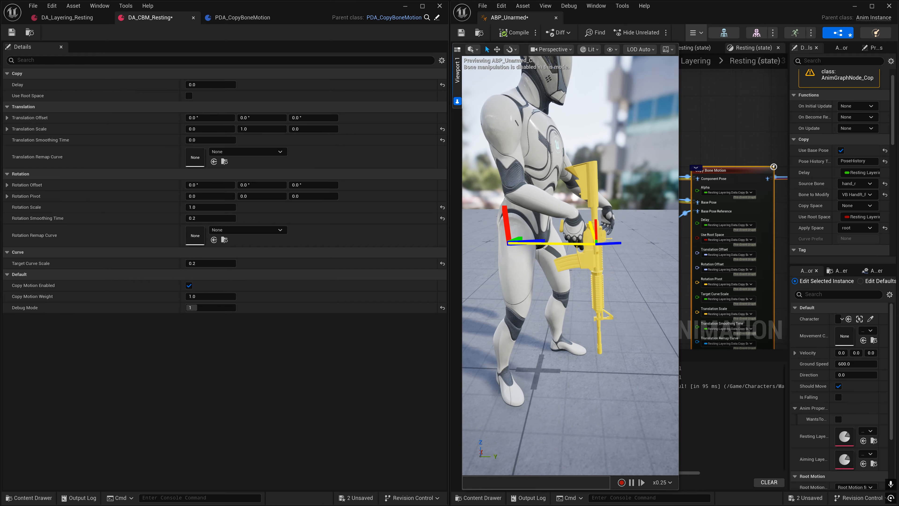
# - Try a Y Translation Offset of 90°, return it to 0°, and view the weapon hand's motion from the front
pyautogui.moveTo(570, 248); pyautogui.dragTo(581, 287, button='right')
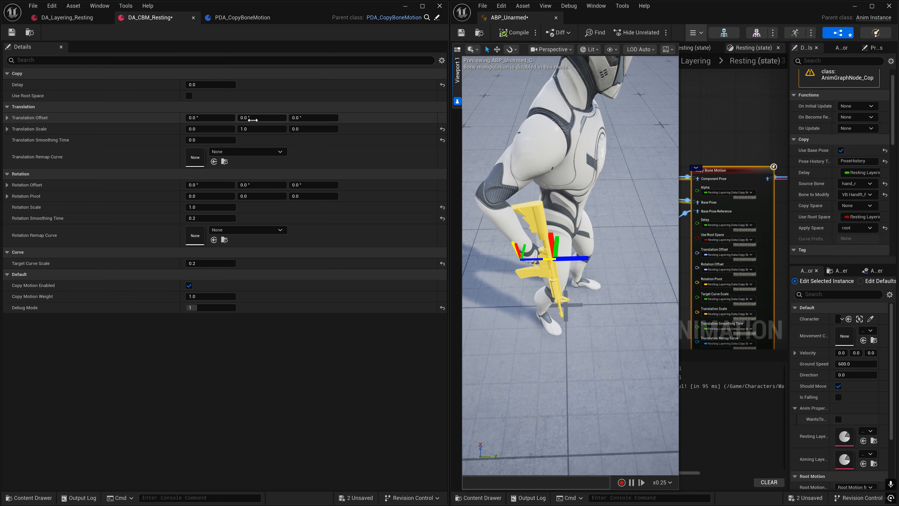
pyautogui.click(264, 118)
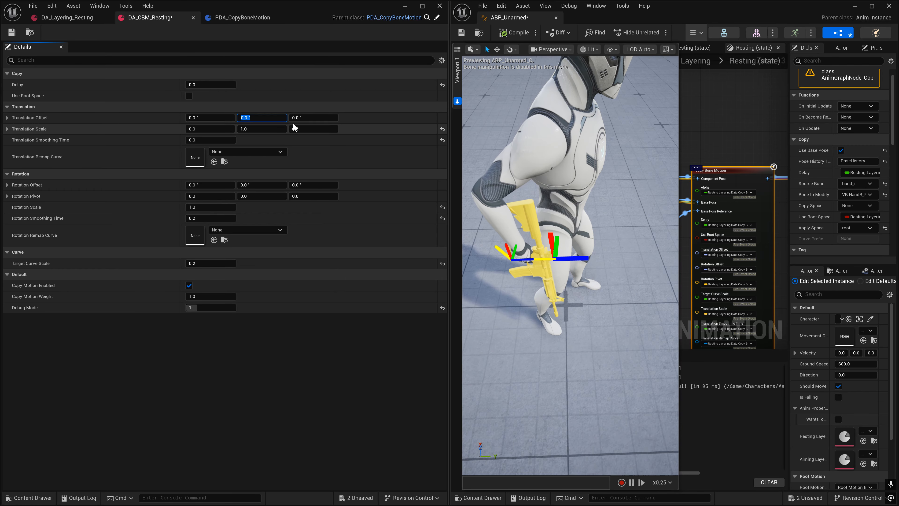
pyautogui.write('90')
pyautogui.press('Return')
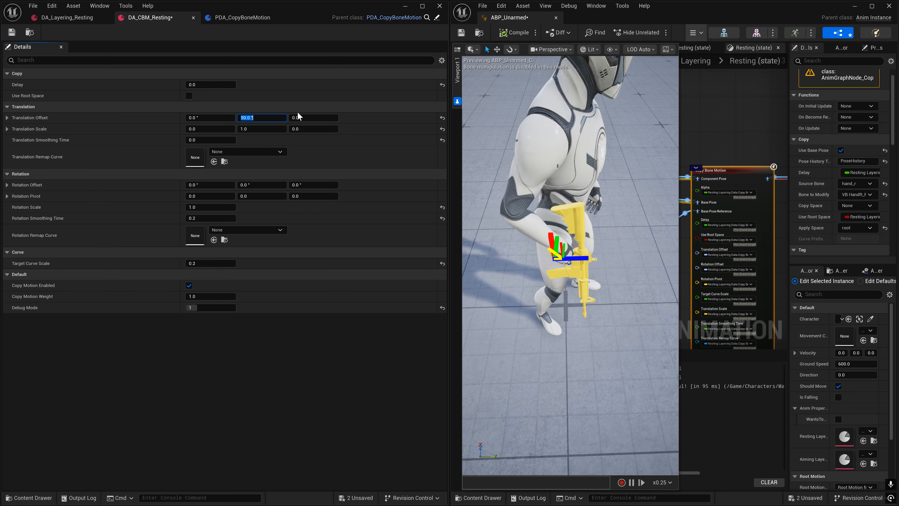
pyautogui.write('0')
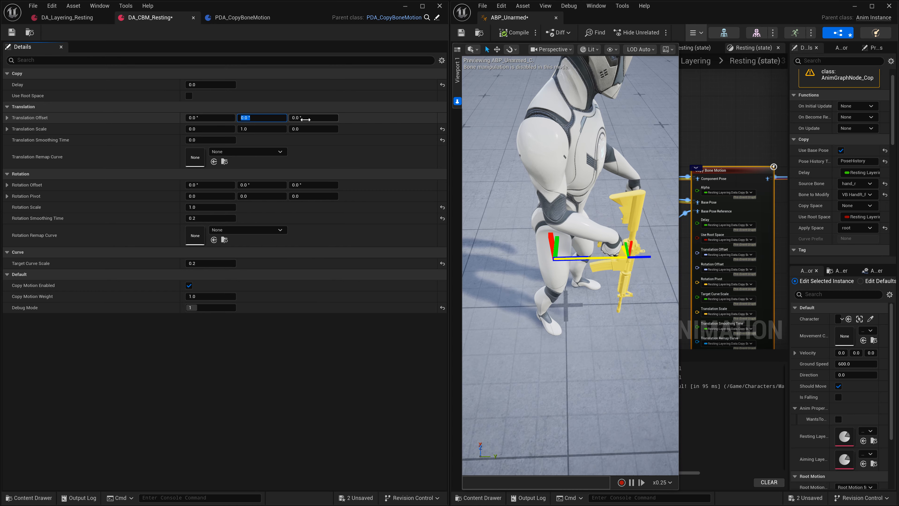
pyautogui.click(305, 118)
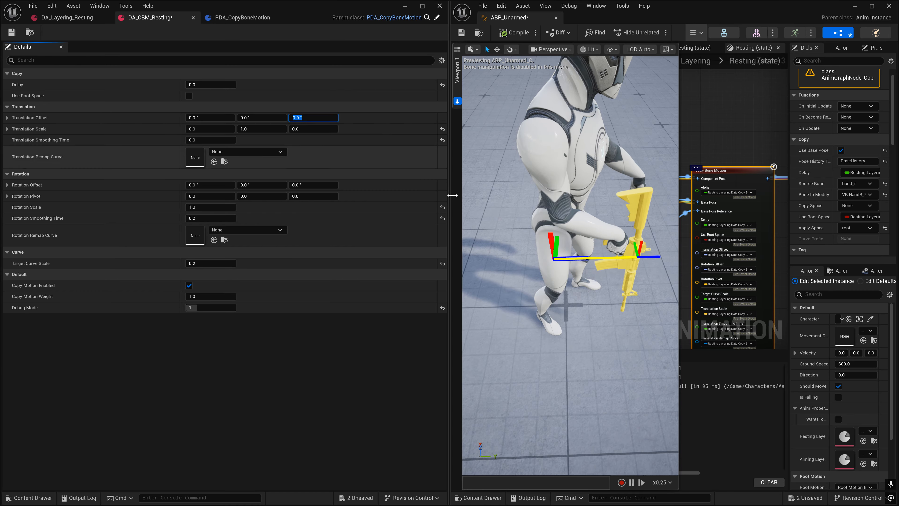
pyautogui.moveTo(567, 227); pyautogui.dragTo(474, 177, button='right')
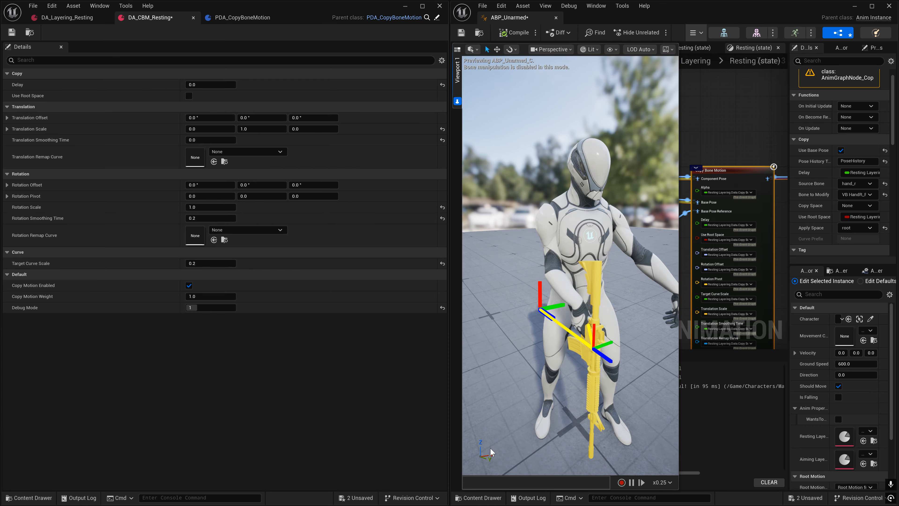
# - Set the Z Translation Offset in DA_CBM_Resting to 90° and inspect the weapon hand's motion from above
pyautogui.click(309, 118)
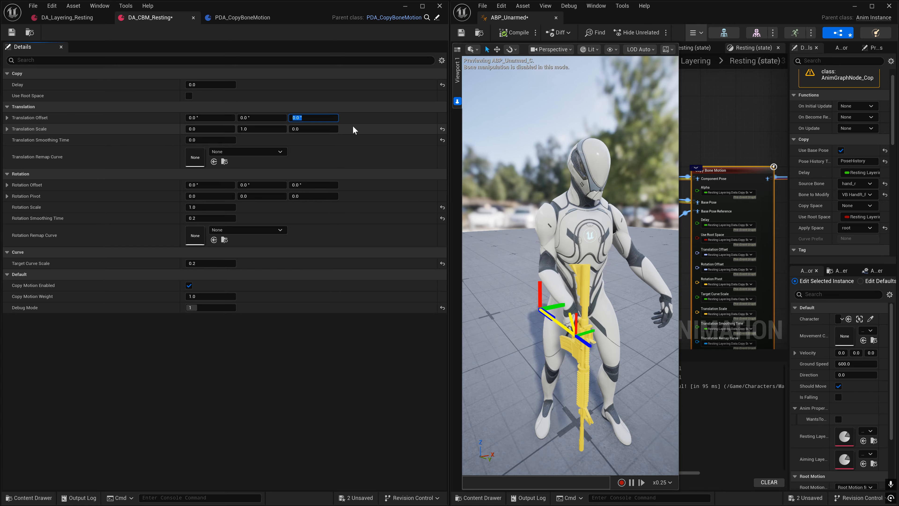
pyautogui.write('90')
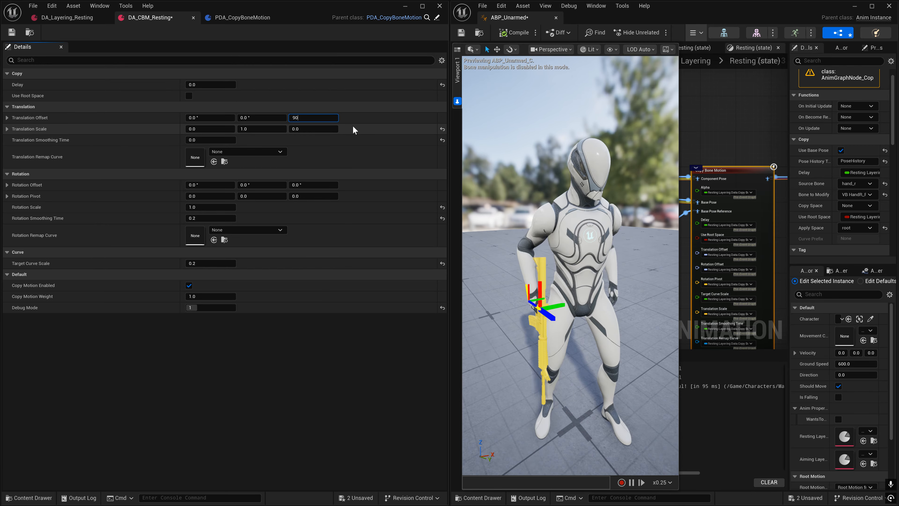
pyautogui.press('Return')
pyautogui.moveTo(516, 169); pyautogui.dragTo(609, 227, button='right')
pyautogui.moveTo(579, 280); pyautogui.dragTo(578, 293, button='right')
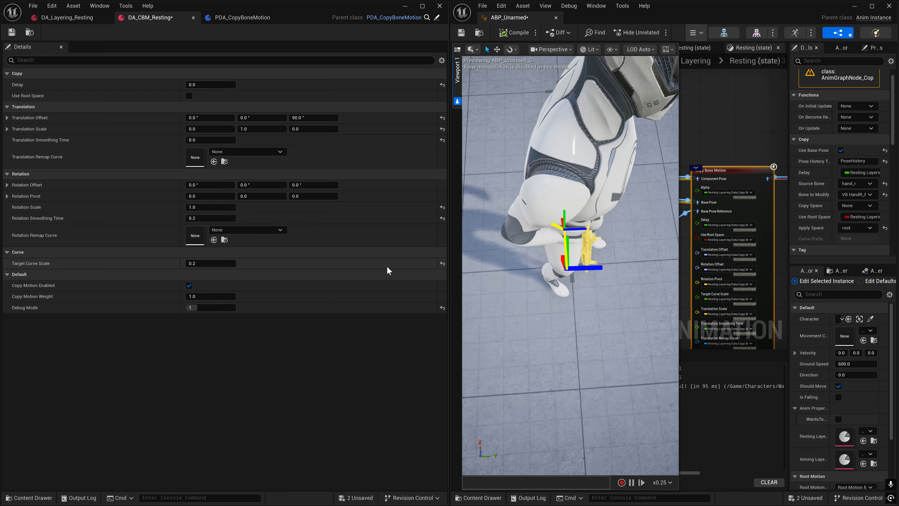
# - Try Z Translation Offsets of 135° and 180°, comparing the motion direction with the debug axes from above
pyautogui.click(305, 118)
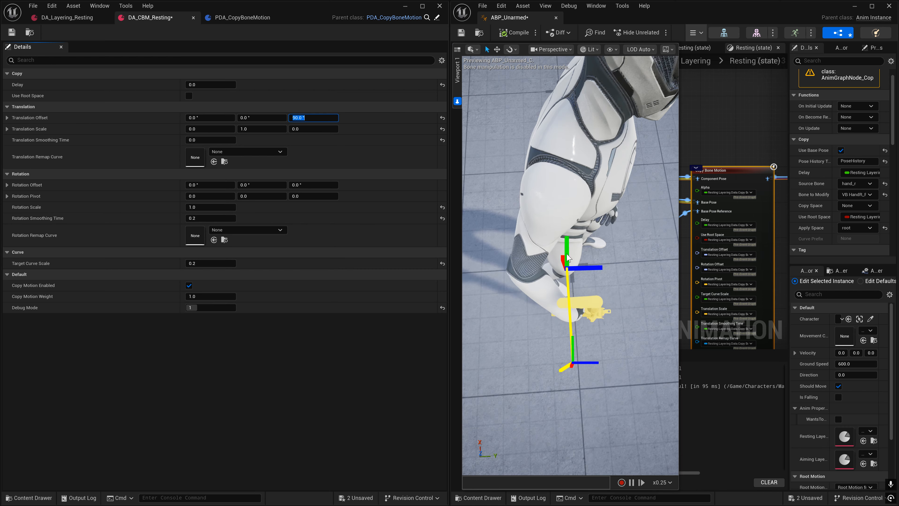
pyautogui.write('135')
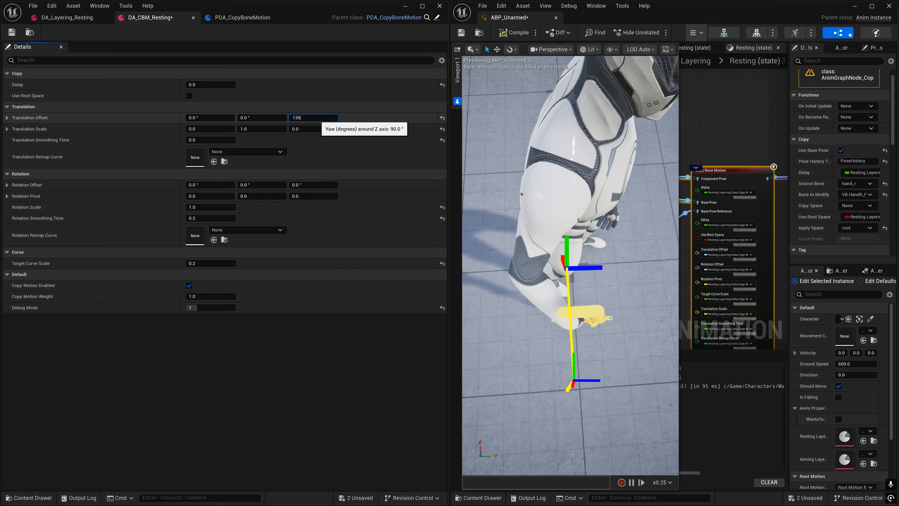
pyautogui.press('Return')
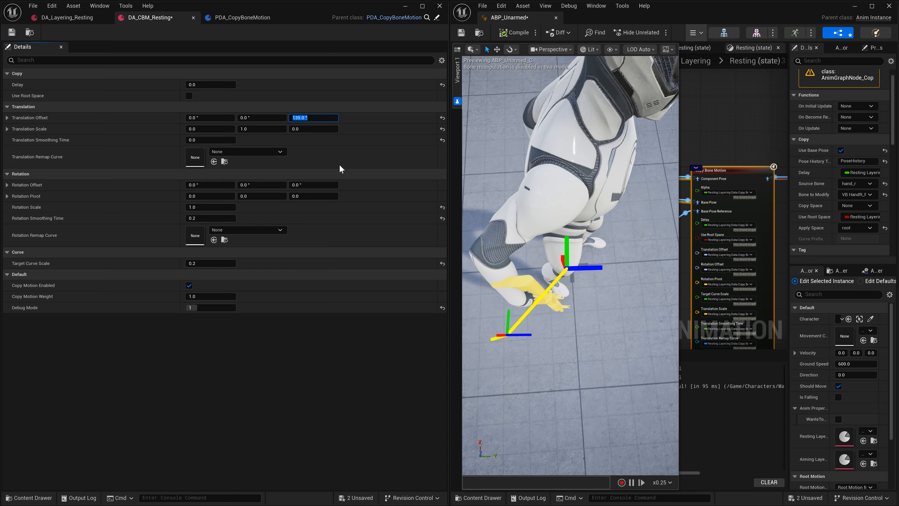
pyautogui.write('-')
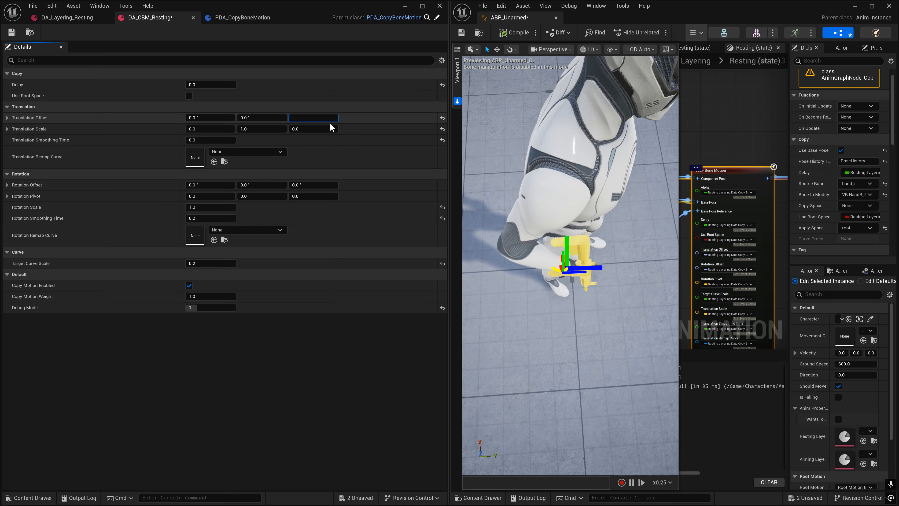
pyautogui.press('BackSpace')
pyautogui.write('18')
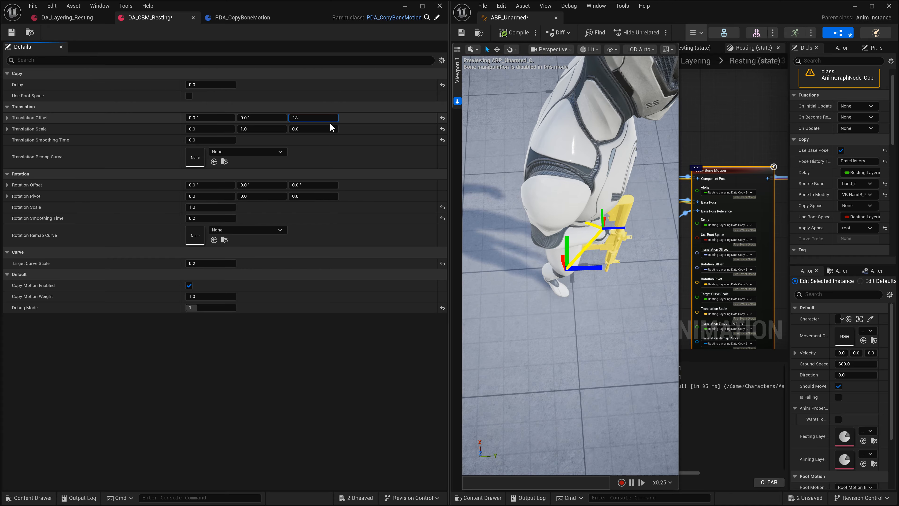
pyautogui.write('0')
pyautogui.press('Return')
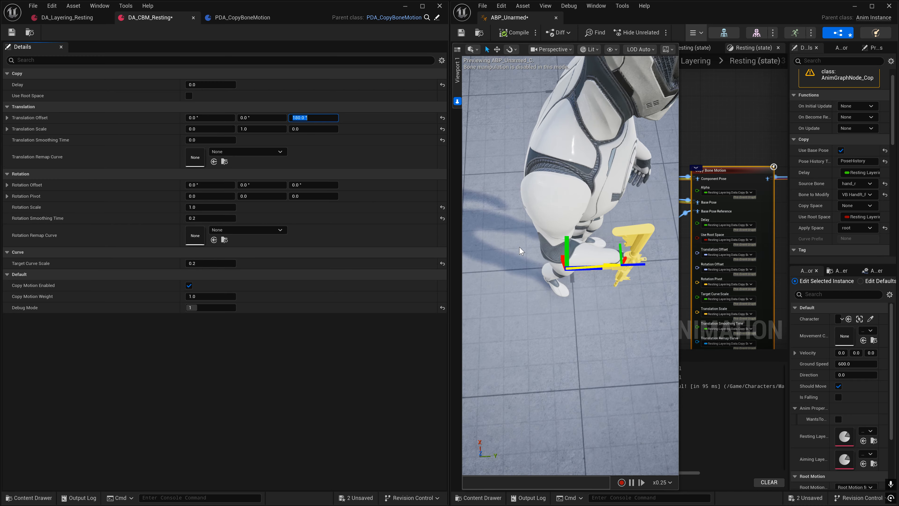
pyautogui.click(557, 251)
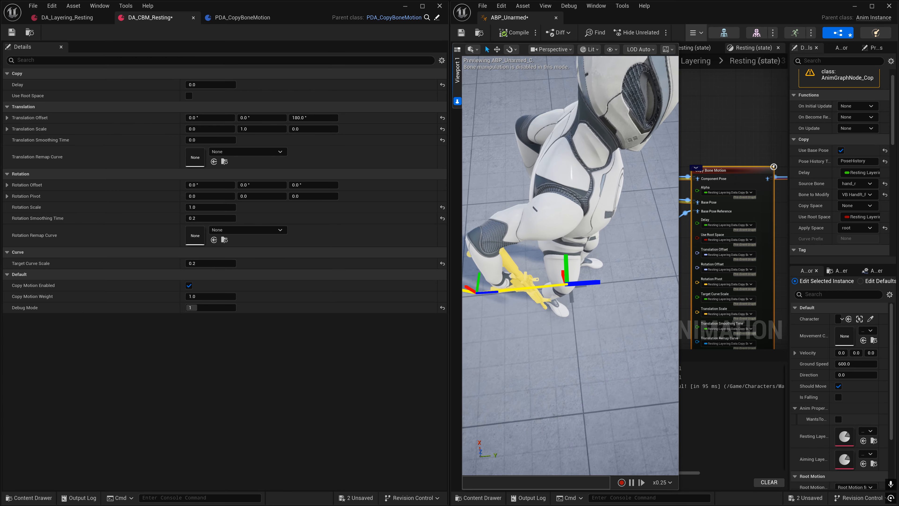
# - Try Z Translation Offsets of -90° and 45°, and return the Z offset to 0°
pyautogui.click(300, 118)
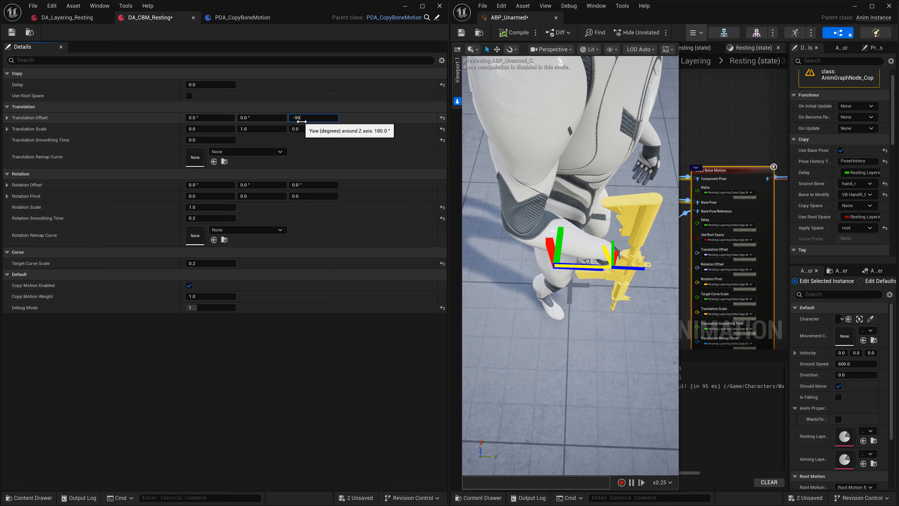
pyautogui.write('-90')
pyautogui.press('Return')
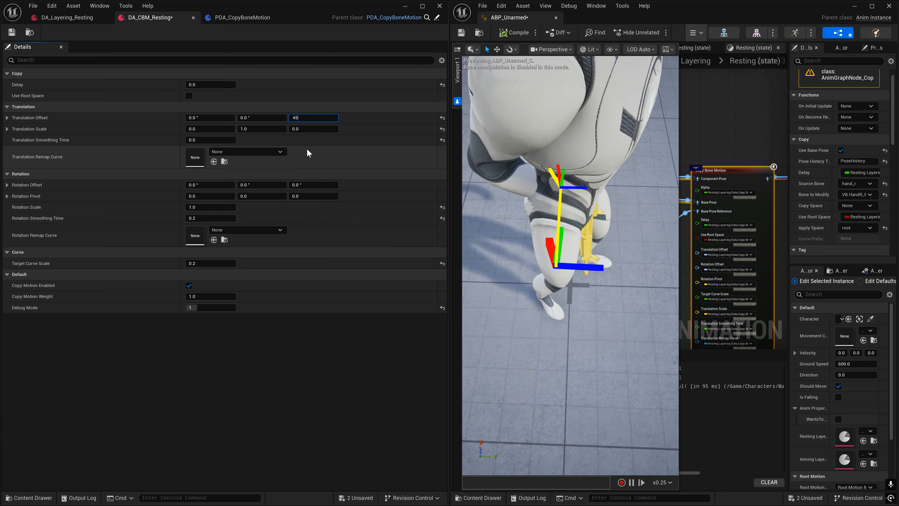
pyautogui.write('45')
pyautogui.press('Return')
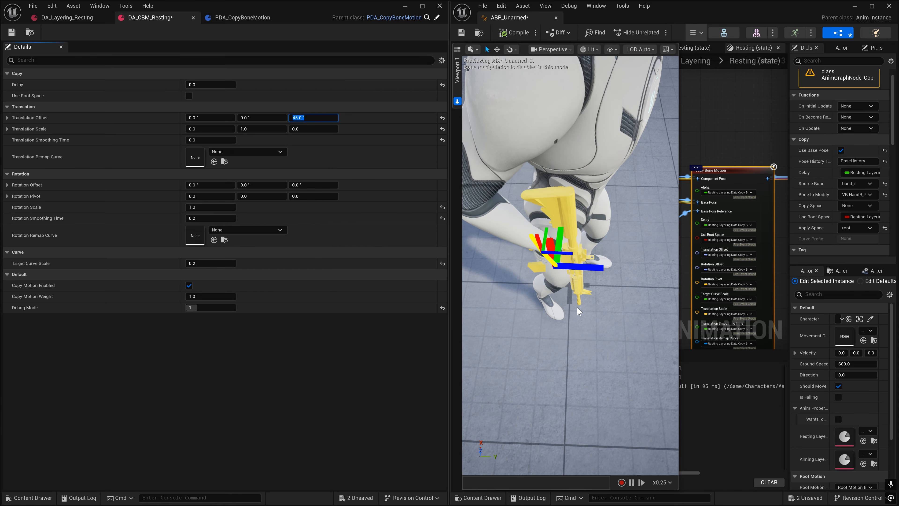
pyautogui.keyDown('alt'); pyautogui.moveTo(577, 308); pyautogui.dragTo(554, 289); pyautogui.keyUp('alt')
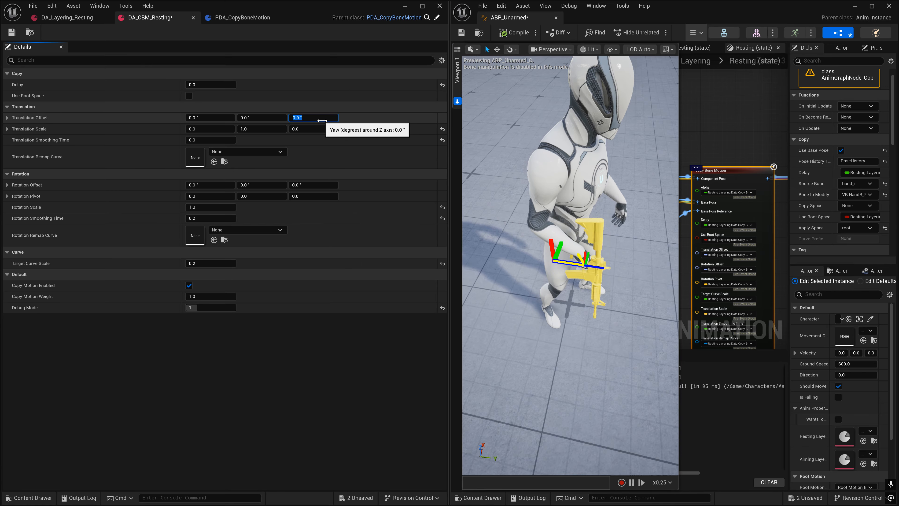
# - Set the X Translation Offset to 90° and inspect the hand's motion from the character's side
pyautogui.moveTo(574, 226); pyautogui.dragTo(475, 188, button='right')
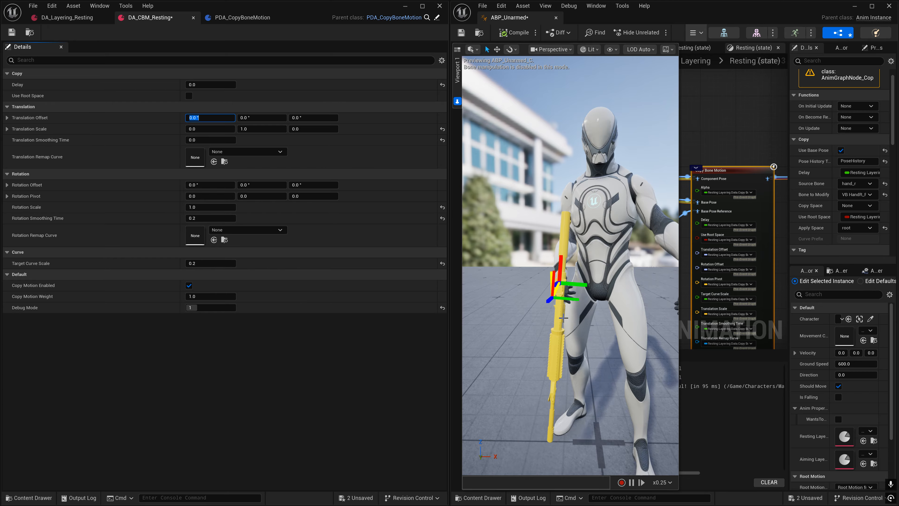
pyautogui.moveTo(585, 283); pyautogui.dragTo(666, 292, button='right')
pyautogui.moveTo(600, 316)
pyautogui.mouseDown(button='right')
pyautogui.moveTo(599, 302)
pyautogui.moveTo(600, 316)
pyautogui.mouseUp(button='right')
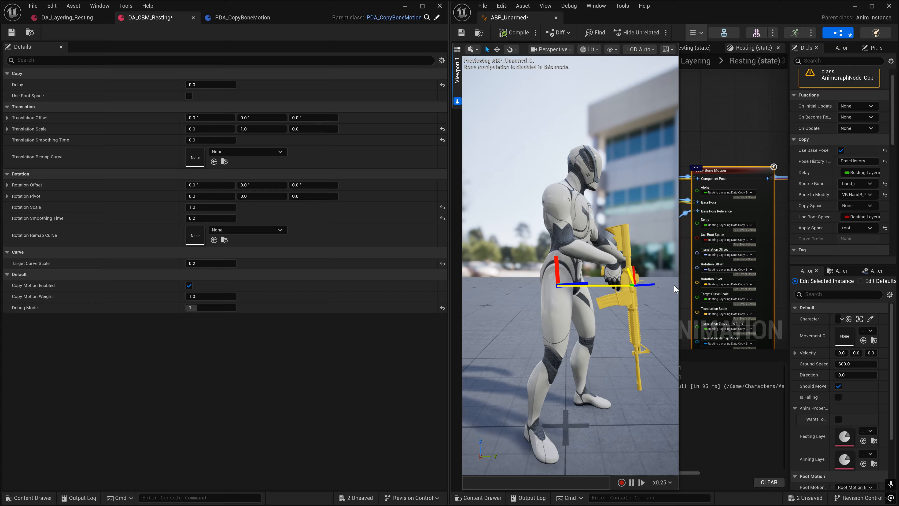
pyautogui.click(197, 118)
pyautogui.write('90')
pyautogui.press('Return')
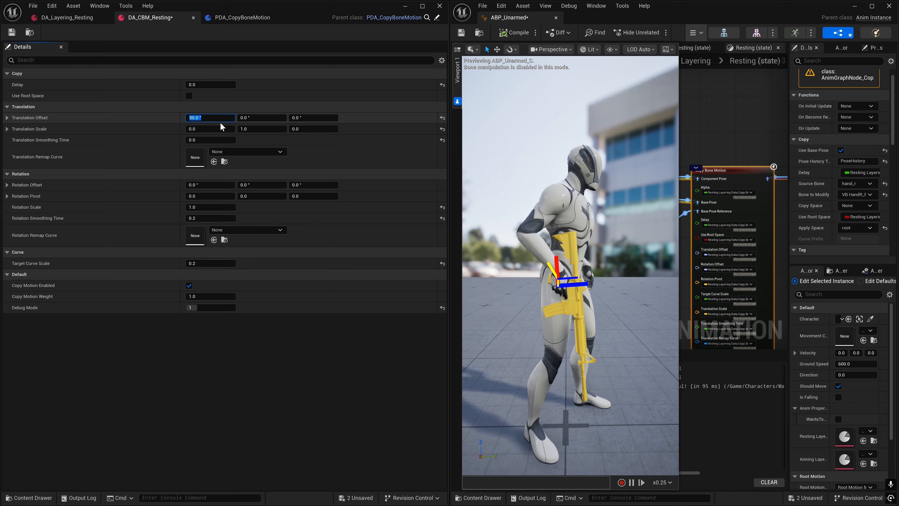
# - Try an X Translation Offset of -90° and reset it to 0°
pyautogui.write('-')
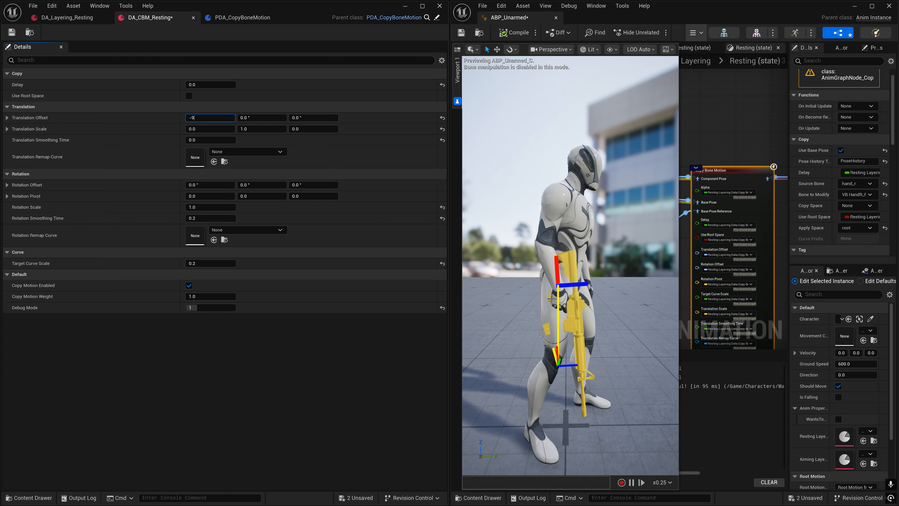
pyautogui.write('990')
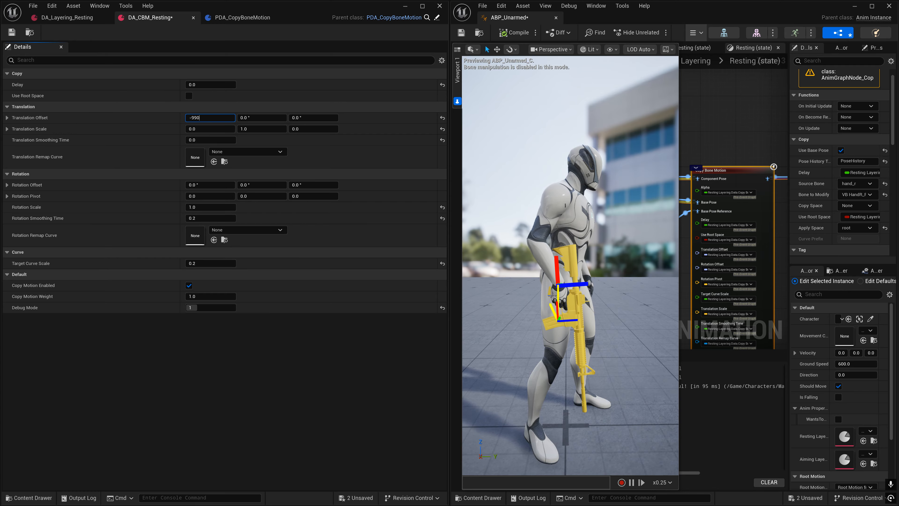
pyautogui.press('Return')
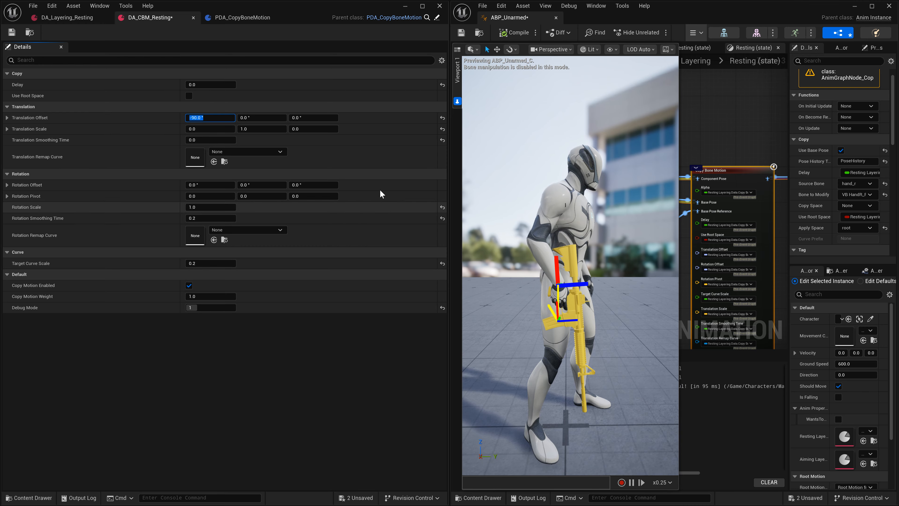
pyautogui.write('0')
pyautogui.press('Return')
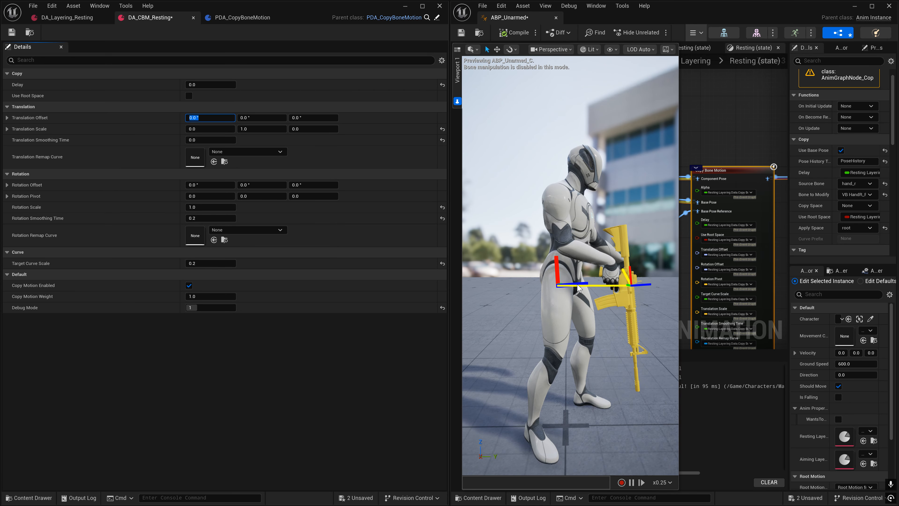
# - View the character from the front, try an X Translation Offset of 90° again, and return it to 0°
pyautogui.moveTo(578, 286); pyautogui.dragTo(603, 291, button='right')
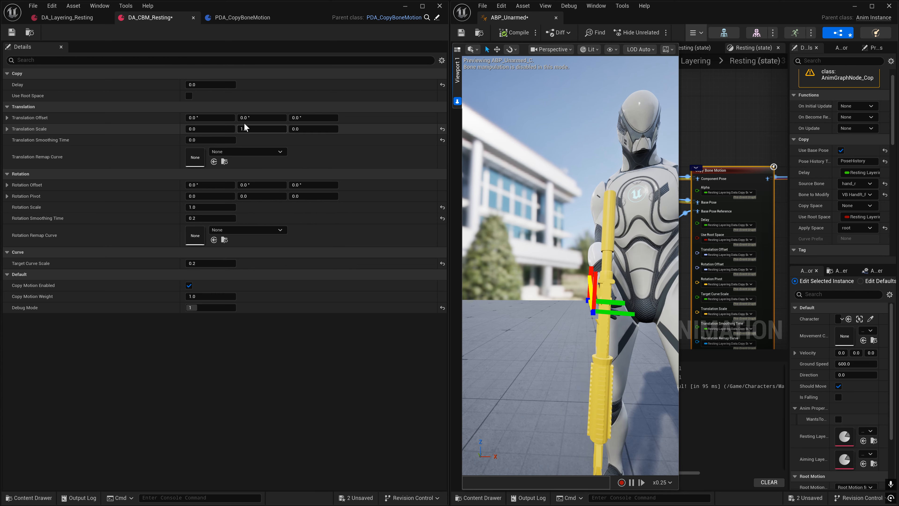
pyautogui.click(209, 118)
pyautogui.write('90')
pyautogui.press('Return')
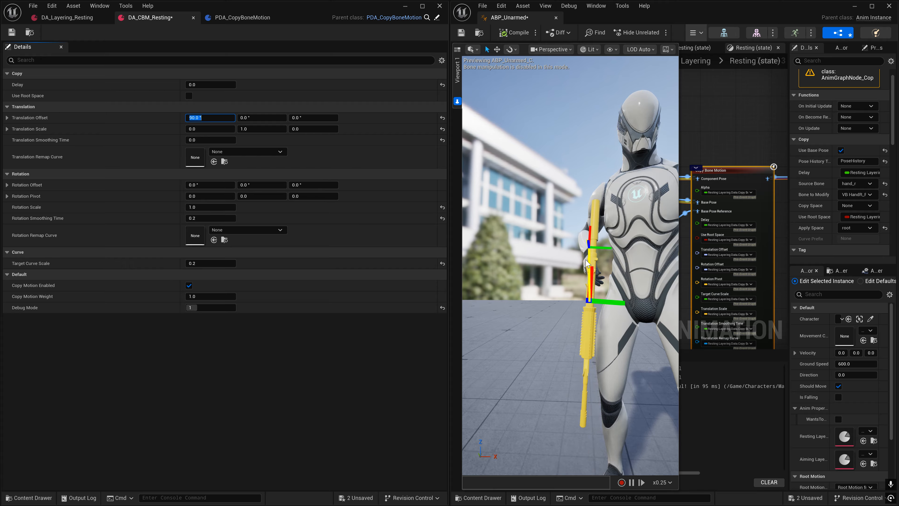
pyautogui.write('0')
pyautogui.press('Return')
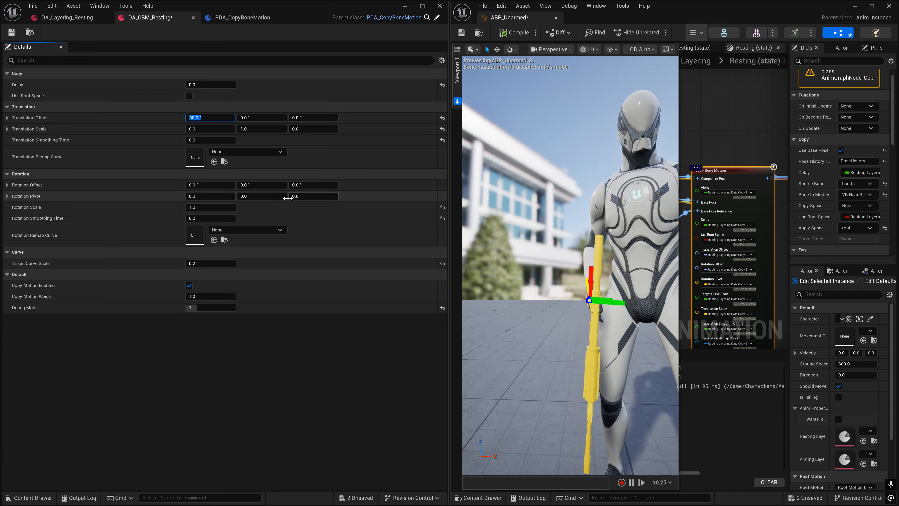
# - Set the Translation Scale in DA_CBM_Resting to 0 on Y and 1 on X, and view the motion from the front
pyautogui.click(250, 129)
pyautogui.write('0')
pyautogui.press('Return')
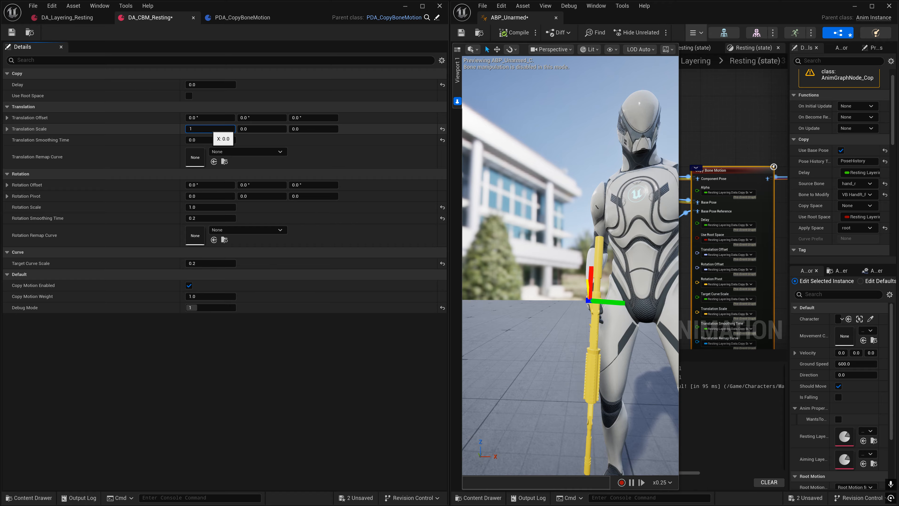
pyautogui.click(209, 129)
pyautogui.write('1')
pyautogui.press('Return')
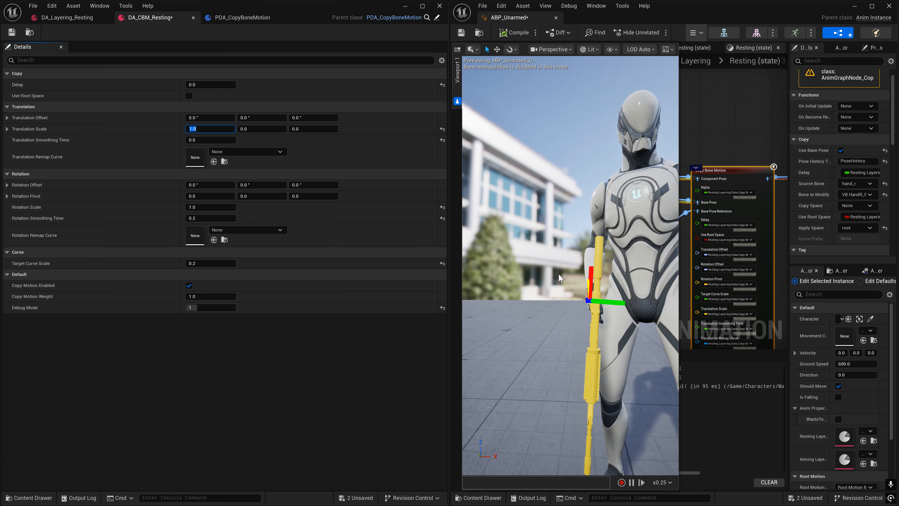
pyautogui.moveTo(559, 274); pyautogui.dragTo(572, 277, button='right')
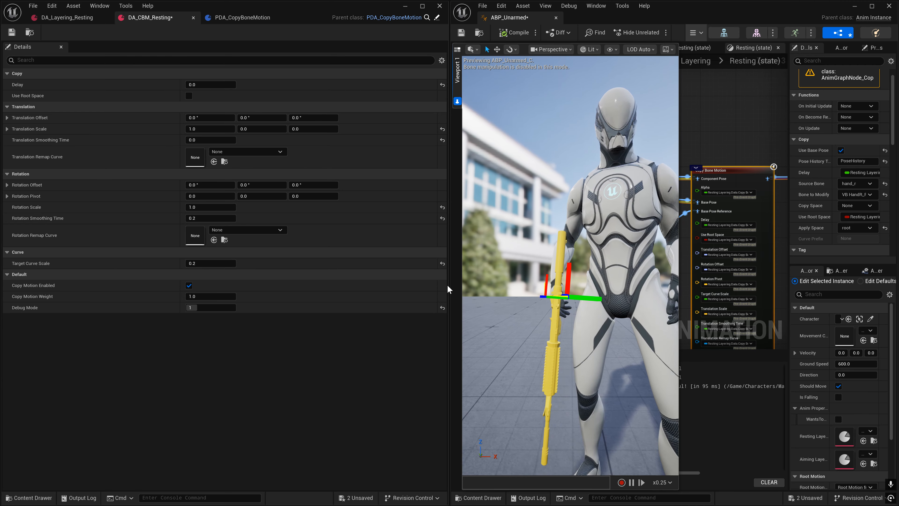
# - Try Y Translation Offsets of 90°, -90° and 180° with the X-only scale, and reset the Translation Offset to its default
pyautogui.click(250, 118)
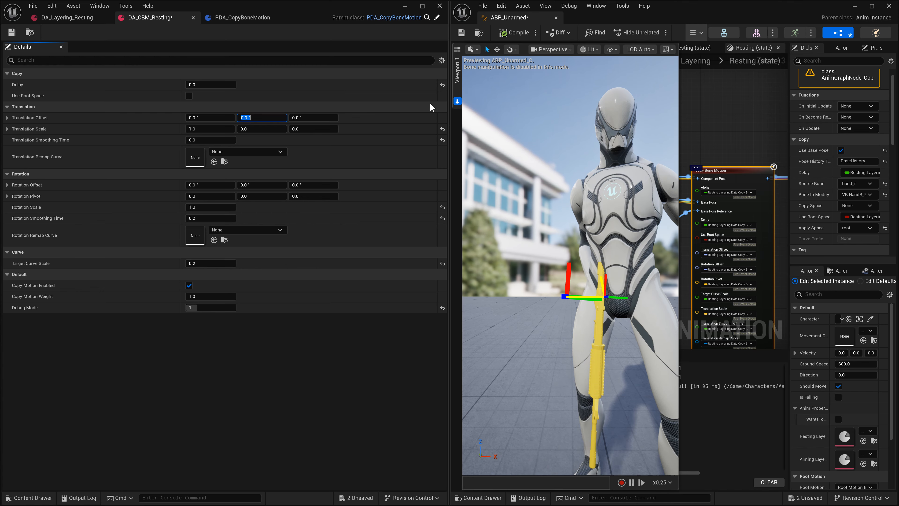
pyautogui.write('90')
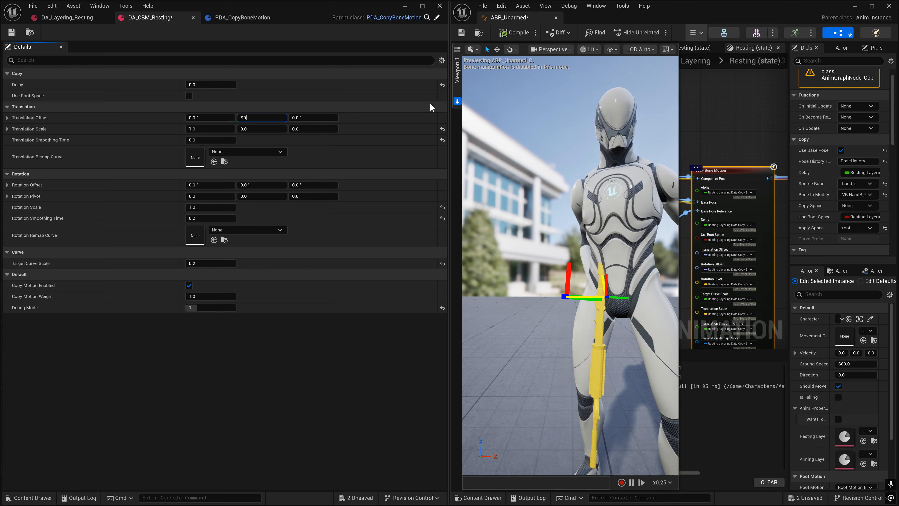
pyautogui.press('Return')
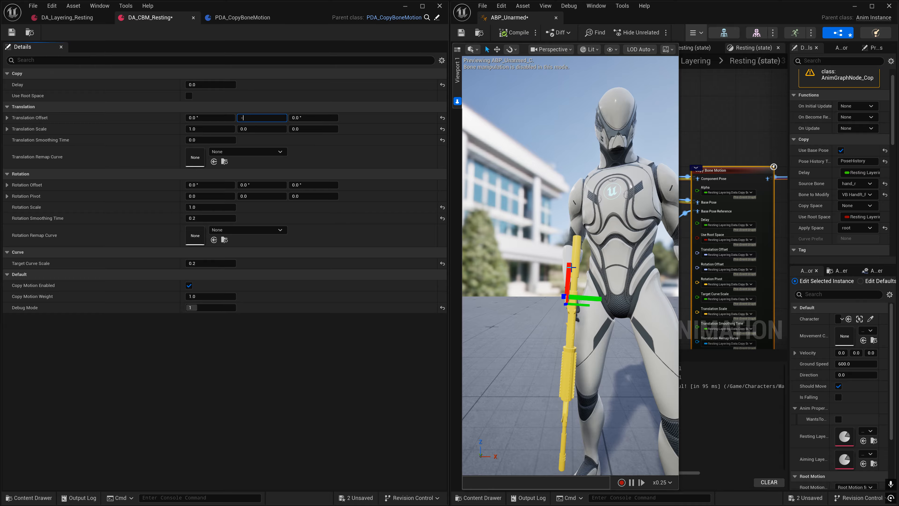
pyautogui.write('-90')
pyautogui.press('Return')
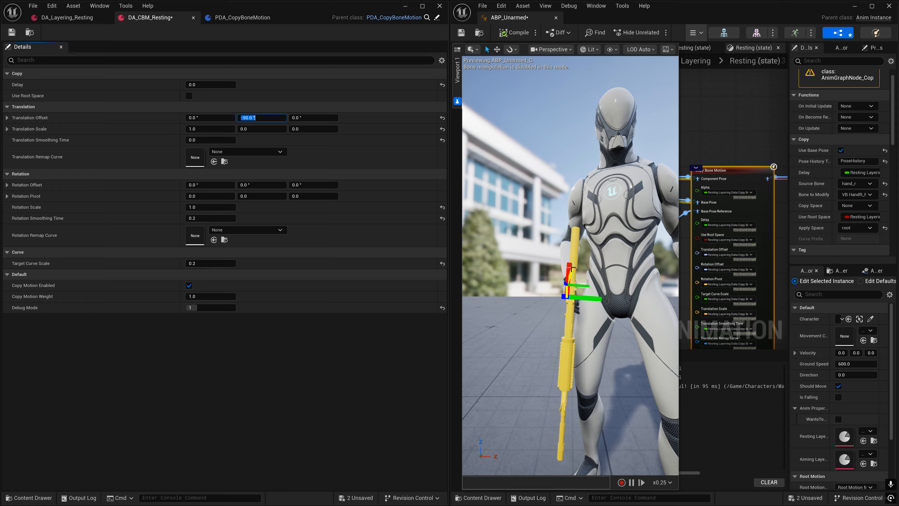
pyautogui.write('180')
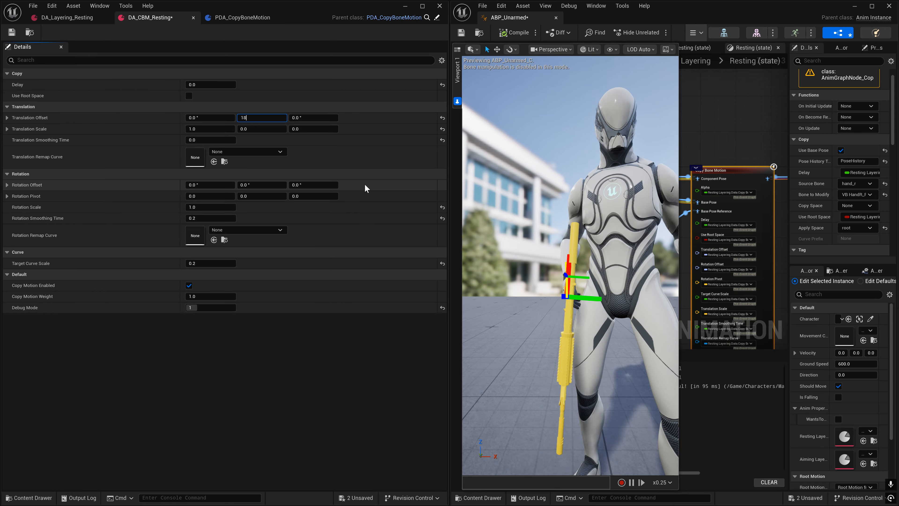
pyautogui.press('Return')
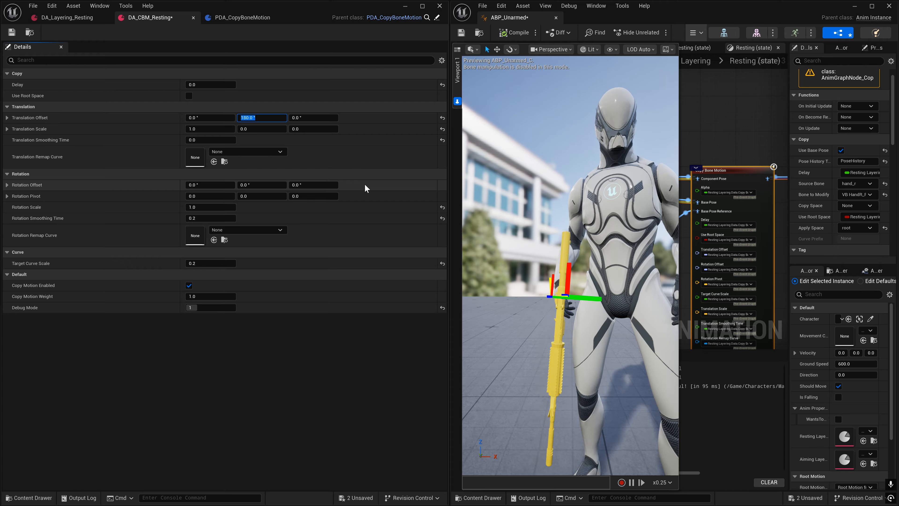
pyautogui.click(443, 119)
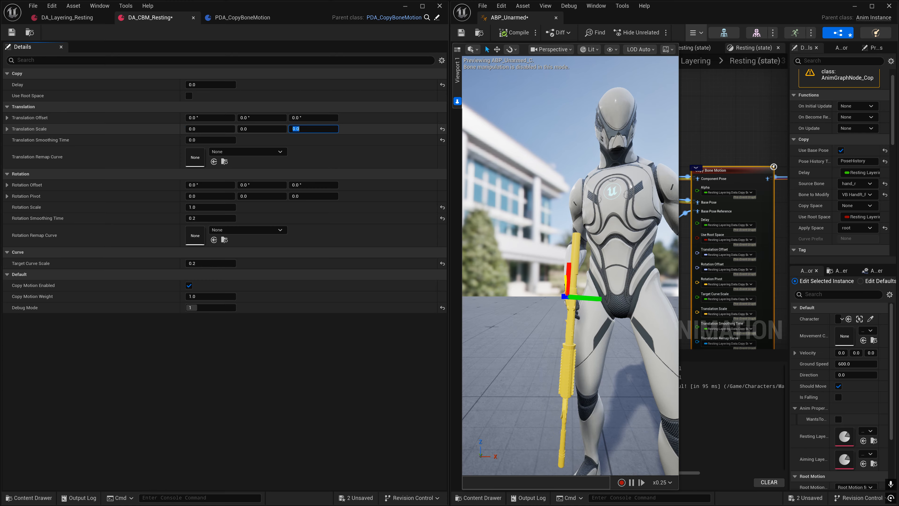
# - Set the Translation Scale to 0 on X and 1 on Z, and view the hand's motion from the side
pyautogui.keyDown('alt'); pyautogui.moveTo(538, 241); pyautogui.dragTo(638, 258); pyautogui.keyUp('alt')
pyautogui.scroll(-4, 570, 259)
pyautogui.moveTo(581, 255); pyautogui.dragTo(546, 273, button='middle')
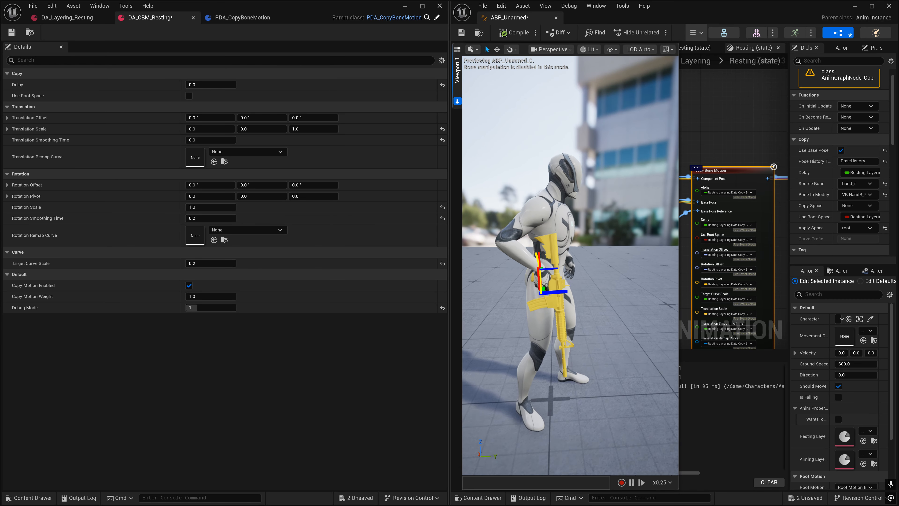
# - Reset the Translation Scale to its default, set its X value to -1, and view the hand's motion from the front and back
pyautogui.scroll(4, 570, 258)
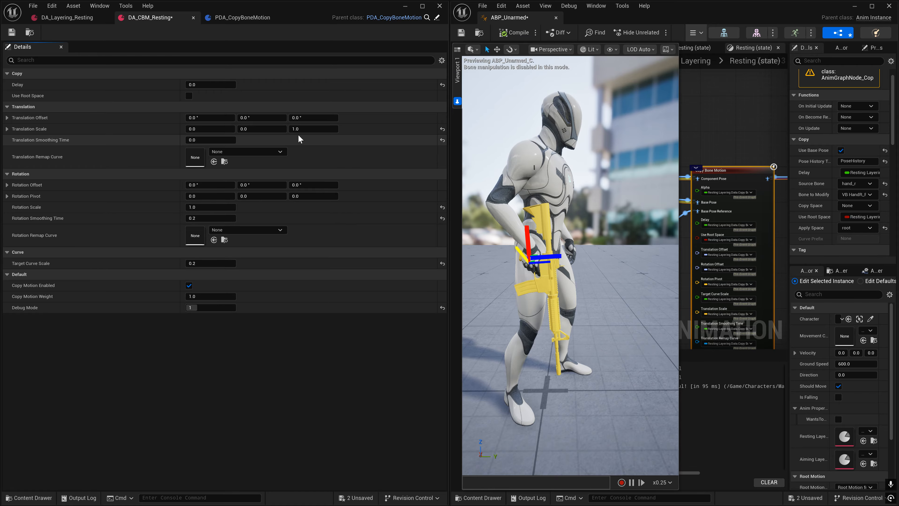
pyautogui.click(441, 129)
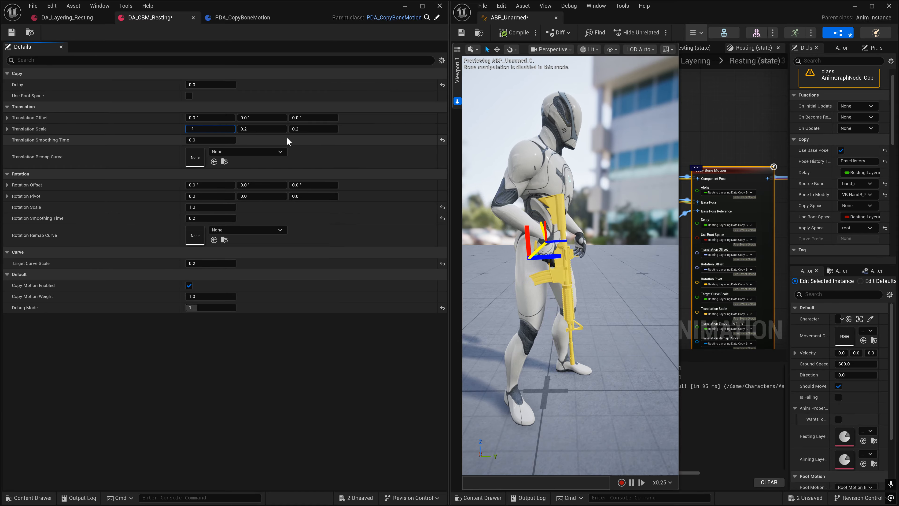
pyautogui.press('Return')
pyautogui.moveTo(581, 255); pyautogui.dragTo(464, 253, button='right')
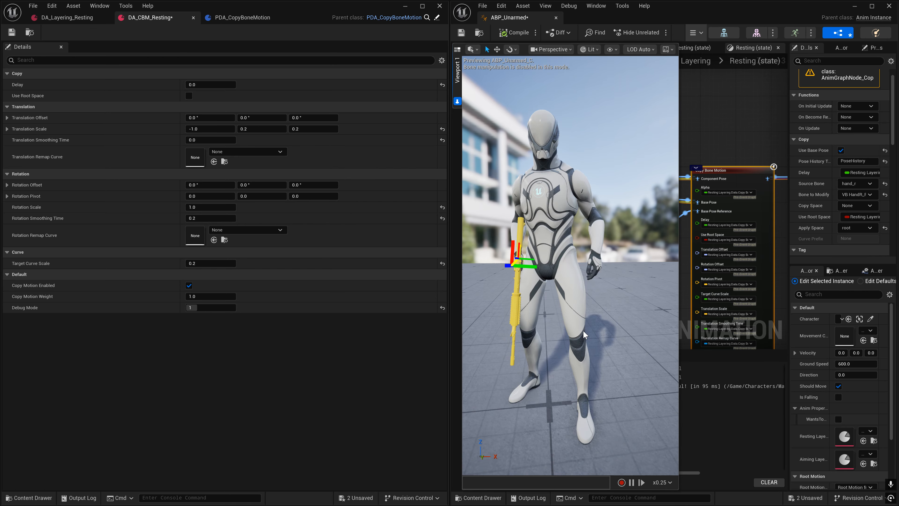
pyautogui.moveTo(584, 334); pyautogui.dragTo(460, 329, button='right')
pyautogui.press('s')
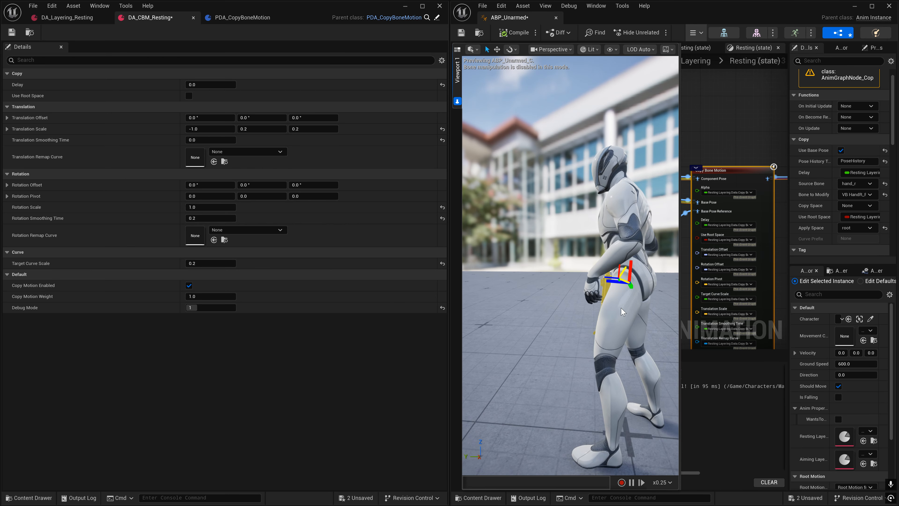
pyautogui.press('w')
pyautogui.moveTo(618, 379); pyautogui.dragTo(665, 383, button='right')
pyautogui.press('s')
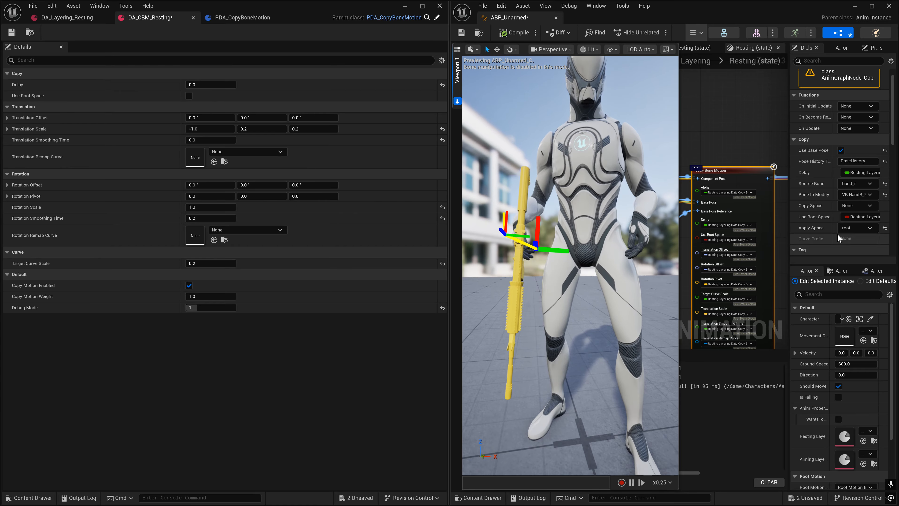
# - Set the Copy Space of the Copy Bone Motion node to spine_05 and recompile the animation blueprint
pyautogui.click(857, 205)
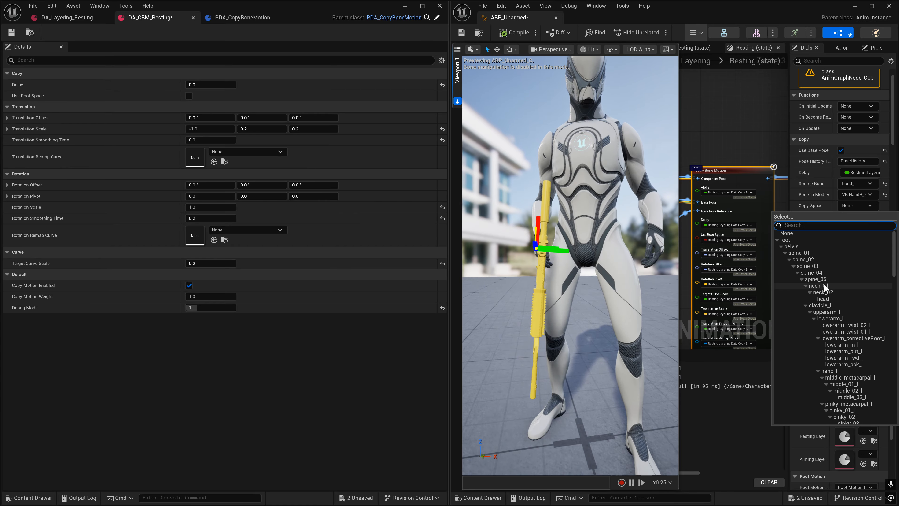
pyautogui.click(816, 279)
pyautogui.click(654, 466)
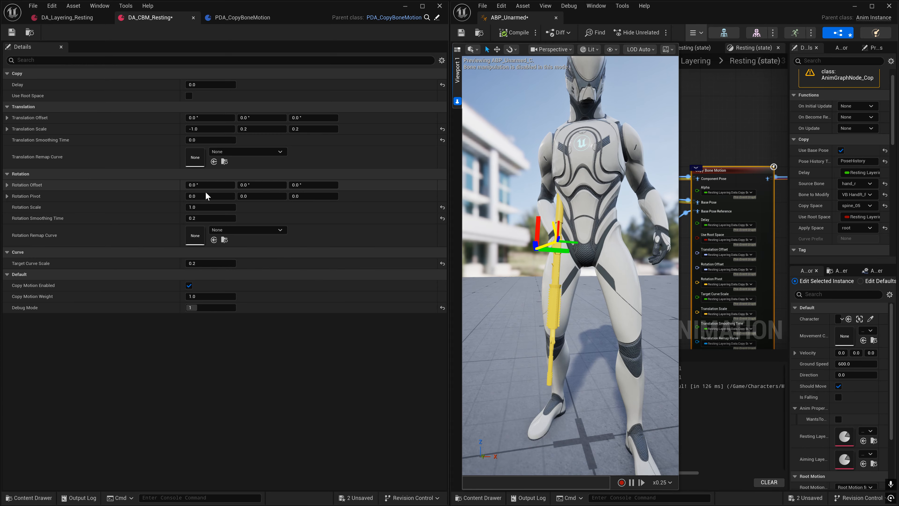
pyautogui.click(194, 207)
pyautogui.click(628, 274)
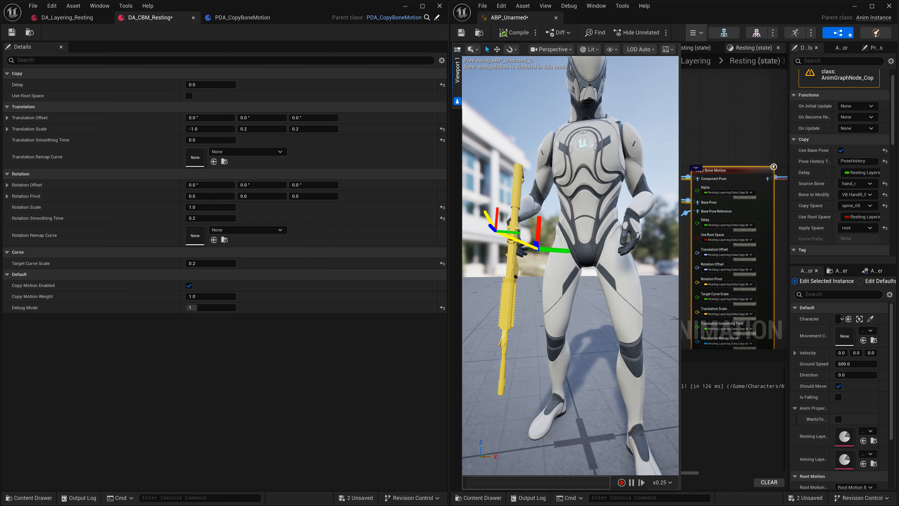
# - Set the Translation Scale in DA_CBM_Resting to 0 on all three axes
pyautogui.moveTo(628, 274); pyautogui.dragTo(609, 274, button='right')
pyautogui.click(222, 128)
pyautogui.write('0')
pyautogui.press('Return')
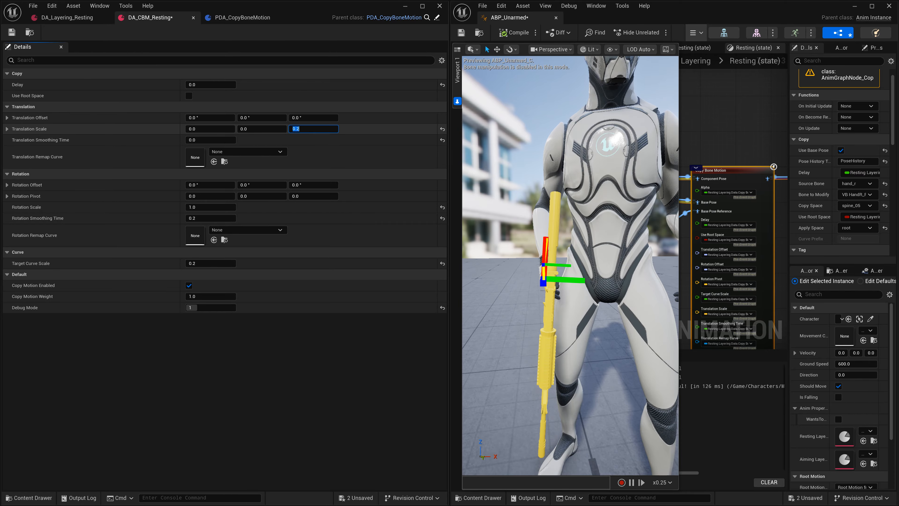
pyautogui.write('0')
pyautogui.press('Return')
# - Try a Rotation Pivot of 100 on Z, view the hand's rotation around it, and return the value to 0
pyautogui.moveTo(581, 269); pyautogui.dragTo(623, 272, button='right')
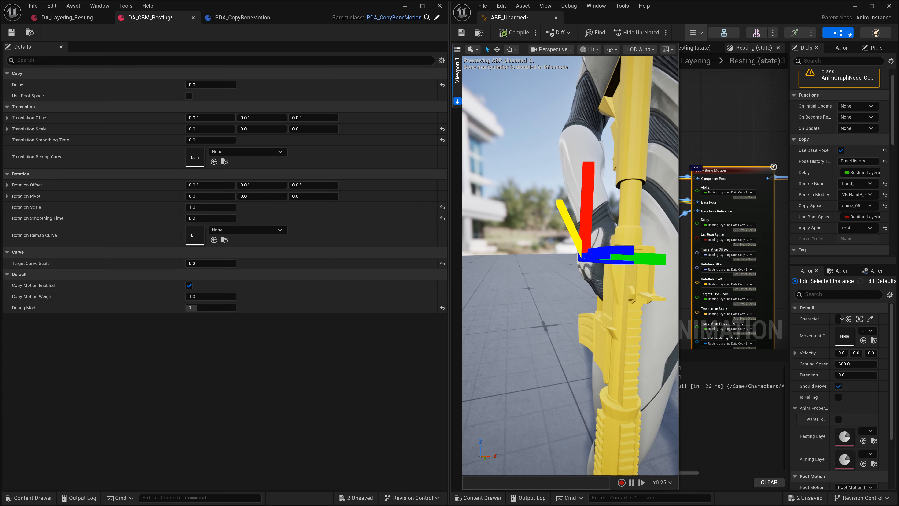
pyautogui.moveTo(577, 304); pyautogui.dragTo(577, 304, button='right')
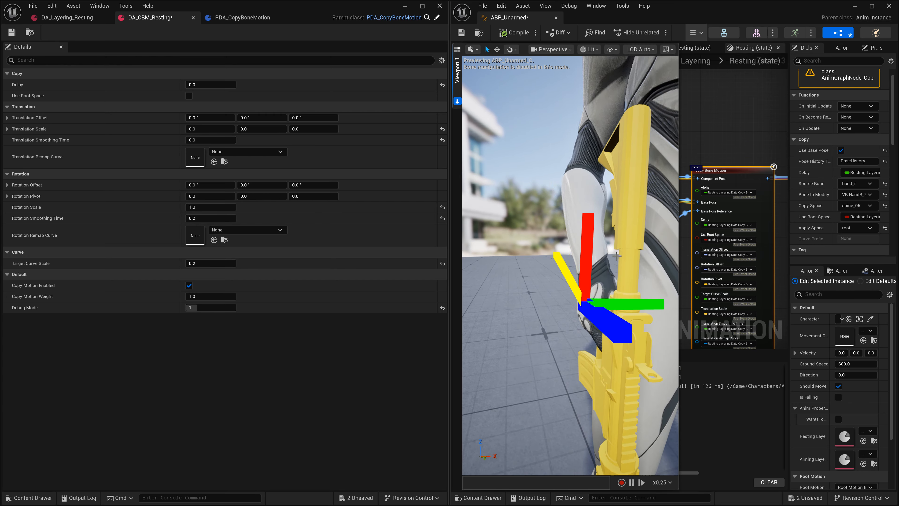
pyautogui.moveTo(571, 269); pyautogui.dragTo(623, 269, button='right')
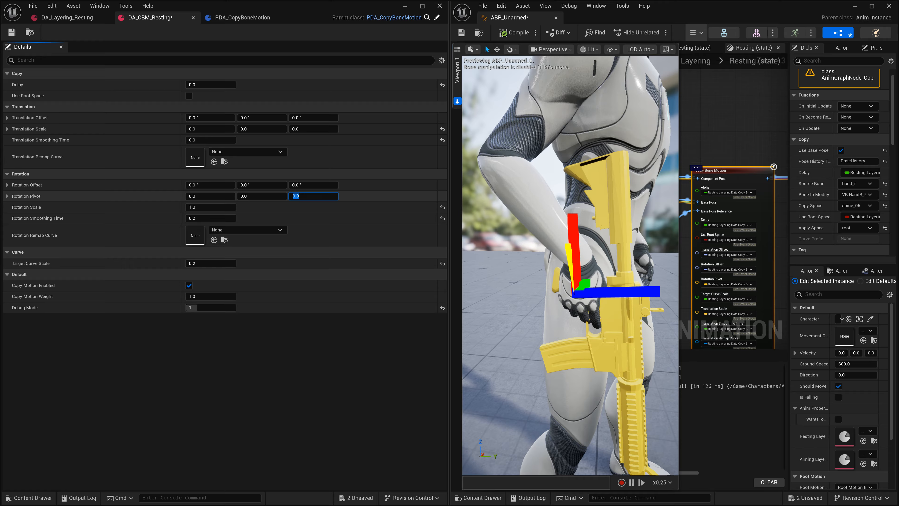
pyautogui.write('100')
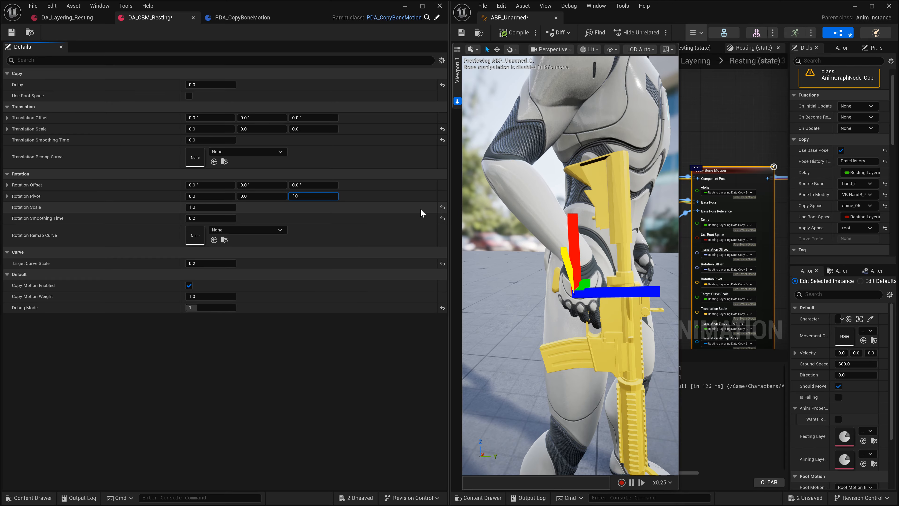
pyautogui.press('Return')
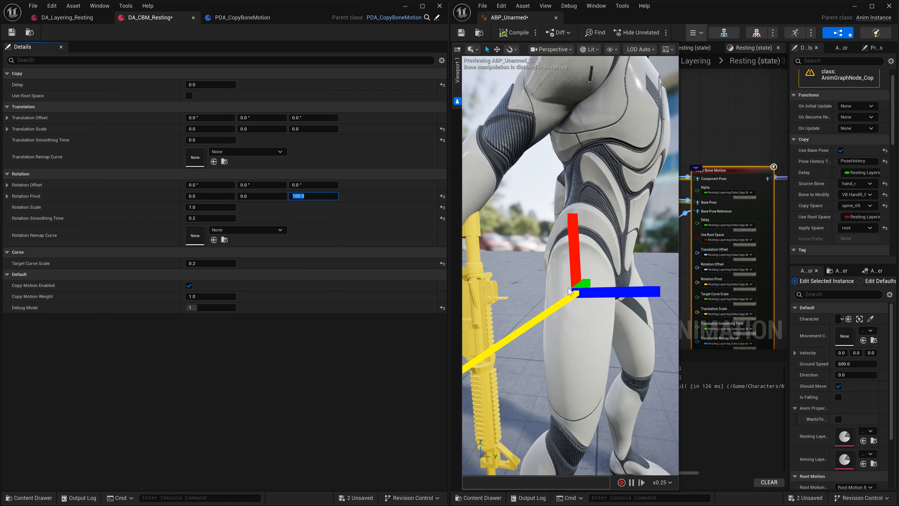
pyautogui.moveTo(538, 241)
pyautogui.mouseDown(button='right')
pyautogui.moveTo(492, 257)
pyautogui.moveTo(541, 250)
pyautogui.mouseUp(button='right')
pyautogui.moveTo(567, 281); pyautogui.dragTo(567, 251, button='right')
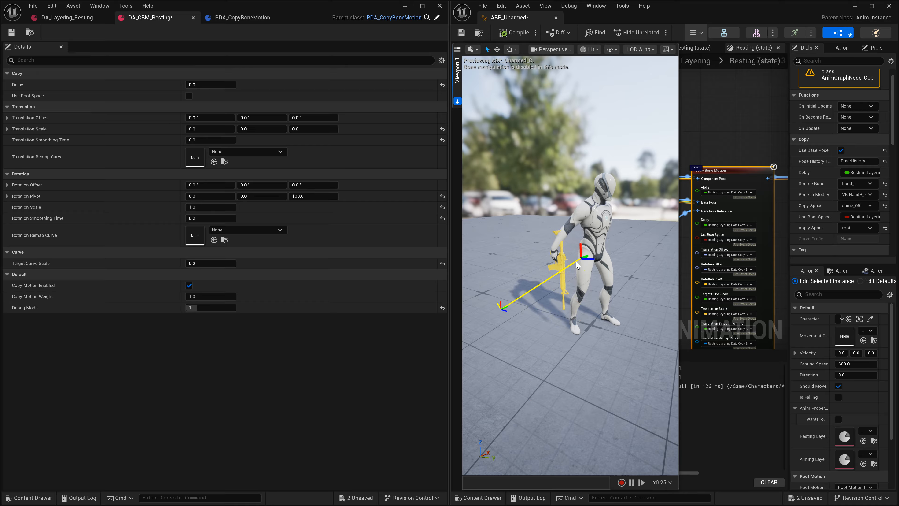
pyautogui.click(307, 195)
pyautogui.write('0')
pyautogui.press('Return')
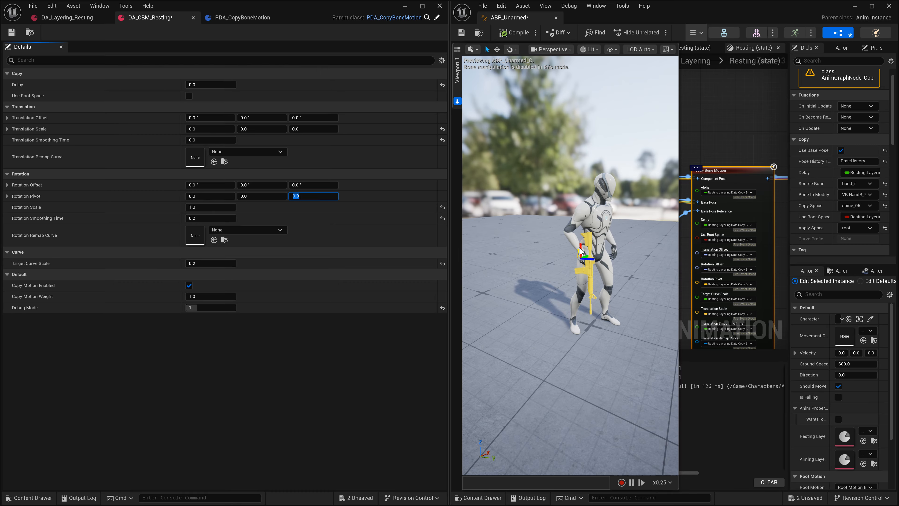
# - Try a Z Rotation Offset of 180°, view the debug axes at the hand up close, and return it to 0°
pyautogui.moveTo(559, 286); pyautogui.dragTo(559, 282, button='right')
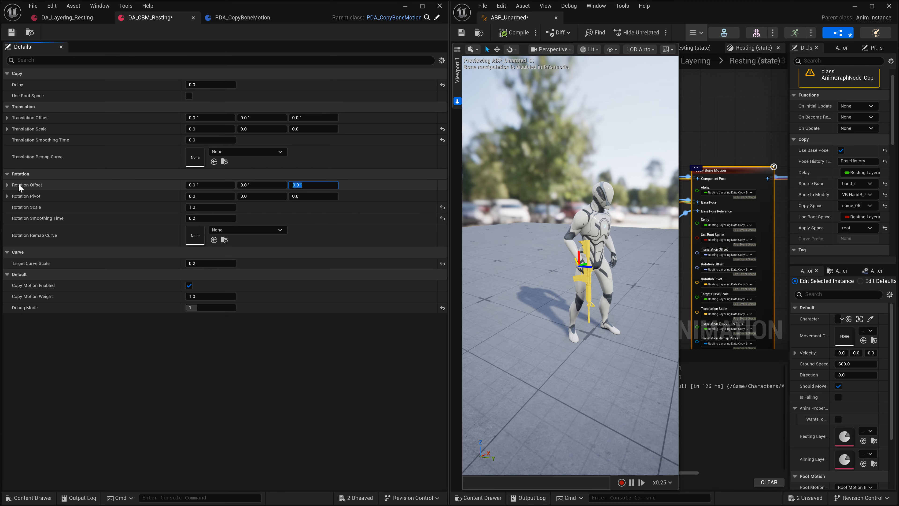
pyautogui.moveTo(553, 248); pyautogui.dragTo(532, 256, button='right')
pyautogui.press('w')
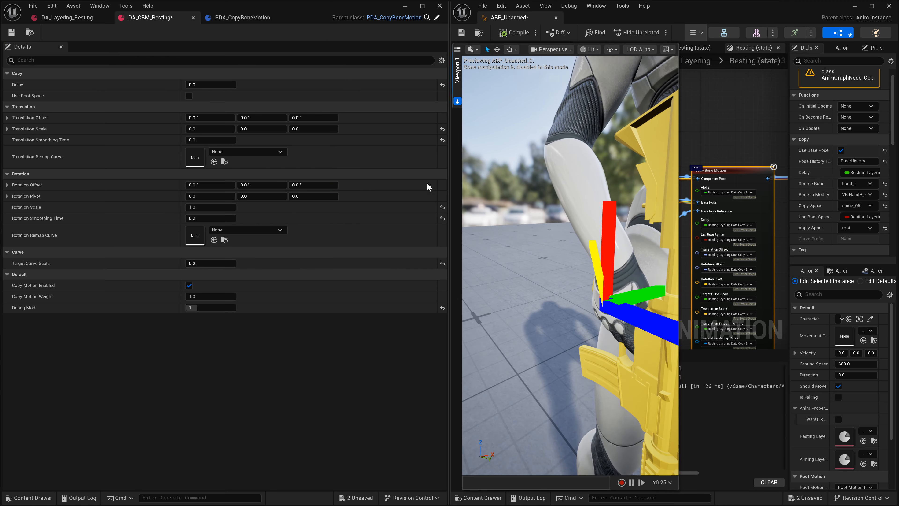
pyautogui.click(311, 185)
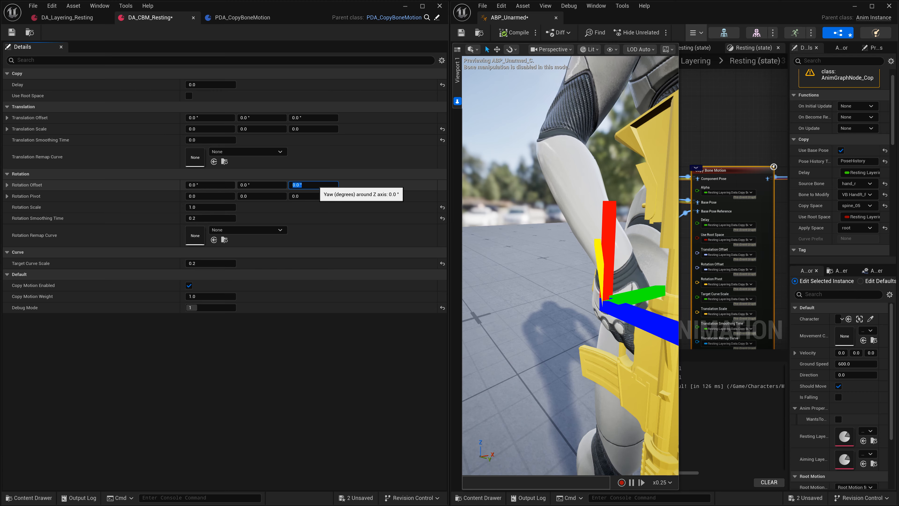
pyautogui.write('180')
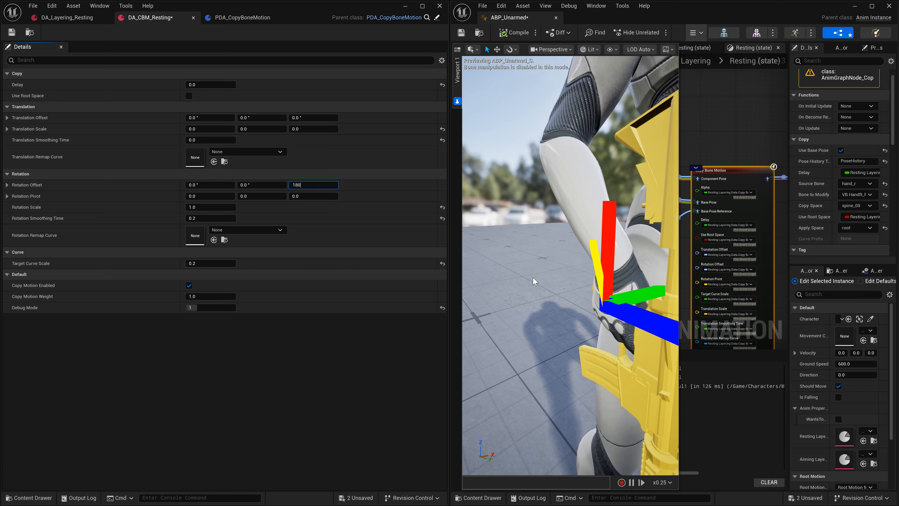
pyautogui.press('Return')
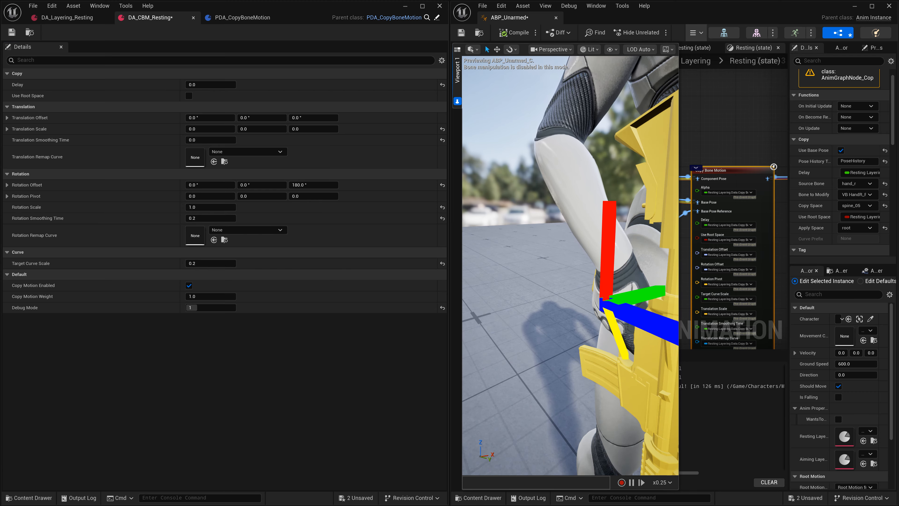
pyautogui.moveTo(645, 294); pyautogui.dragTo(676, 306, button='right')
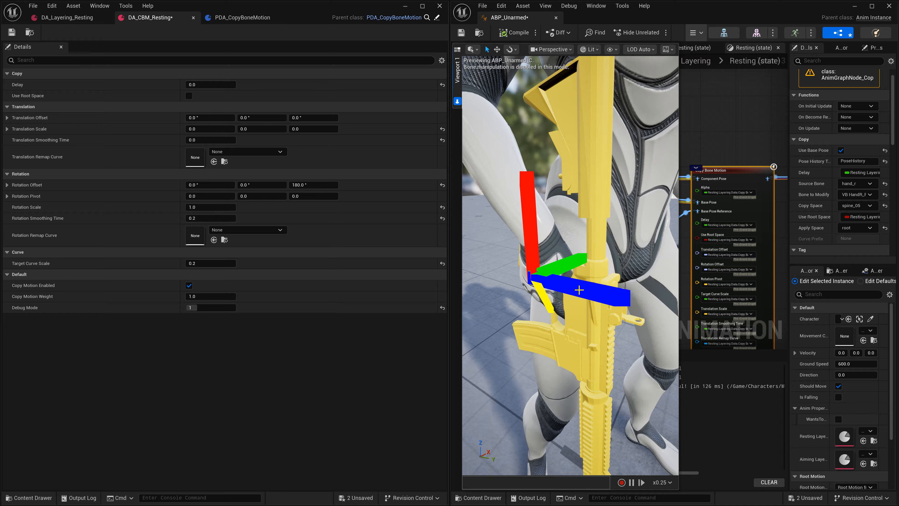
pyautogui.moveTo(614, 293); pyautogui.dragTo(551, 262, button='right')
pyautogui.click(324, 185)
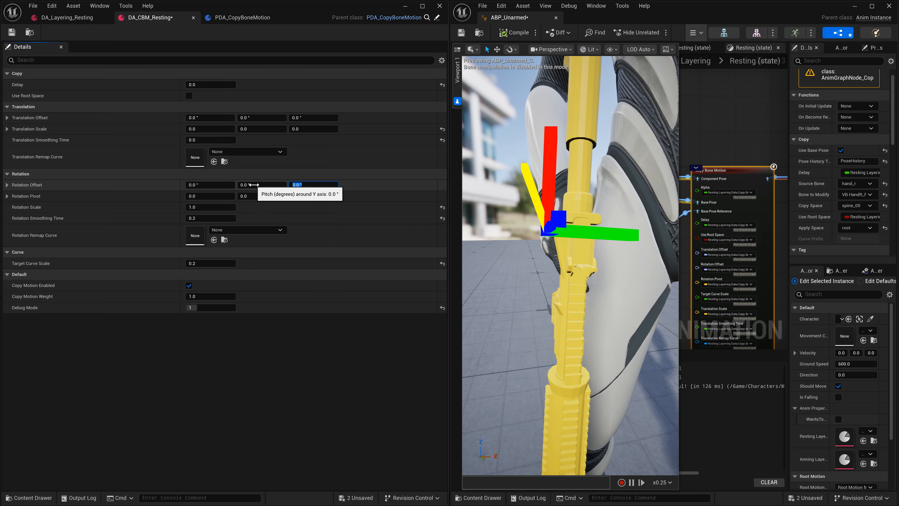
# - View the hand from the side, try Y Rotation Offsets of 180°, 90° and -90°, and return the value to 0°
pyautogui.keyDown('alt'); pyautogui.moveTo(553, 241); pyautogui.dragTo(658, 241); pyautogui.keyUp('alt')
pyautogui.moveTo(563, 224); pyautogui.dragTo(592, 168, button='middle')
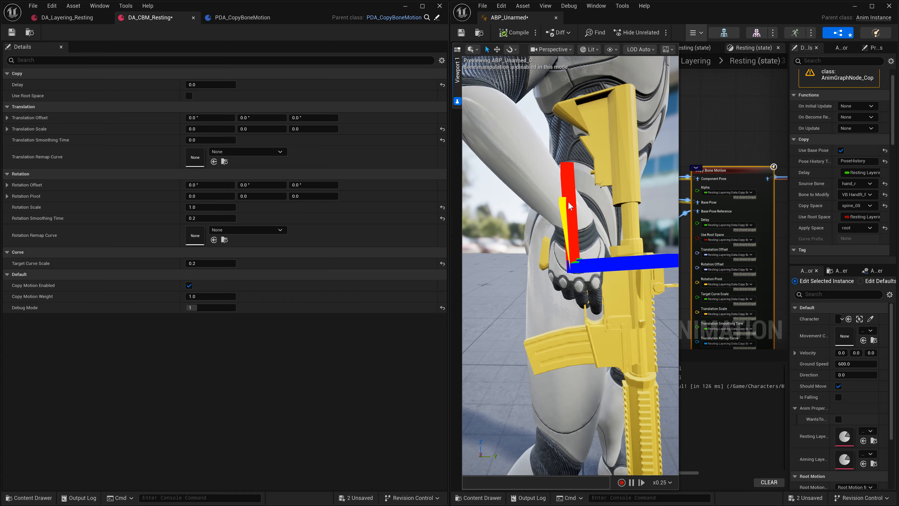
pyautogui.click(243, 184)
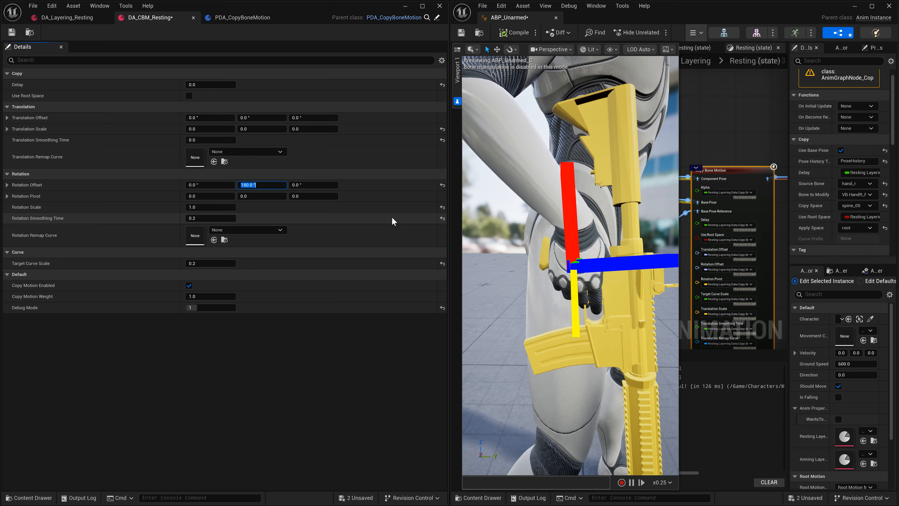
pyautogui.write('090')
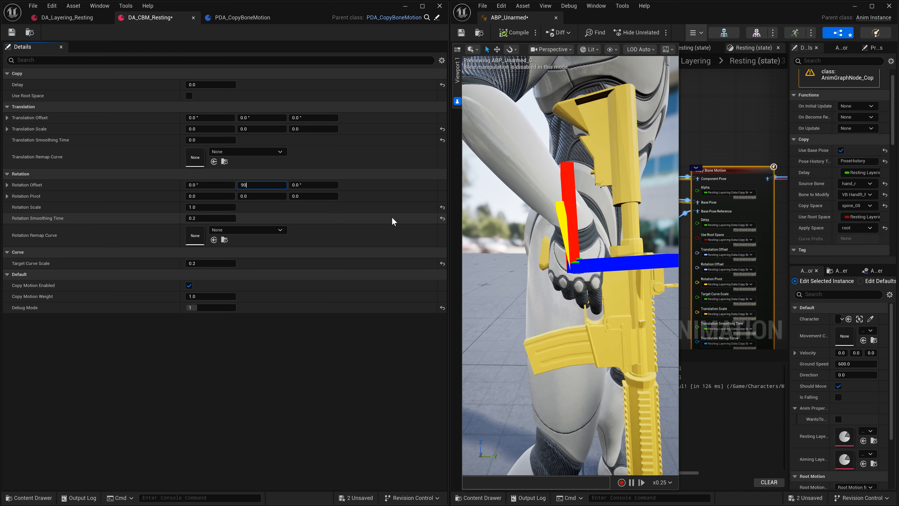
pyautogui.press('Return')
pyautogui.write('-')
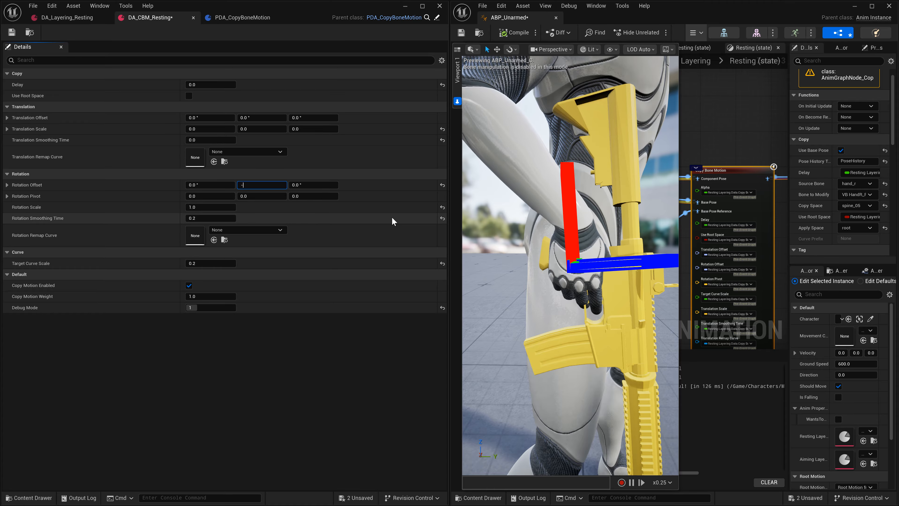
pyautogui.write('90')
pyautogui.press('Return')
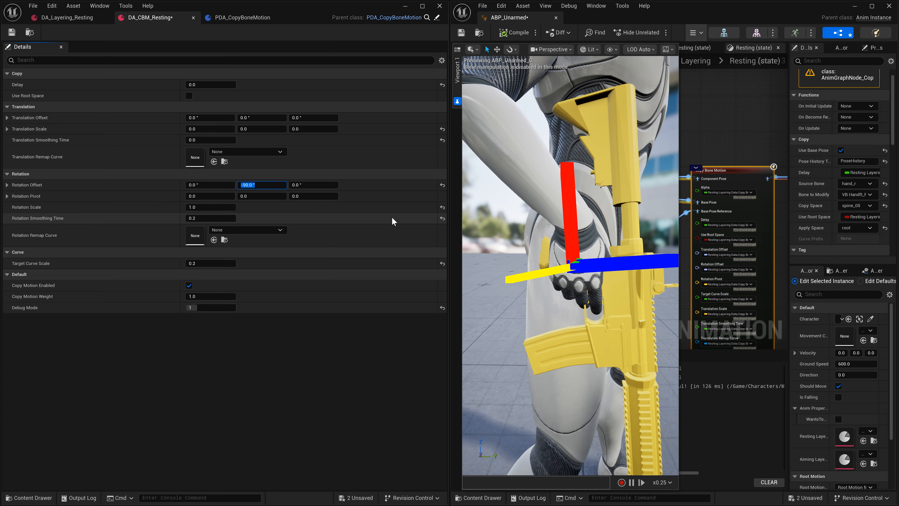
pyautogui.write('0')
pyautogui.press('Return')
# - View the hand's debug axes from above and try X Rotation Offsets of 180°, 90° and -90°
pyautogui.keyDown('alt'); pyautogui.moveTo(532, 255); pyautogui.dragTo(538, 300); pyautogui.keyUp('alt')
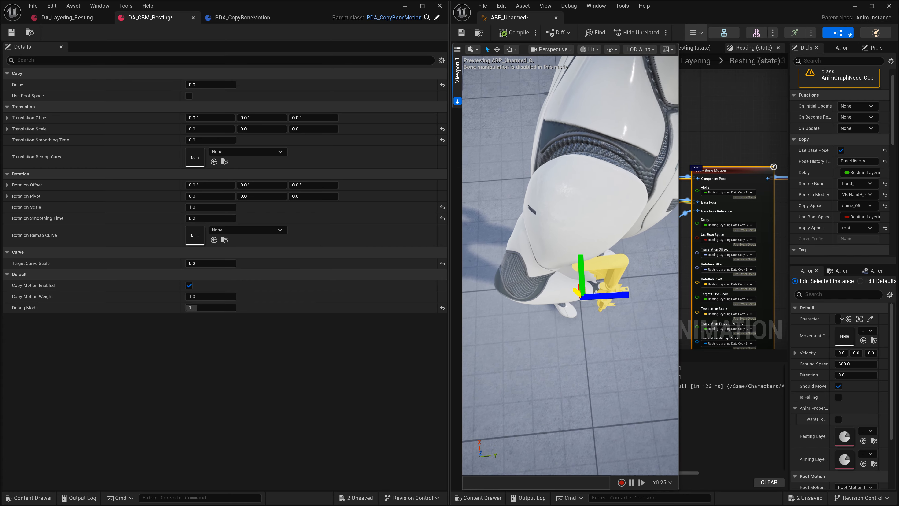
pyautogui.press('w')
pyautogui.moveTo(584, 222); pyautogui.dragTo(584, 222, button='right')
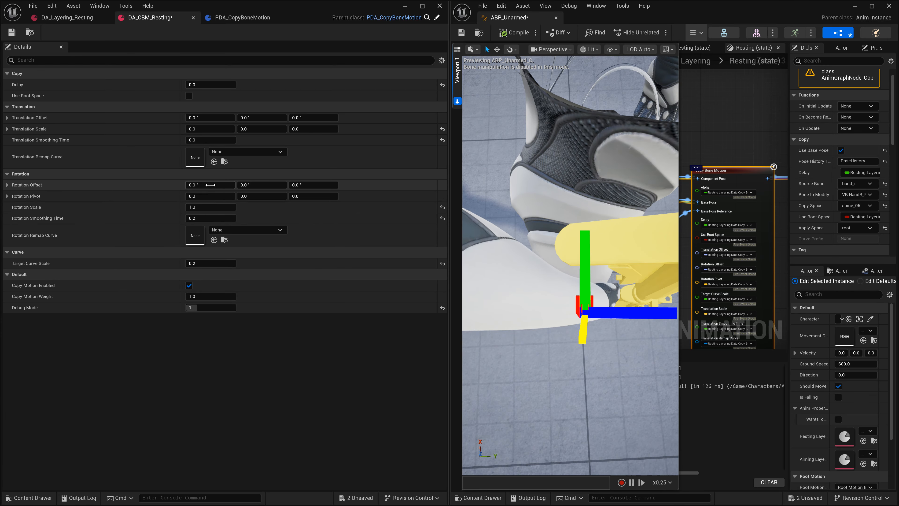
pyautogui.moveTo(211, 184); pyautogui.dragTo(437, 118)
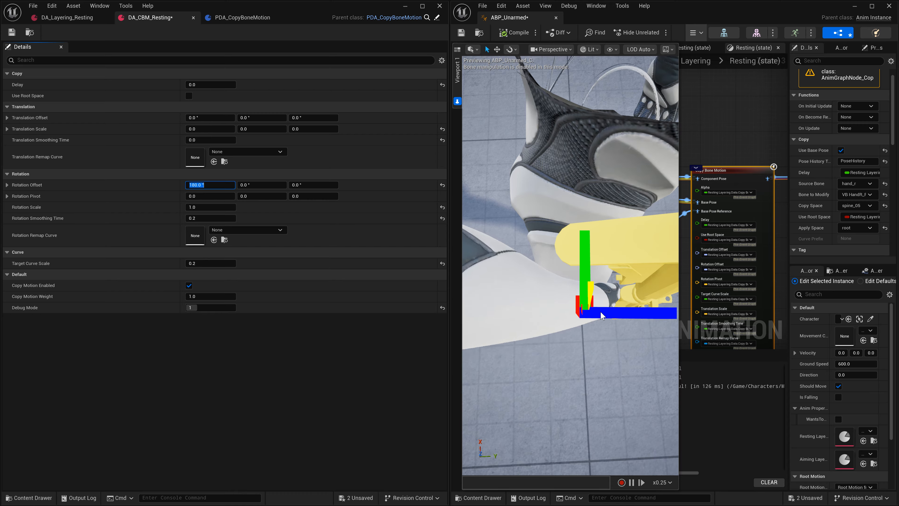
pyautogui.write('90')
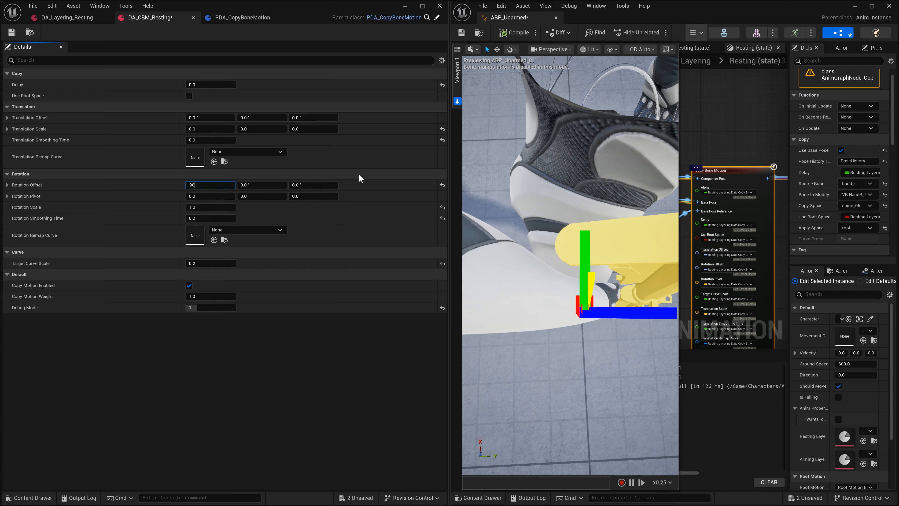
pyautogui.press('Return')
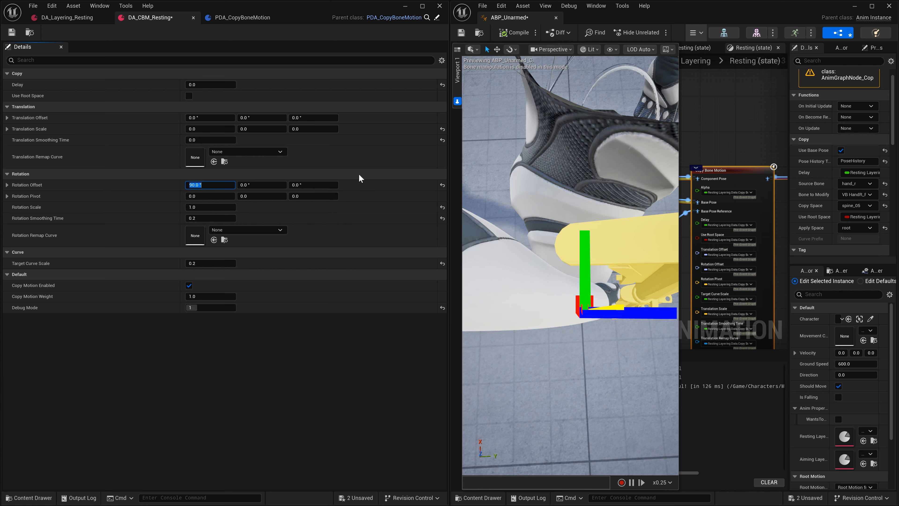
pyautogui.write('-90')
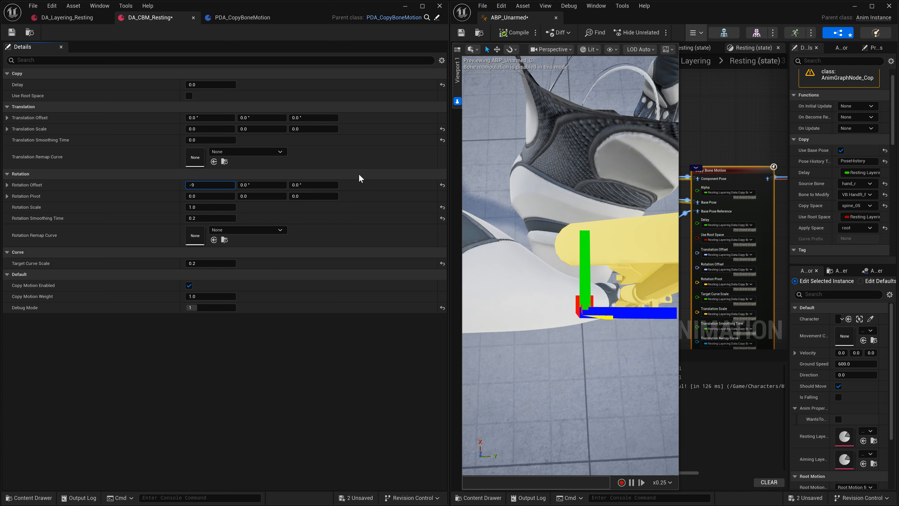
pyautogui.press('Return')
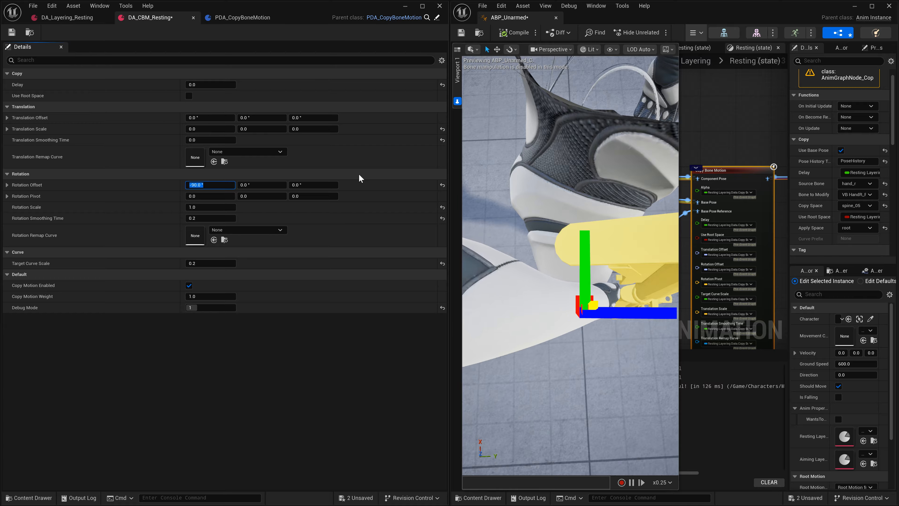
# - Return the X Rotation Offset to 0° and view the arm's debug axes from farther above
pyautogui.write('0')
pyautogui.press('Return')
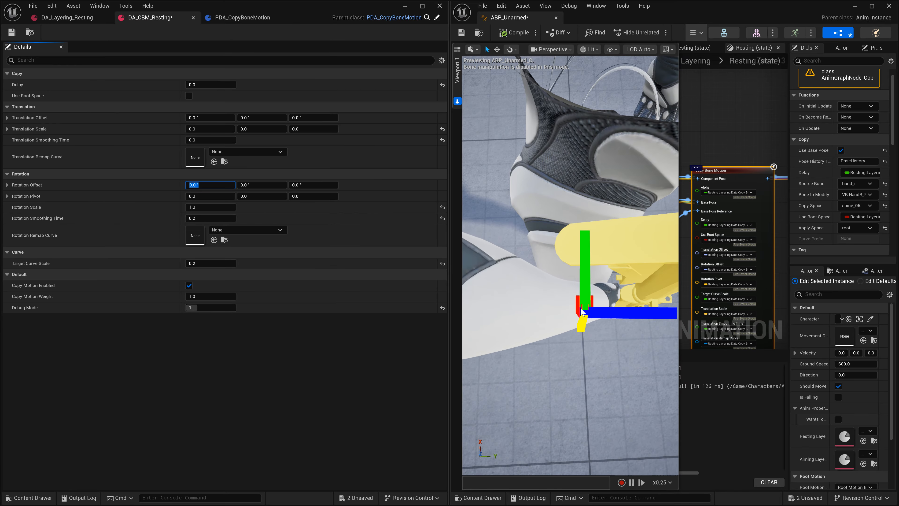
pyautogui.moveTo(490, 258); pyautogui.dragTo(491, 232, button='right')
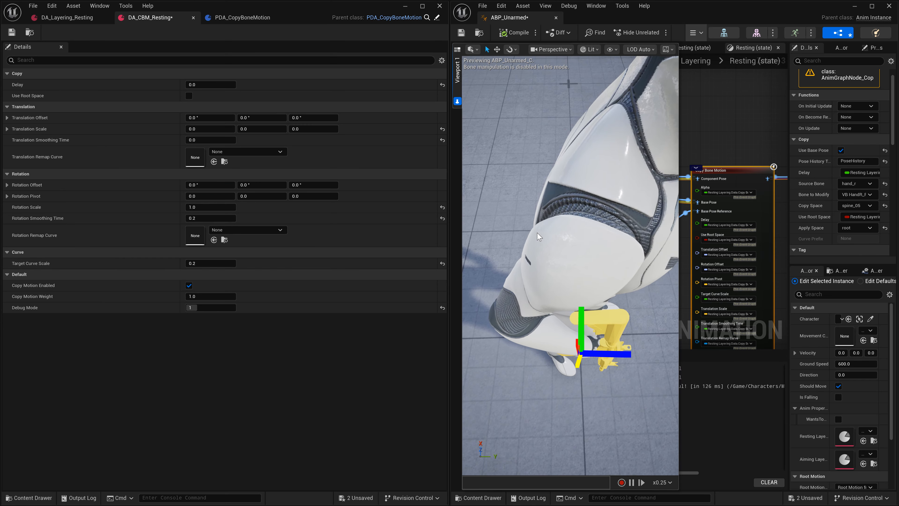
# - Set the Rotation Pivot to 100 on X and view the hand's swing around it from the character's side
pyautogui.click(198, 196)
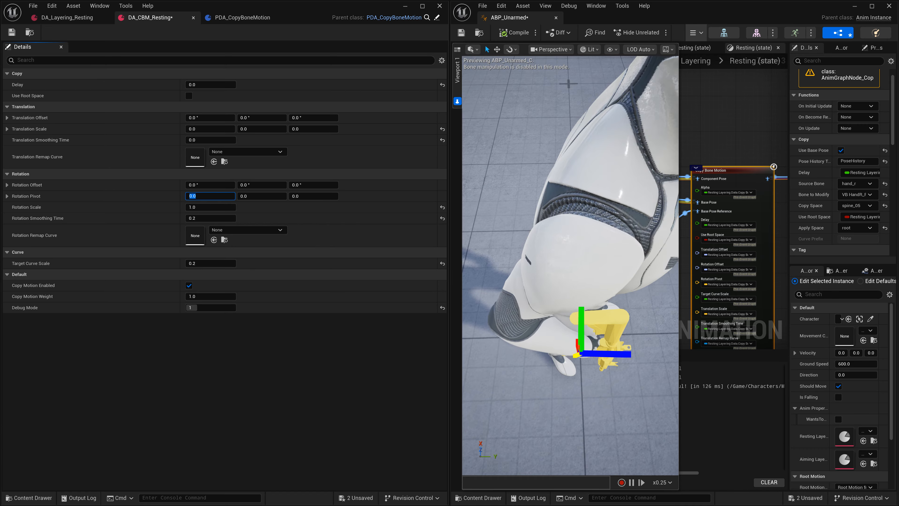
pyautogui.moveTo(584, 321); pyautogui.dragTo(571, 306, button='right')
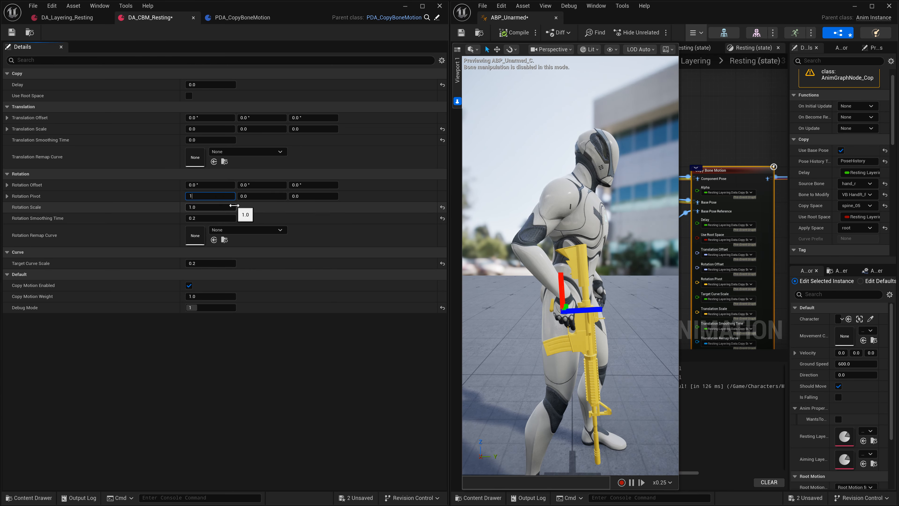
pyautogui.write('100')
pyautogui.press('Return')
pyautogui.moveTo(552, 331); pyautogui.dragTo(548, 322, button='right')
pyautogui.press('s')
pyautogui.press('a')
pyautogui.press('w')
pyautogui.press('d')
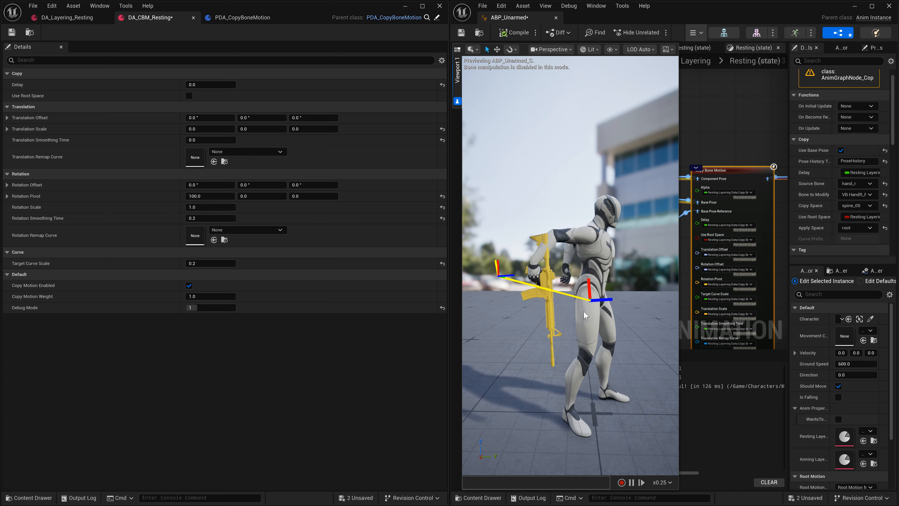
# - Try an X Rotation Offset of 180° with the displaced pivot, and reset both Rotation Offset and Rotation Pivot to their defaults
pyautogui.click(221, 183)
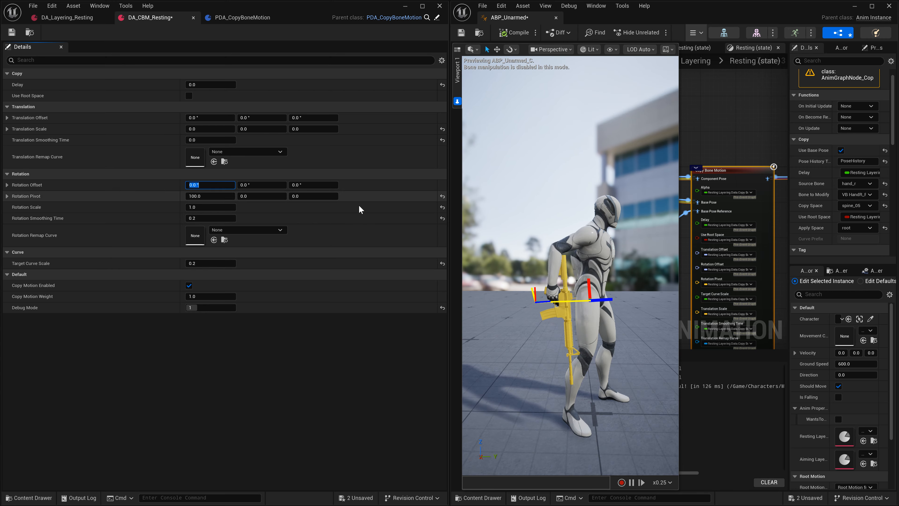
pyautogui.write('18')
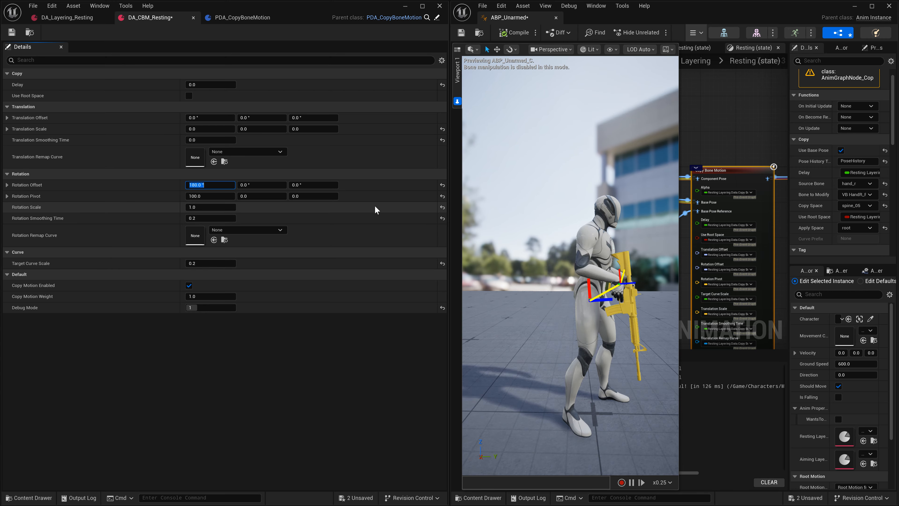
pyautogui.write('0')
pyautogui.press('Return')
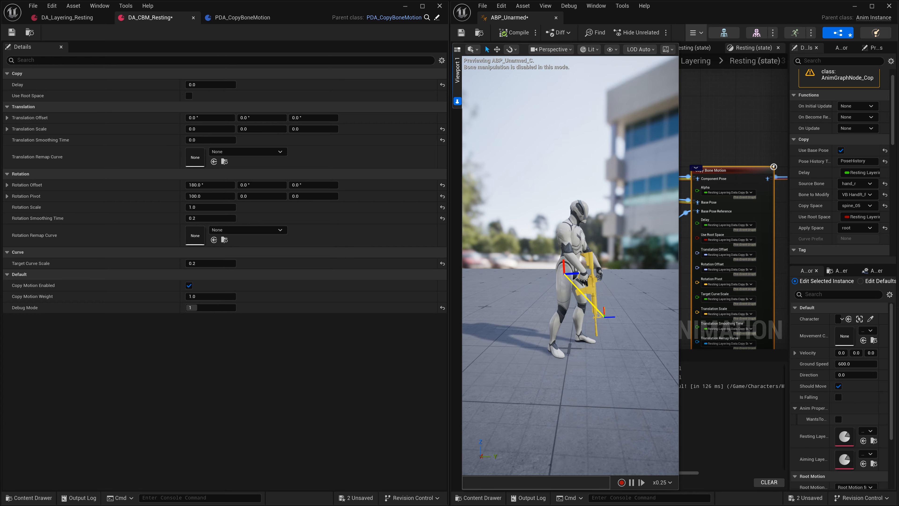
pyautogui.click(442, 185)
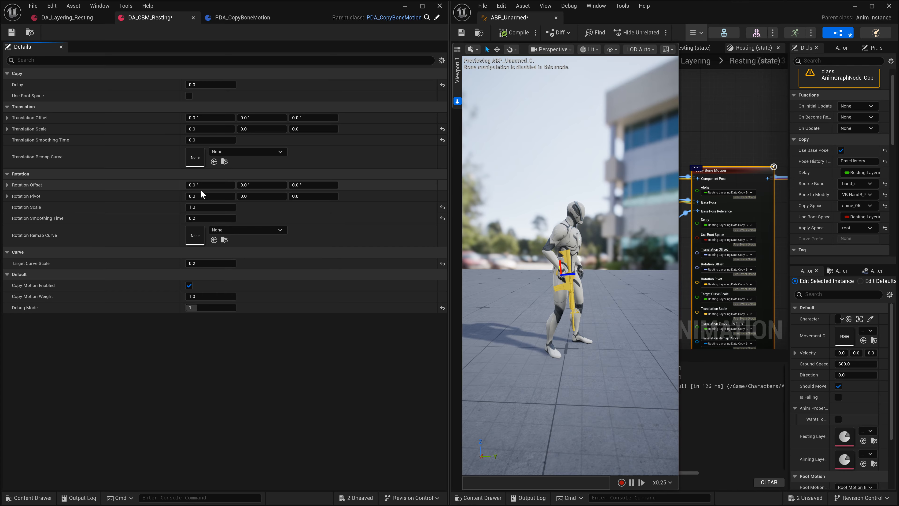
pyautogui.click(442, 196)
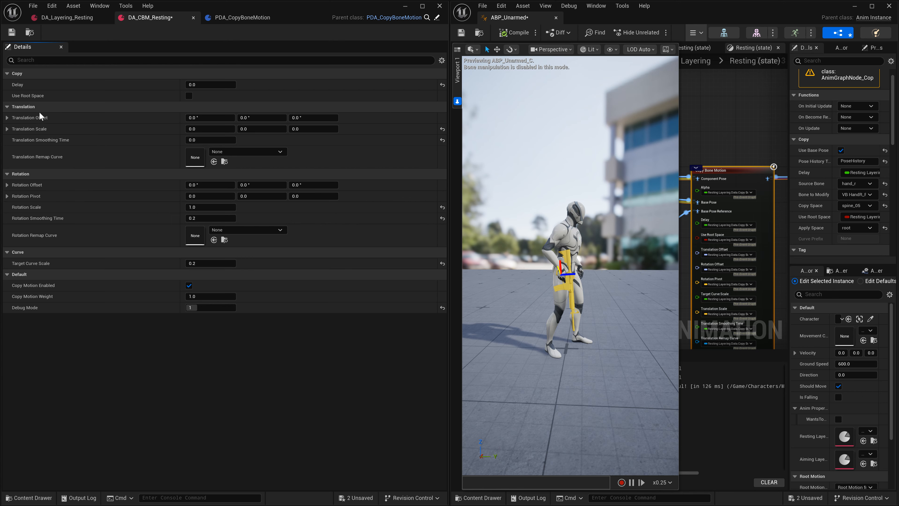
# - Reset the Translation Scale to its default, set its X value to -1, and view the character from the front
pyautogui.click(442, 130)
pyautogui.click(219, 127)
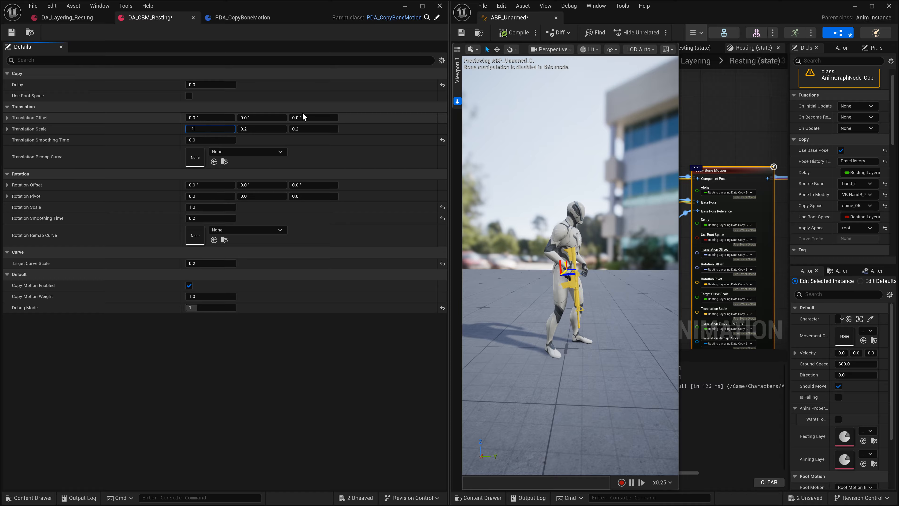
pyautogui.click(390, 148)
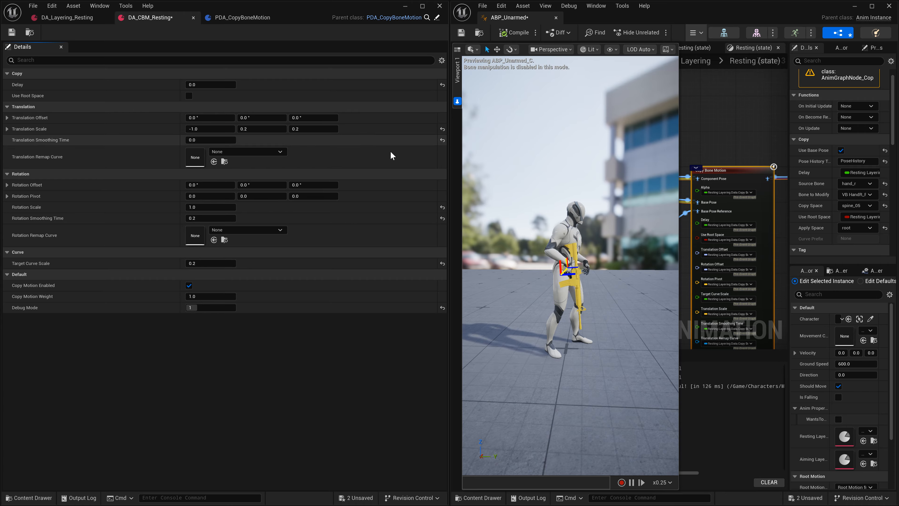
pyautogui.moveTo(552, 227); pyautogui.dragTo(514, 234, button='right')
pyautogui.moveTo(599, 219); pyautogui.dragTo(521, 223, button='right')
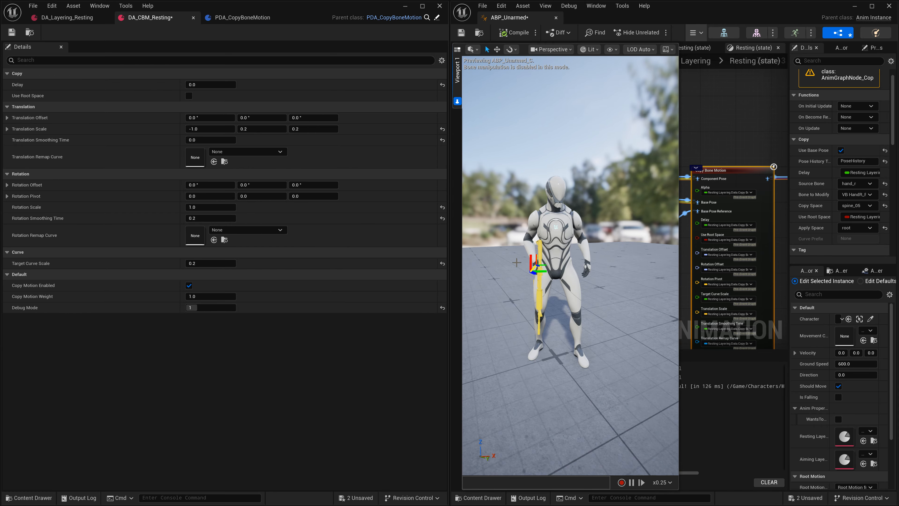
# - View the running character's hand motion and debug axes up close from the front and from above
pyautogui.click(210, 308)
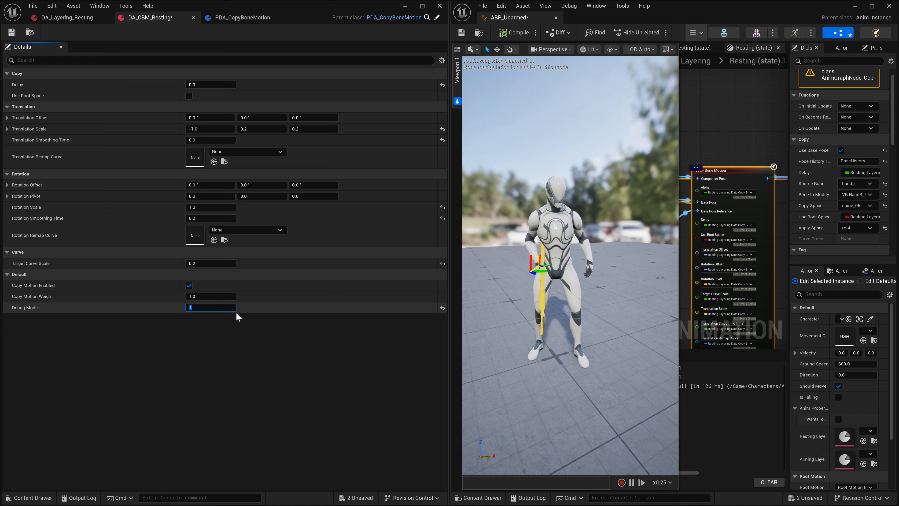
pyautogui.click(214, 497)
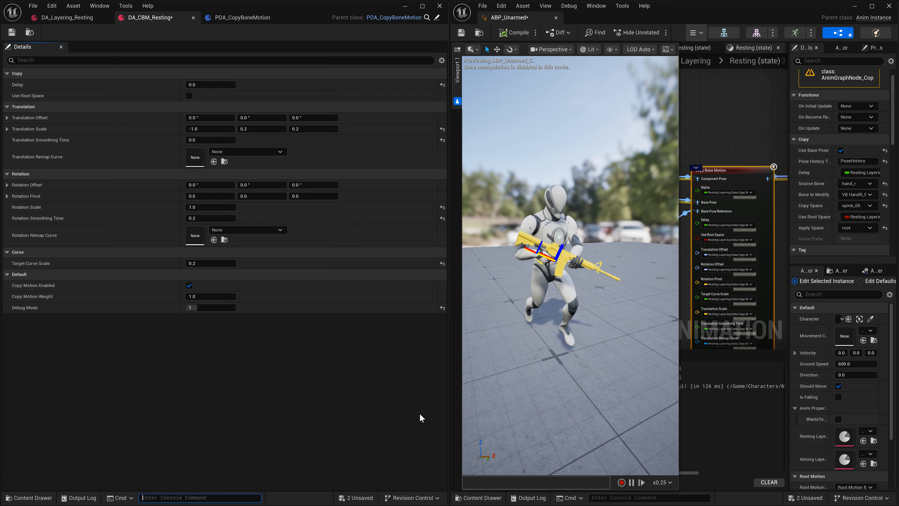
pyautogui.moveTo(645, 393); pyautogui.dragTo(602, 392, button='right')
pyautogui.press('w')
pyautogui.press('s')
pyautogui.moveTo(561, 274); pyautogui.dragTo(549, 275, button='right')
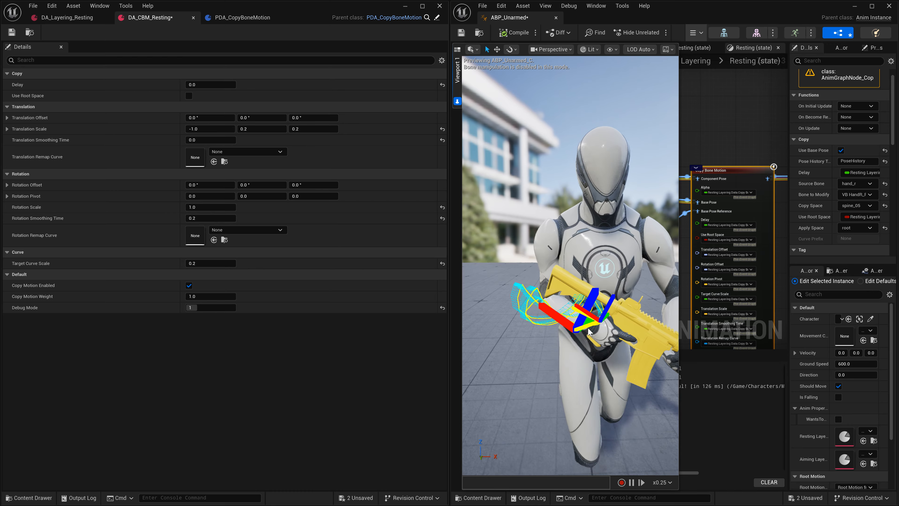
pyautogui.keyDown('alt'); pyautogui.moveTo(565, 310); pyautogui.dragTo(572, 383); pyautogui.keyUp('alt')
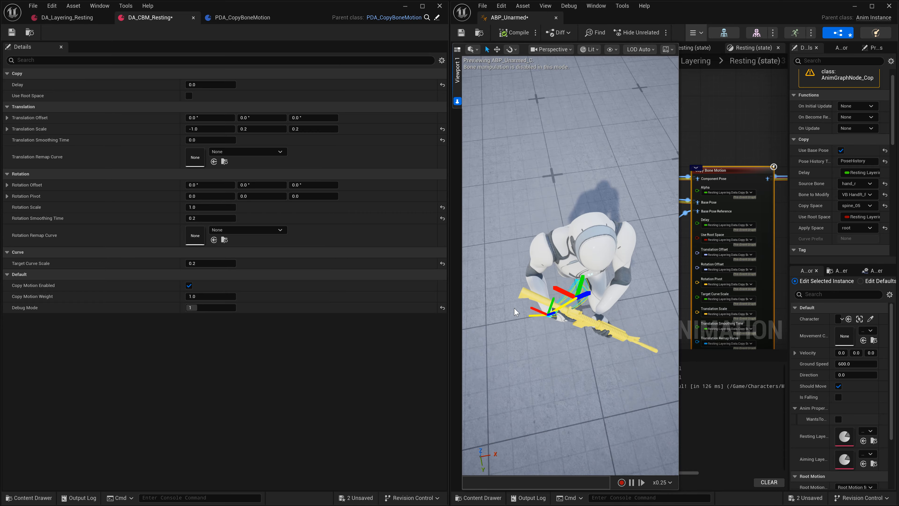
# - Set the X Translation Scale to -0.5
pyautogui.click(213, 129)
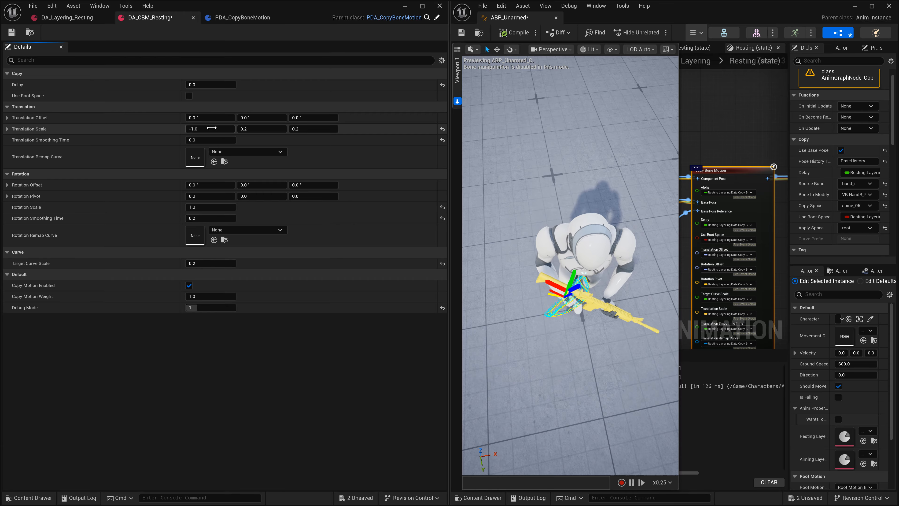
pyautogui.write('1.0')
pyautogui.press('Return')
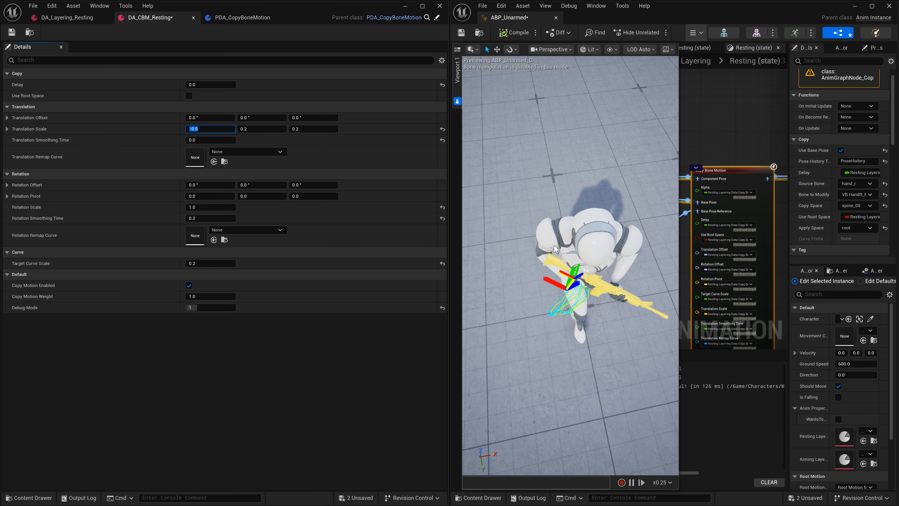
# - Unpin and collapse the preview viewport, and show the whole Copy Bone Motion node in the Resting state graph
pyautogui.click(457, 96)
pyautogui.moveTo(699, 142); pyautogui.dragTo(630, 181, button='right')
pyautogui.scroll(-2, 601, 116)
pyautogui.click(457, 87)
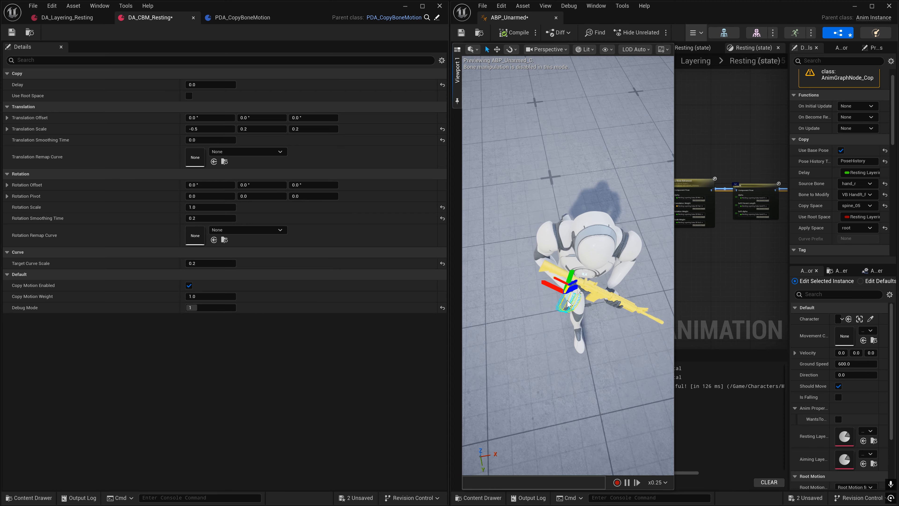
pyautogui.click(458, 81)
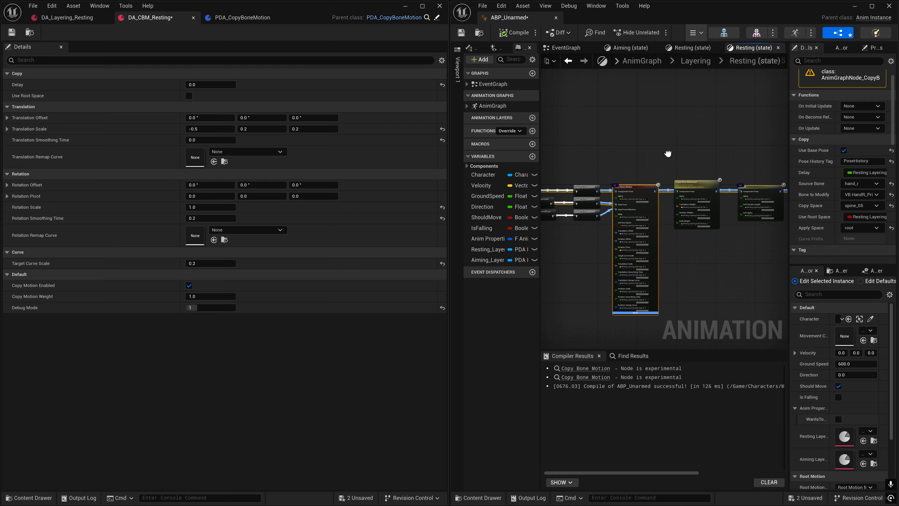
pyautogui.moveTo(627, 162); pyautogui.dragTo(687, 113, button='right')
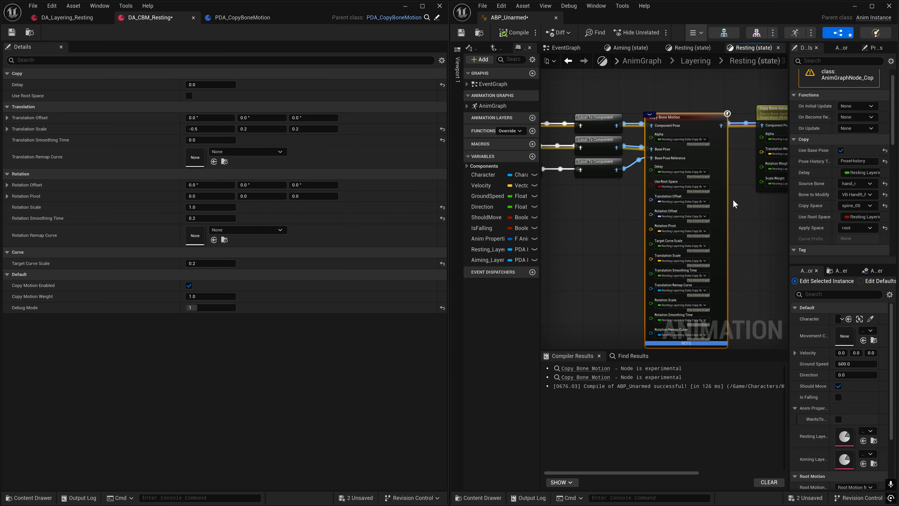
# - Examine the settings of the Copy Bone Advanced node and the two IK nodes for hand_r and hand_l after Copy Bone Motion
pyautogui.moveTo(746, 194); pyautogui.dragTo(602, 228, button='right')
pyautogui.scroll(-2, 604, 232)
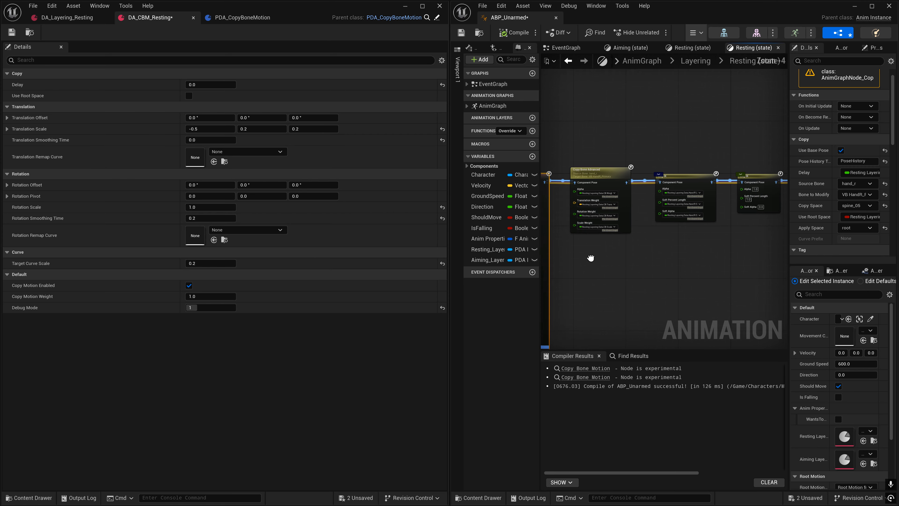
pyautogui.moveTo(563, 152); pyautogui.dragTo(634, 275)
pyautogui.moveTo(641, 262); pyautogui.dragTo(570, 270, button='right')
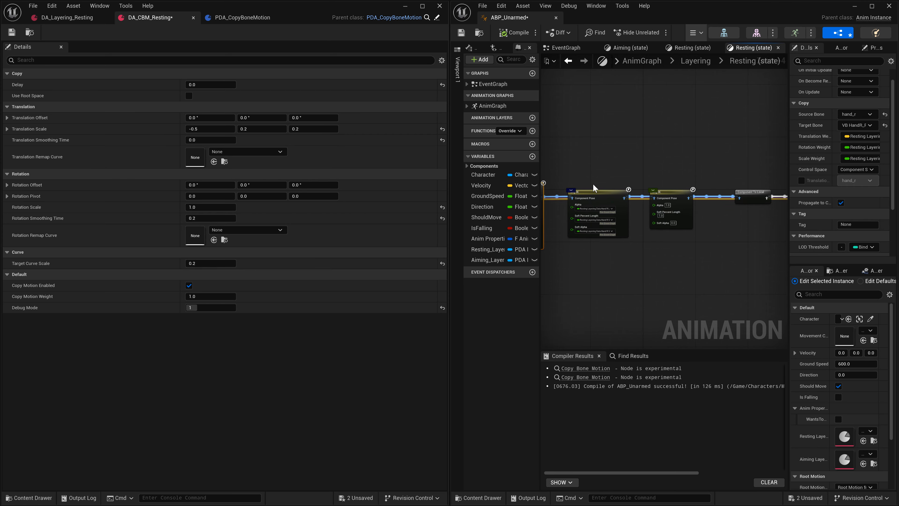
pyautogui.moveTo(574, 161); pyautogui.dragTo(685, 249)
pyautogui.moveTo(657, 255); pyautogui.dragTo(678, 247, button='right')
pyautogui.click(694, 186)
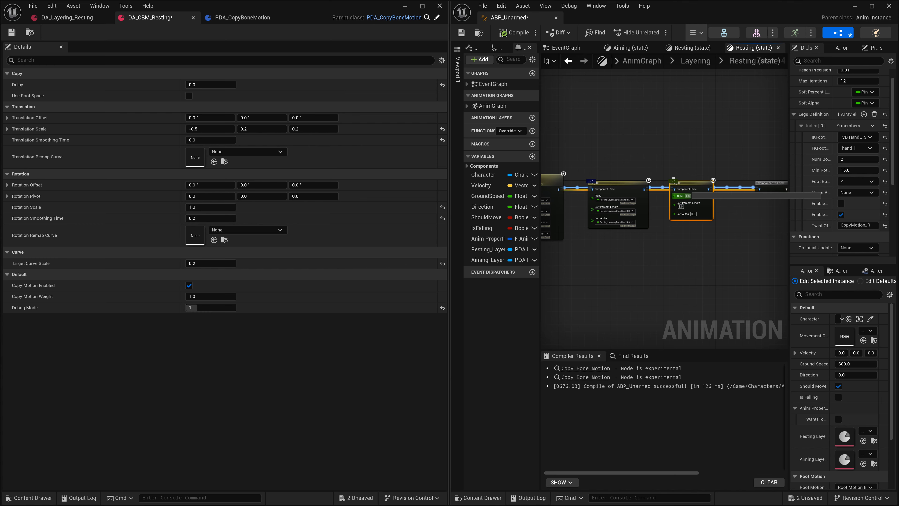
pyautogui.click(628, 192)
pyautogui.moveTo(616, 234); pyautogui.dragTo(639, 247, button='right')
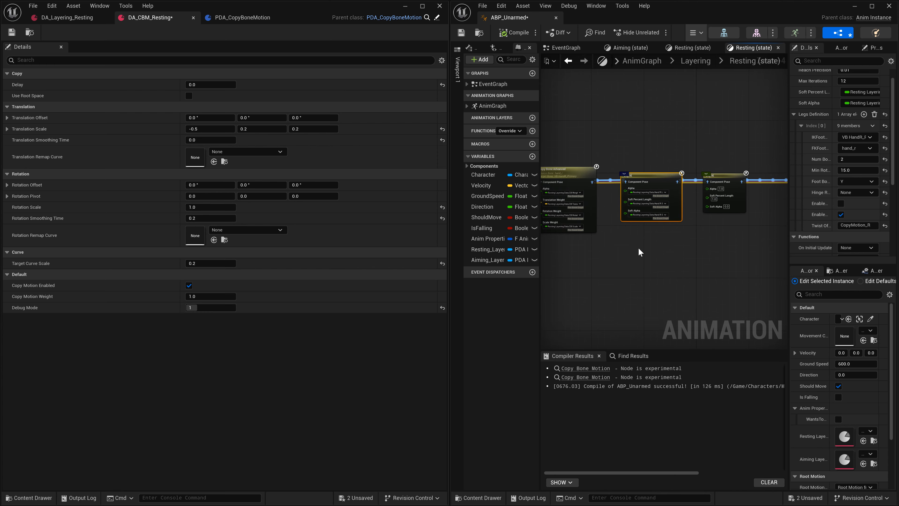